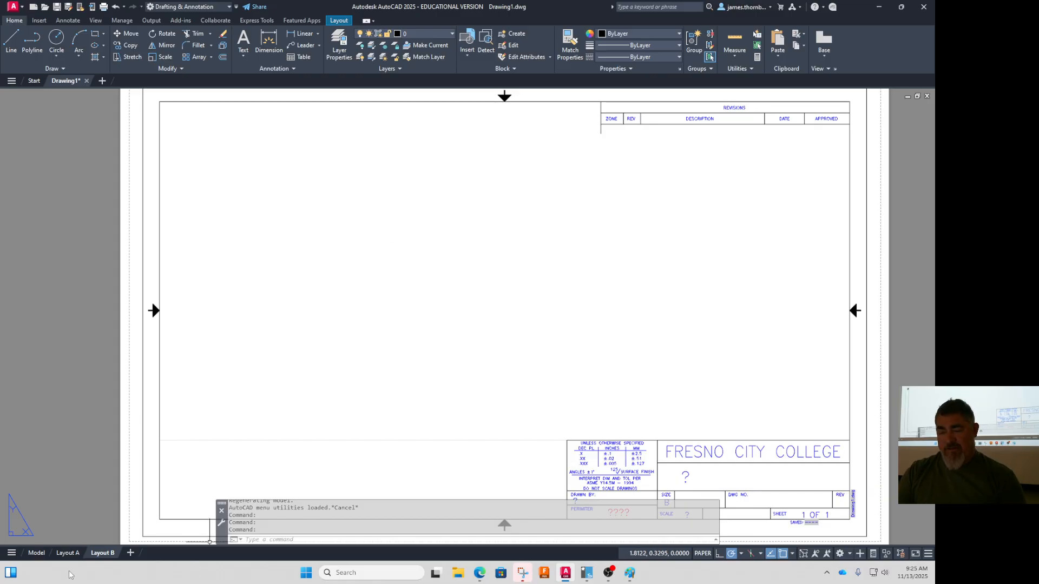
Switch the drawing from the layout to model space
click(36, 552)
middle_drag(336, 258, 357, 272)
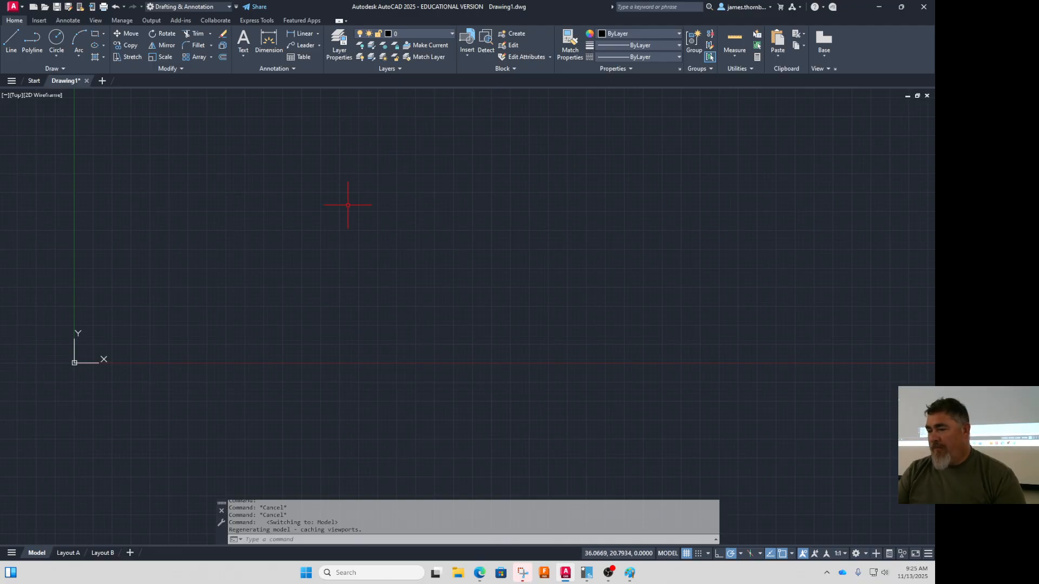
middle_drag(348, 205, 361, 228)
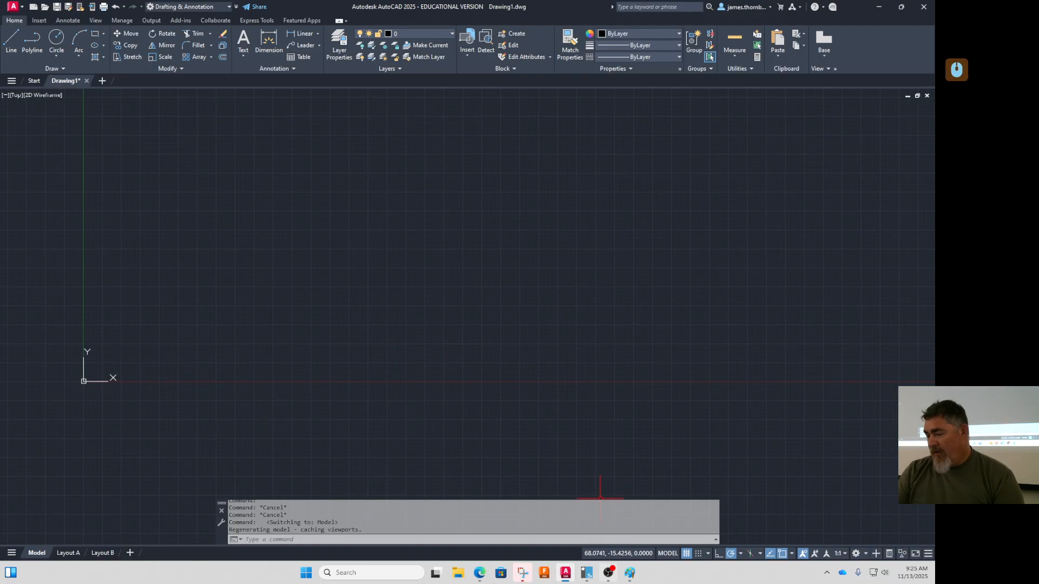
Capture a screen snip of the dimensioned isometric bracket shown in the Google Photos browser window, and return to AutoCAD
mouse_move(485, 577)
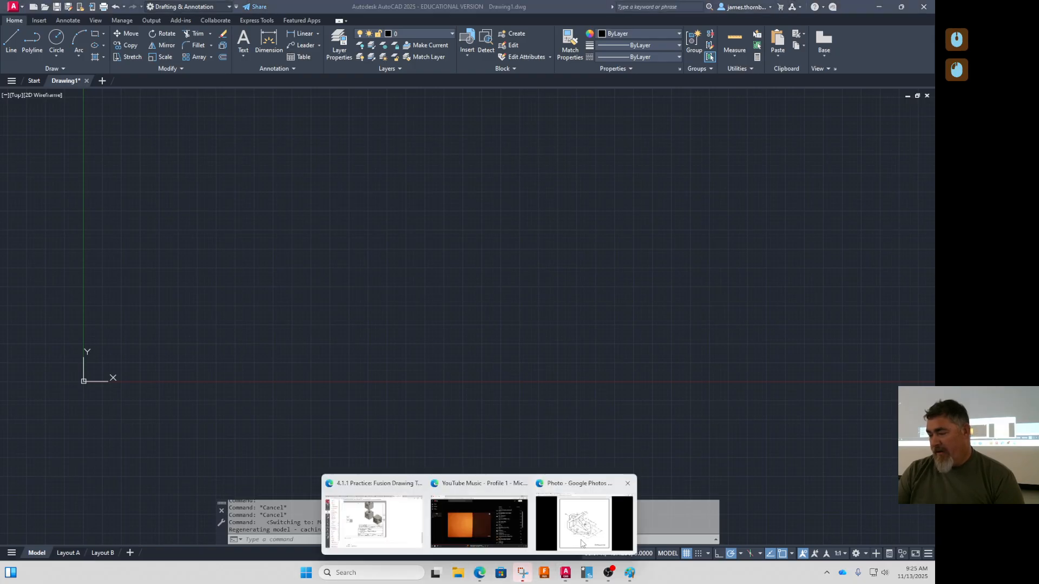
click(584, 528)
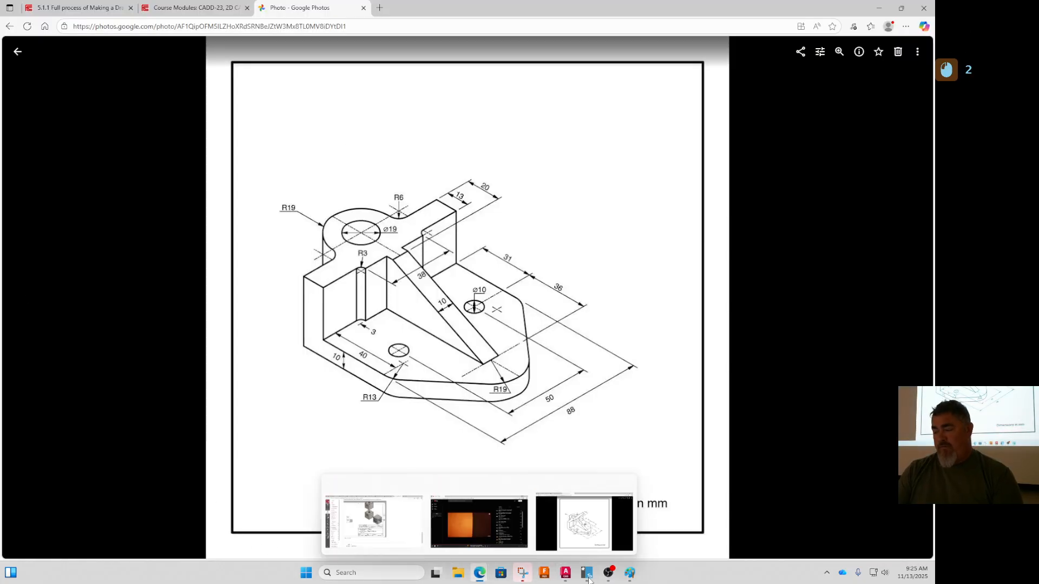
click(523, 573)
click(90, 128)
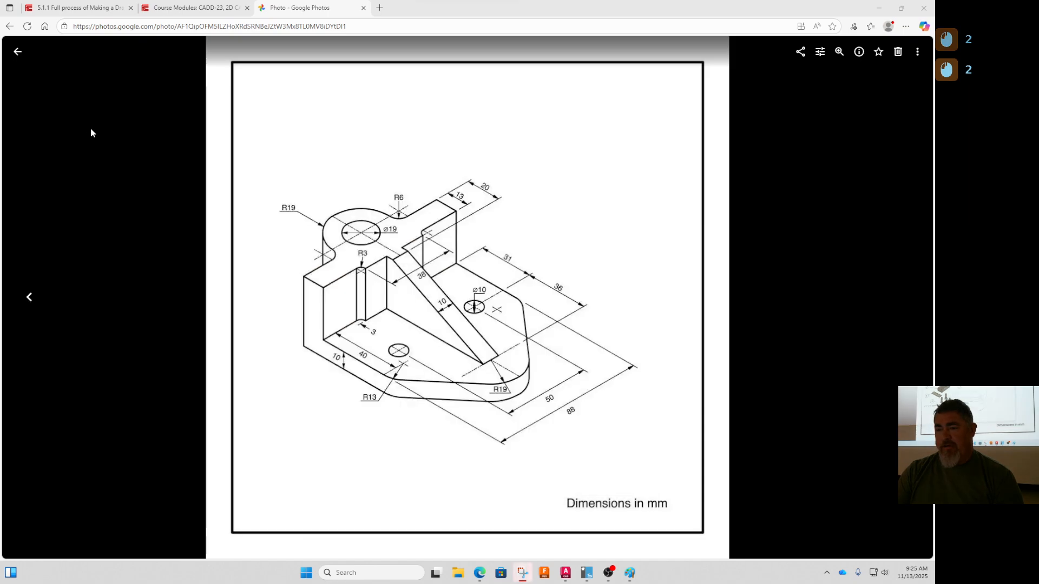
mouse_move(264, 157)
mouse_down()
mouse_move(665, 479)
mouse_move(666, 467)
mouse_up()
click(879, 8)
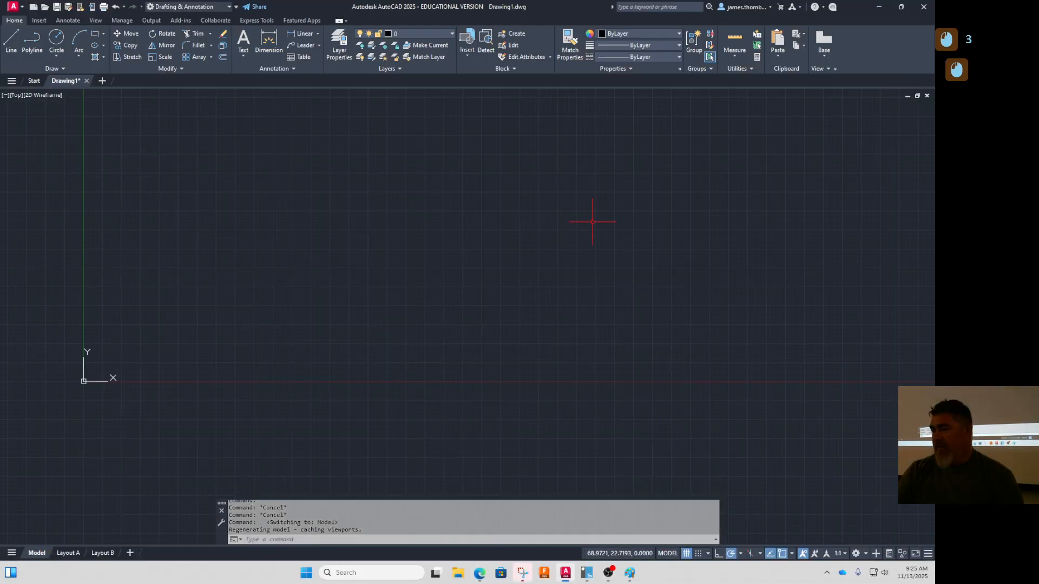
Paste the captured bracket image into model space
key(ctrl+v)
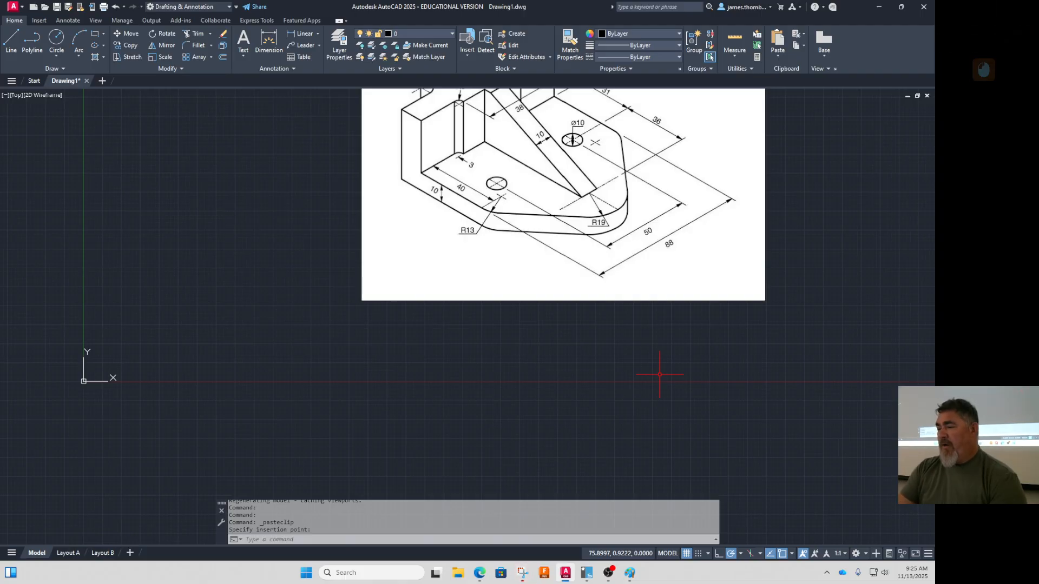
scroll(428, 323, down, 2)
middle_drag(428, 324, 377, 374)
scroll(469, 340, up, 2)
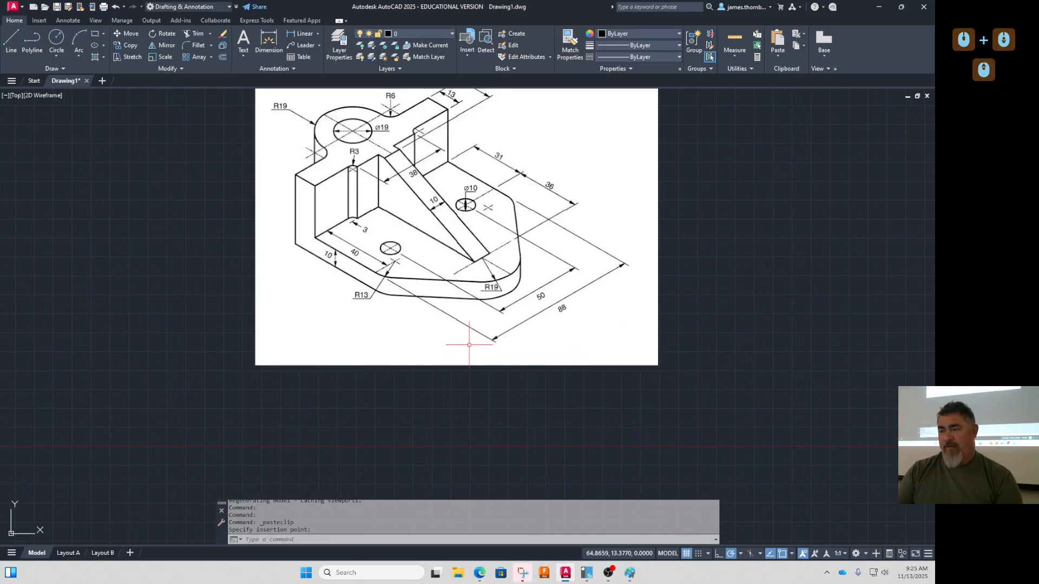
middle_drag(459, 363, 466, 366)
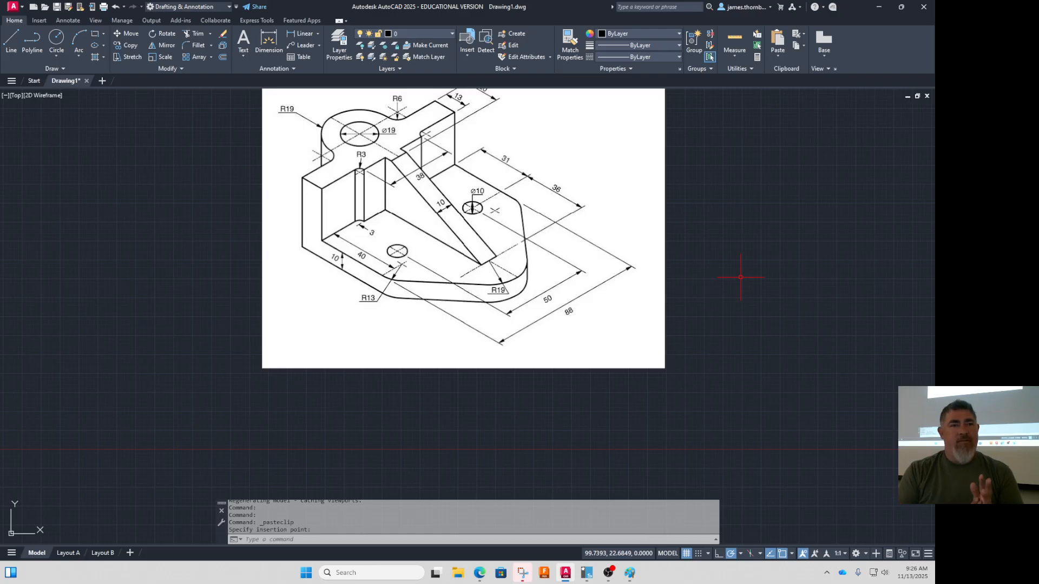
Check the pasted image's size by measuring along its 88 dimension line
text(di)
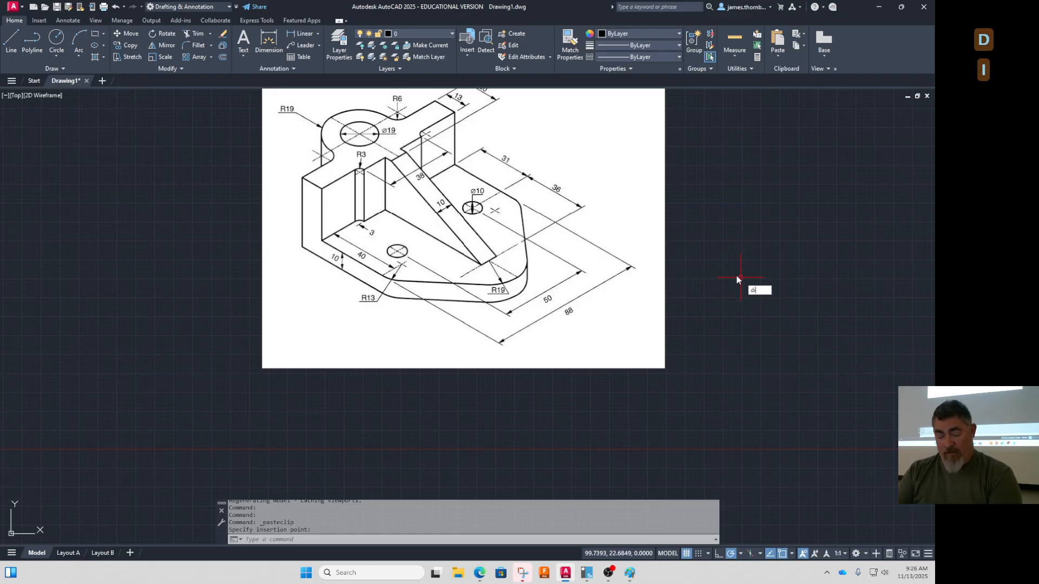
key(Return)
click(501, 342)
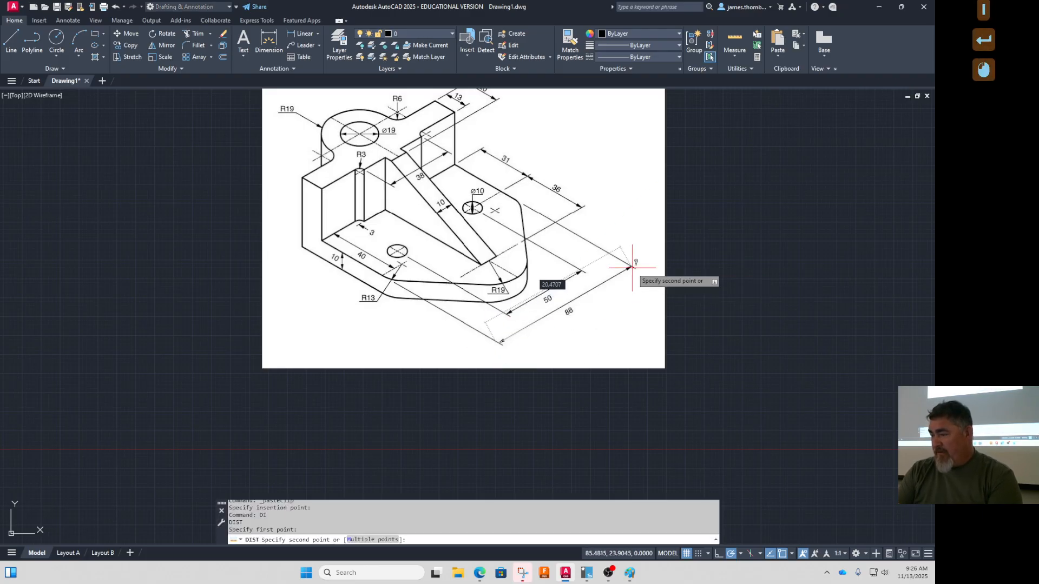
key(Escape)
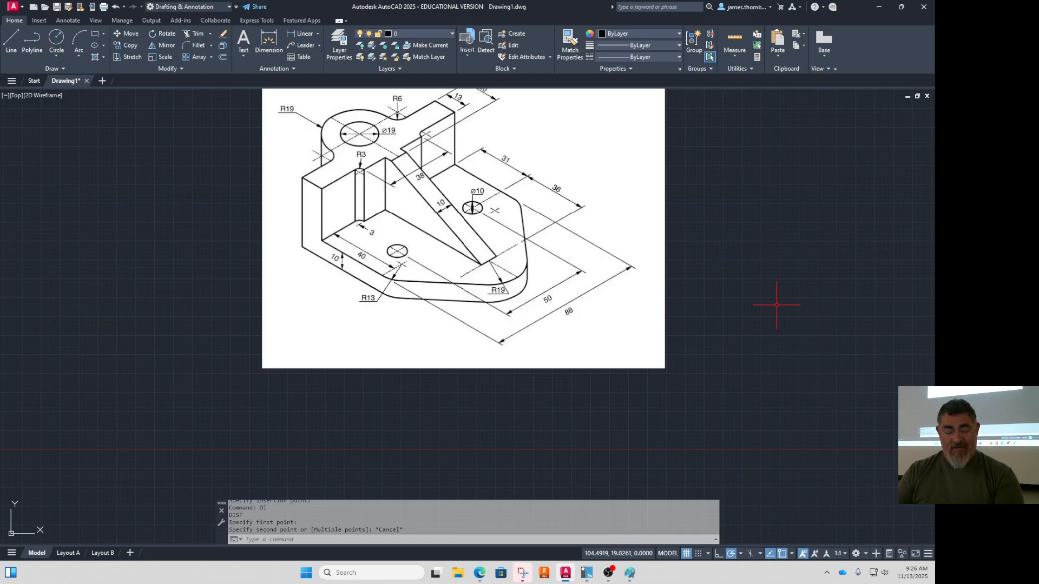
Begin scaling the pasted image from a base point in the blank area below the bracket
text(sc)
key(Return)
click(810, 231)
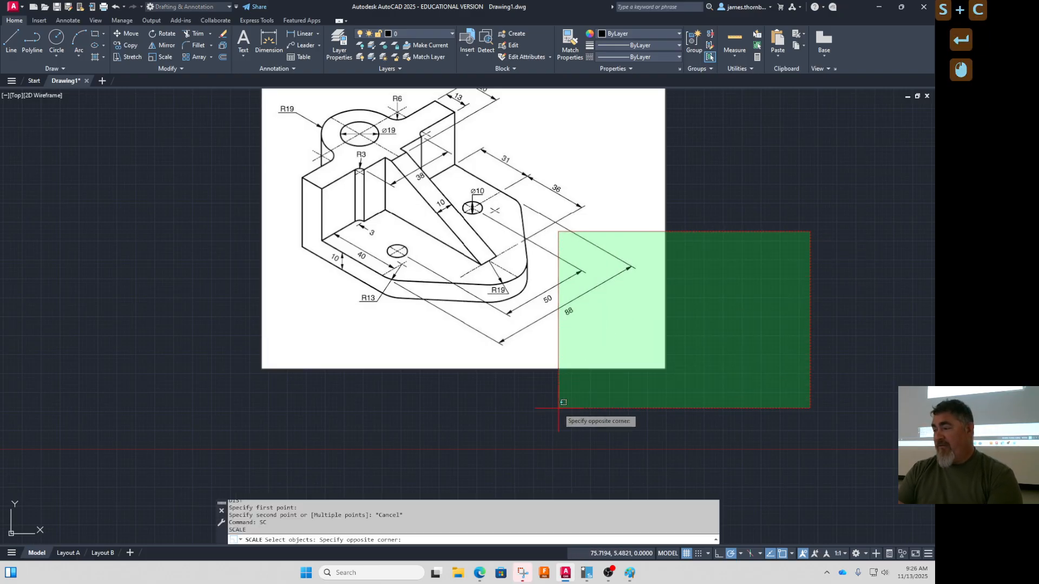
click(563, 407)
key(Return)
click(421, 333)
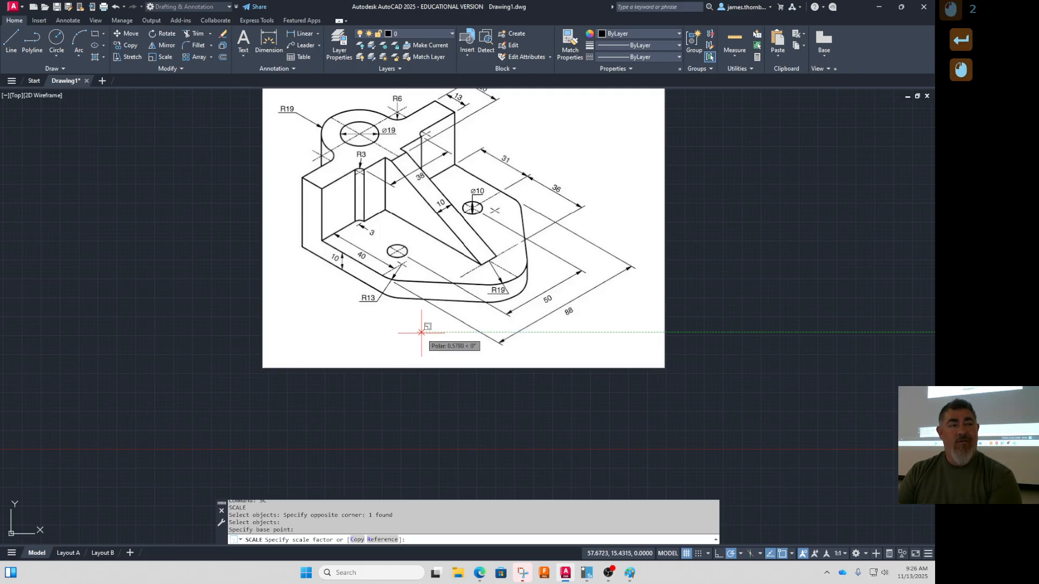
Switch to NetSupport School, select all stations except WFCATE300-013, and show them the instructor's desktop
click(587, 573)
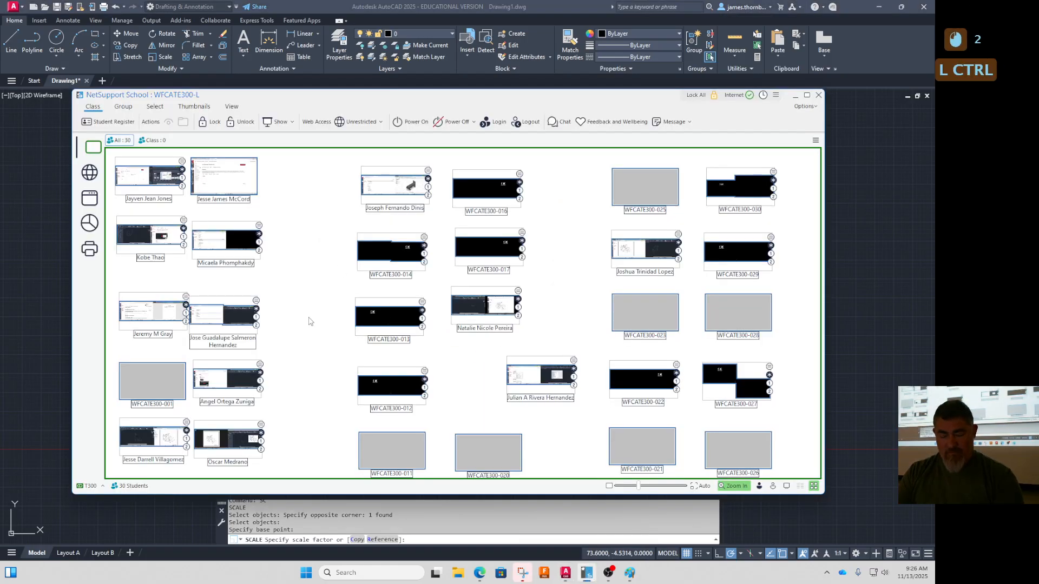
key(ctrl+a)
ctrl+click(389, 316)
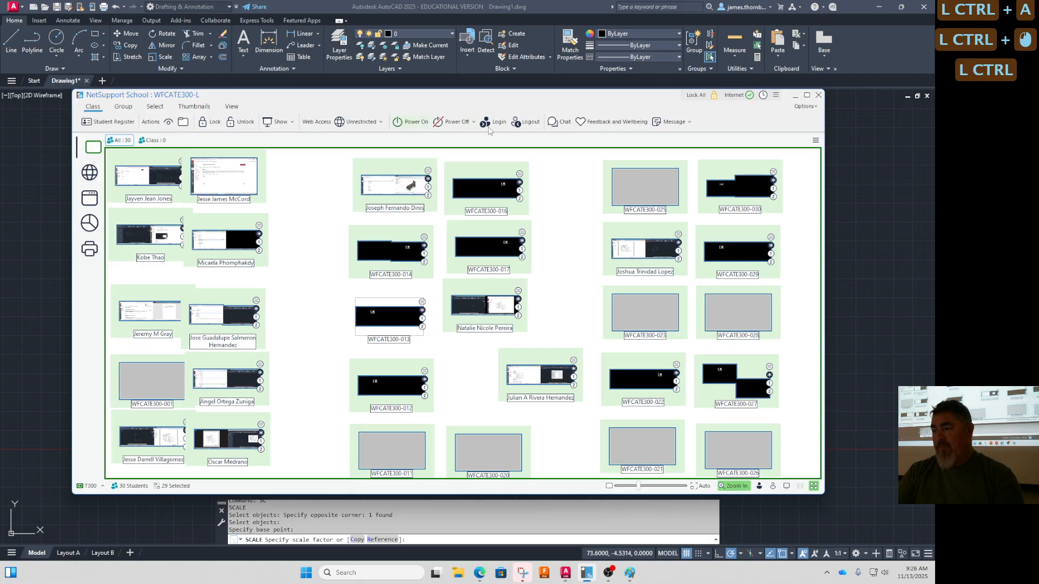
click(275, 123)
click(405, 154)
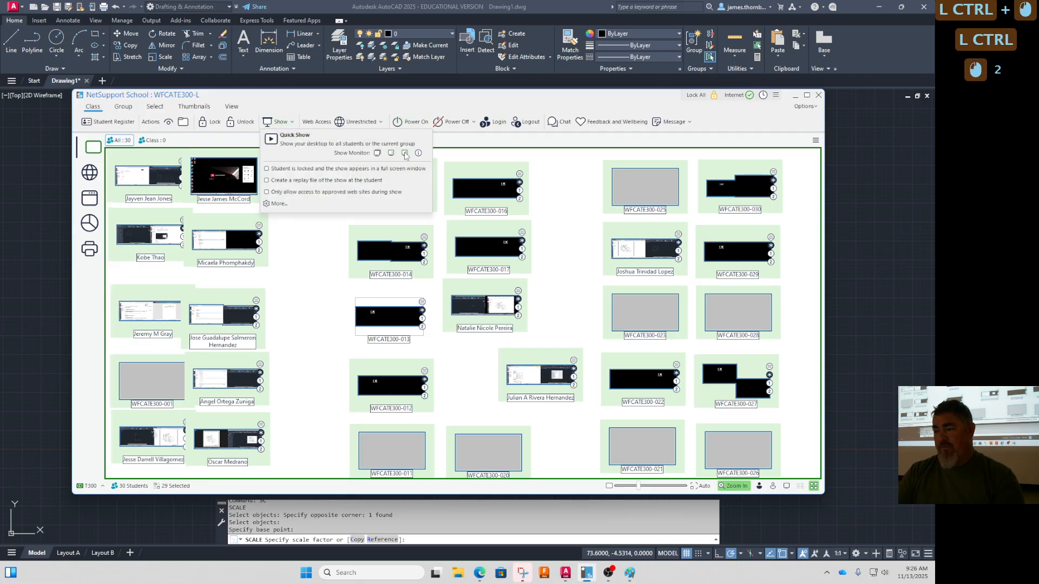
click(392, 142)
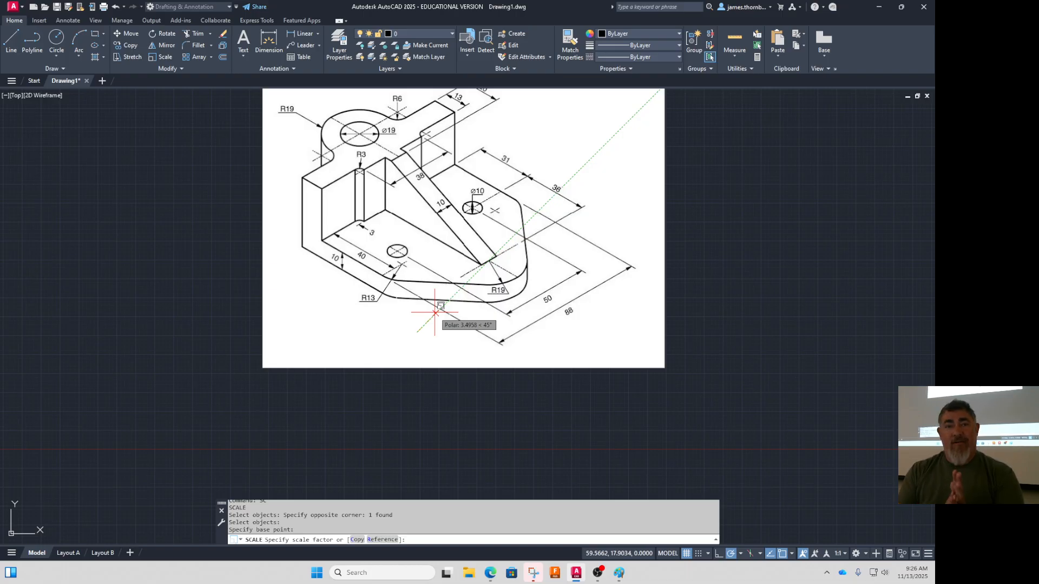
Scale the image by reference, using its 88 dimension line as the reference length and 88 as the new length
key(Down)
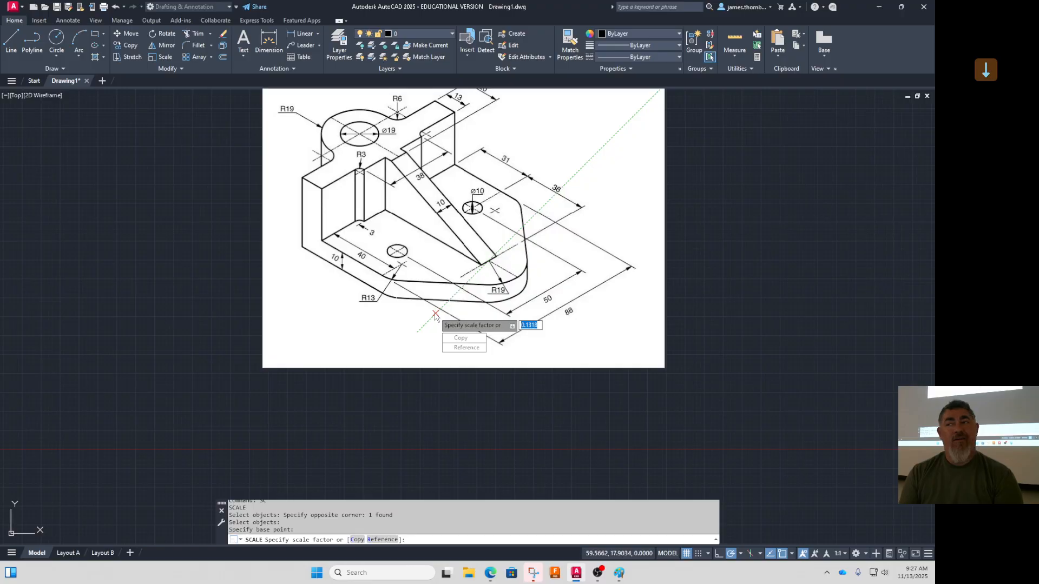
click(467, 348)
click(494, 342)
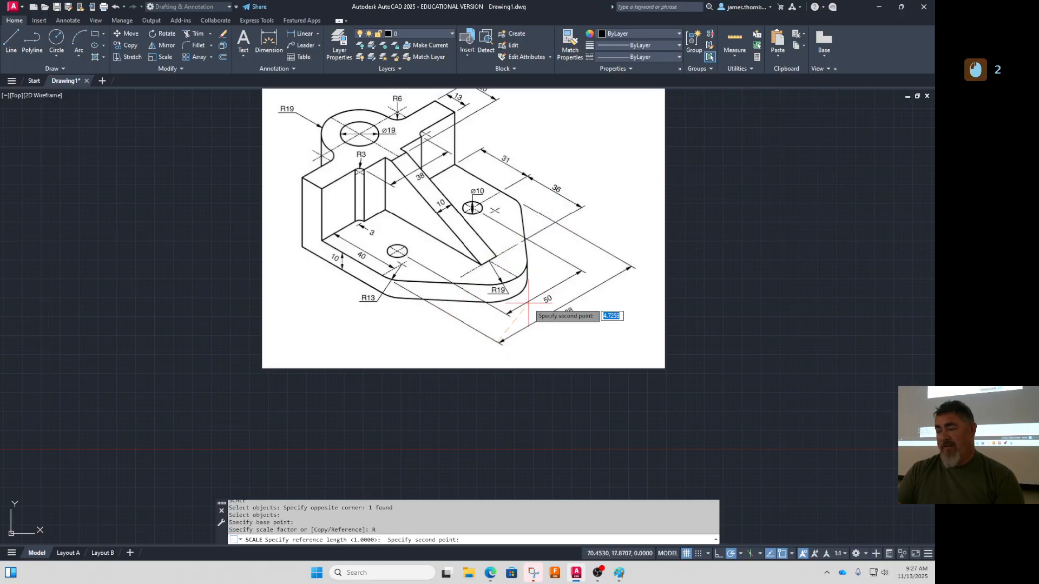
click(633, 267)
text(88)
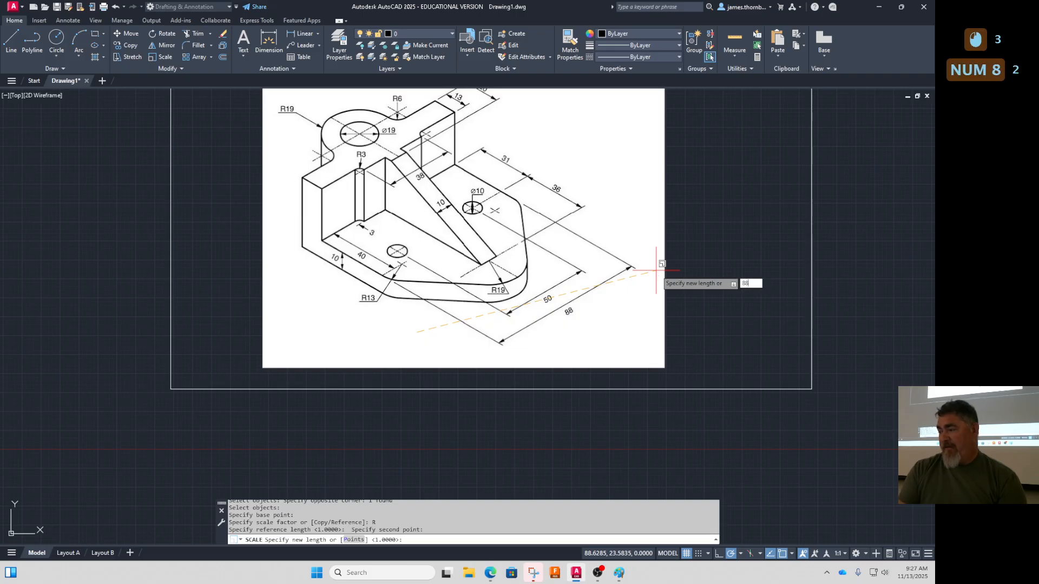
key(Return)
Move the scaled image up and to the right, clear of the origin
scroll(487, 271, down, 5)
scroll(429, 332, up, 2)
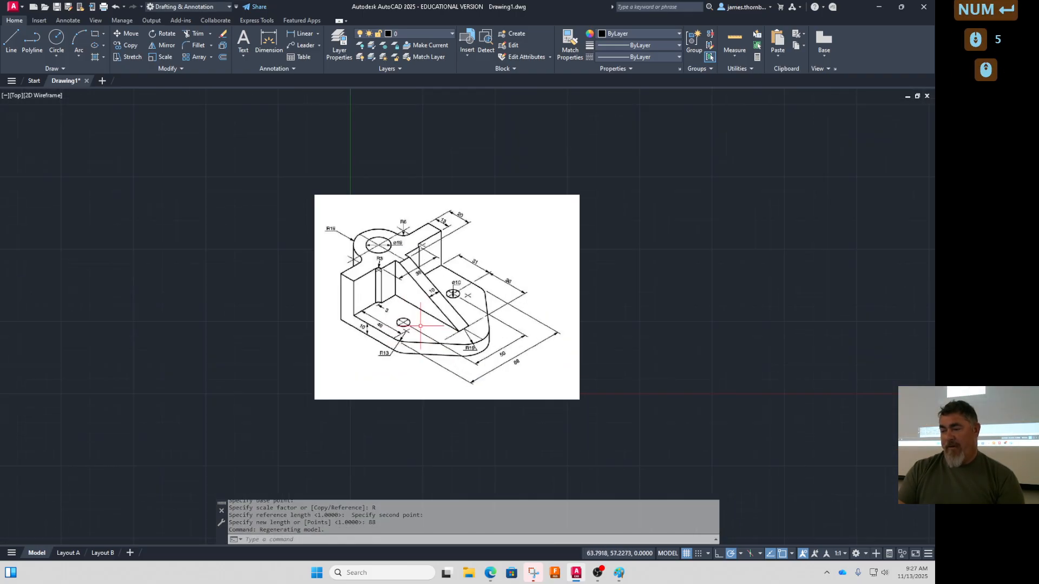
click(391, 386)
text(m)
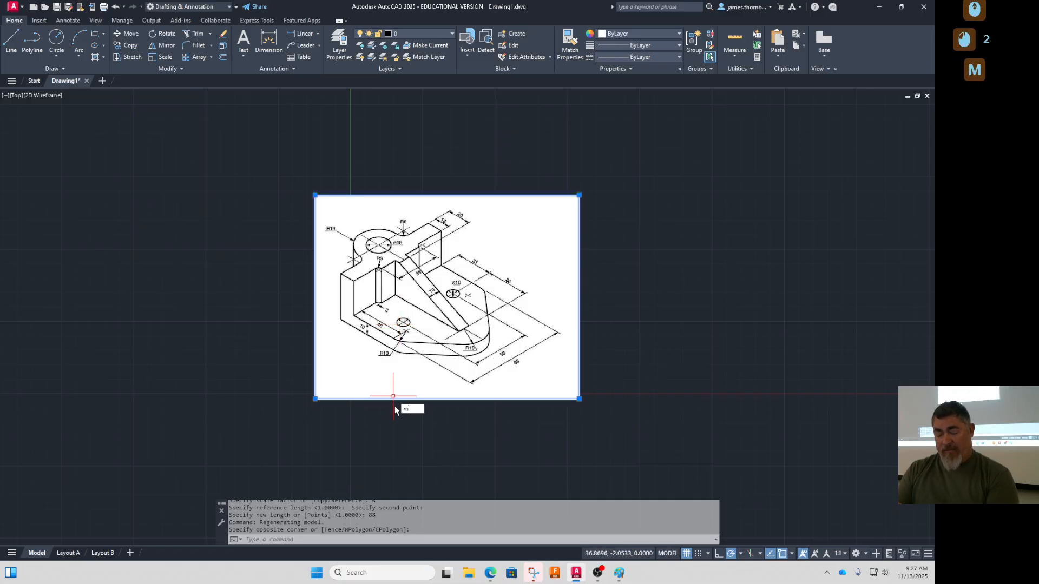
key(Return)
click(405, 423)
click(799, 235)
Examine the bracket's features and dimensions in the reference image
middle_drag(651, 317, 495, 387)
scroll(461, 373, up, 1)
scroll(461, 373, down, 1)
middle_drag(469, 323, 459, 350)
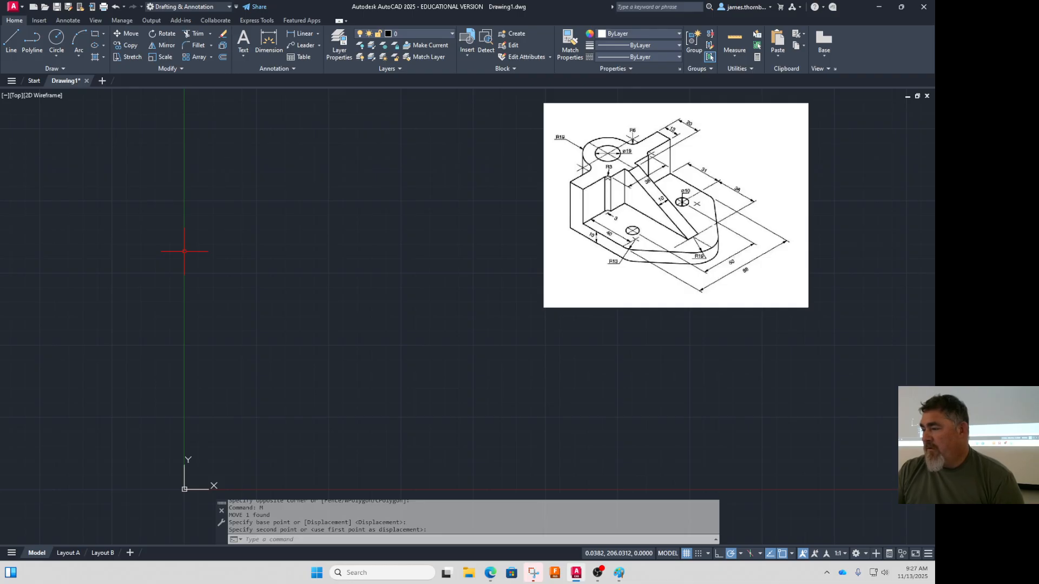
scroll(651, 181, up, 2)
middle_drag(651, 181, 575, 223)
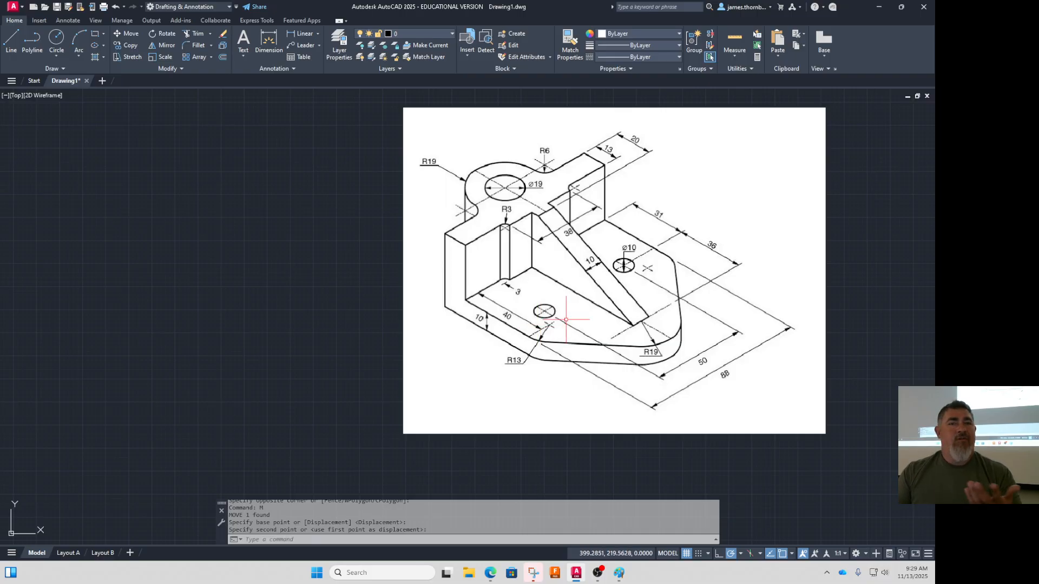
click(595, 320)
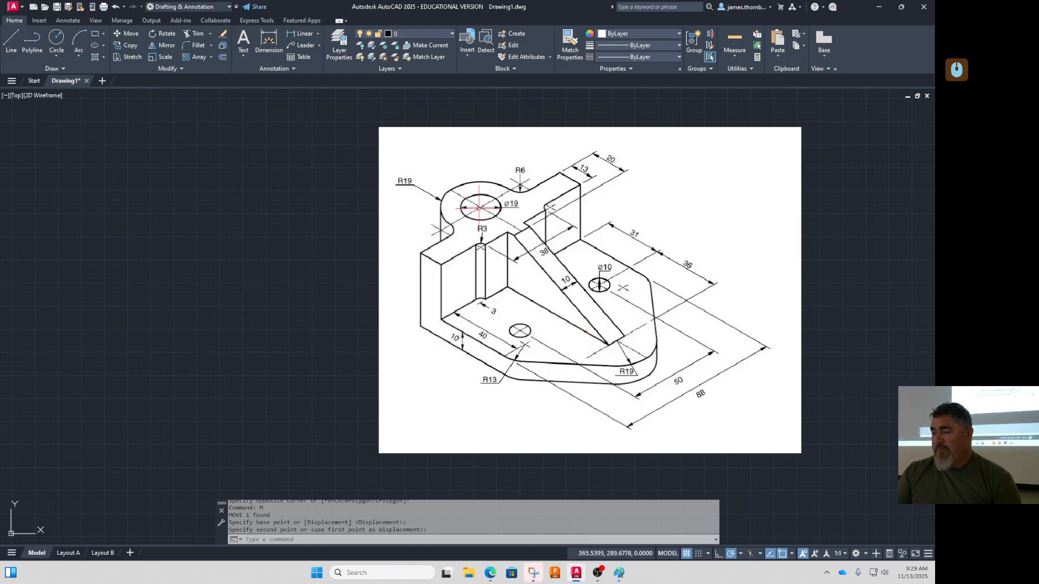
click(410, 287)
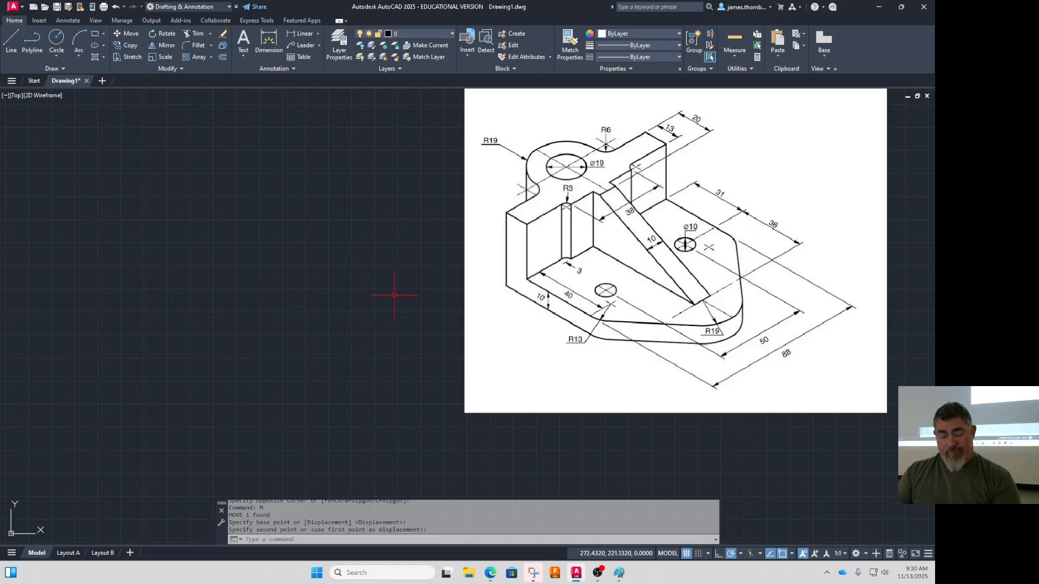
Draw a vertical line 88 long in the empty space left of the reference image
text(l)
key(Return)
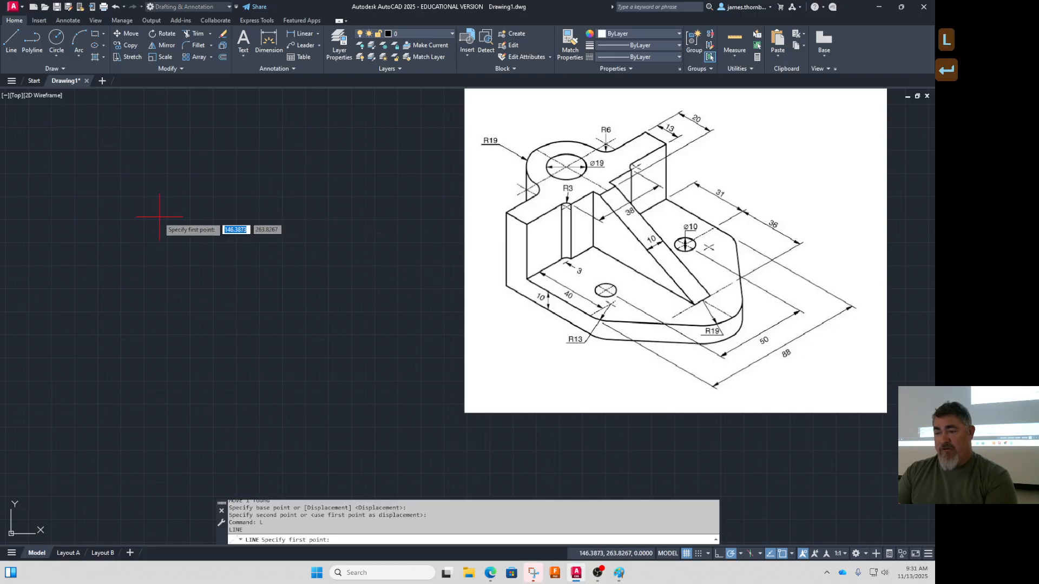
click(56, 178)
text(88)
key(Return)
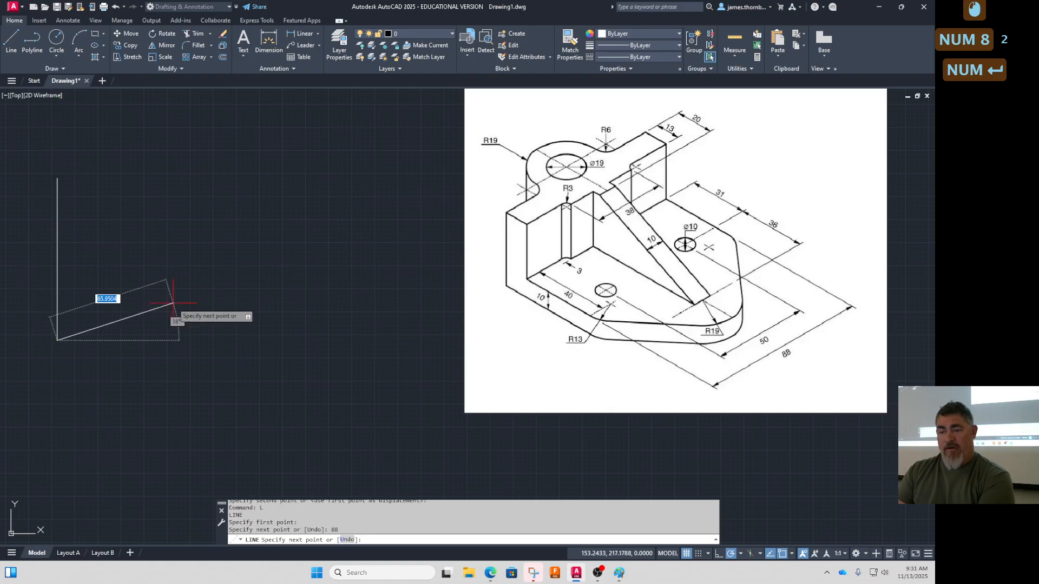
key(Return)
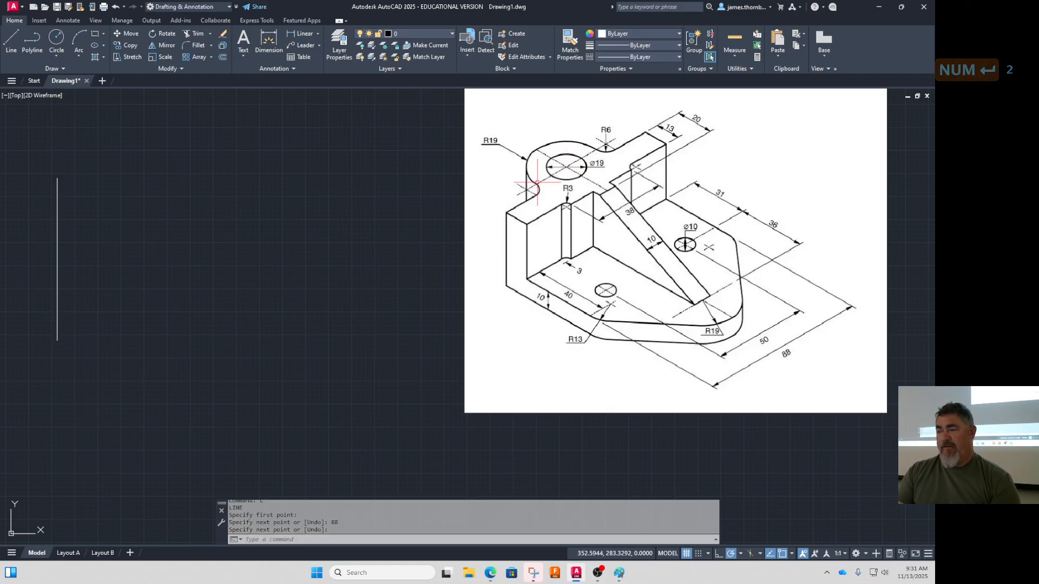
Draw a circle of radius 19 centred on the midpoint of the vertical line
text(c)
key(Return)
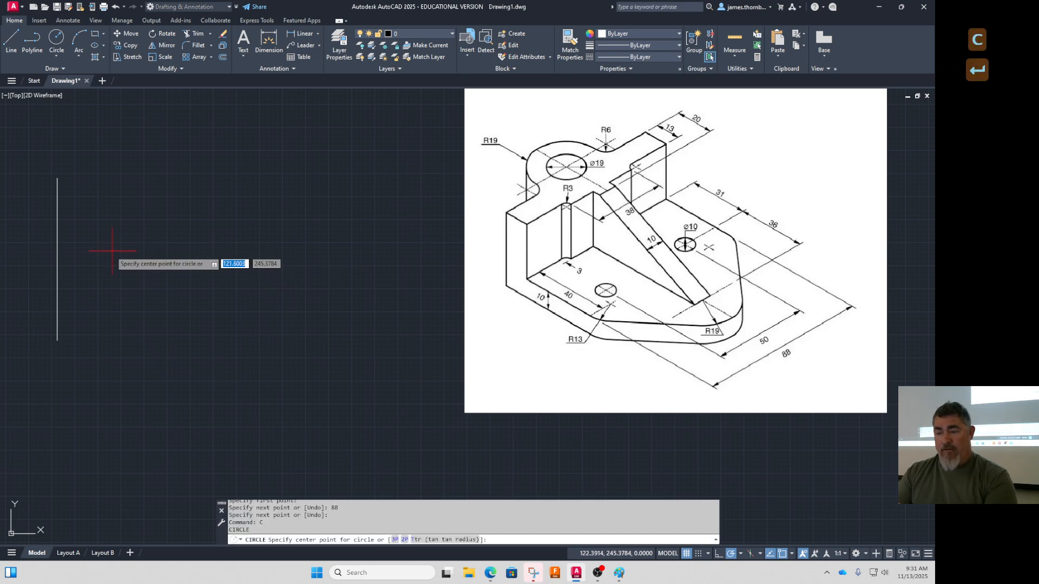
click(57, 260)
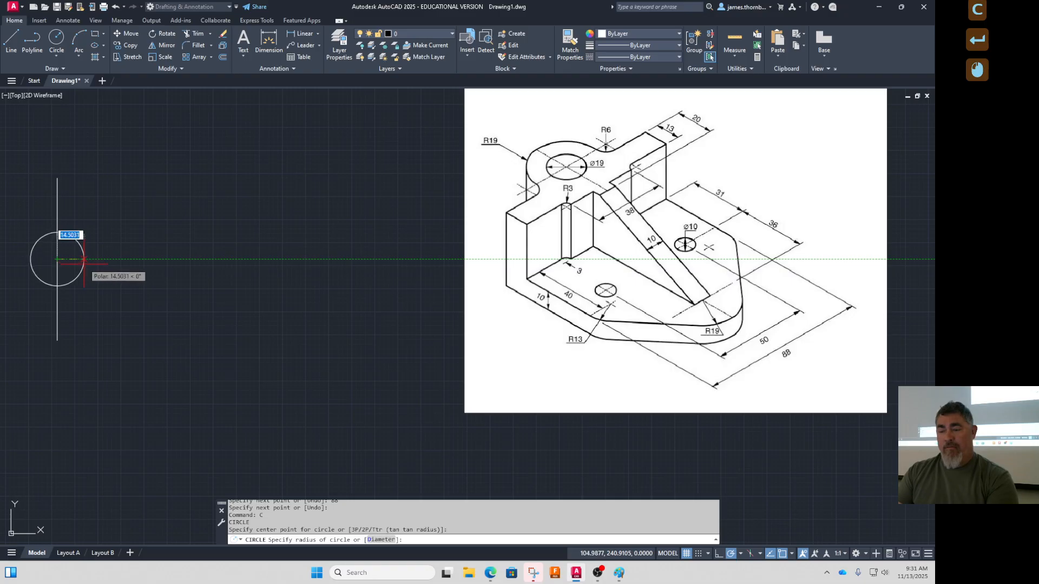
text(19)
key(Return)
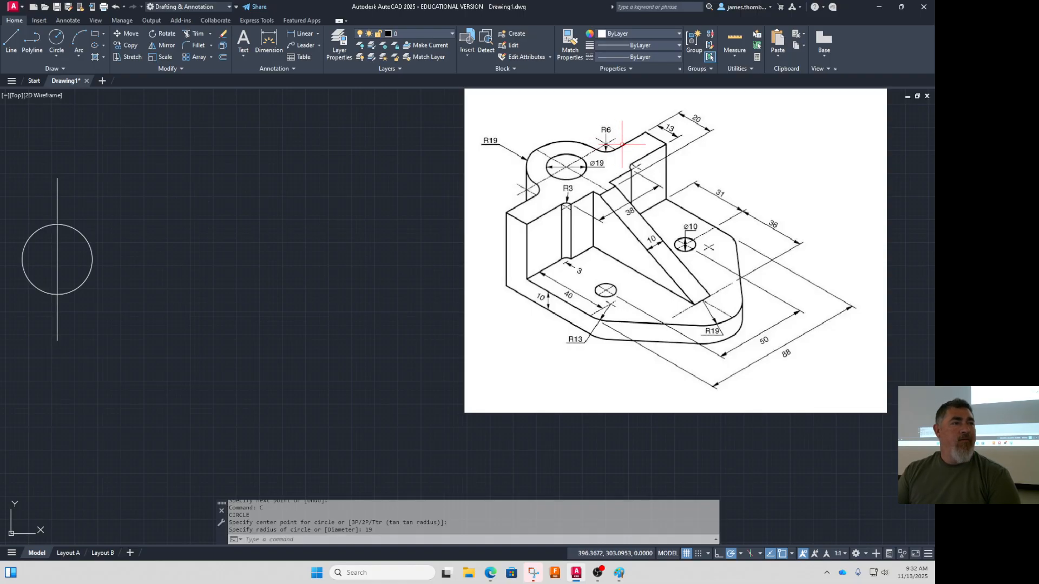
Offset the vertical line through the circle's centre by 6 to the right
text(o)
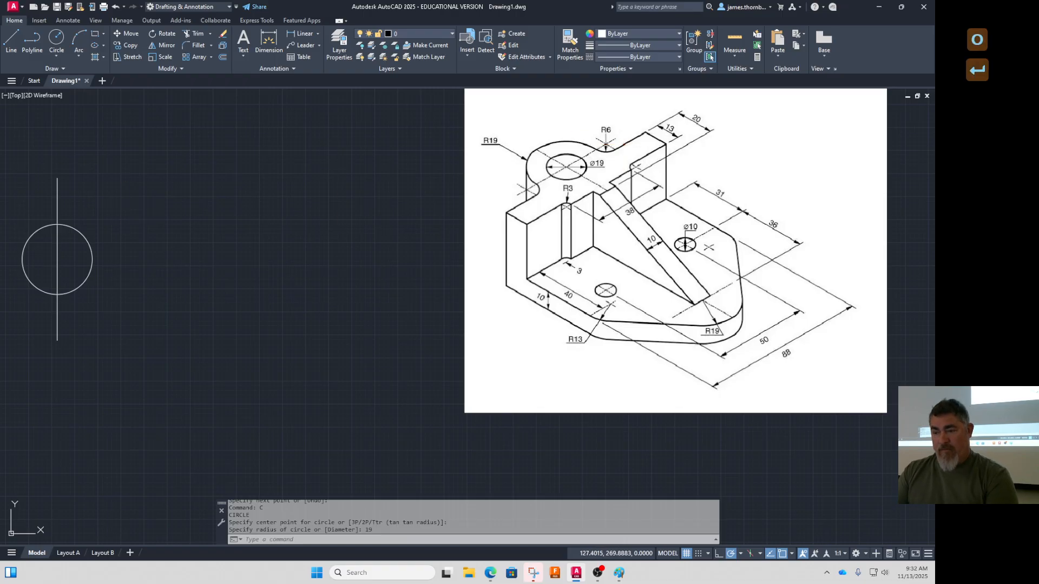
key(Return)
text(6)
key(Return)
click(58, 208)
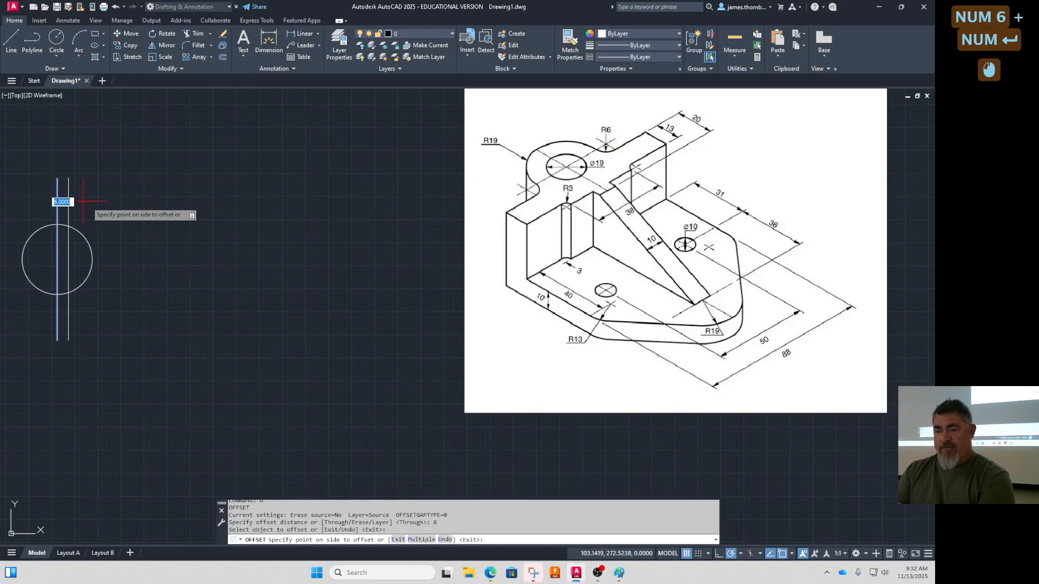
click(78, 205)
key(Return)
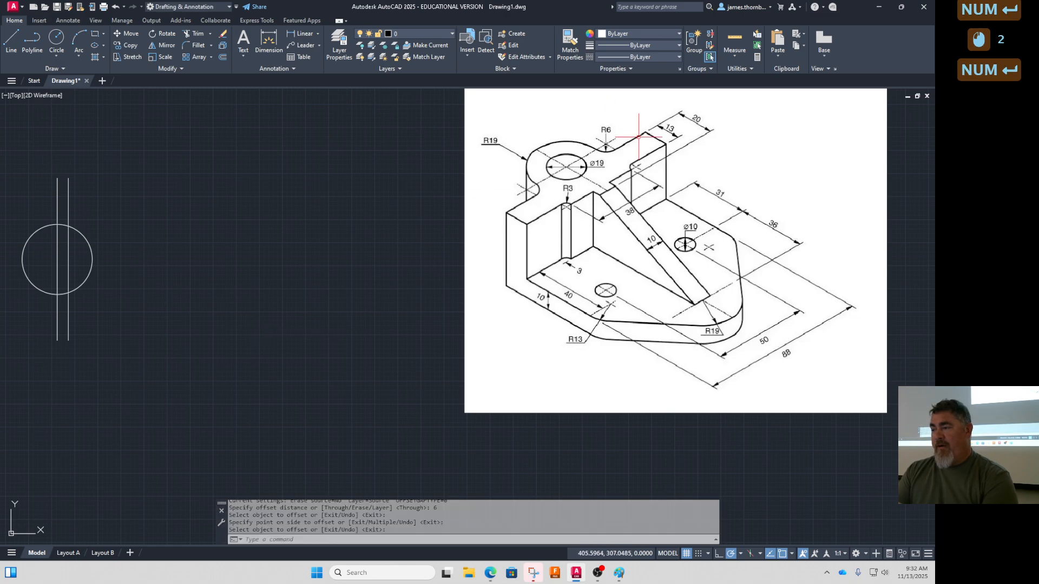
click(56, 194)
key(Delete)
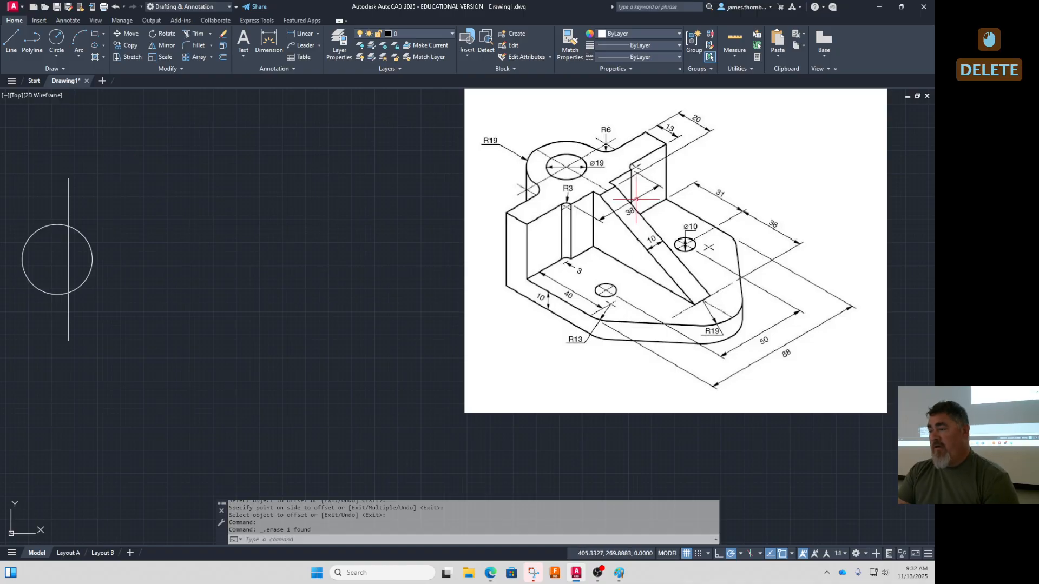
key(ctrl+z)
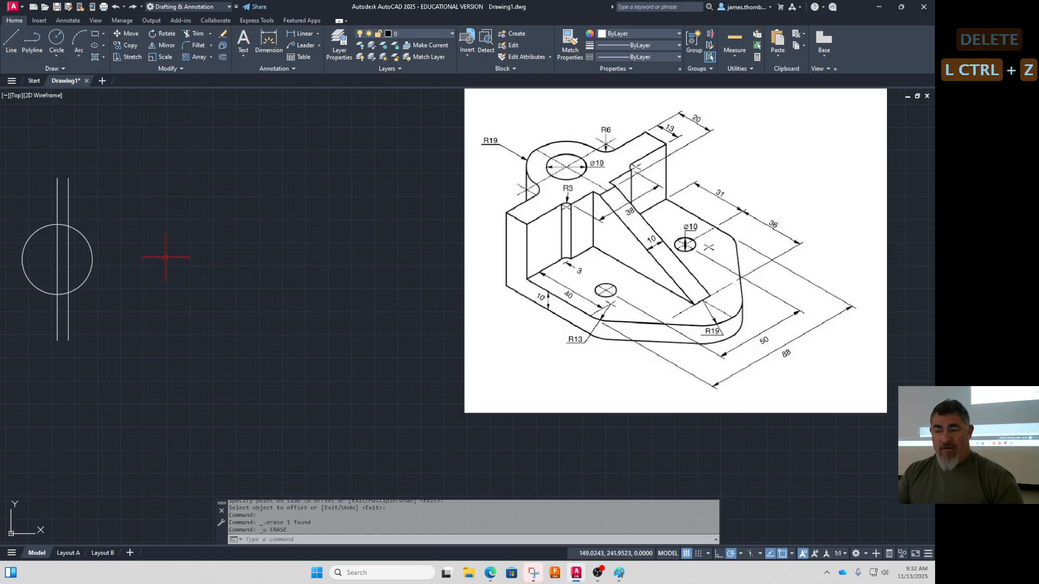
Put the vertical line through the circle's centre on the Center layer
click(63, 197)
click(47, 200)
click(423, 33)
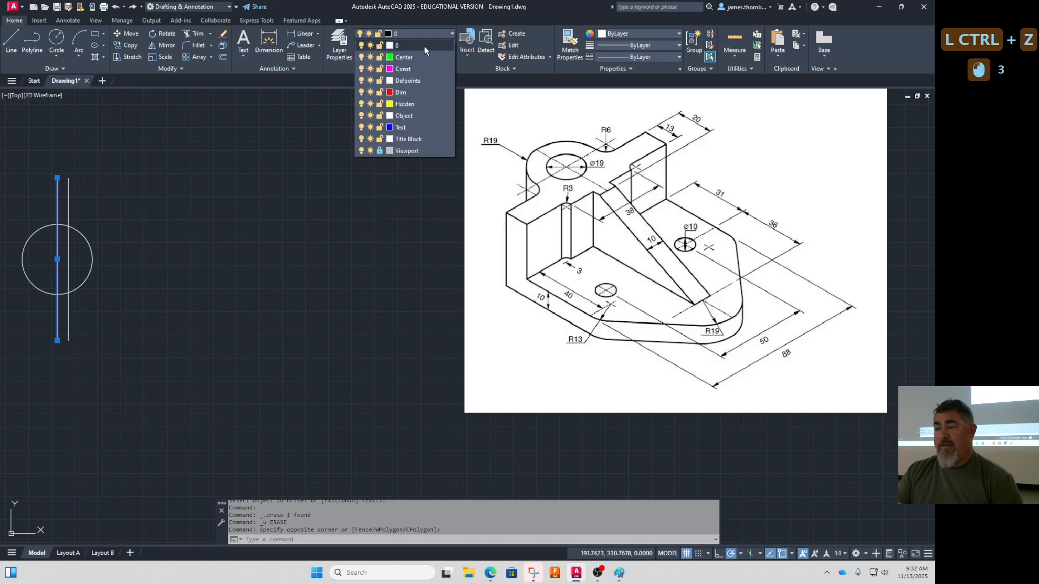
click(406, 57)
key(Escape)
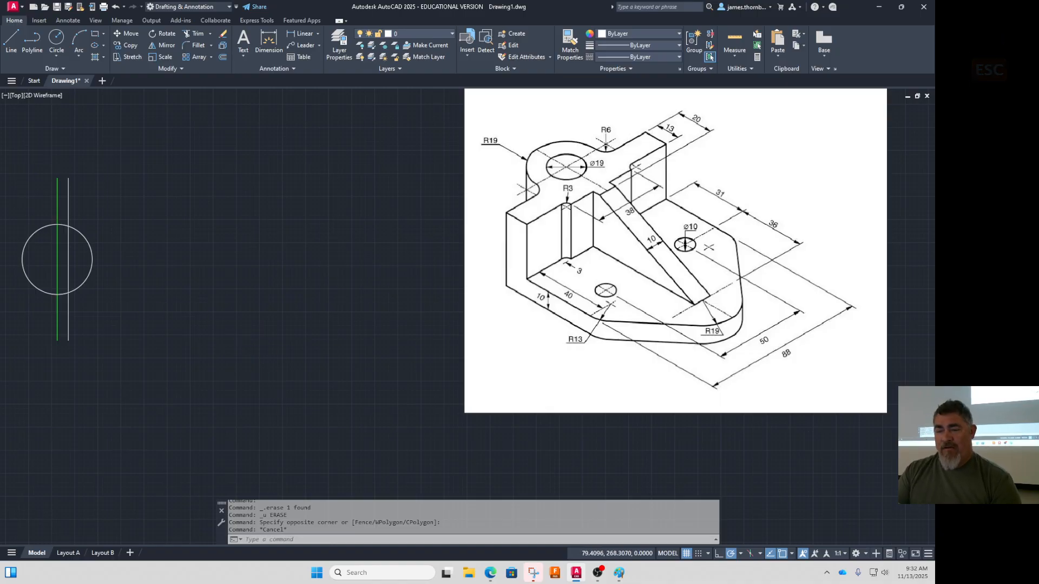
Check how the centre line displays in Layout B's viewport, zoomed to extents, and return to model space
scroll(81, 309, up, 7)
scroll(105, 320, down, 4)
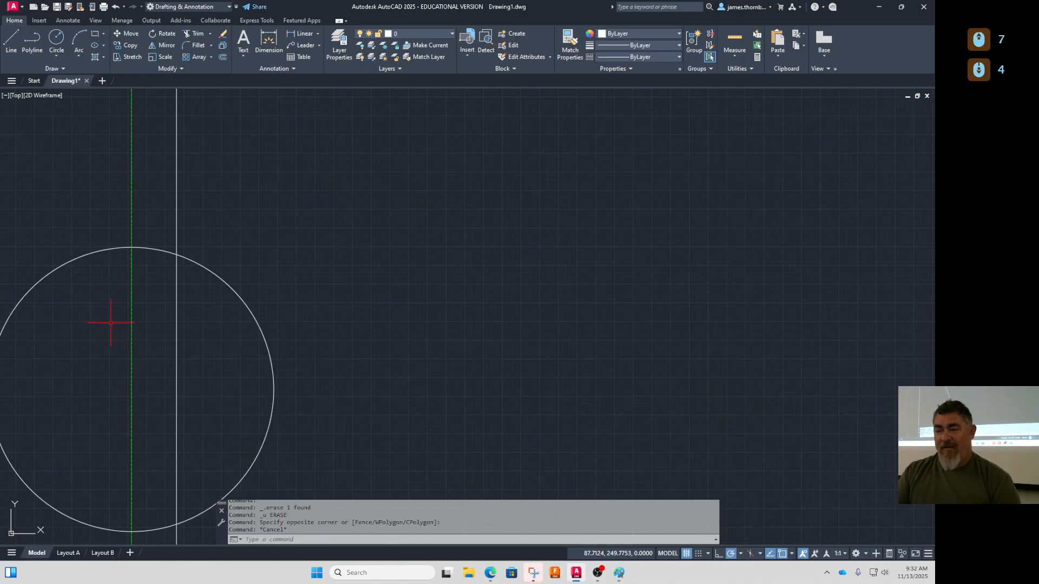
scroll(110, 323, down, 6)
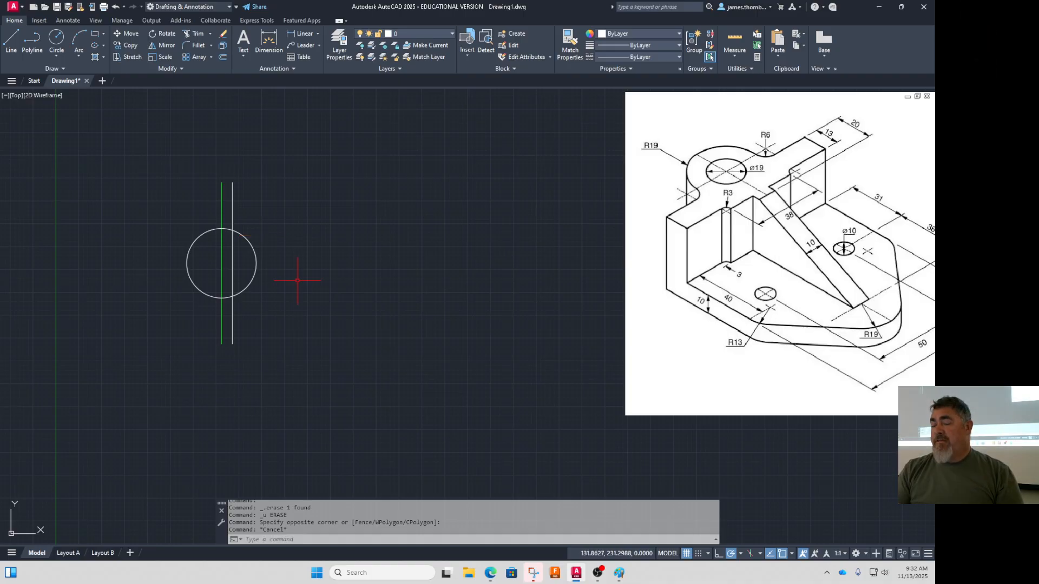
click(102, 553)
click(364, 352)
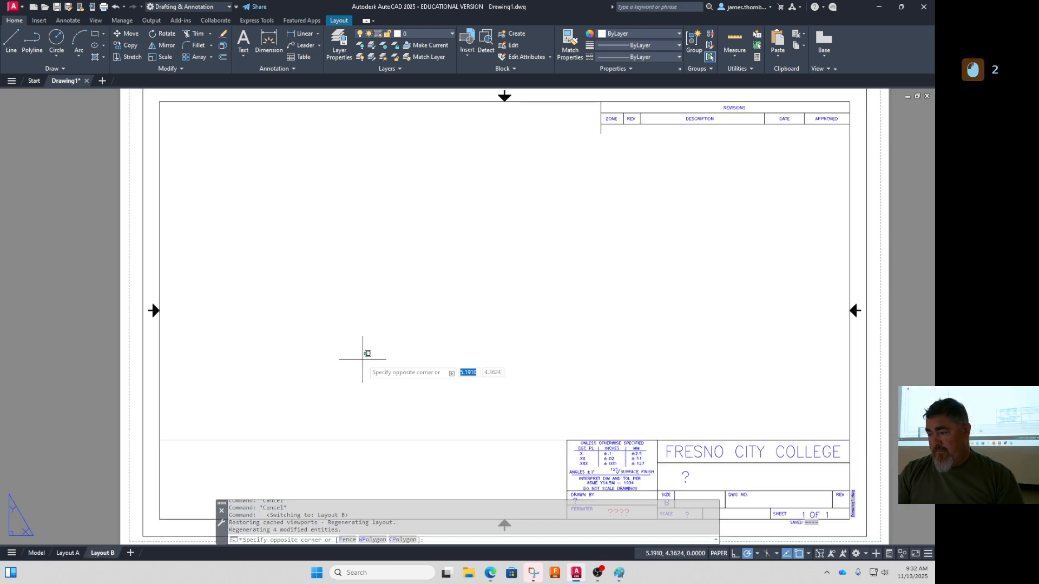
double_click(424, 341)
middle_click(765, 406)
middle_click(765, 405)
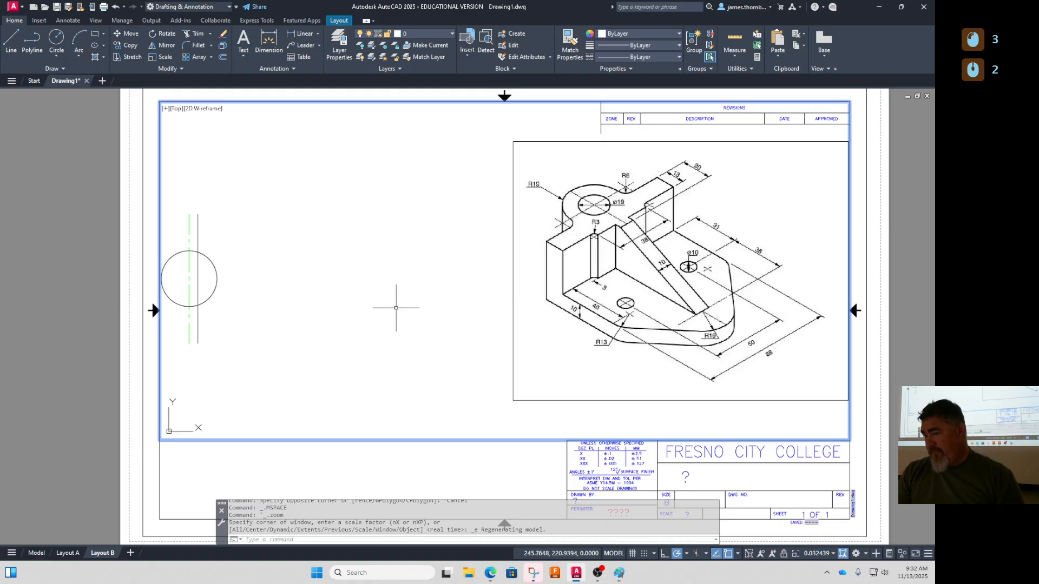
middle_drag(340, 305, 464, 308)
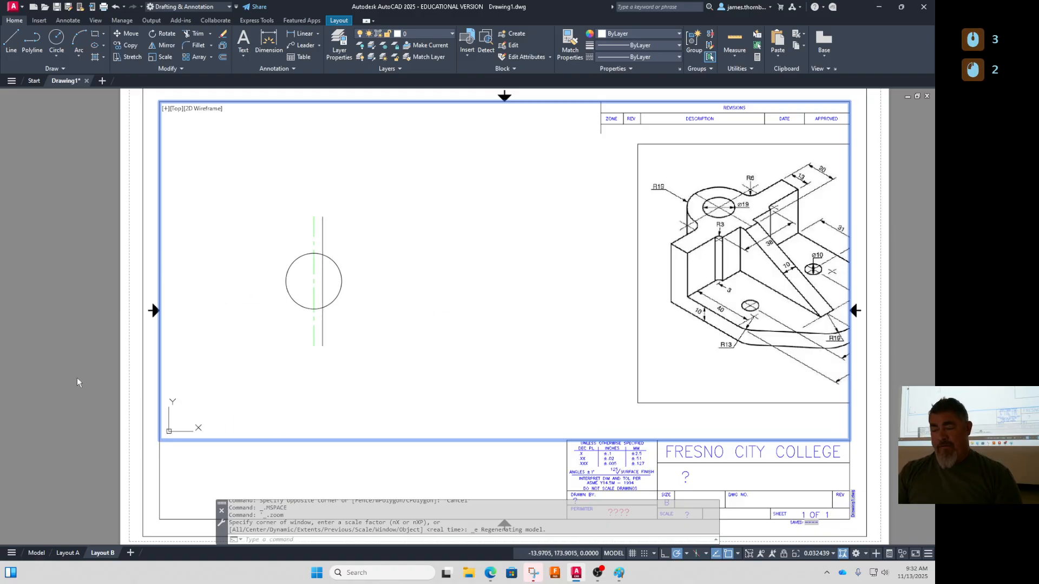
click(37, 553)
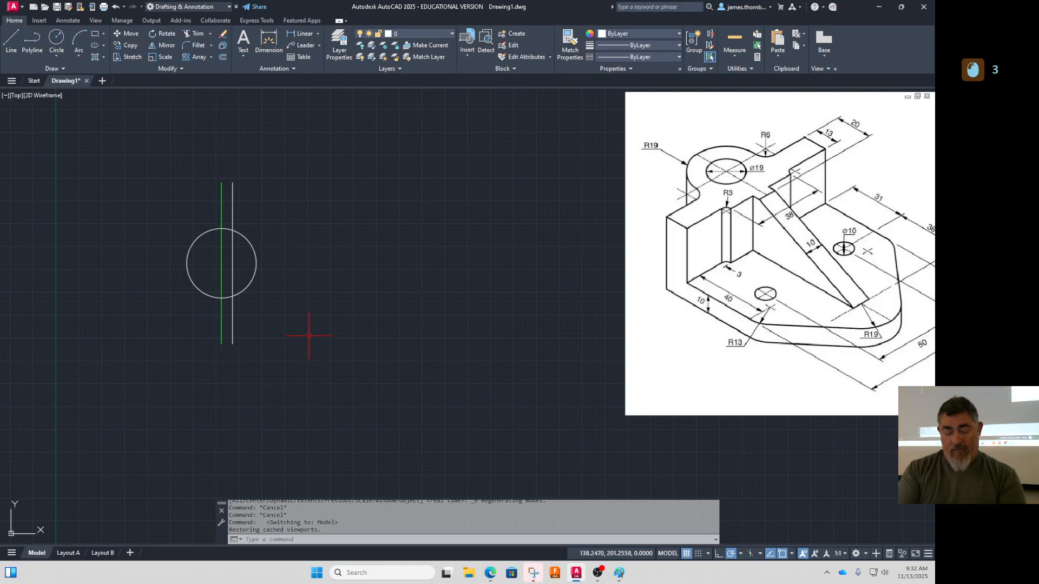
Try a global linetype scale of 20 and check the centre line in both model space and Layout B
text(LTS)
key(Return)
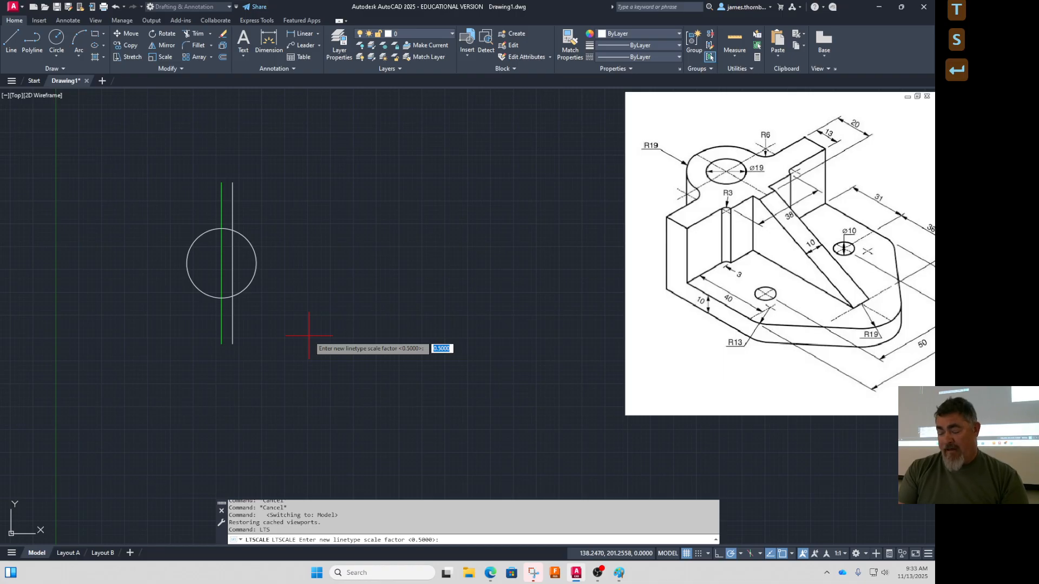
text(20)
key(Return)
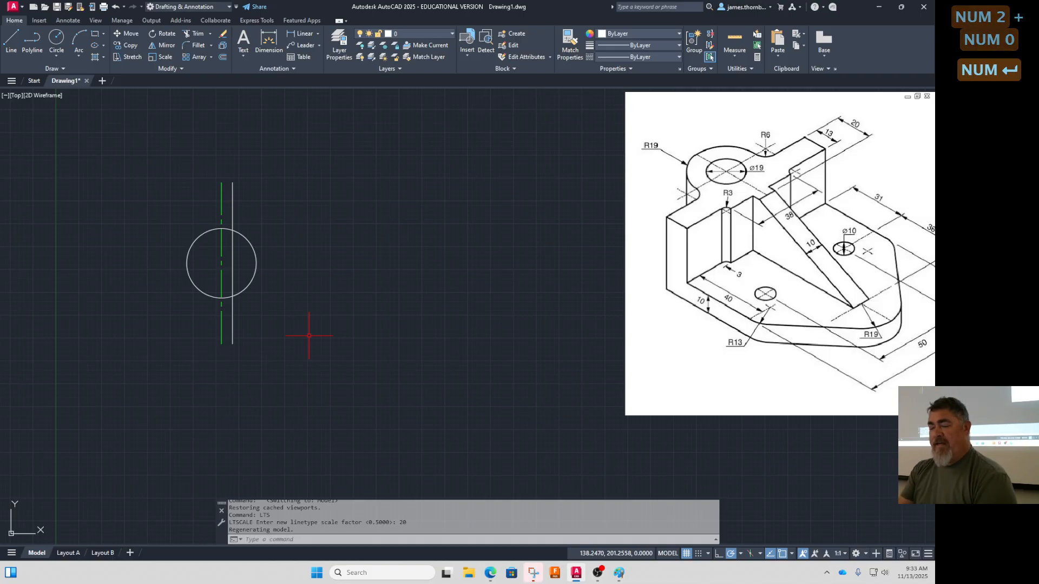
click(103, 553)
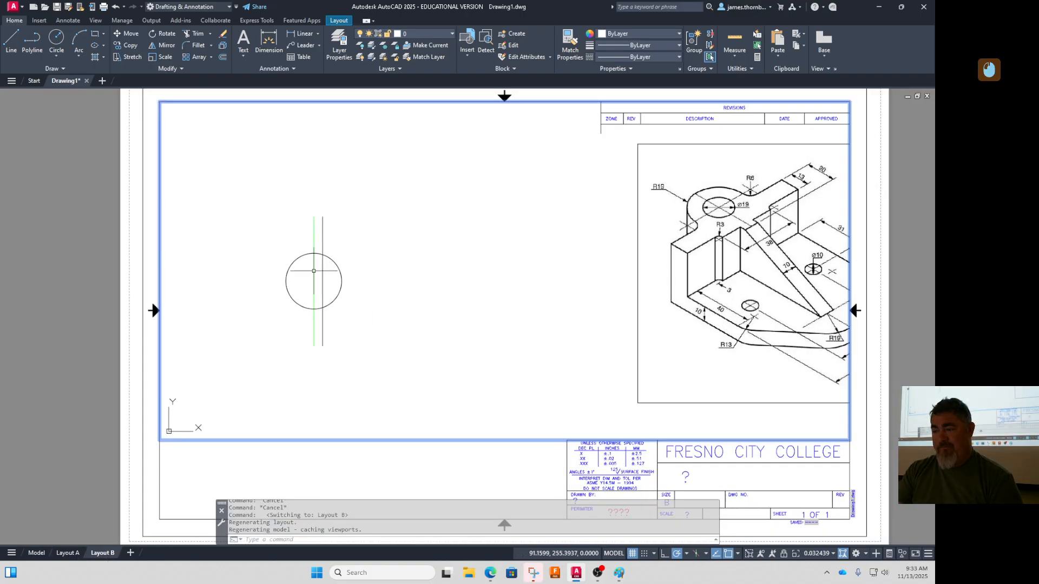
click(37, 553)
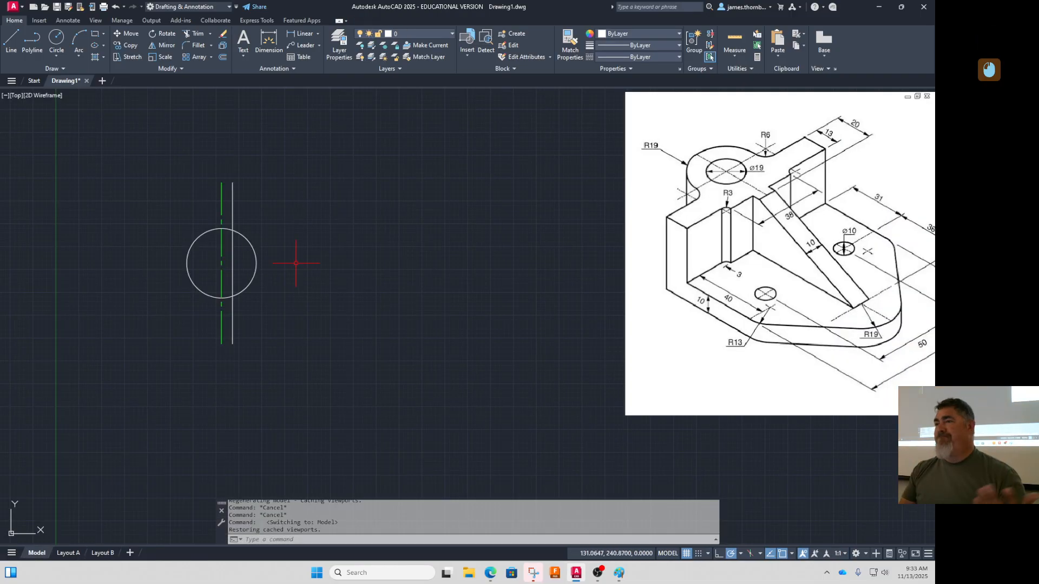
Undo the linetype scale change
key(ctrl+z)
key(ctrl+z)
key(ctrl+z)
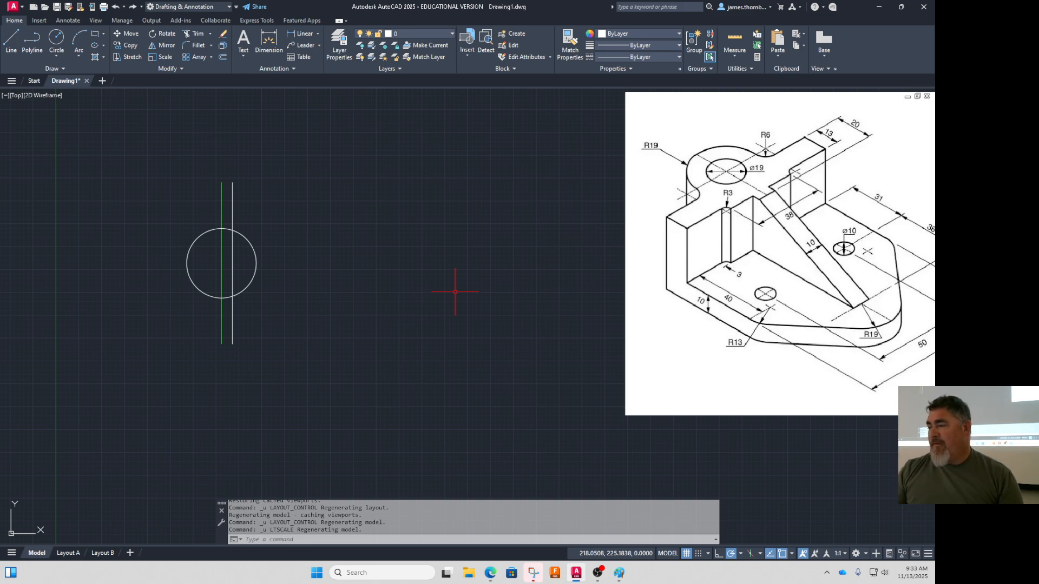
Offset the white vertical line crossing the circle by 13 to the right
middle_drag(341, 221, 330, 220)
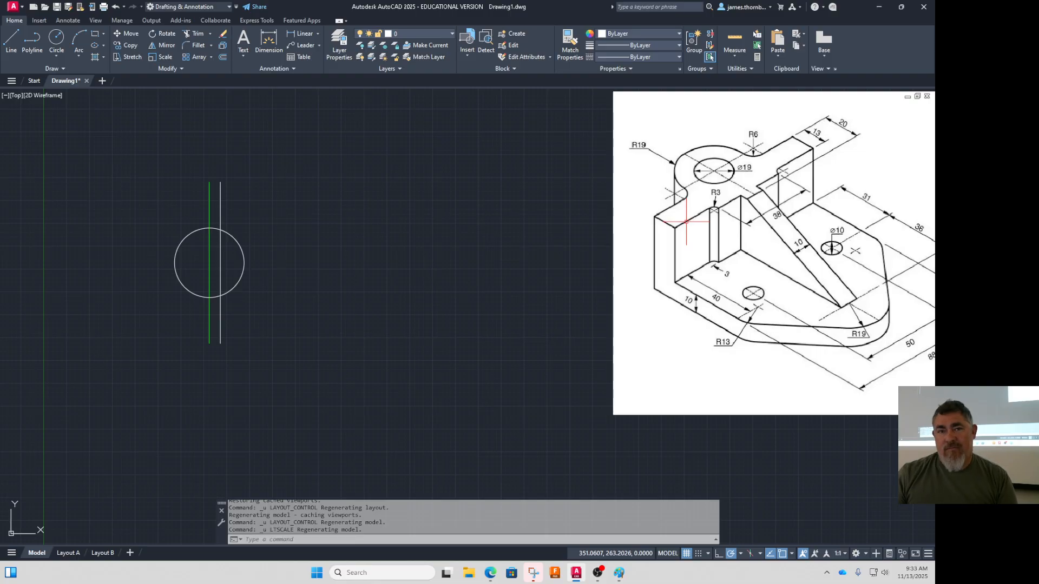
text(o)
key(Return)
text(13)
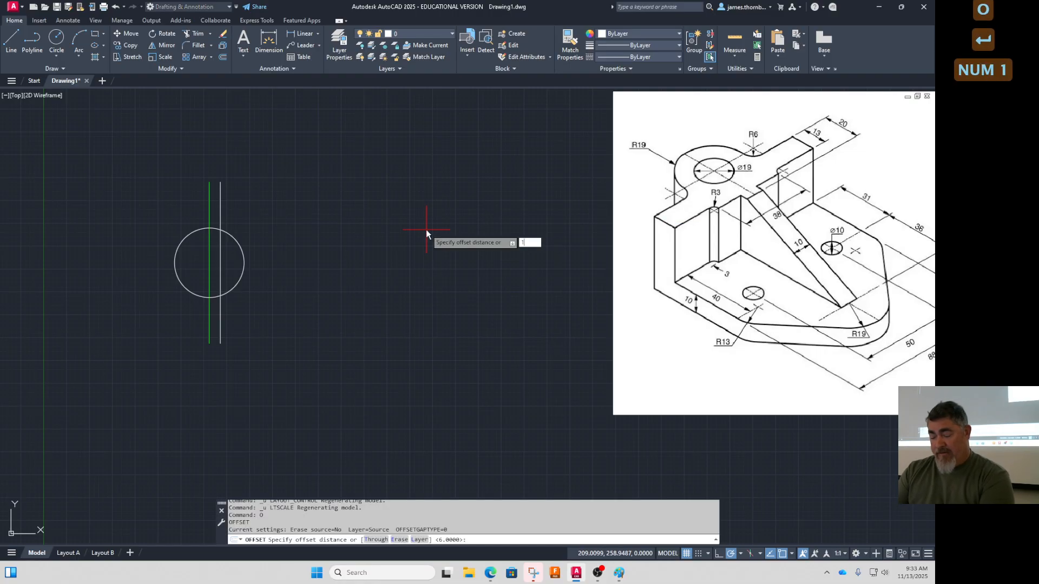
key(Return)
click(220, 200)
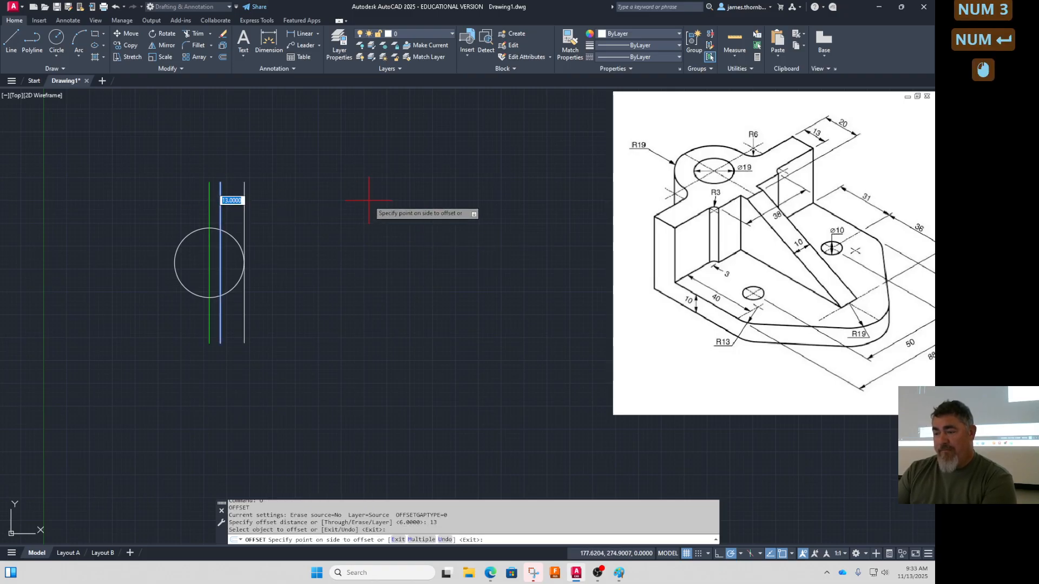
click(352, 222)
key(Return)
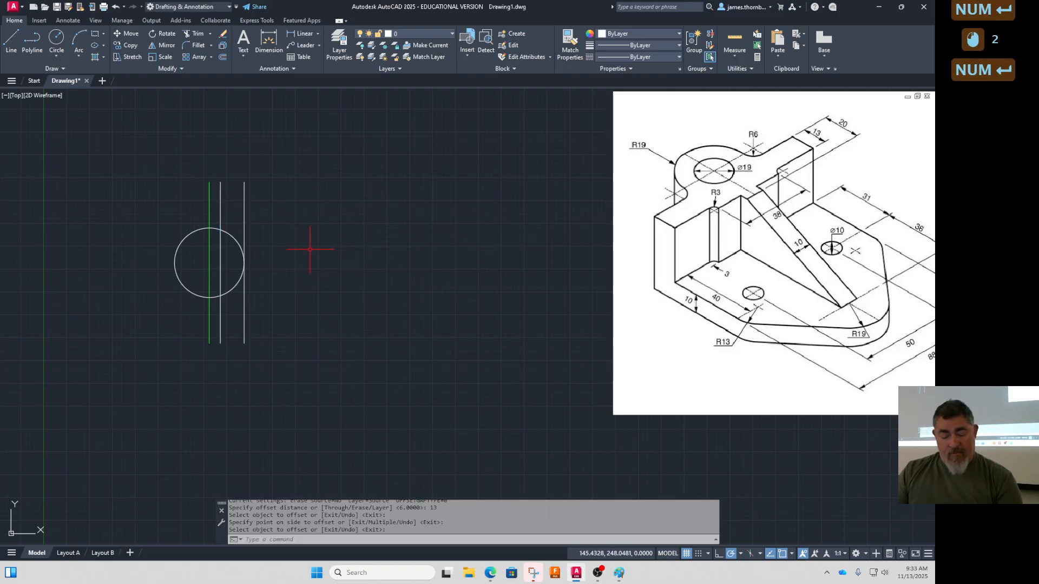
Trim away the part of the circle to the right of the first white vertical line
text(tr)
key(Return)
click(237, 240)
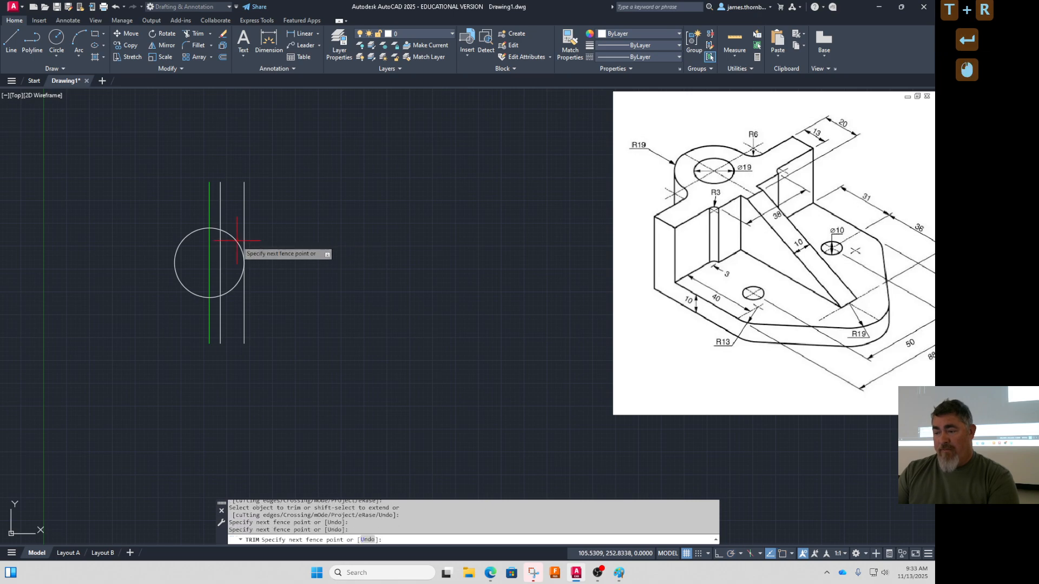
click(237, 243)
click(237, 284)
key(Return)
click(237, 242)
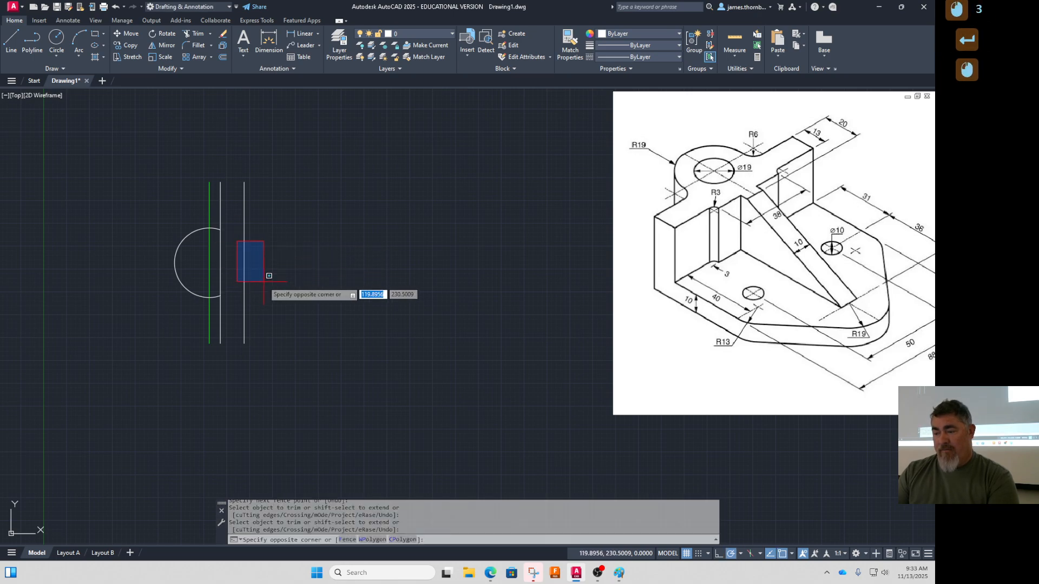
click(266, 280)
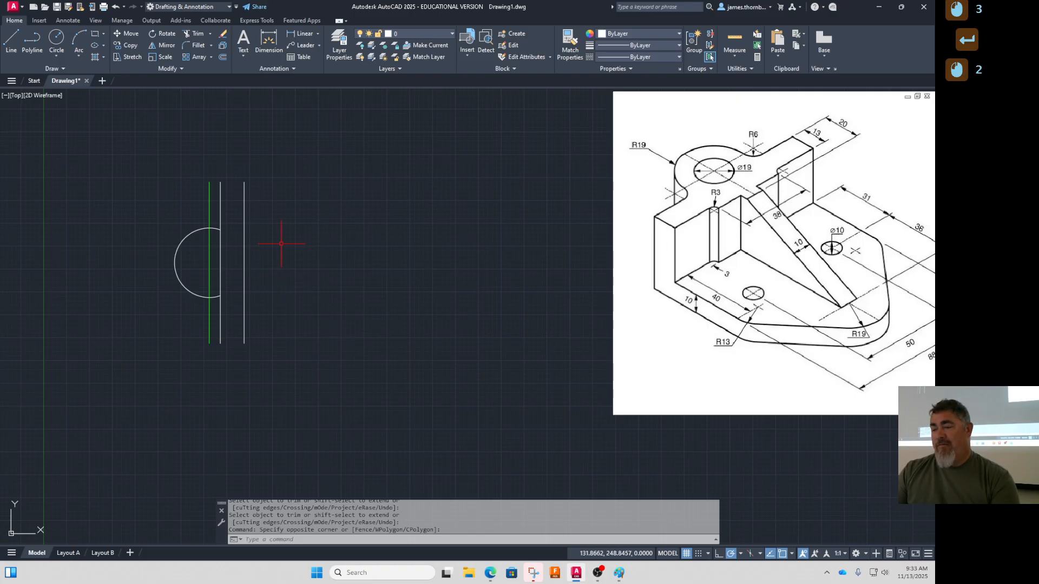
key(Escape)
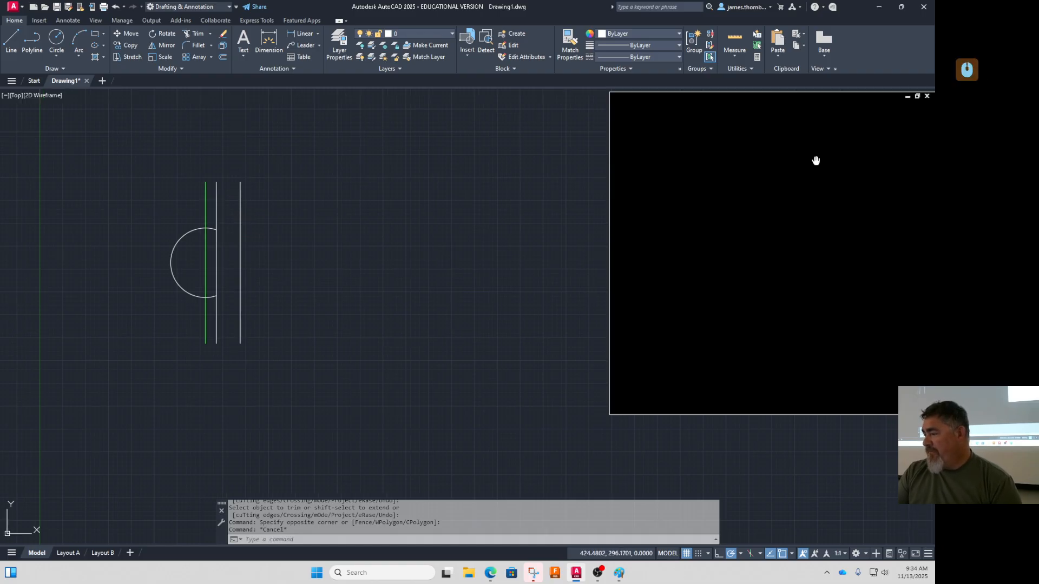
Offset the rightmost vertical line by 67 to the right
middle_drag(816, 160, 683, 152)
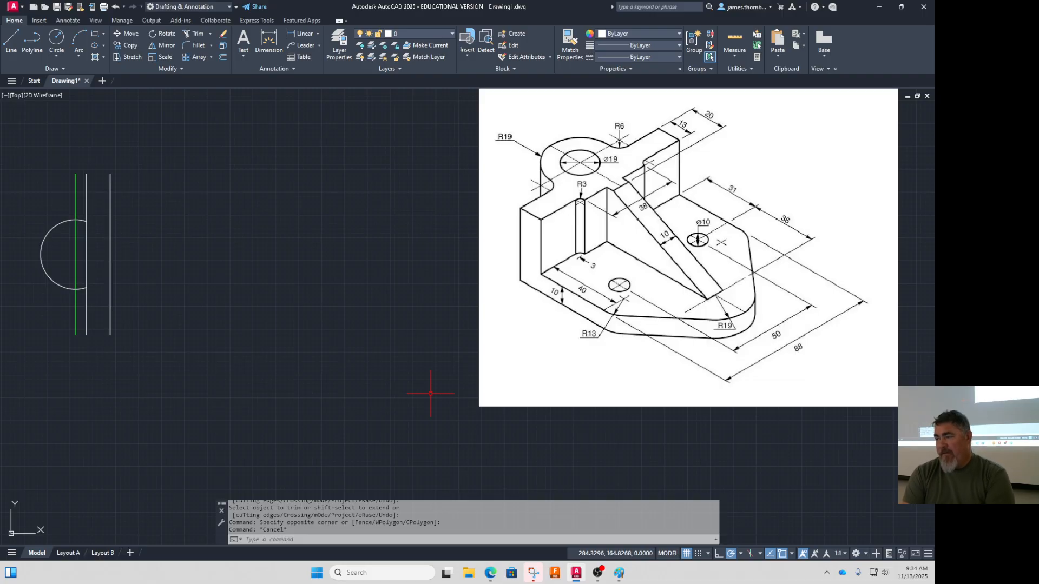
text(O)
key(Return)
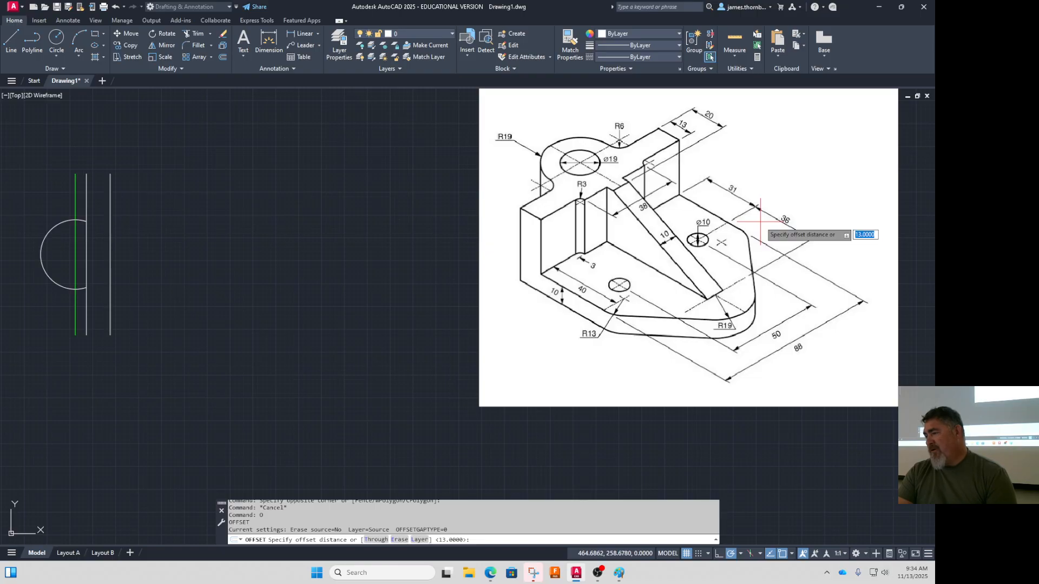
text(67)
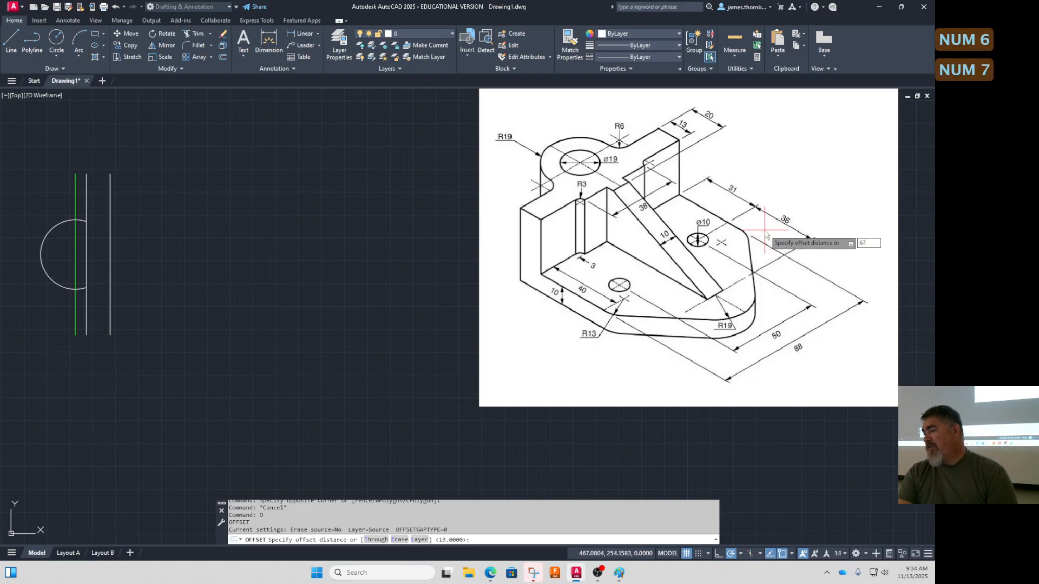
key(Return)
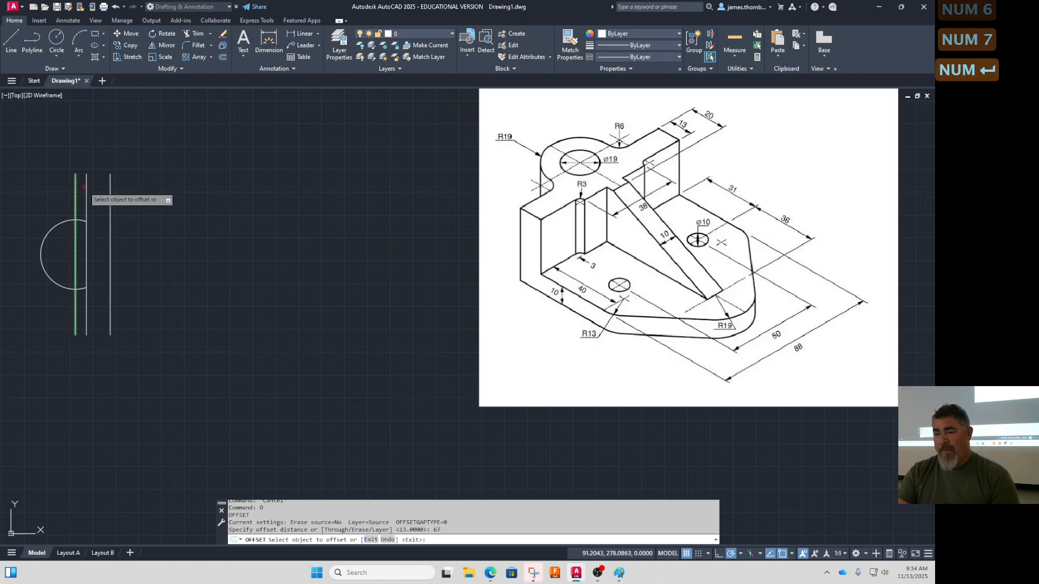
click(110, 197)
click(259, 233)
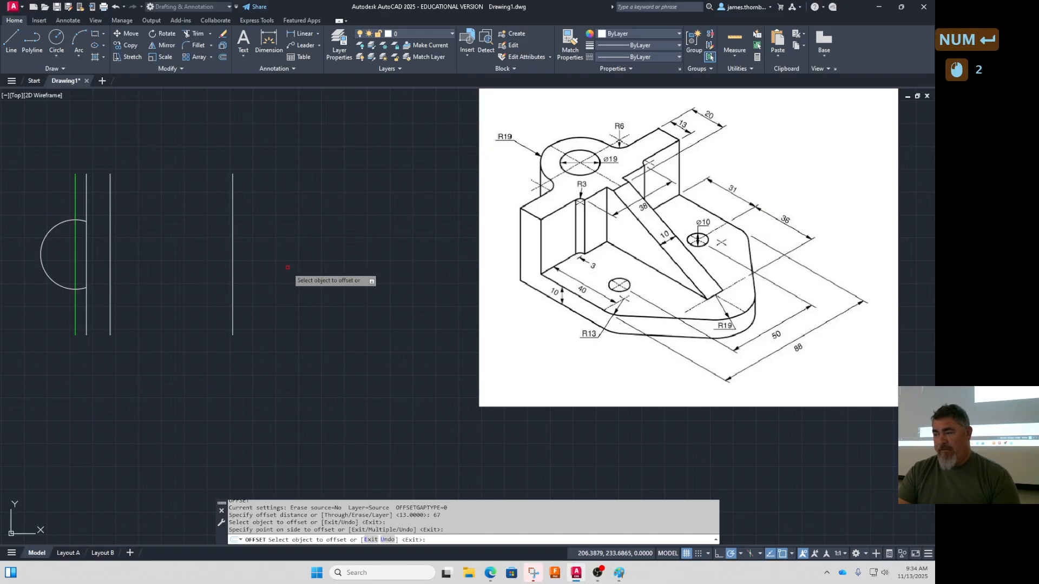
key(Escape)
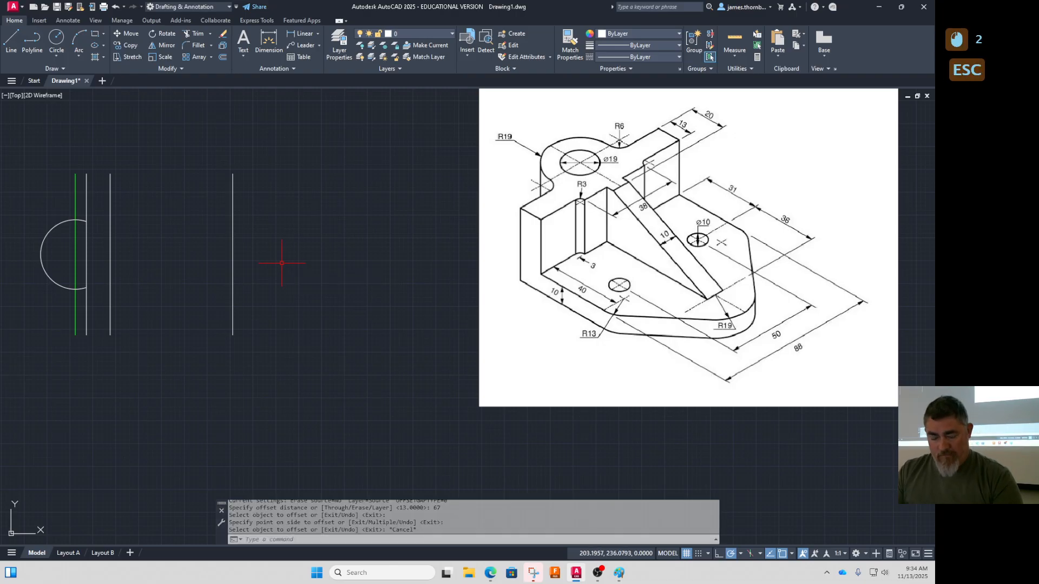
Draw a circle of radius 19 centred on the midpoint of the new rightmost vertical line
text(C)
key(Return)
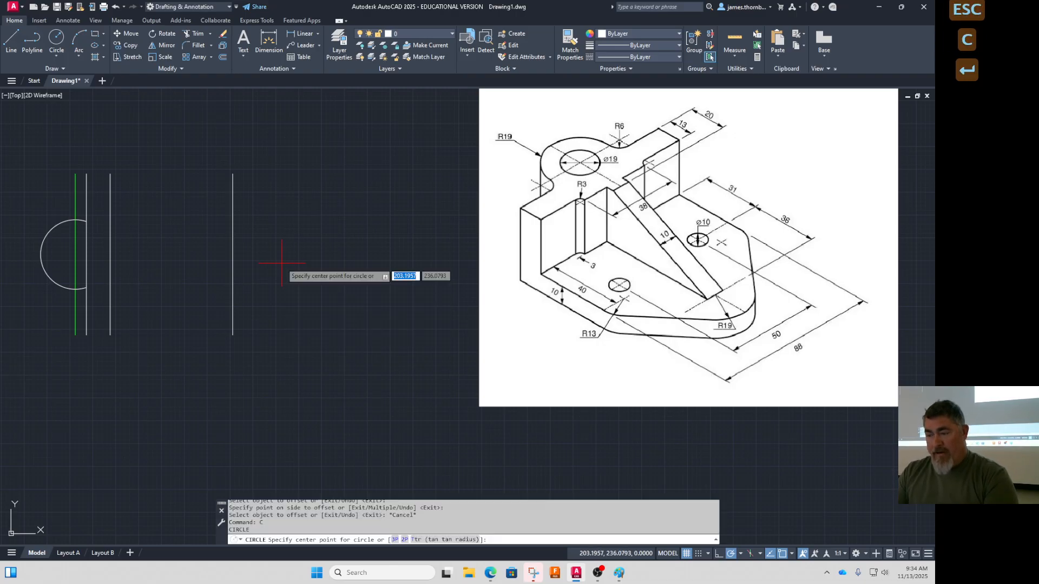
click(232, 254)
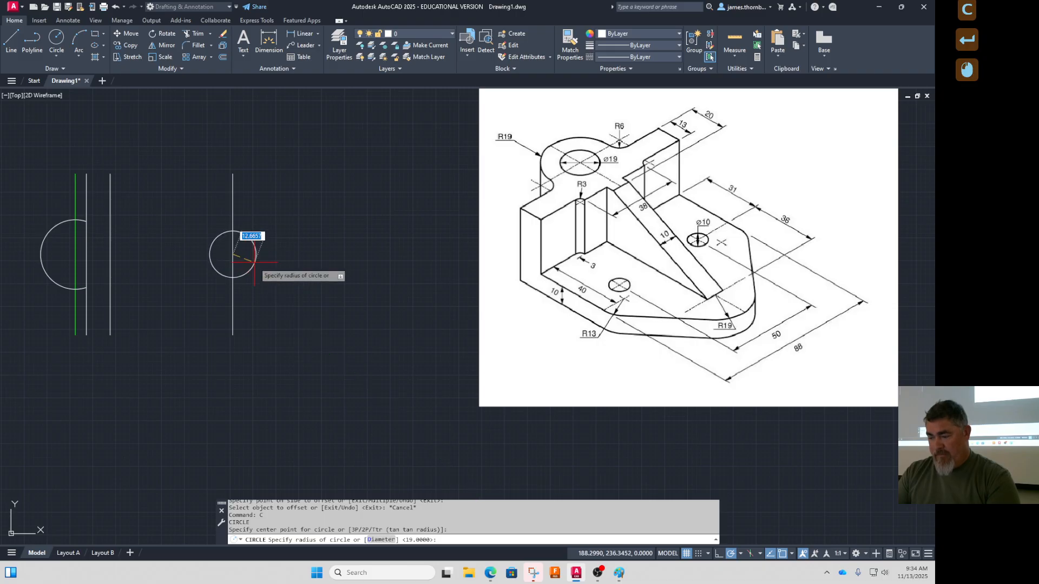
key(Return)
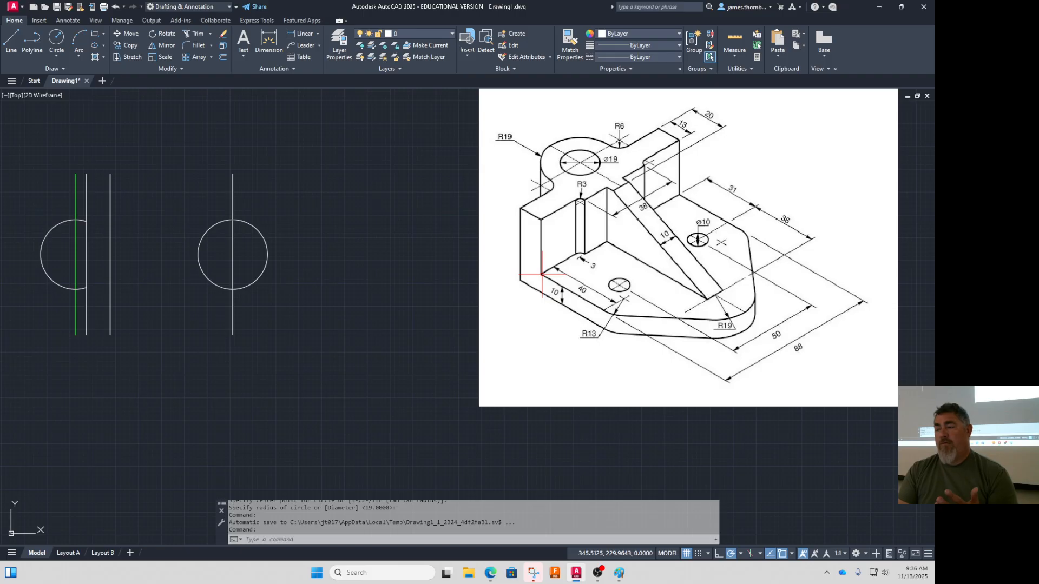
Draw a horizontal line 40 long to the right from the lower end of the second white vertical line
click(87, 330)
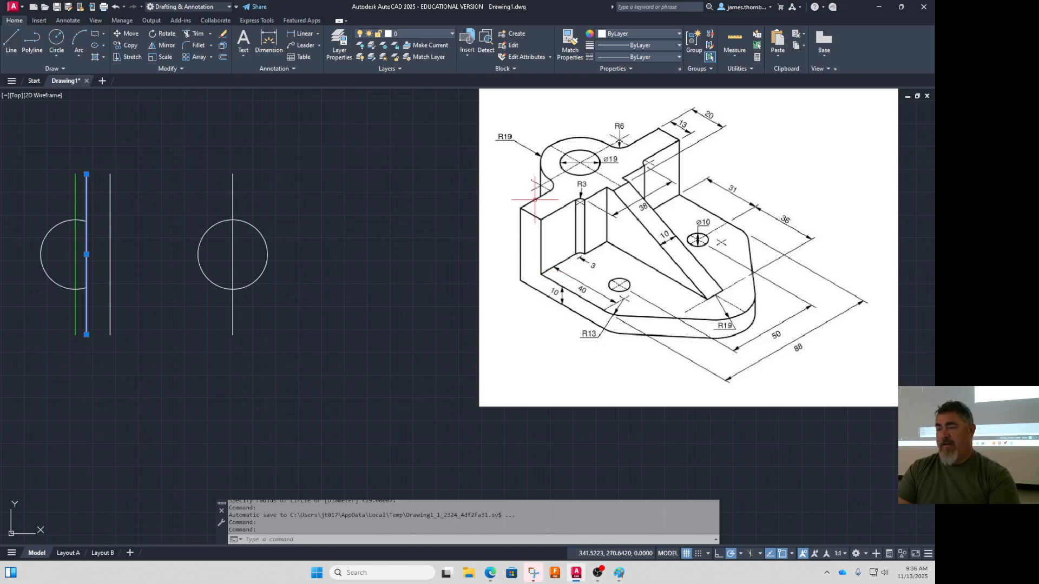
key(Escape)
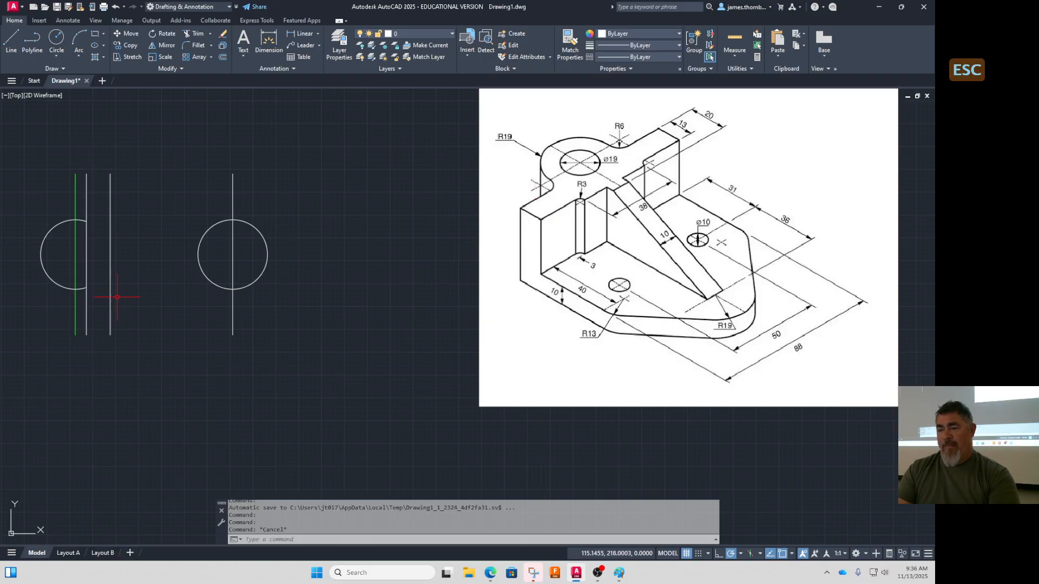
text(l)
key(Return)
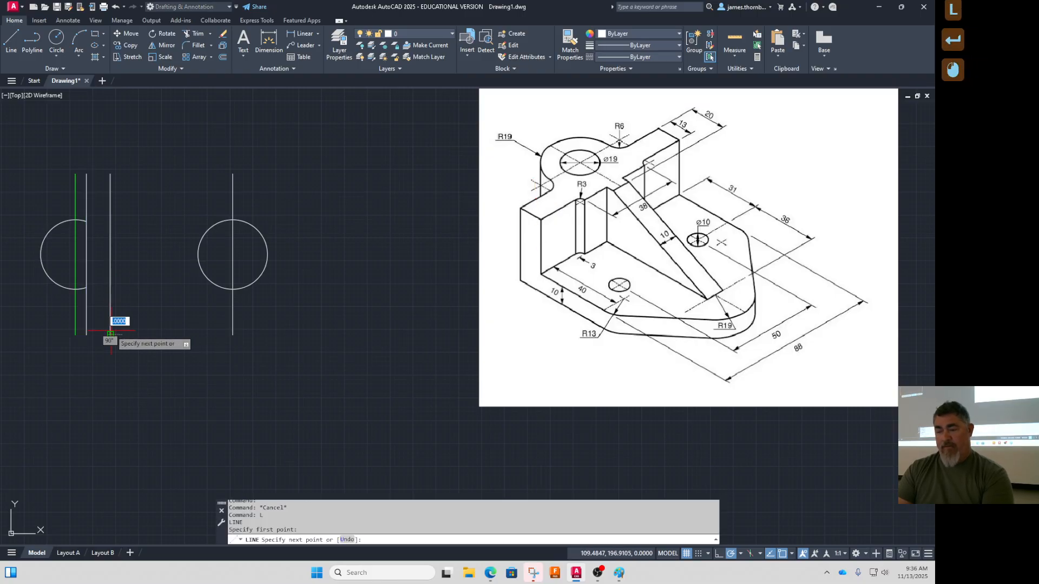
click(110, 334)
text(40)
key(Return)
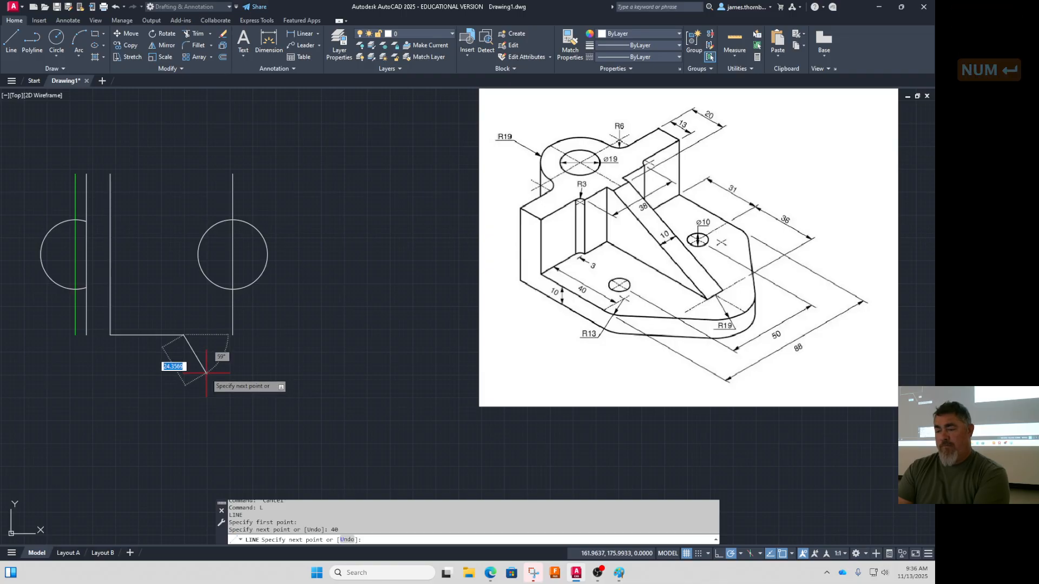
key(Return)
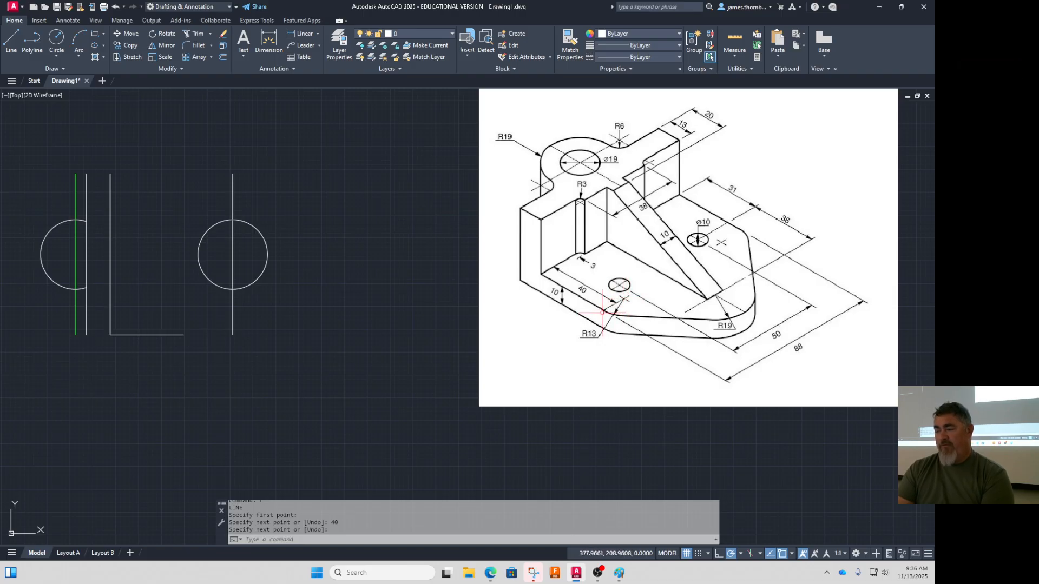
Draw a circle centred 13 above the right end of the 40-long line, with its radius reaching that endpoint
text(c)
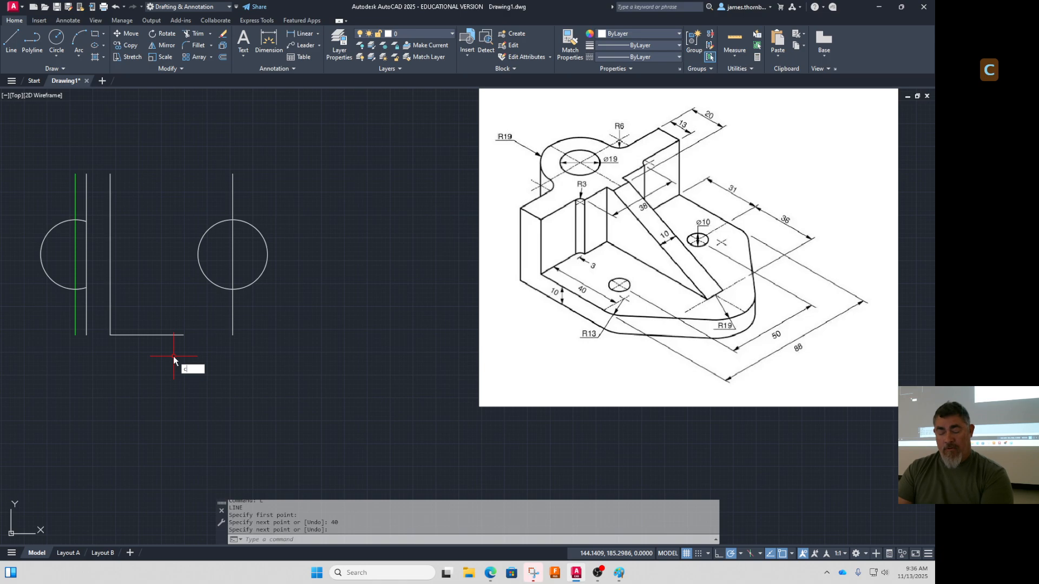
key(Return)
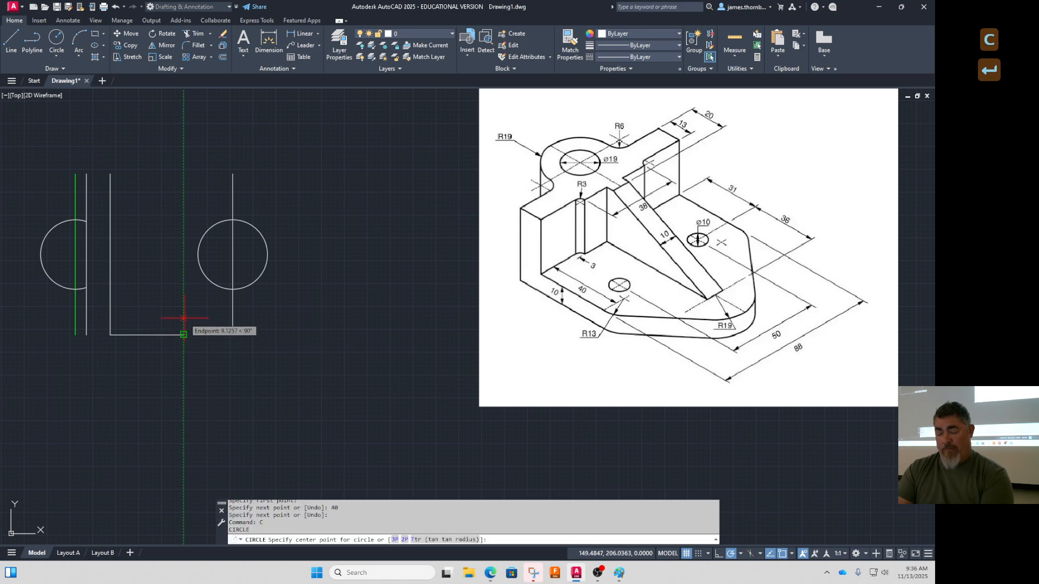
text(13)
key(Return)
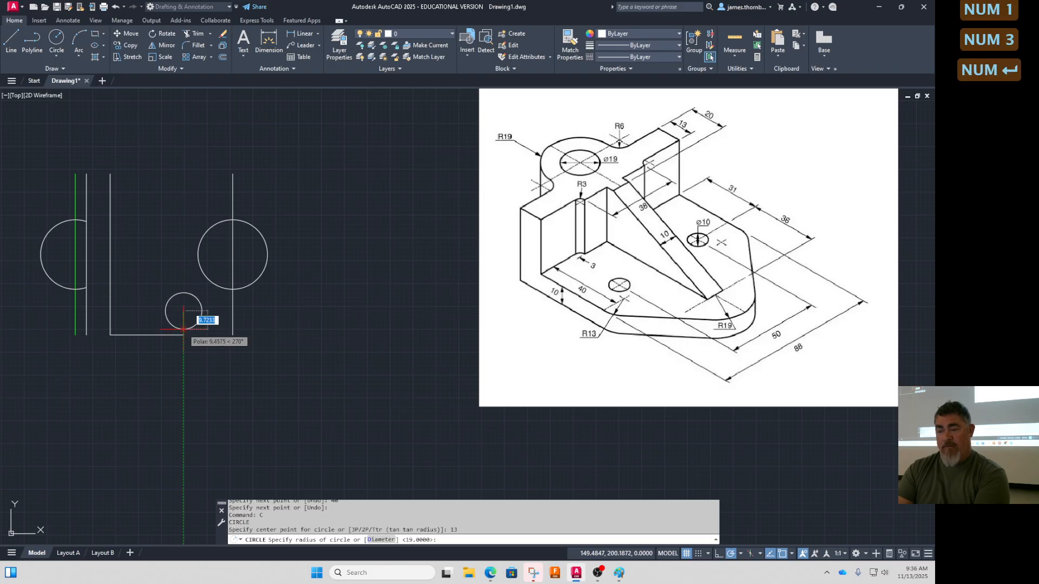
click(184, 334)
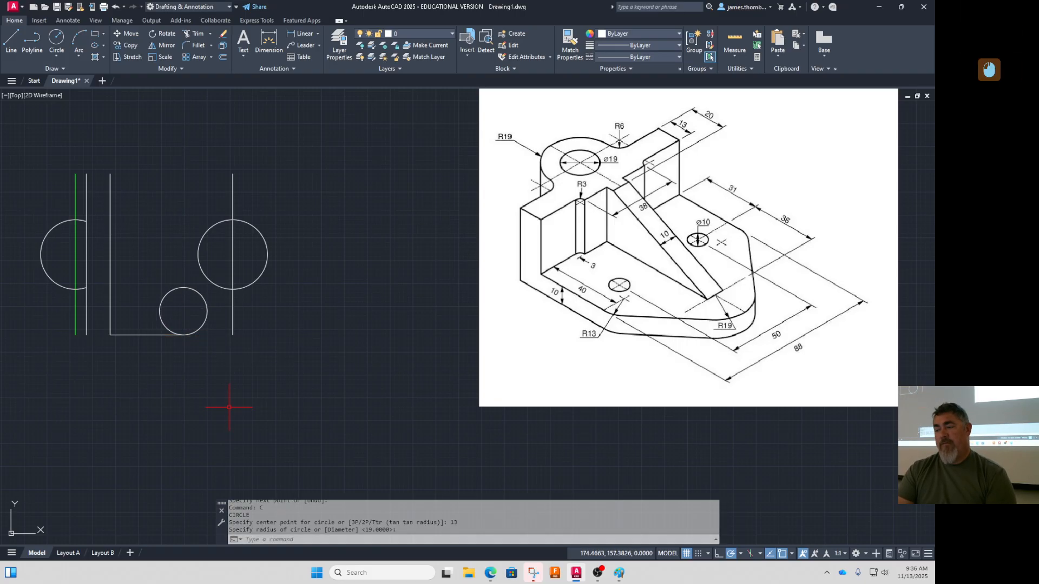
Delete the vertical line passing through the radius 19 circle on the right
click(239, 317)
click(228, 332)
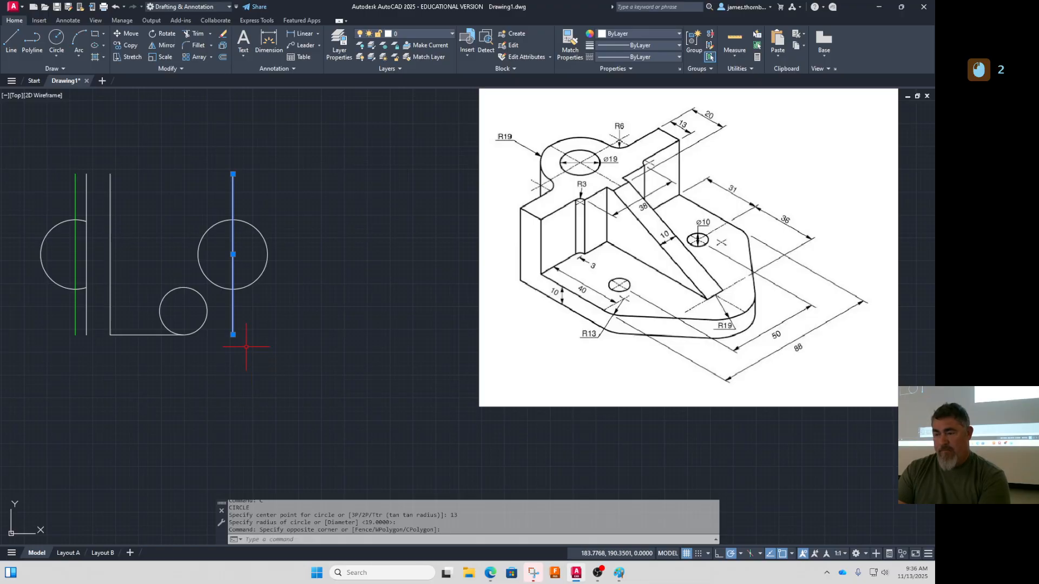
key(Delete)
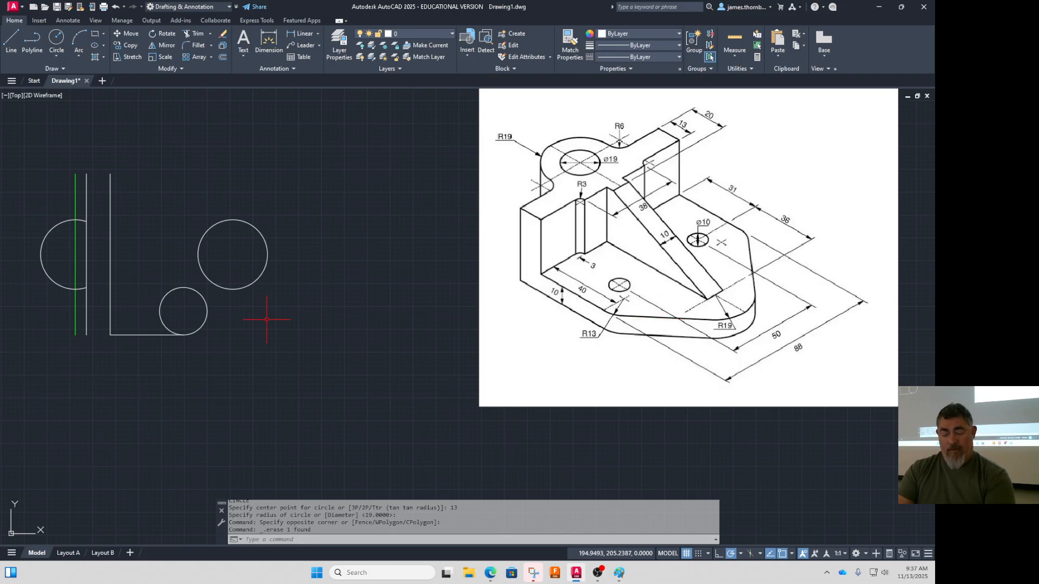
Draw a line tangent to the lower right of both the small circle and the radius 19 circle
text(l)
key(Return)
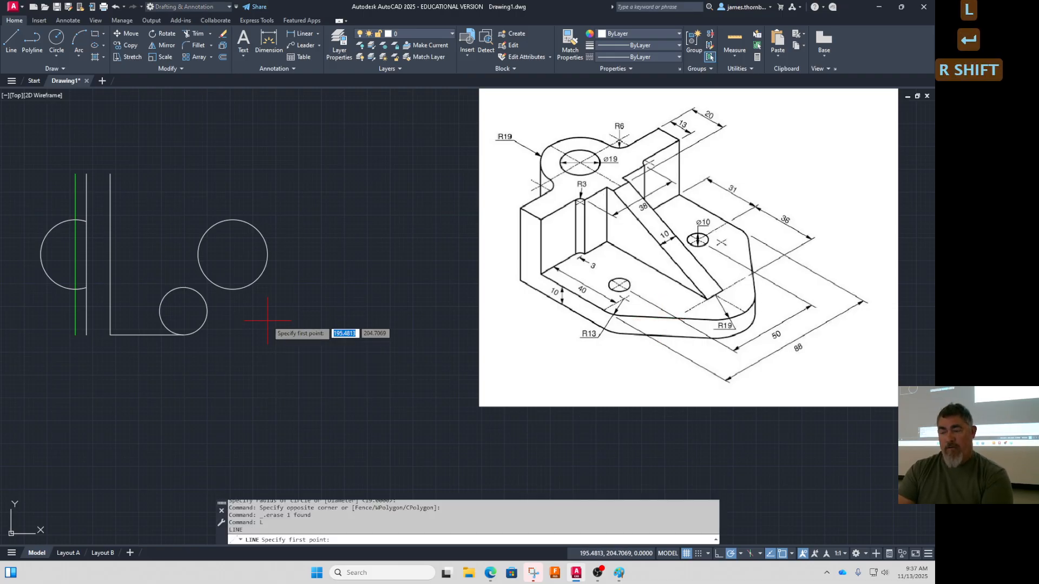
shift+right_click(269, 324)
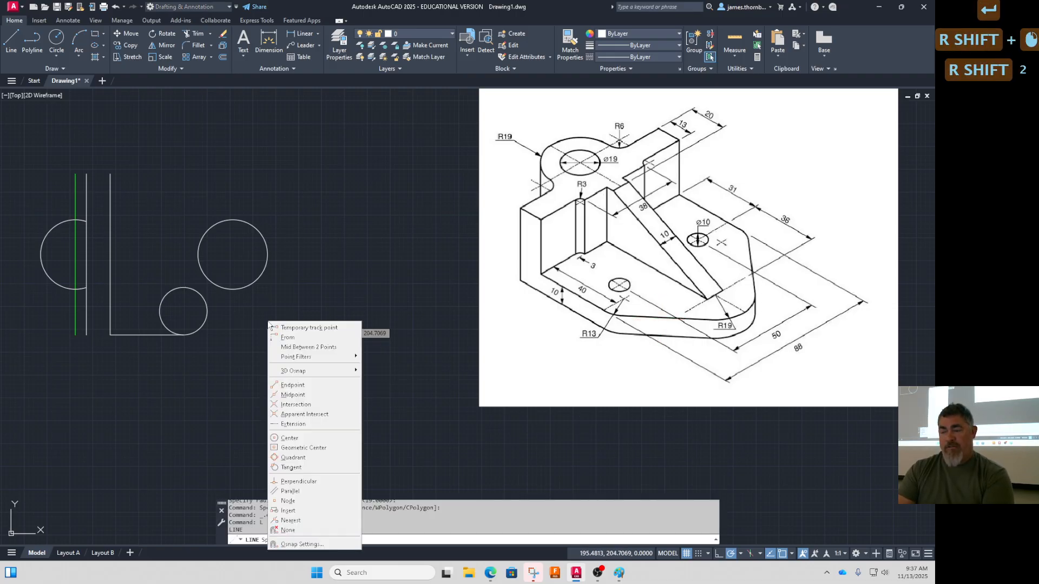
shift+click(292, 467)
click(201, 326)
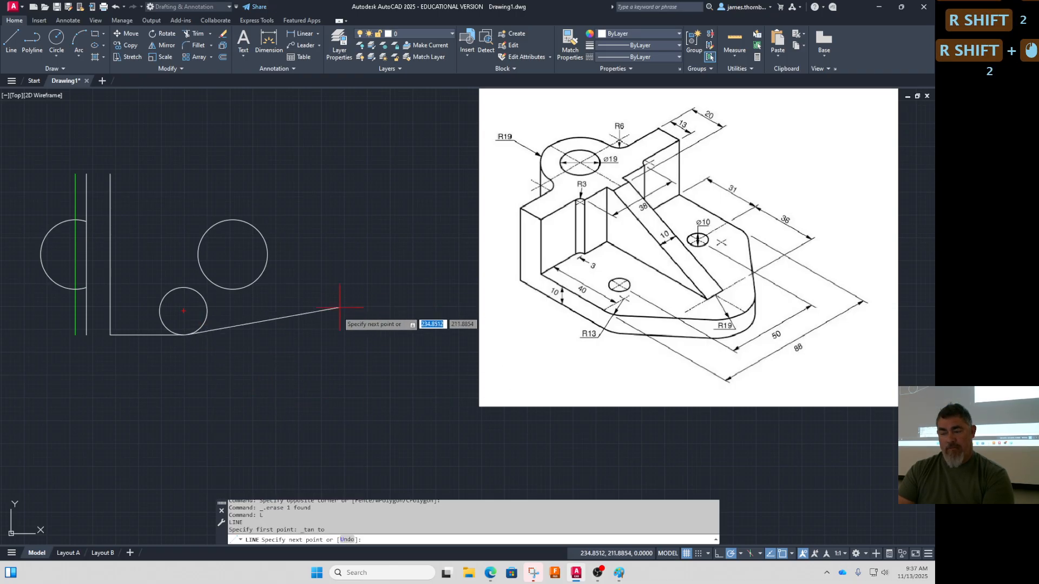
shift+right_click(314, 336)
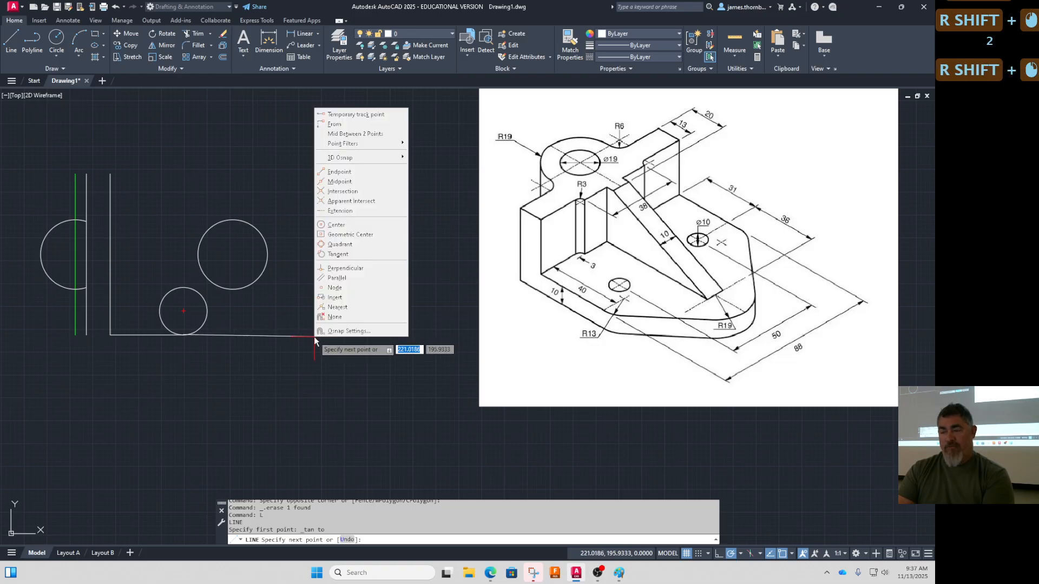
click(338, 257)
click(276, 259)
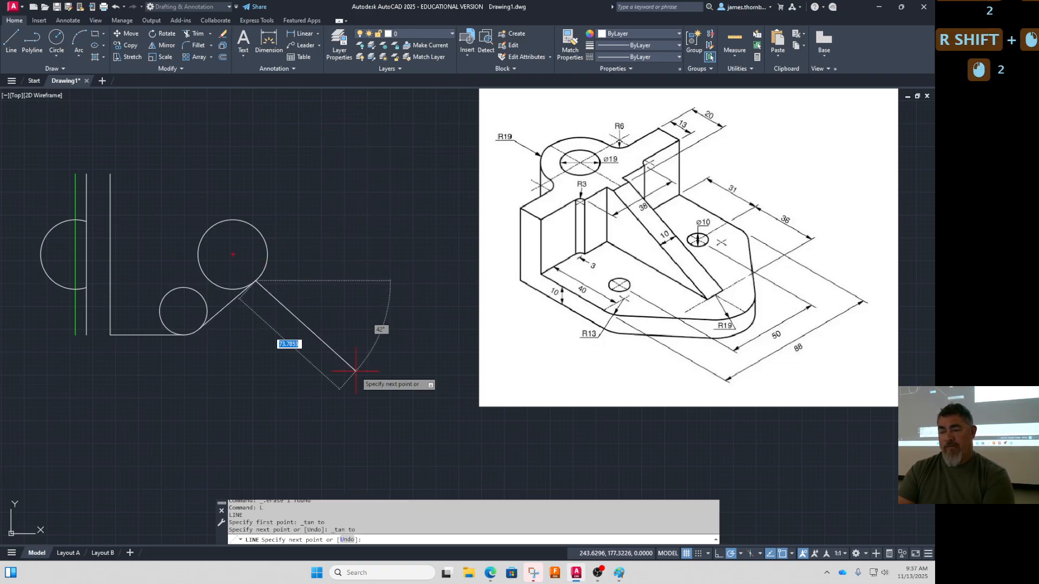
key(Return)
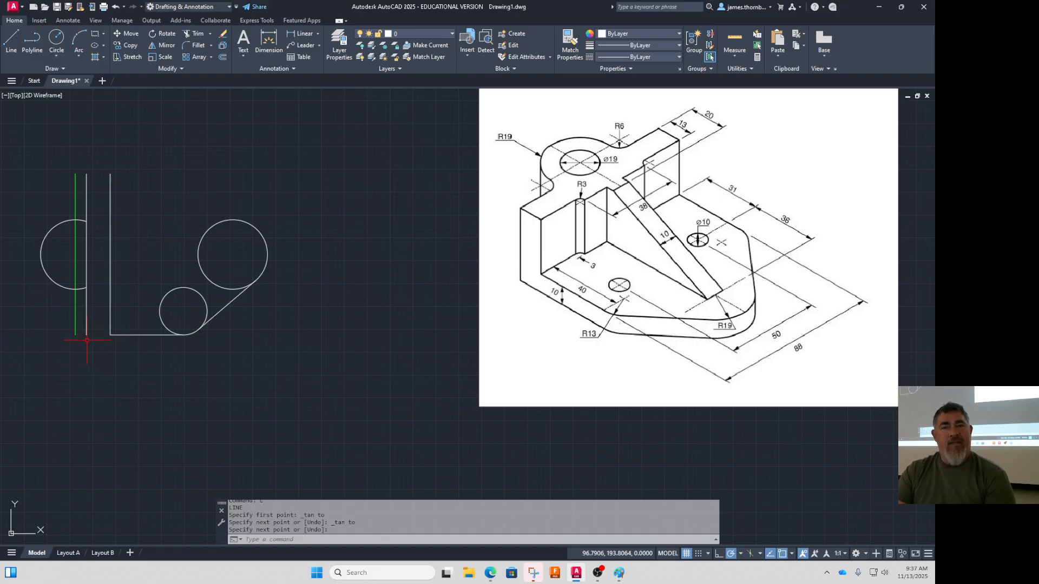
Stretch the left end of the bottom horizontal line to the lower end of the first white vertical line
click(116, 335)
click(110, 335)
click(87, 335)
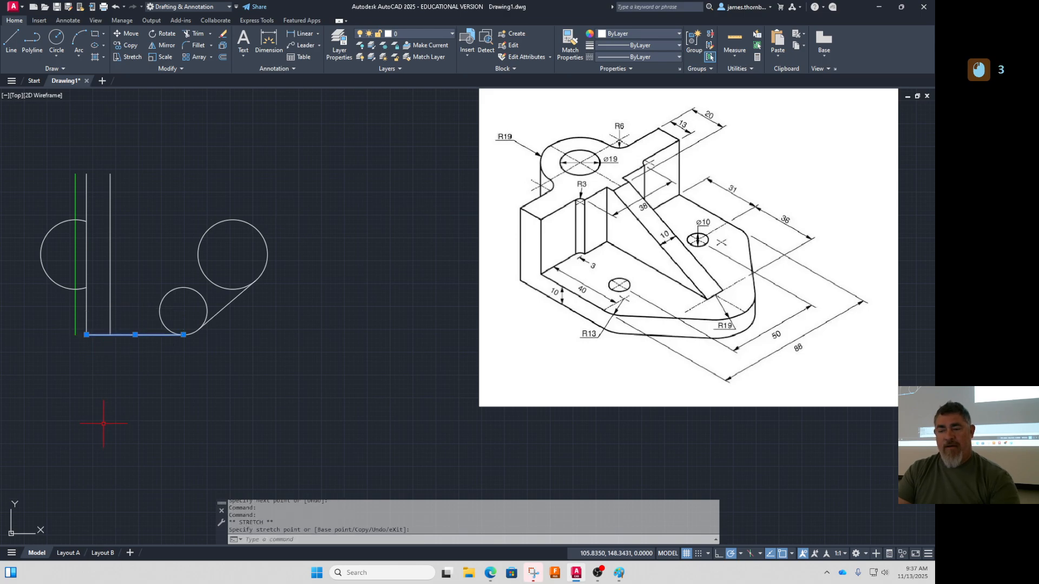
key(Escape)
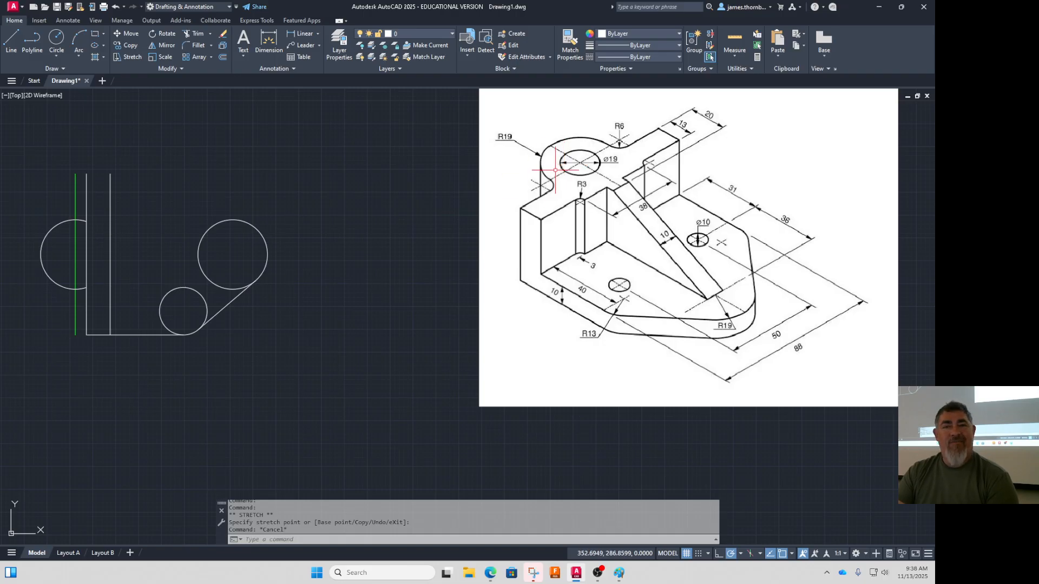
Fillet the first white vertical line and the lower part of the left arc with a radius of 6
click(195, 45)
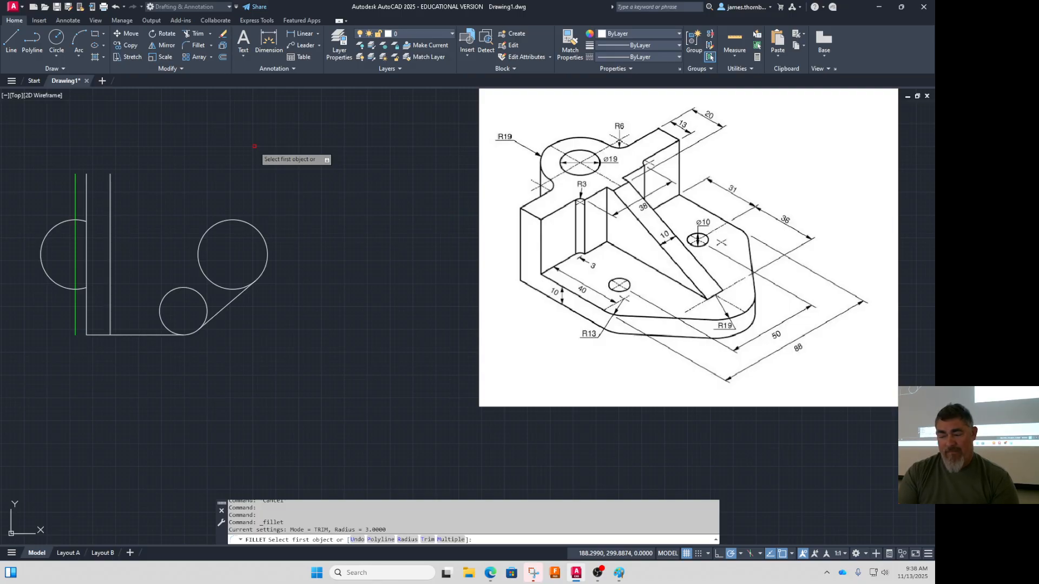
text(R)
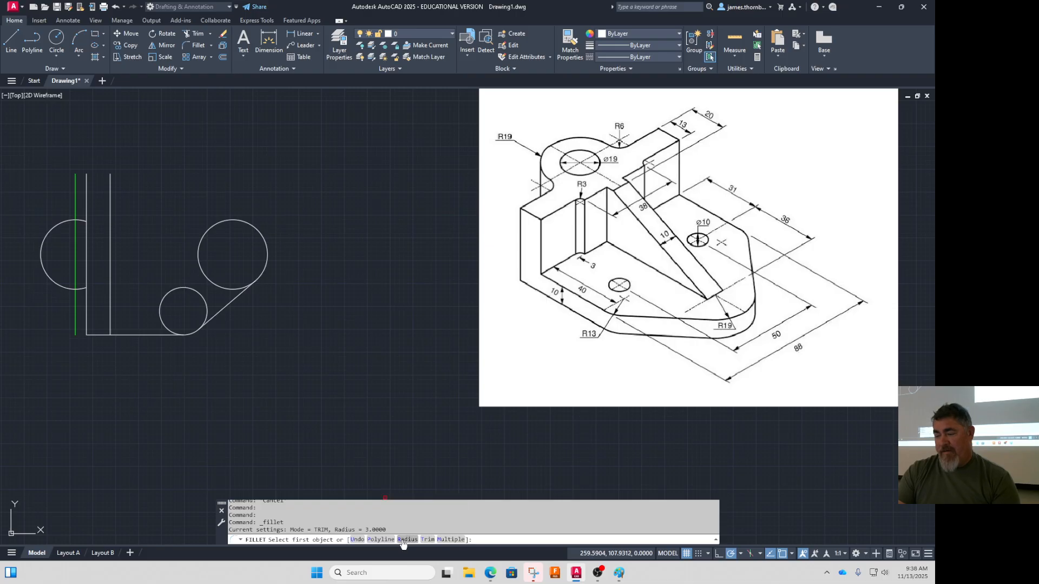
key(Return)
text(6)
key(Return)
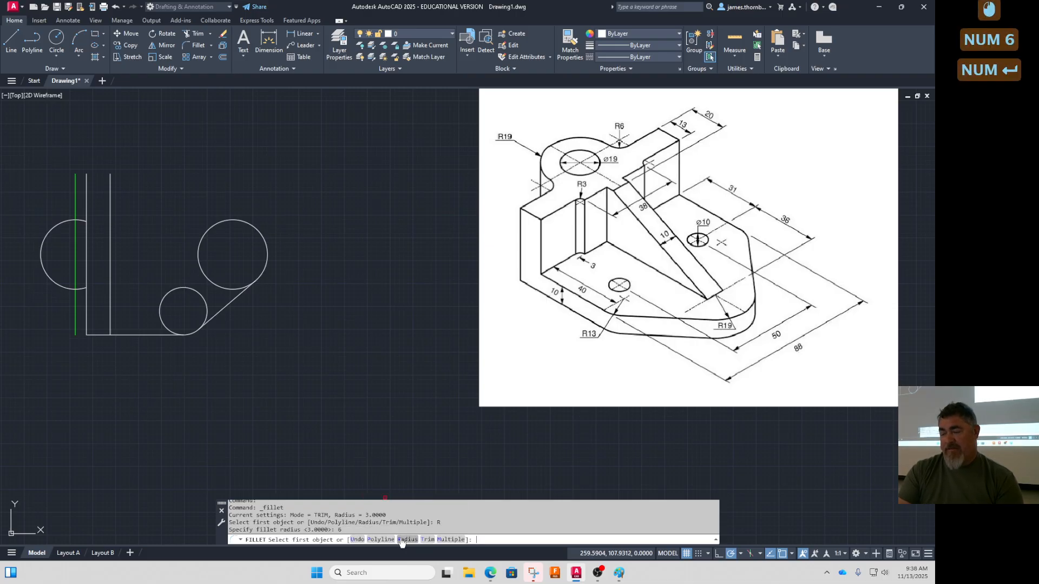
click(87, 300)
click(73, 289)
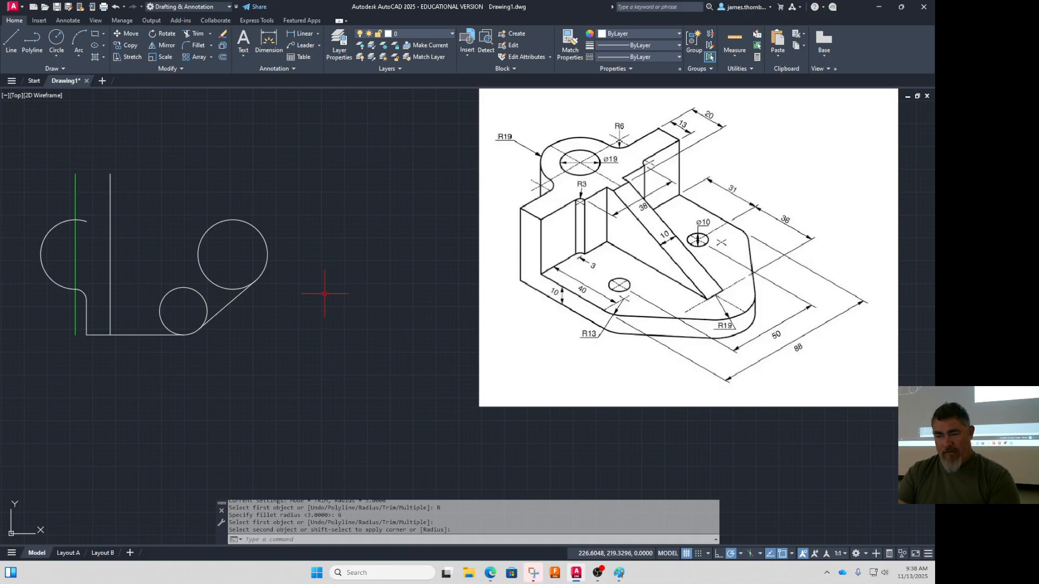
Draw a horizontal centre line from the right quadrant of the right circle to the left quadrant of the left arc
text(L)
key(Return)
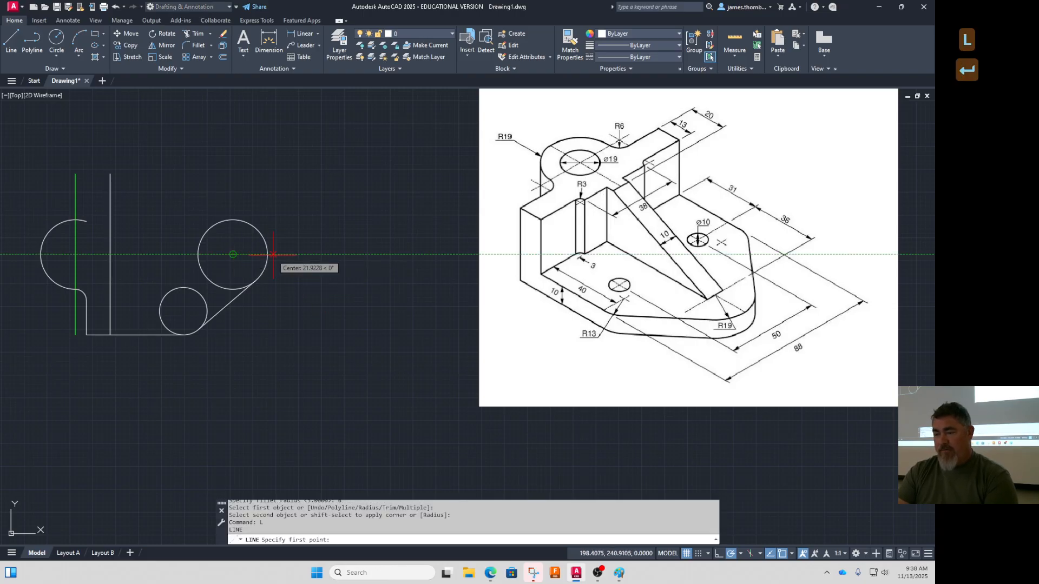
click(268, 253)
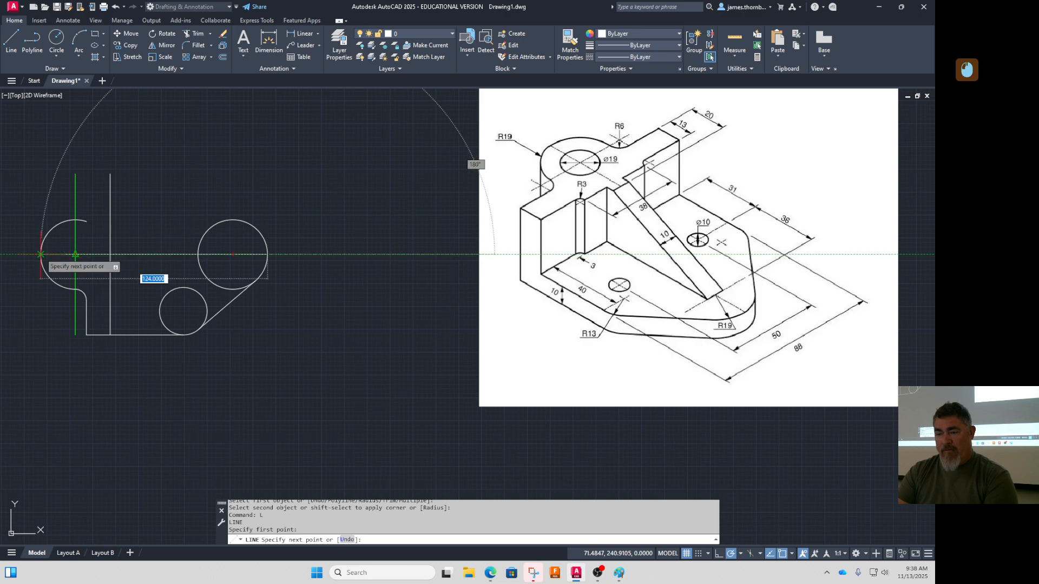
click(42, 254)
key(Return)
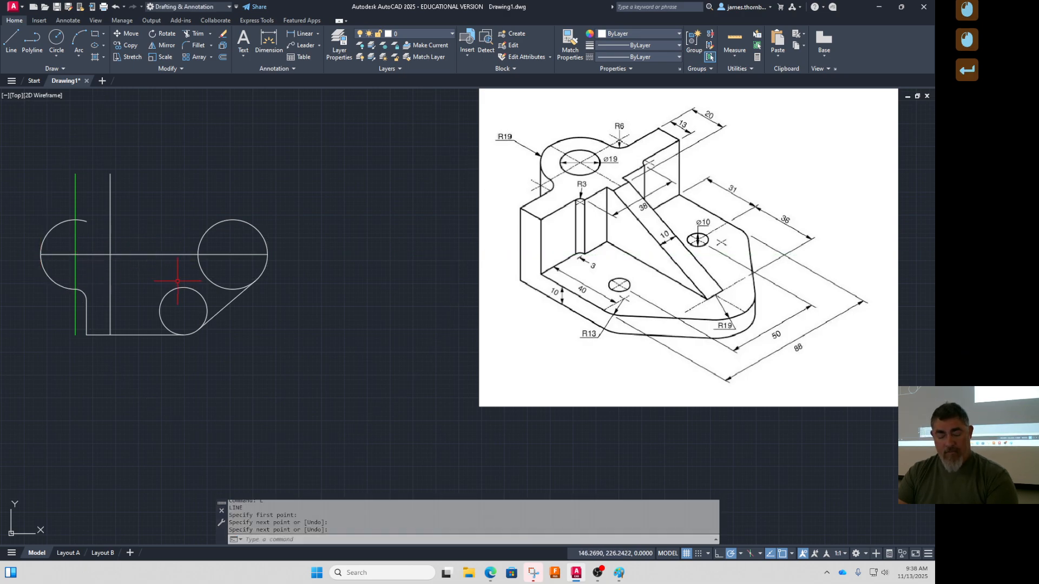
Trim the arcs above the horizontal centre line and the inner portions of both circles, leaving the lower half outline
text(TR)
key(Return)
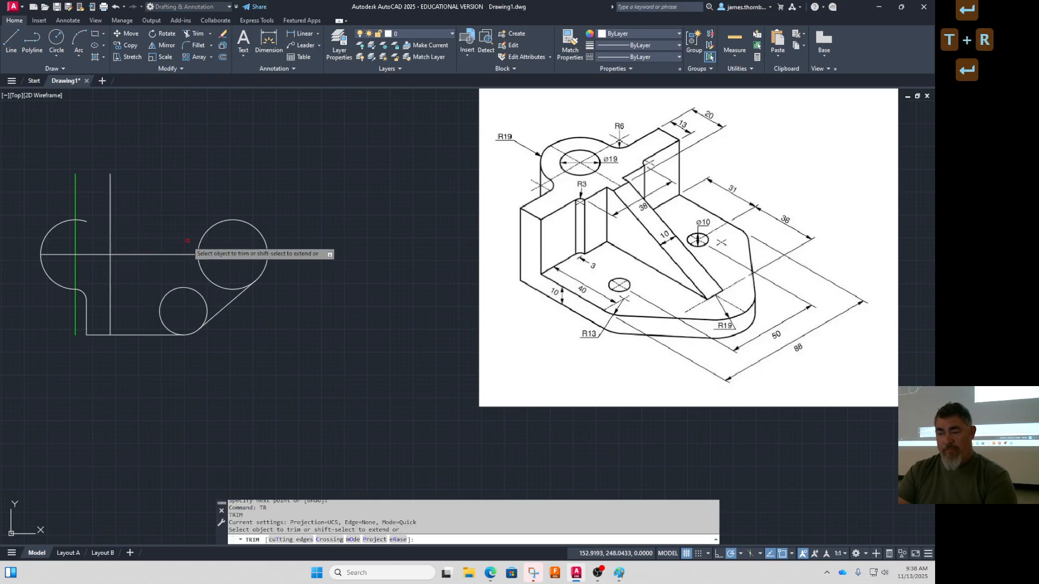
click(72, 222)
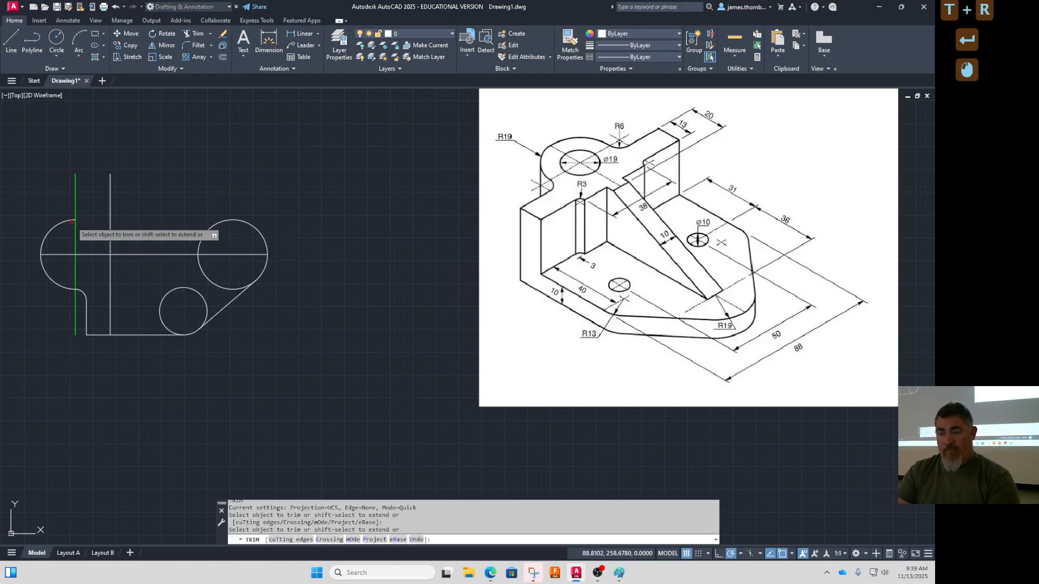
mouse_move(72, 222)
mouse_down()
mouse_move(135, 233)
mouse_move(246, 225)
mouse_move(222, 205)
mouse_move(309, 205)
mouse_up()
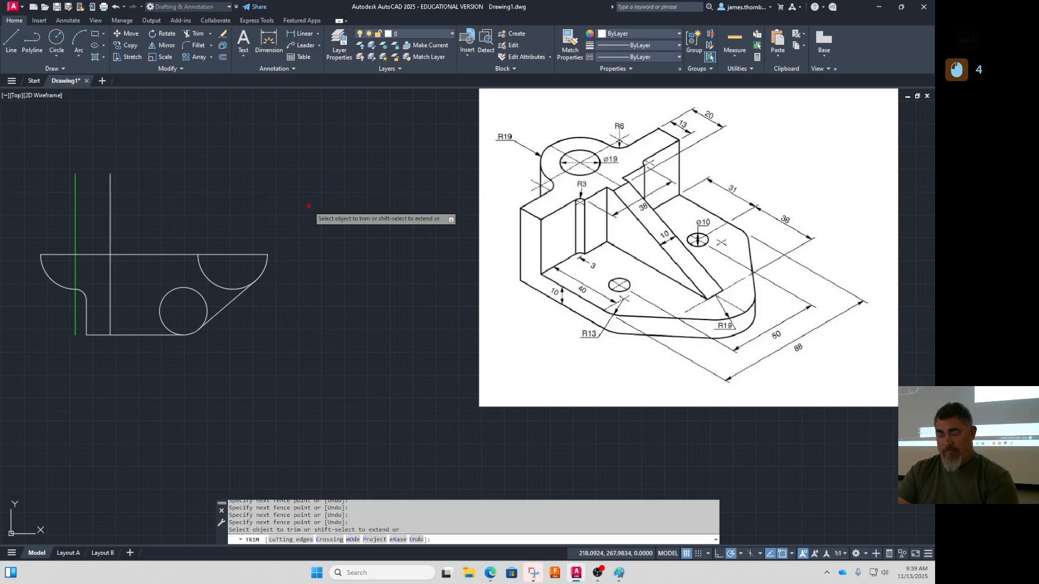
click(210, 286)
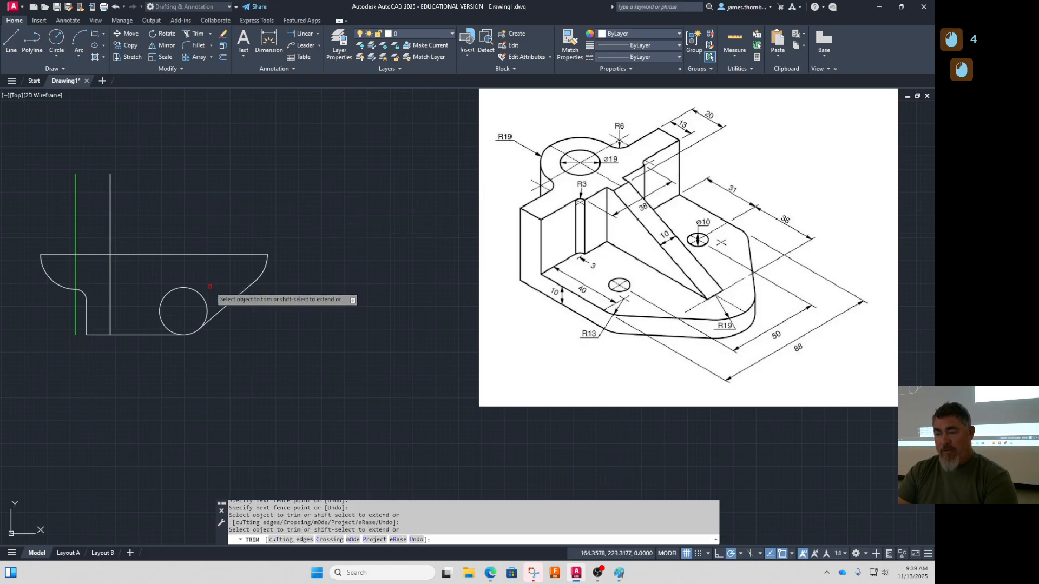
click(162, 299)
key(Return)
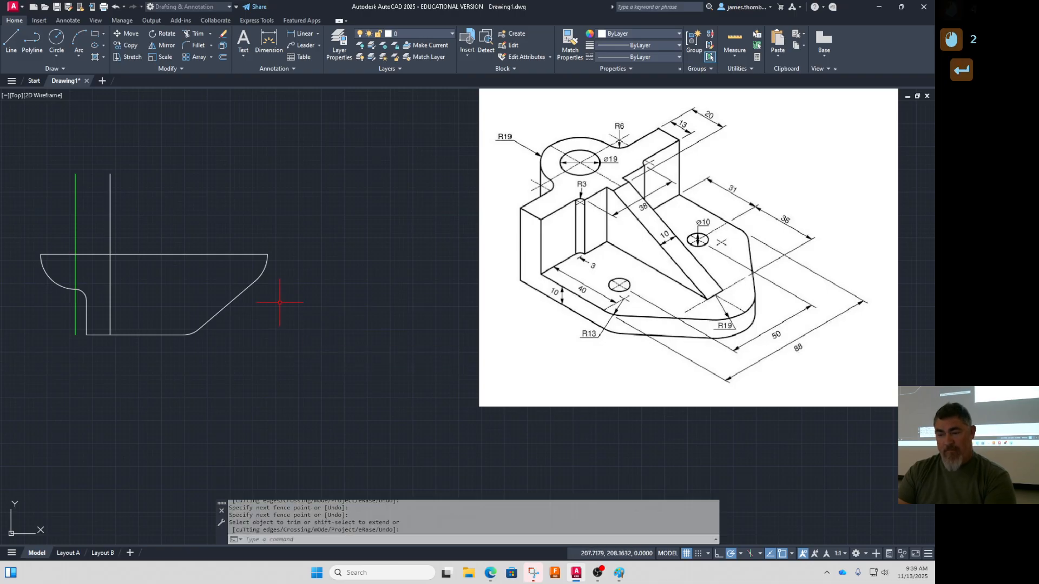
Delete the horizontal centre line across the top of the half outline
click(187, 261)
click(181, 249)
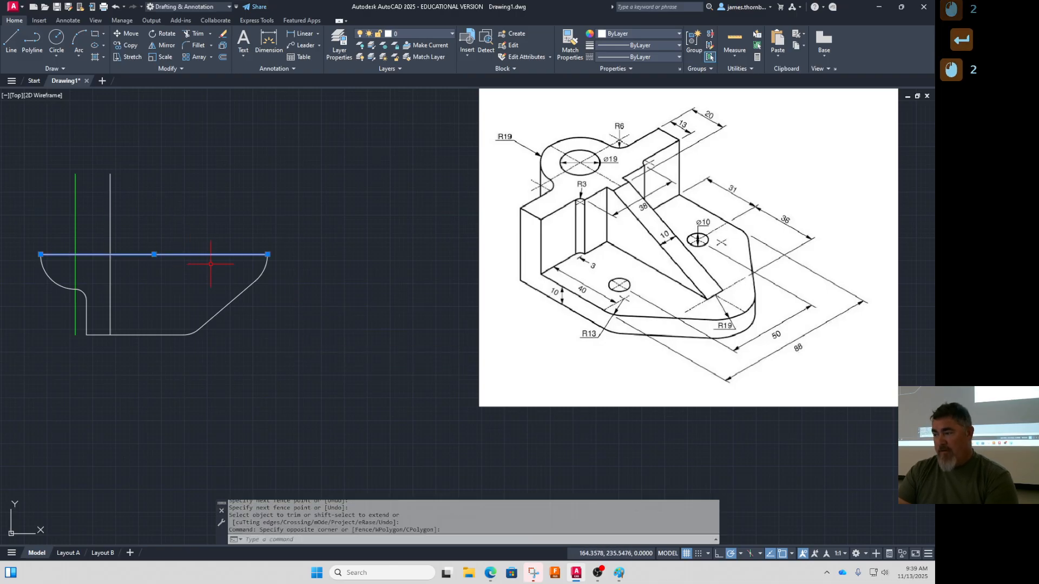
key(Delete)
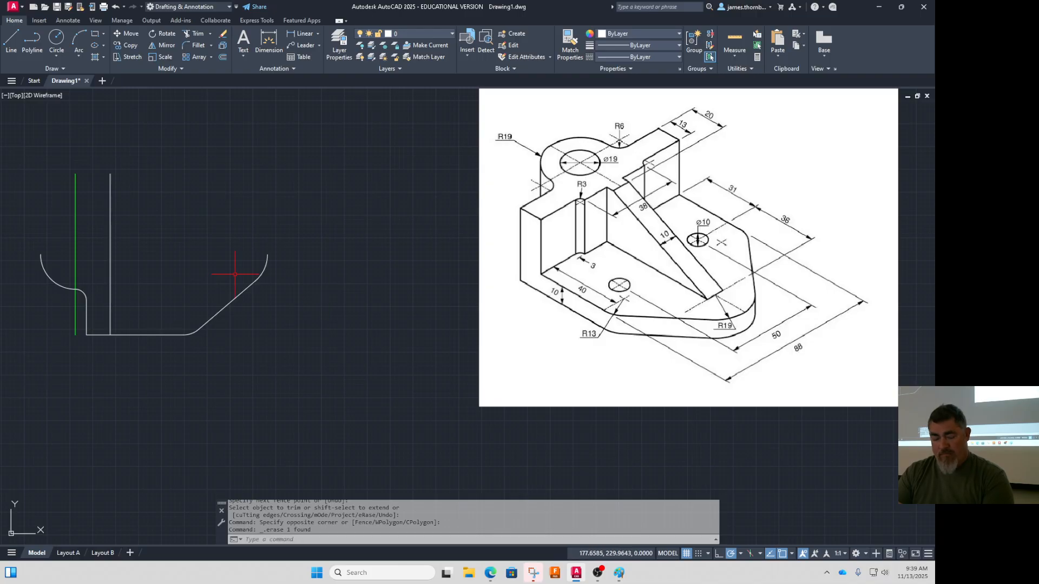
text(L)
key(Return)
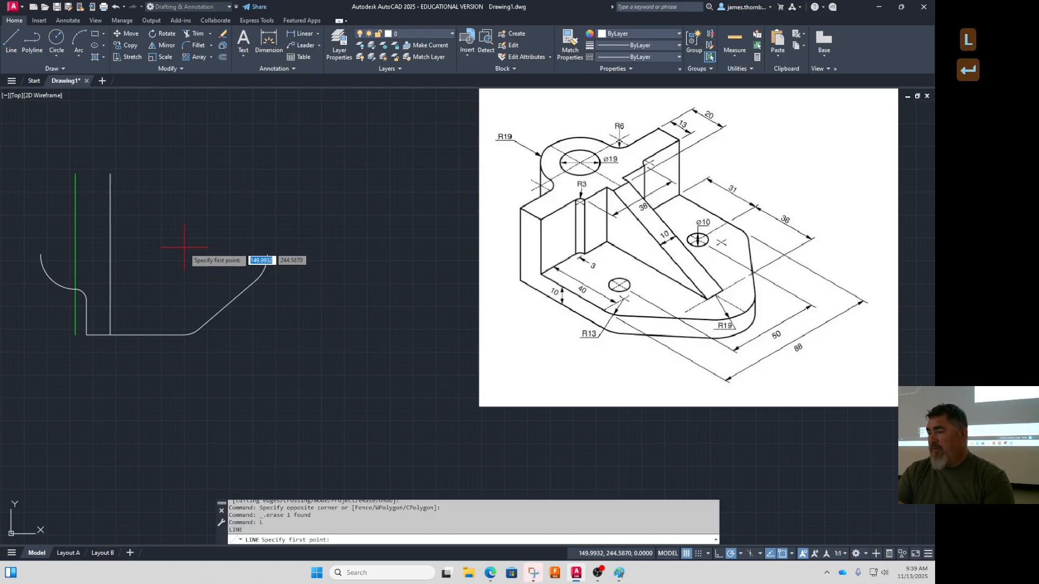
key(Escape)
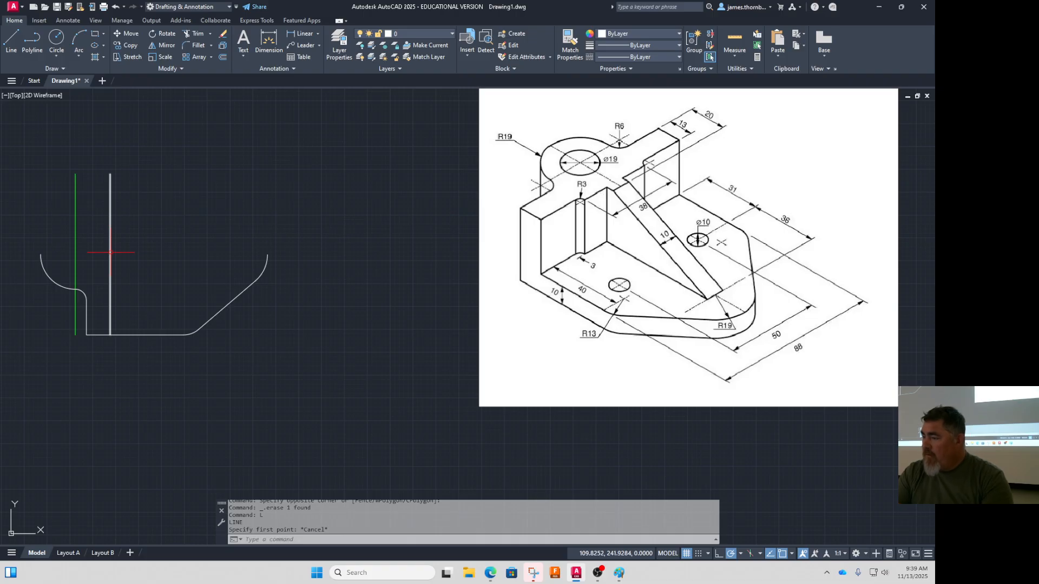
text(l)
key(Return)
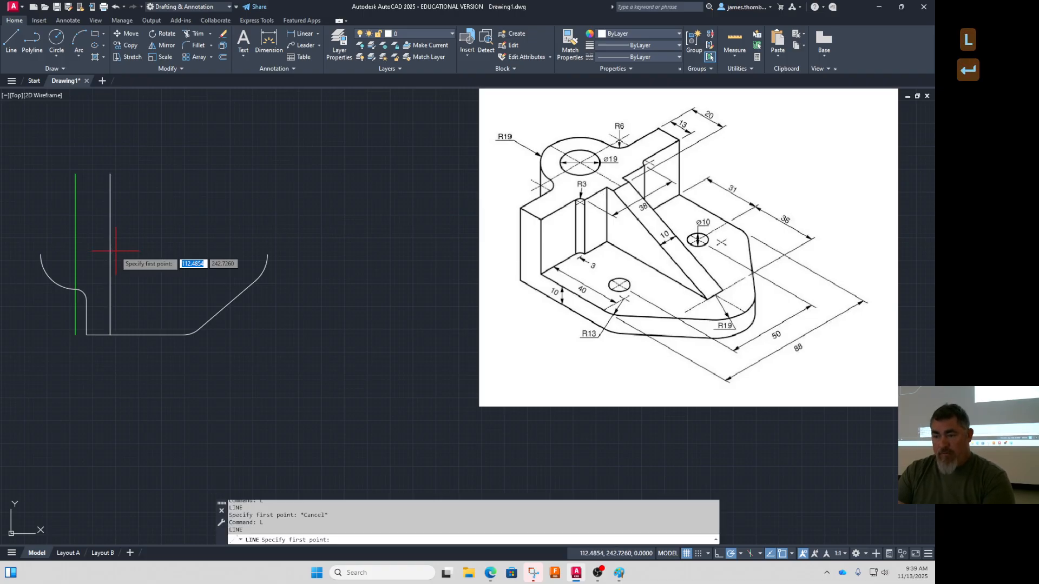
click(110, 254)
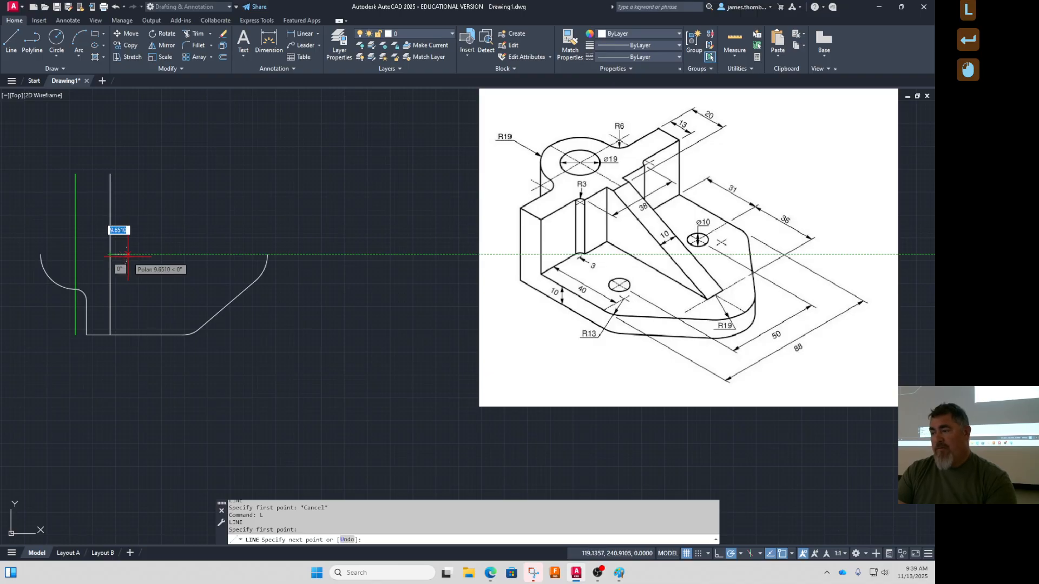
key(Escape)
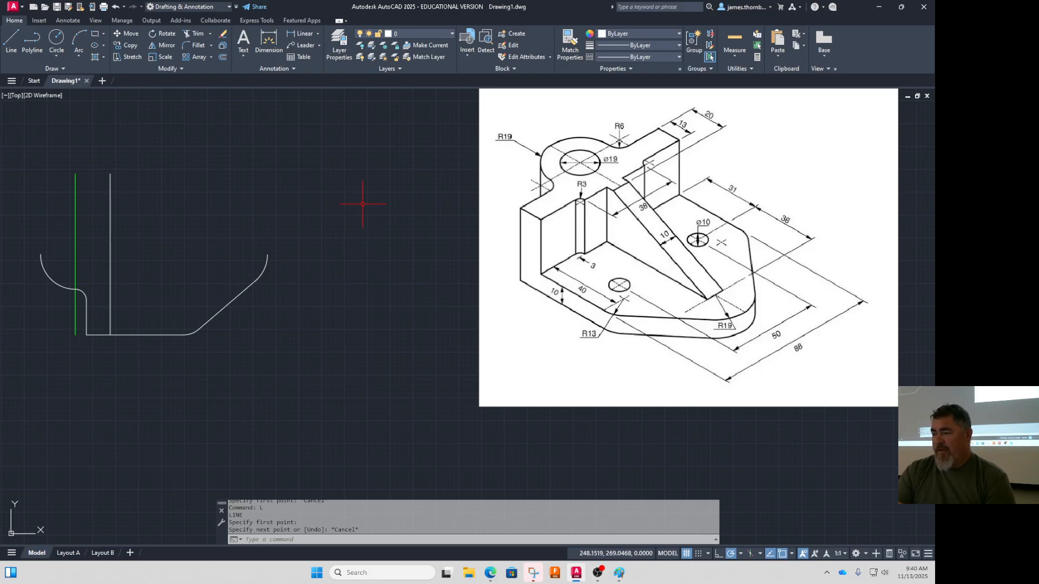
Draw a separate vertical line 38 long inside the outline, to the right of the long white vertical line
text(l)
key(Return)
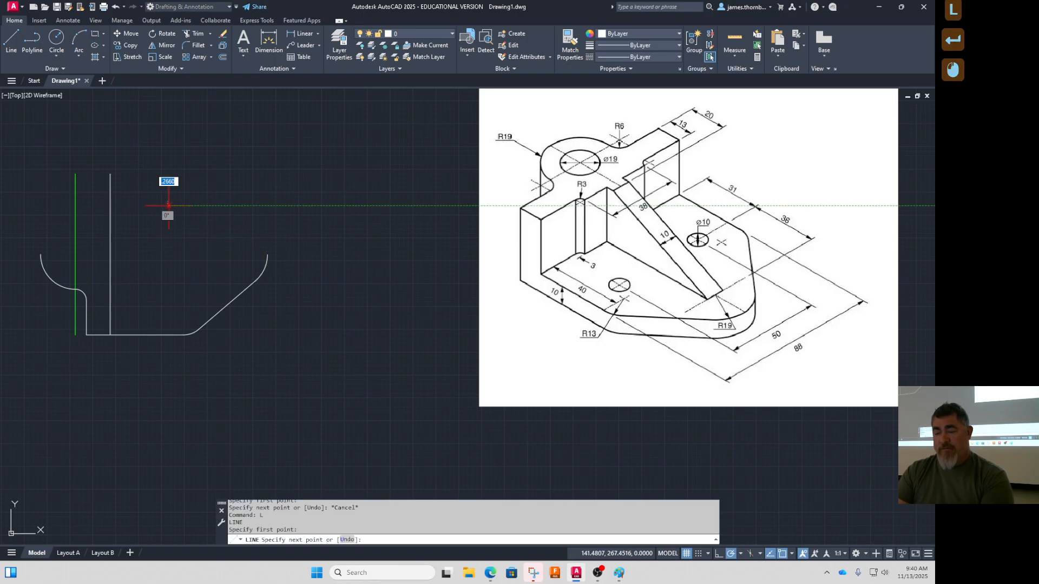
click(168, 206)
text(38)
key(Return)
key(Return)
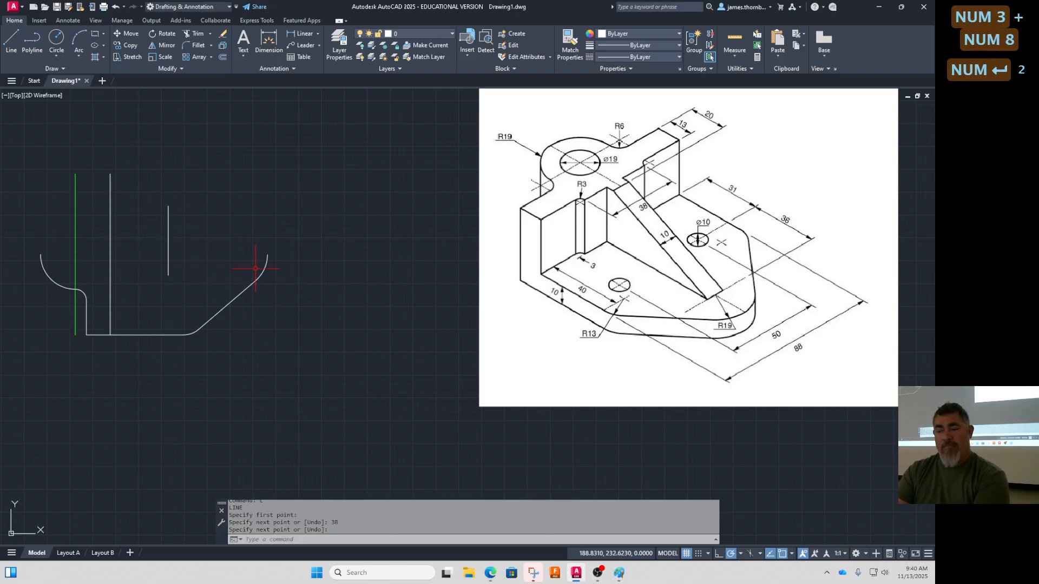
Move the 38-long line by its midpoint onto the midpoint of the long white vertical line
click(209, 249)
click(157, 262)
text(m)
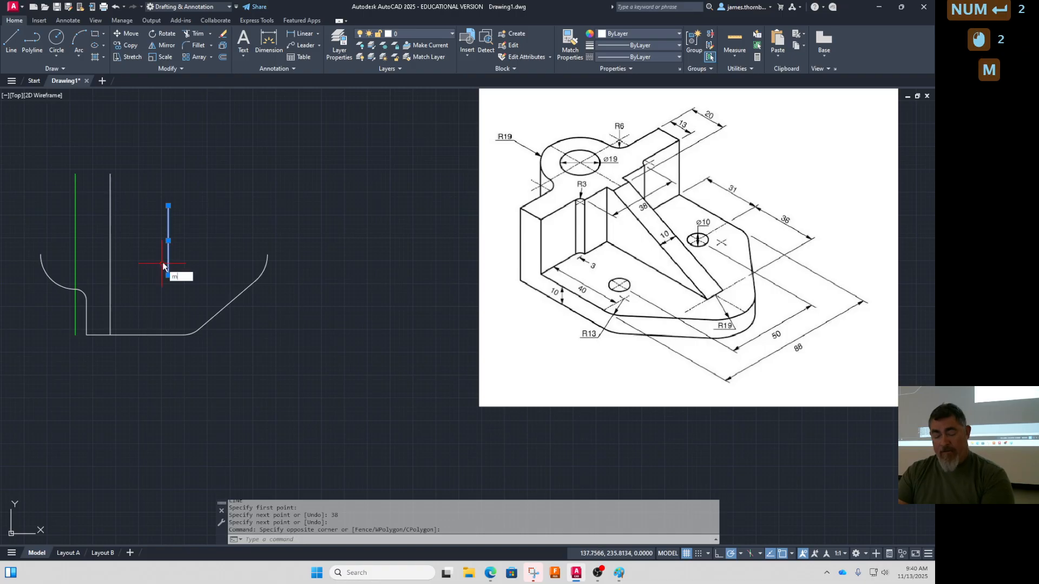
key(Return)
click(168, 240)
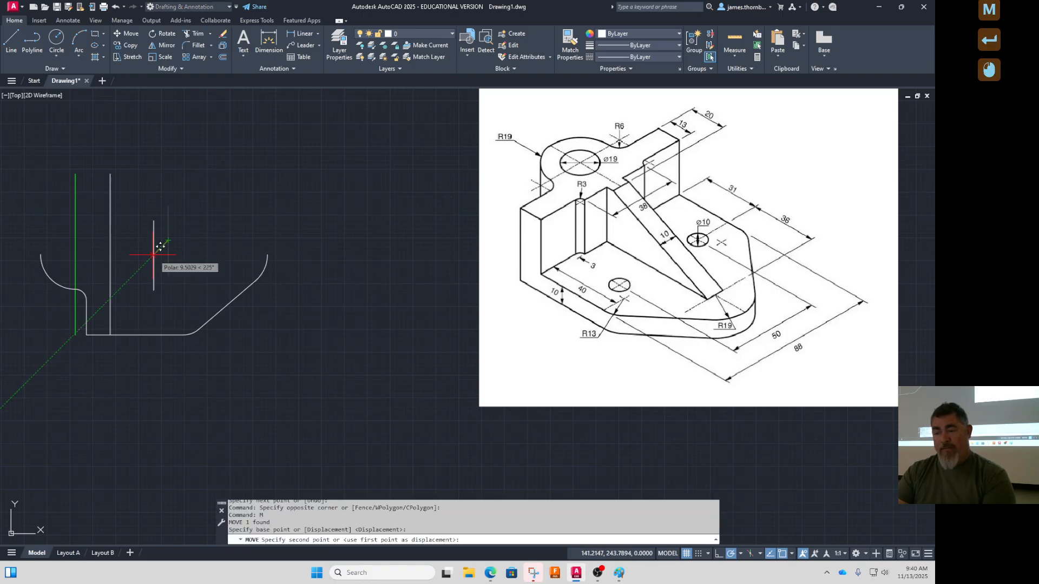
click(121, 248)
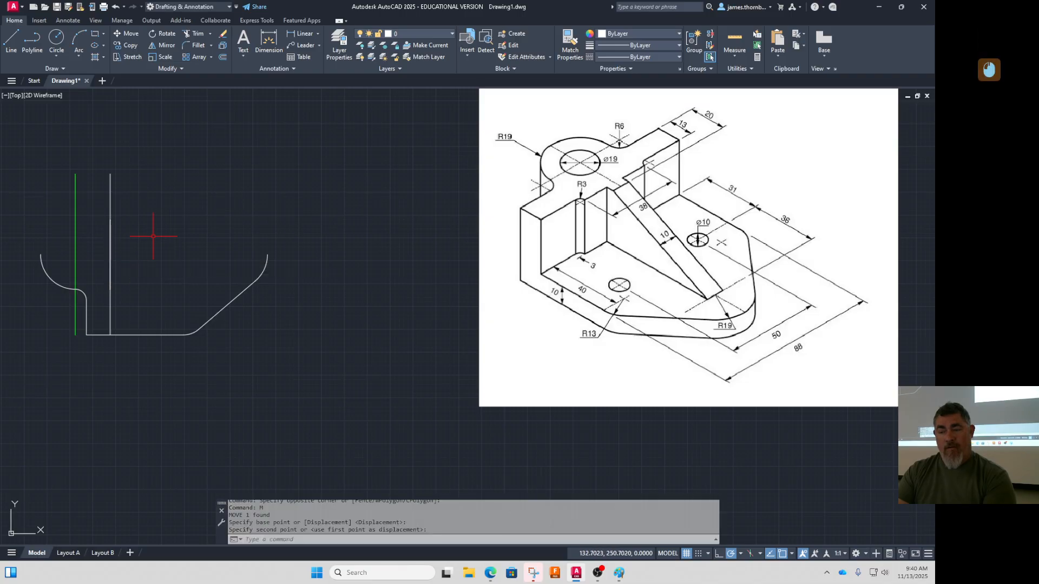
text(m)
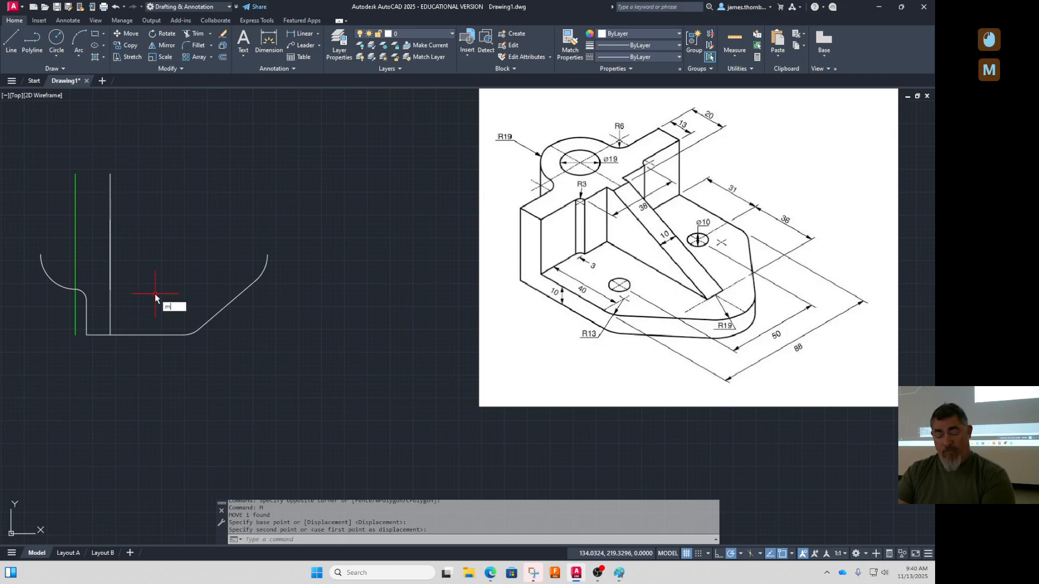
key(Return)
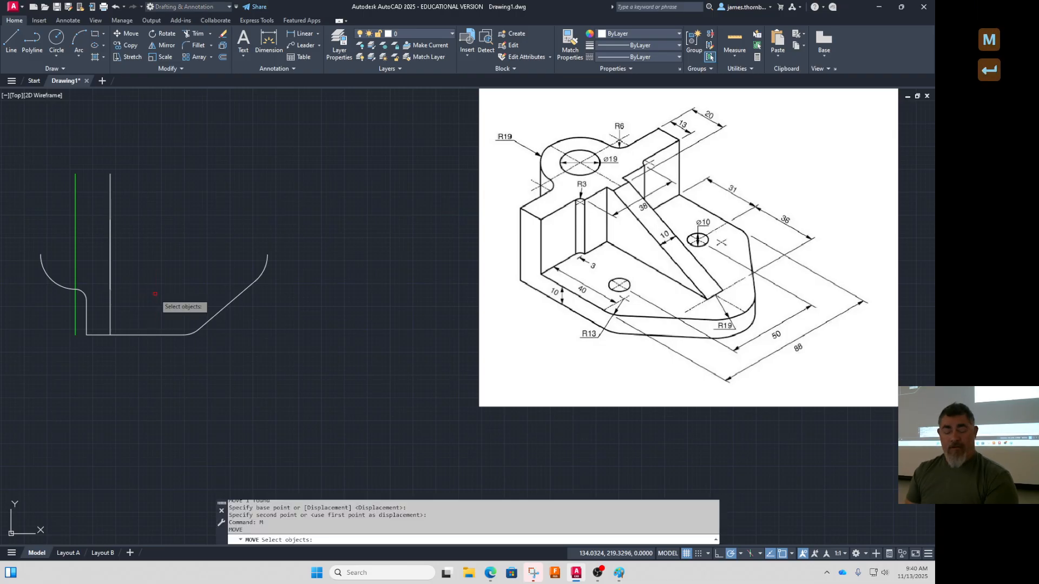
click(94, 207)
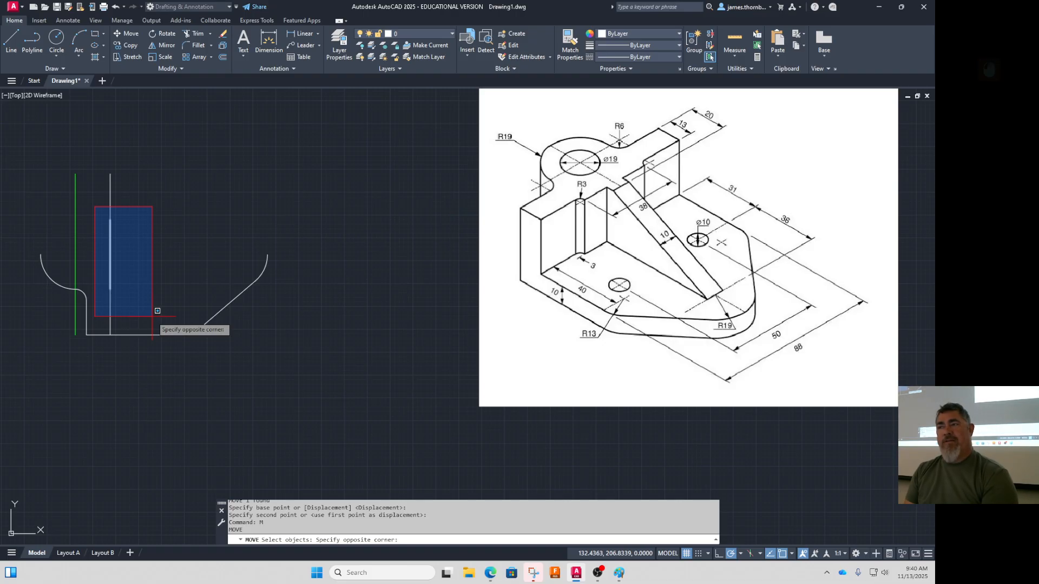
key(Escape)
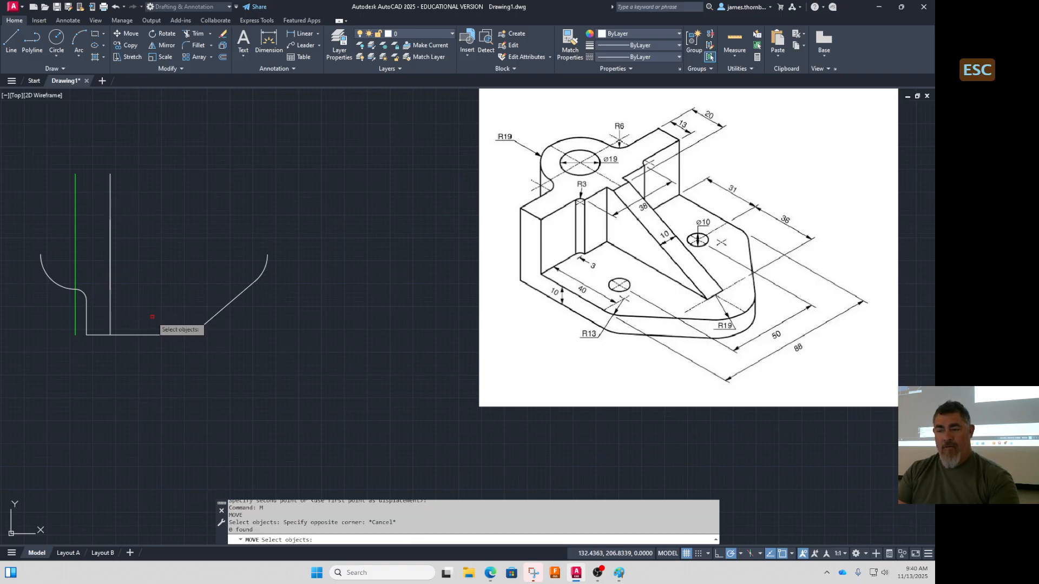
text(p)
key(Return)
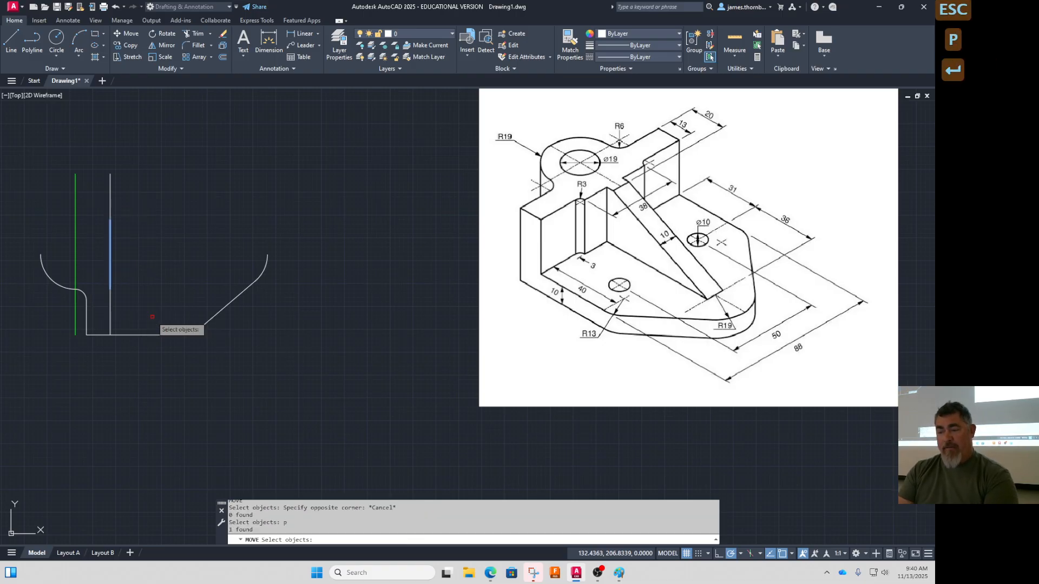
key(Escape)
Move the previously selected 38-long line 3 units horizontally to the right of the long vertical line
key(Return)
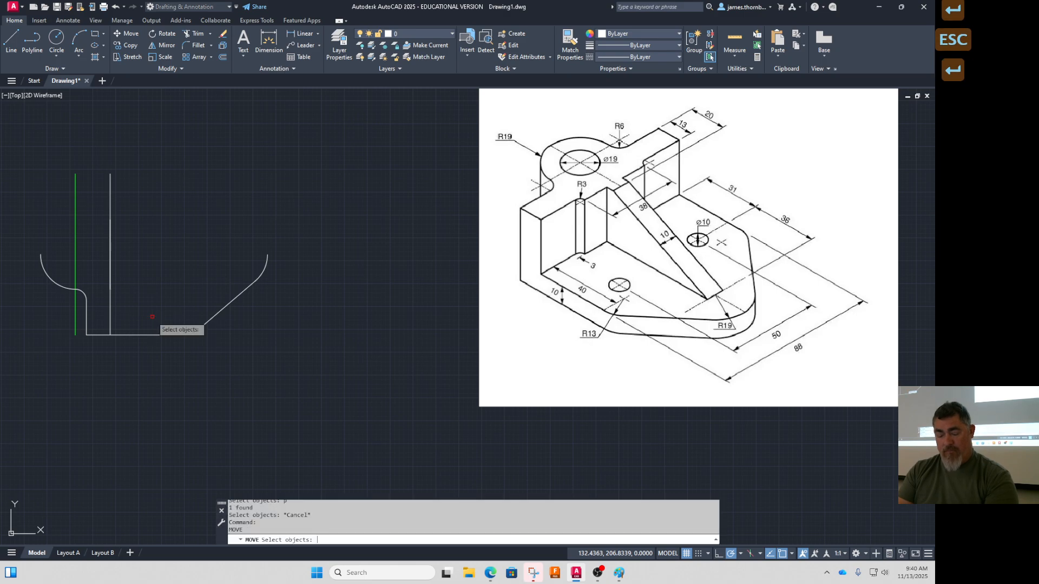
text(p)
key(Return)
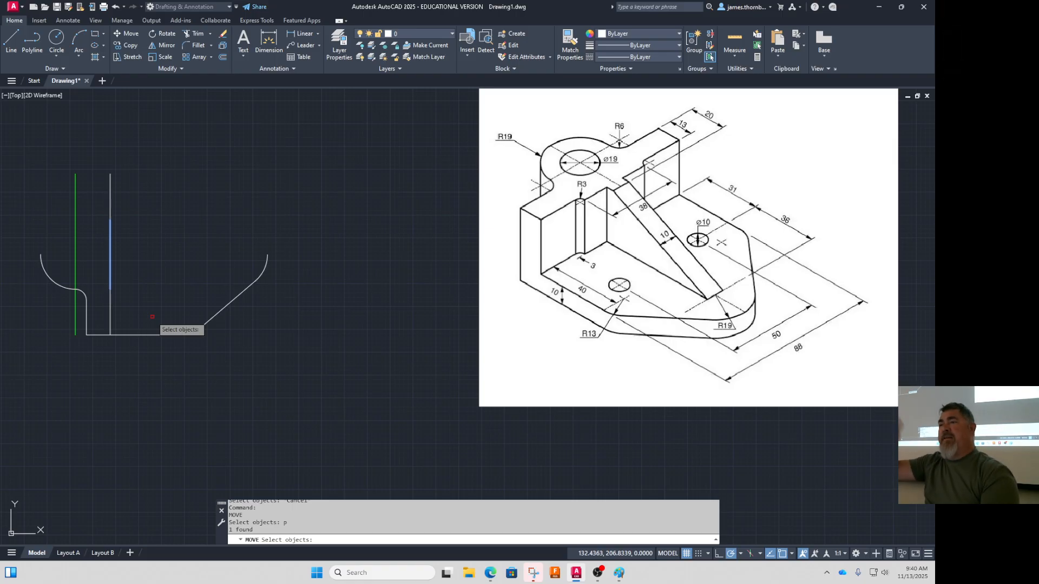
key(Return)
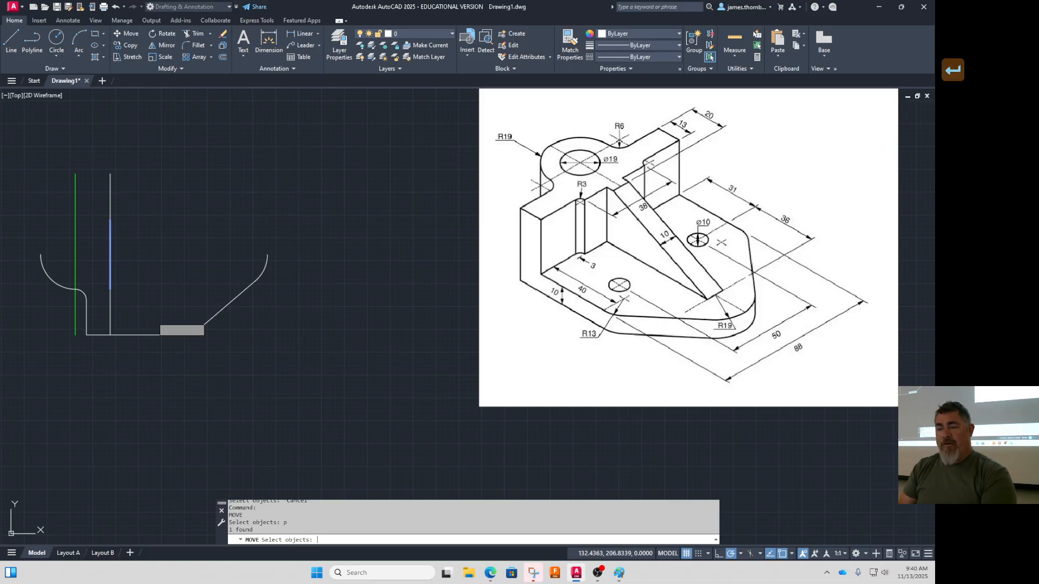
click(194, 227)
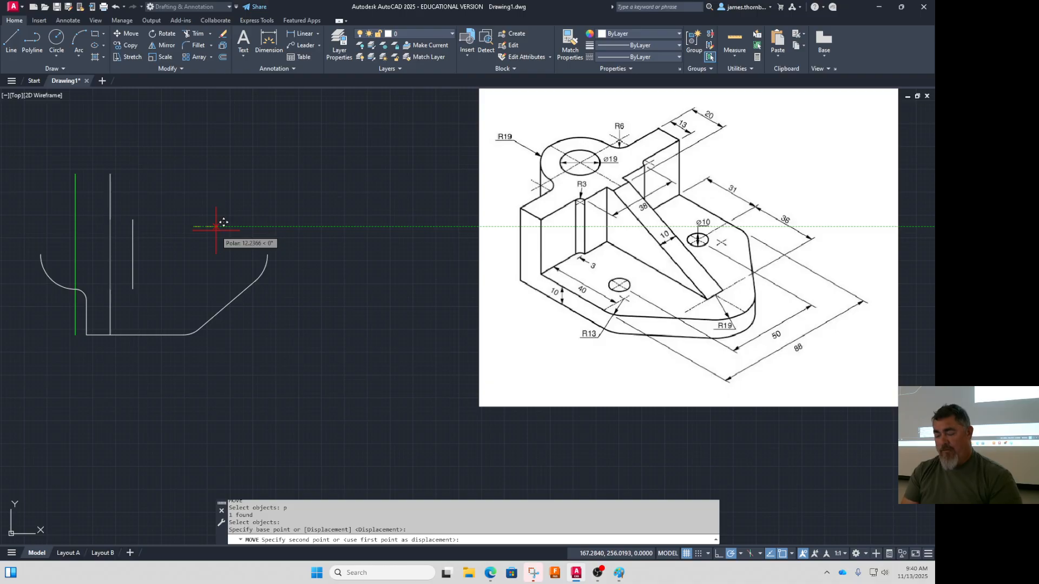
text(3)
key(Return)
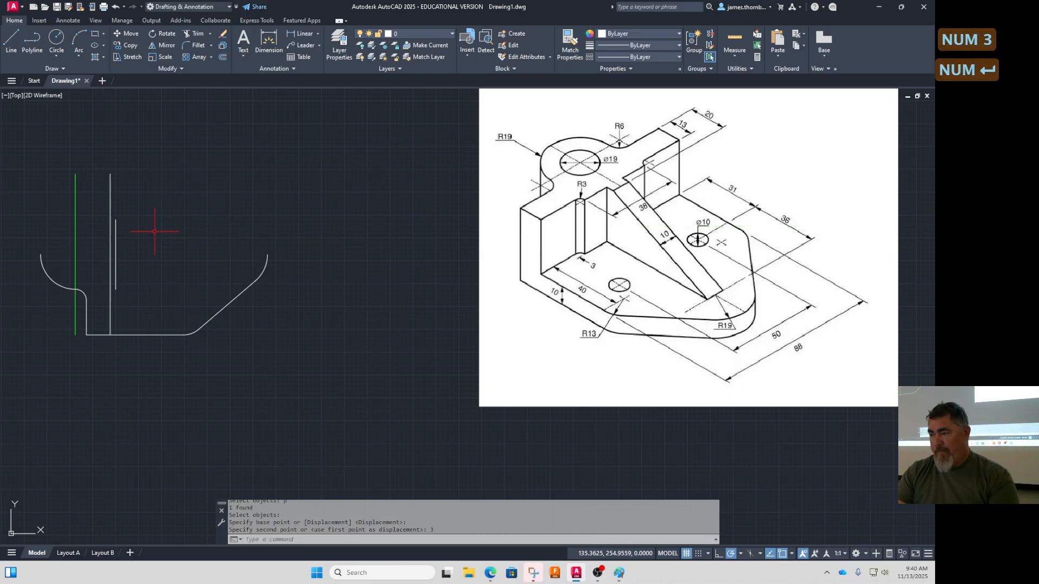
Examine the R3 relief and the 3 offset in the isometric reference against the top view outline
scroll(120, 225, up, 2)
scroll(112, 225, down, 2)
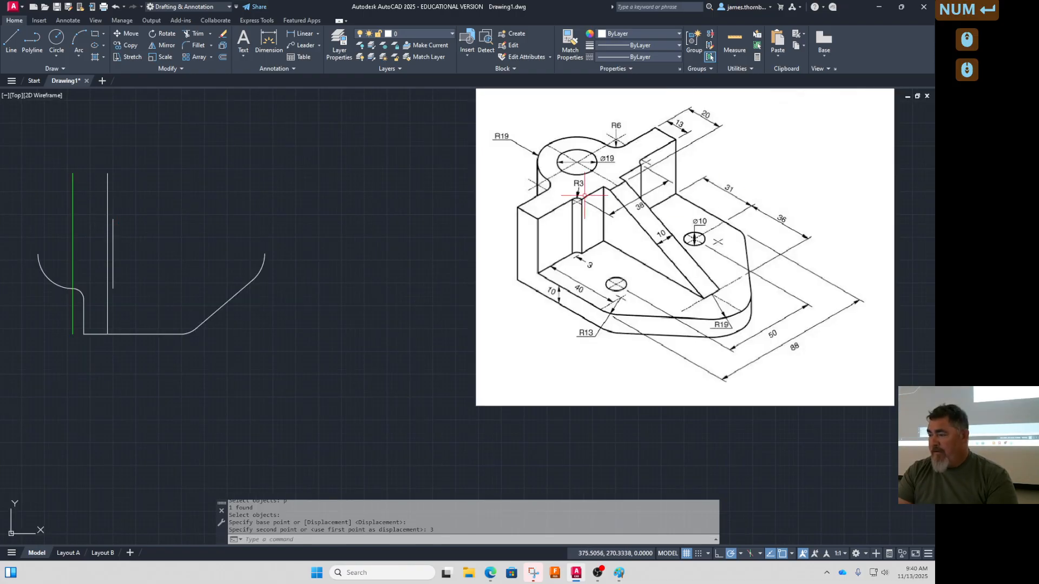
scroll(584, 196, up, 3)
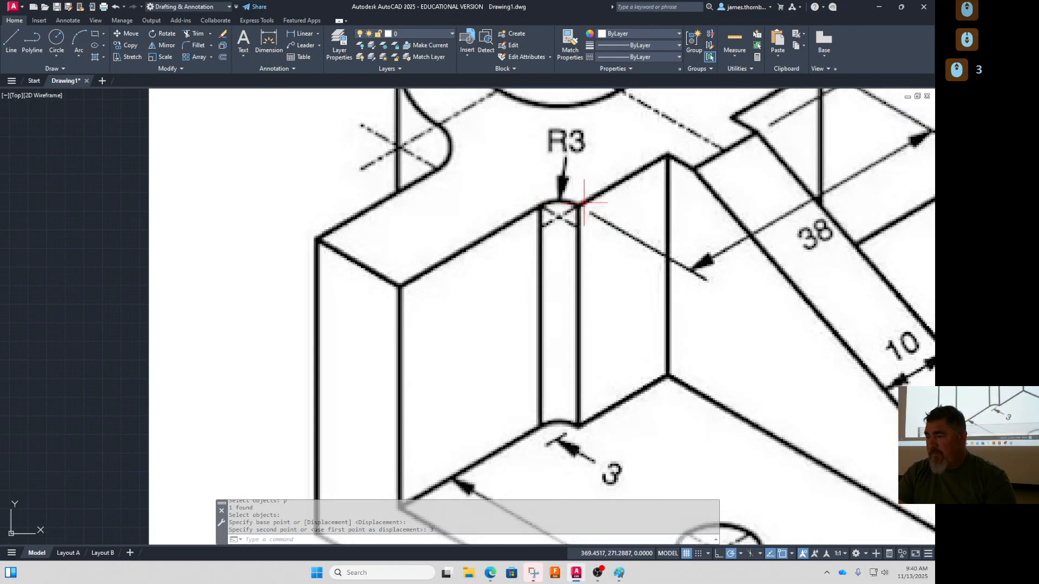
scroll(584, 203, down, 3)
scroll(618, 236, down, 2)
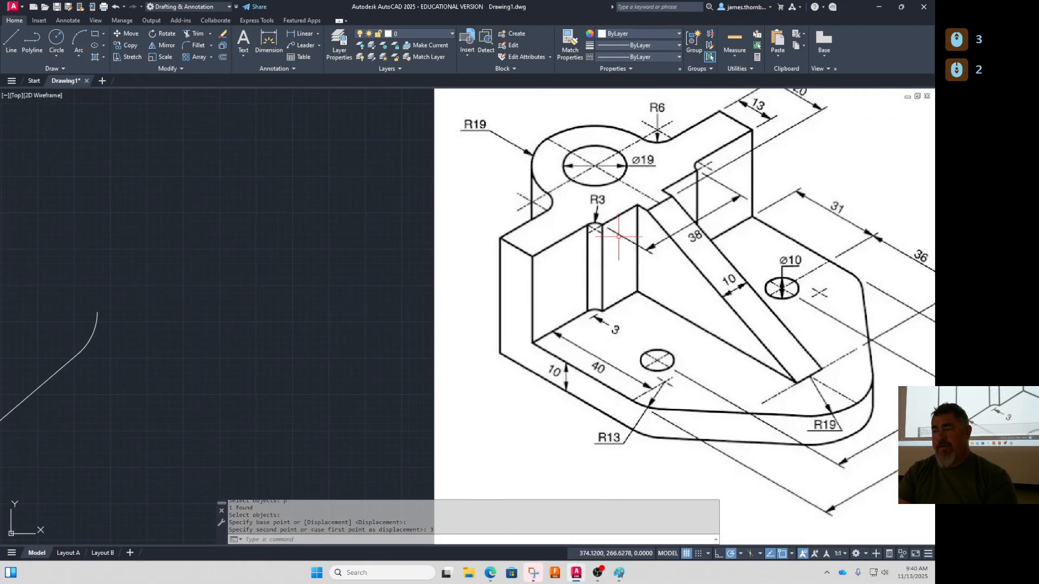
scroll(618, 236, down, 3)
scroll(364, 271, up, 1)
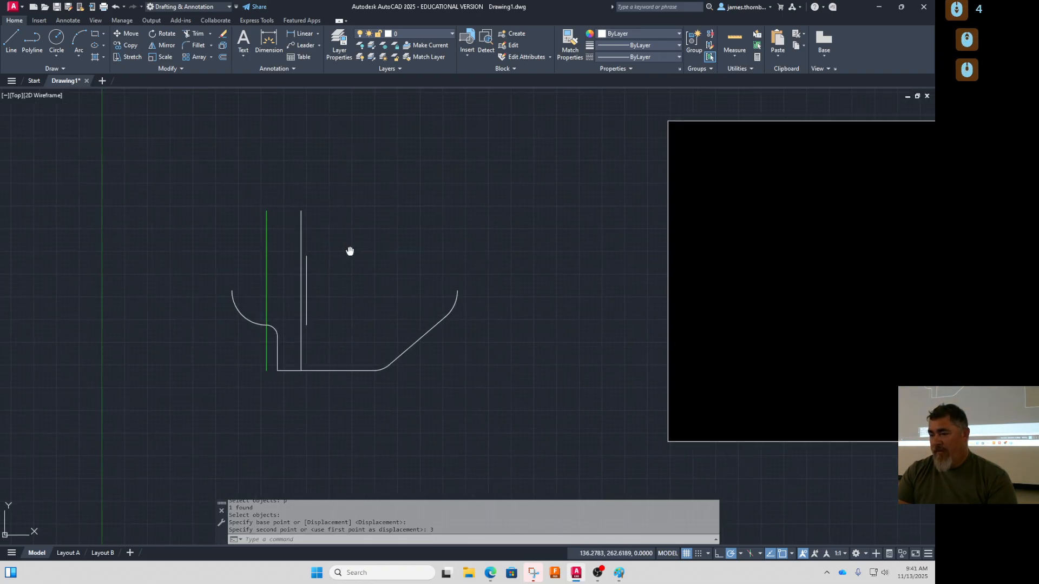
scroll(325, 348, up, 2)
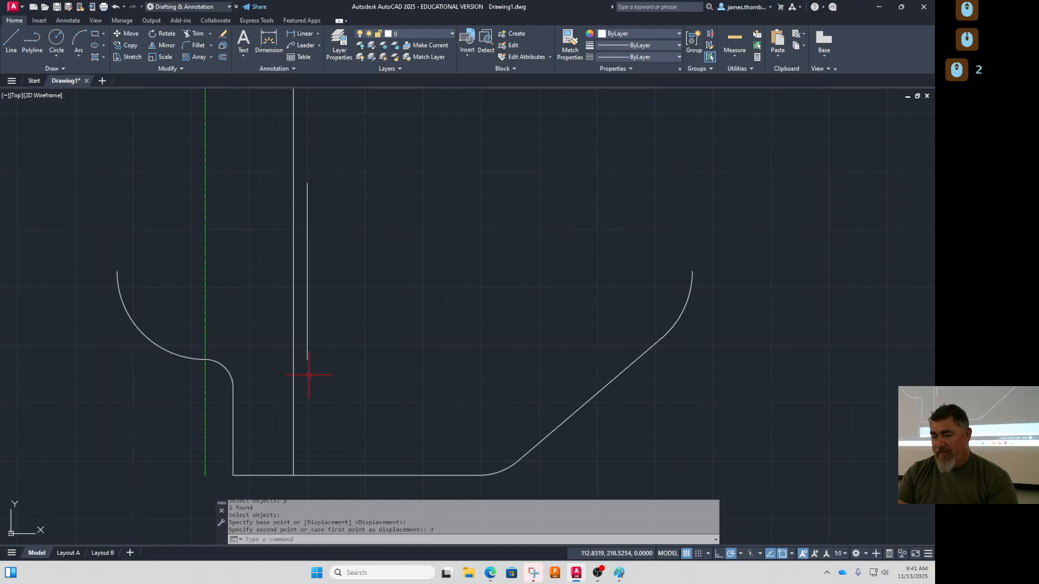
middle_drag(309, 375, 343, 312)
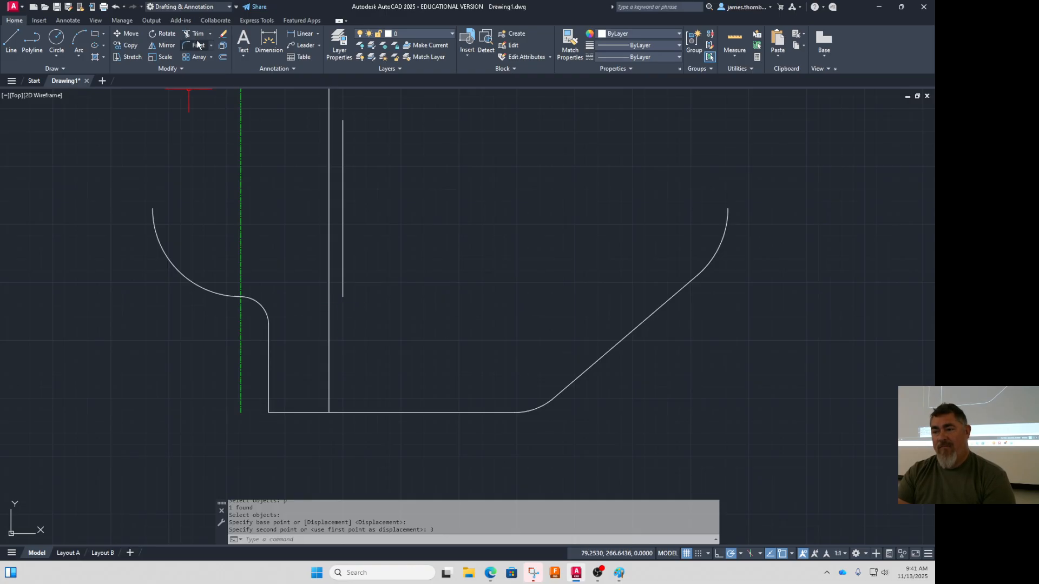
Draw a short horizontal helper line to the right from the lower end of the 38-long vertical line
key(l)
key(Return)
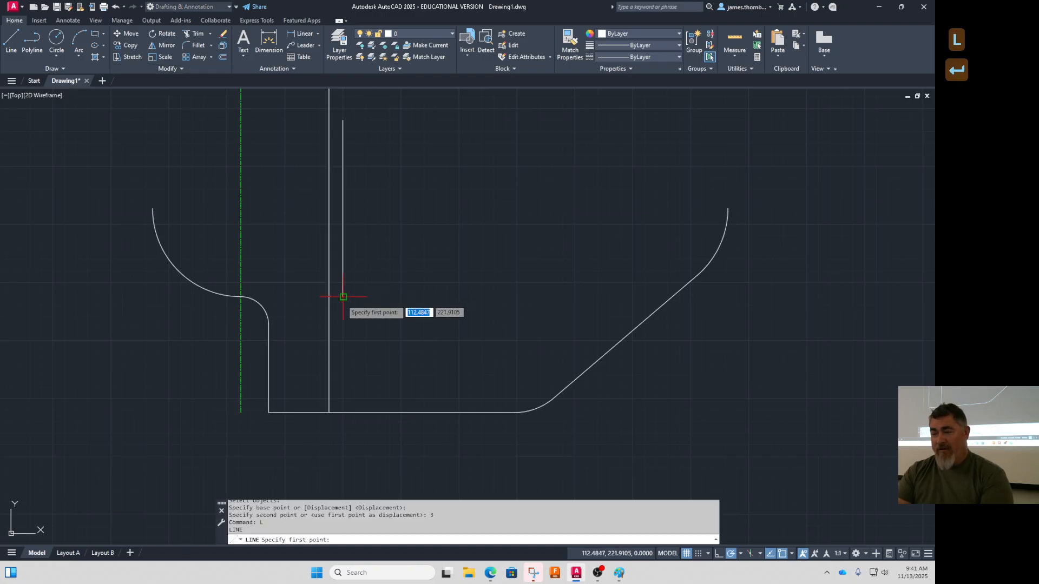
click(342, 297)
click(400, 297)
key(Return)
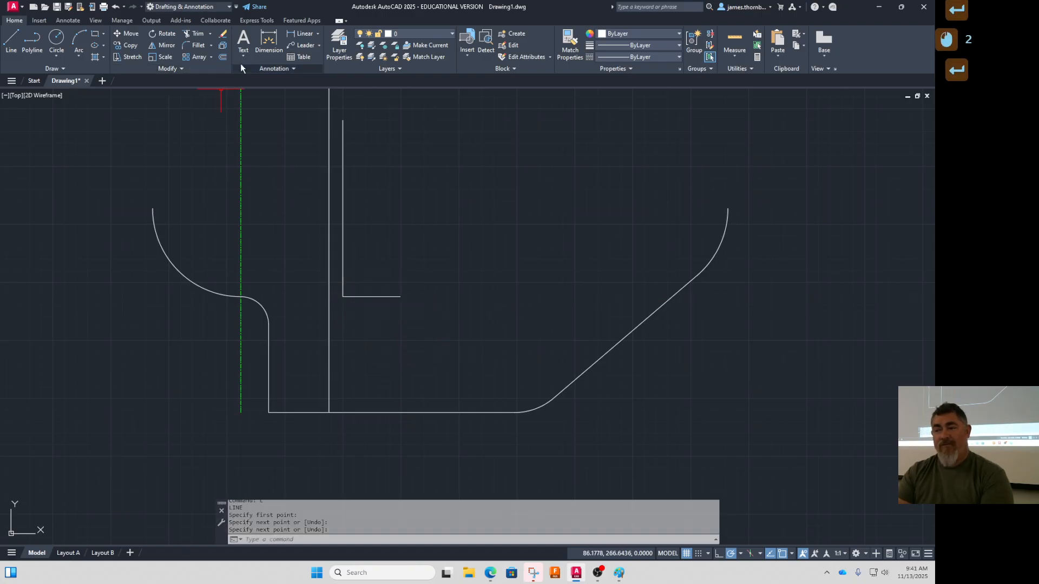
Fillet the short horizontal helper line and the lower part of the long vertical line with a radius of 3
click(198, 47)
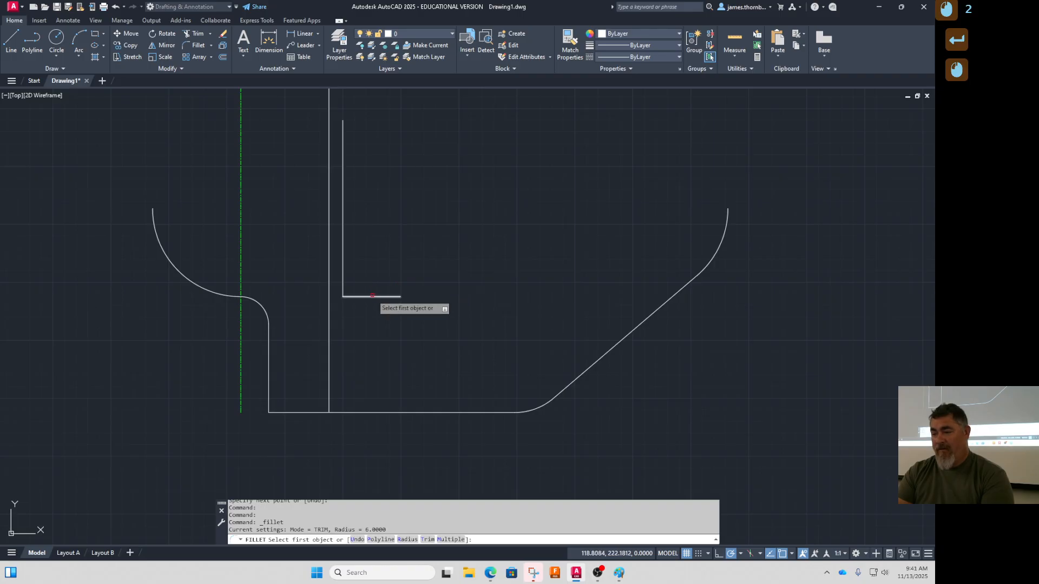
text(r)
key(Return)
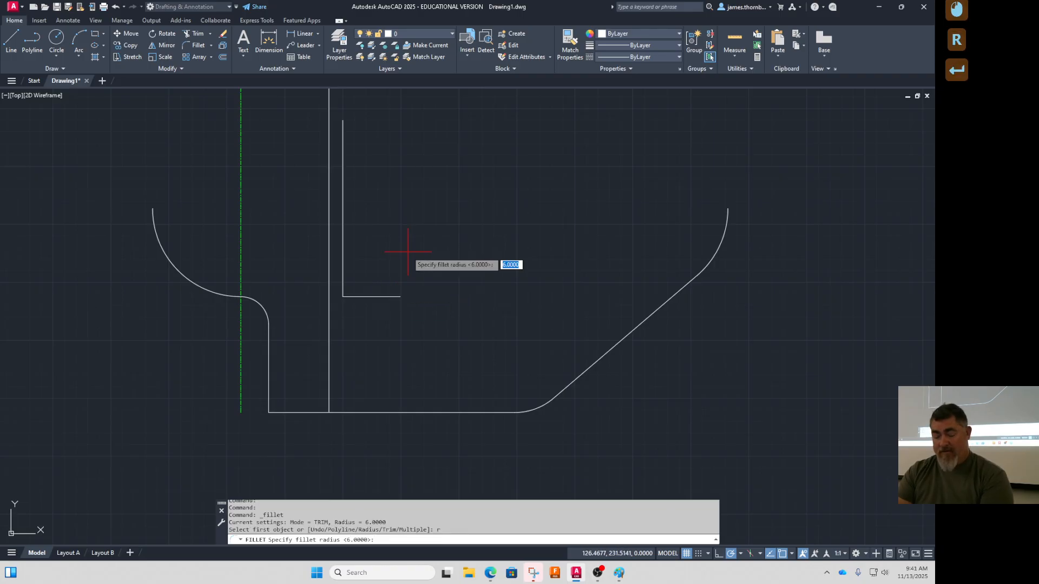
text(3)
key(Return)
click(366, 297)
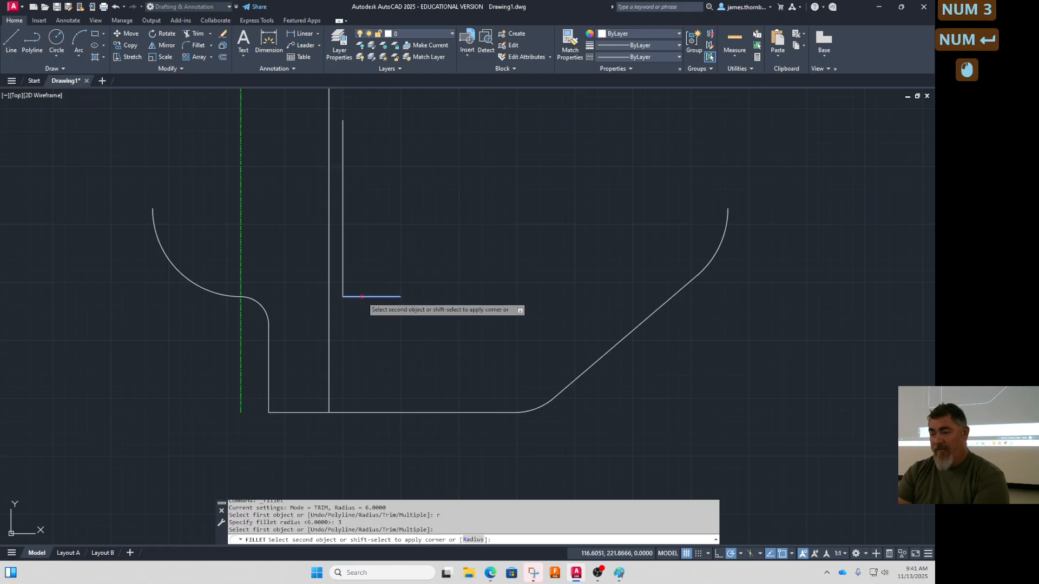
click(329, 323)
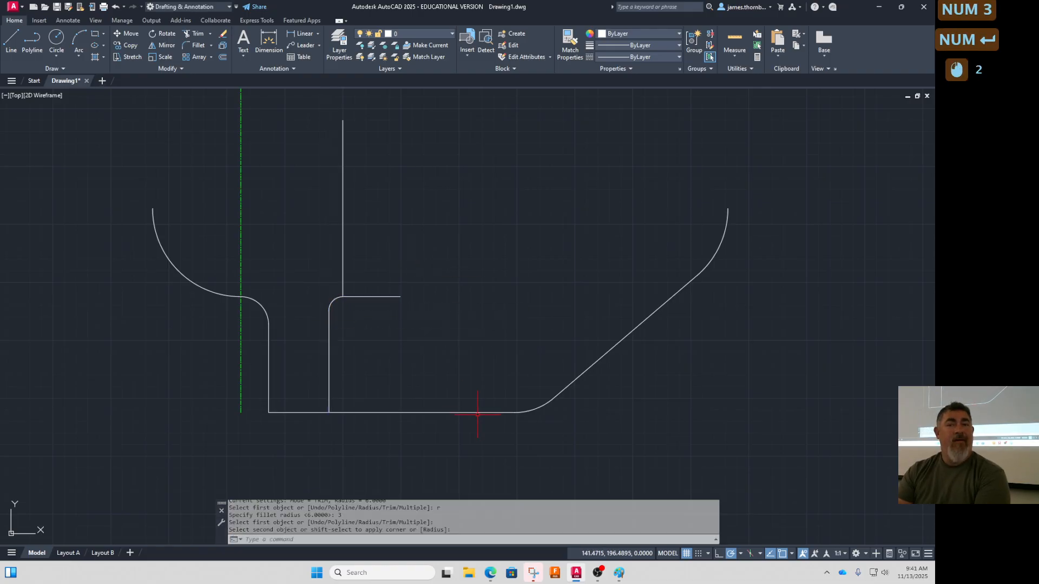
Delete the short horizontal helper line beside the radius 3 fillet
click(368, 300)
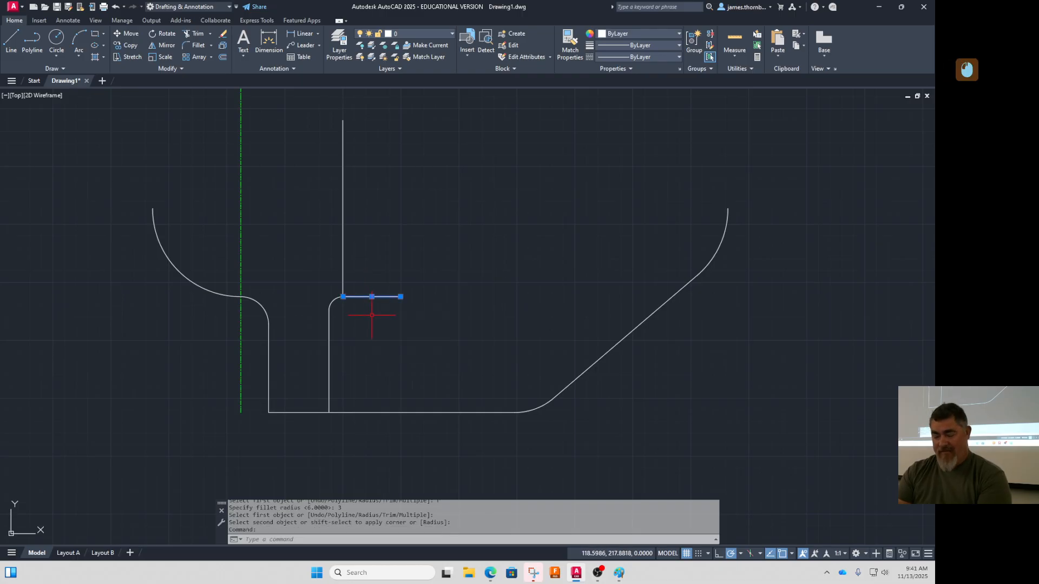
key(Delete)
scroll(349, 329, down, 2)
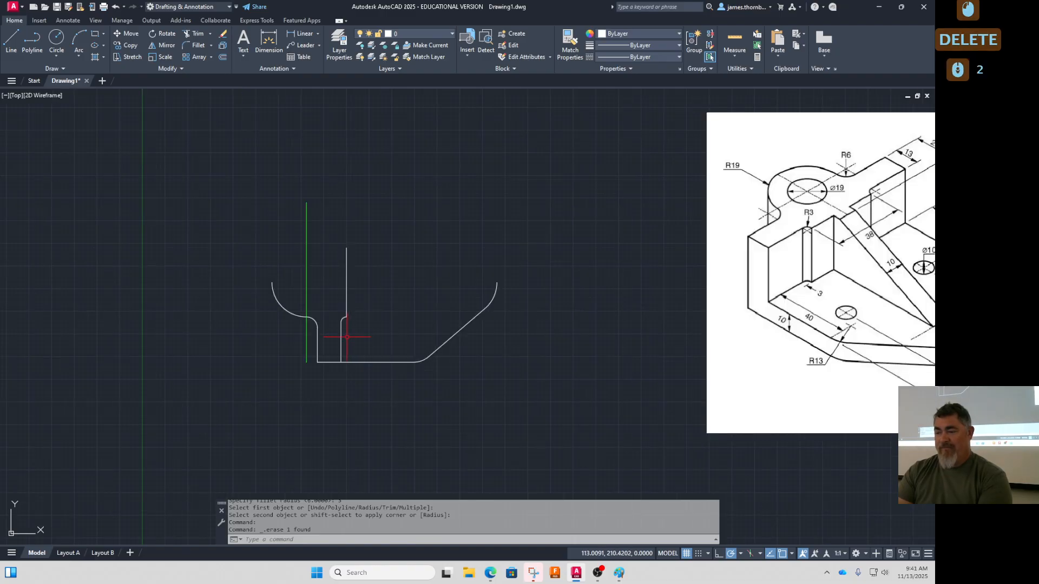
middle_drag(408, 327, 379, 322)
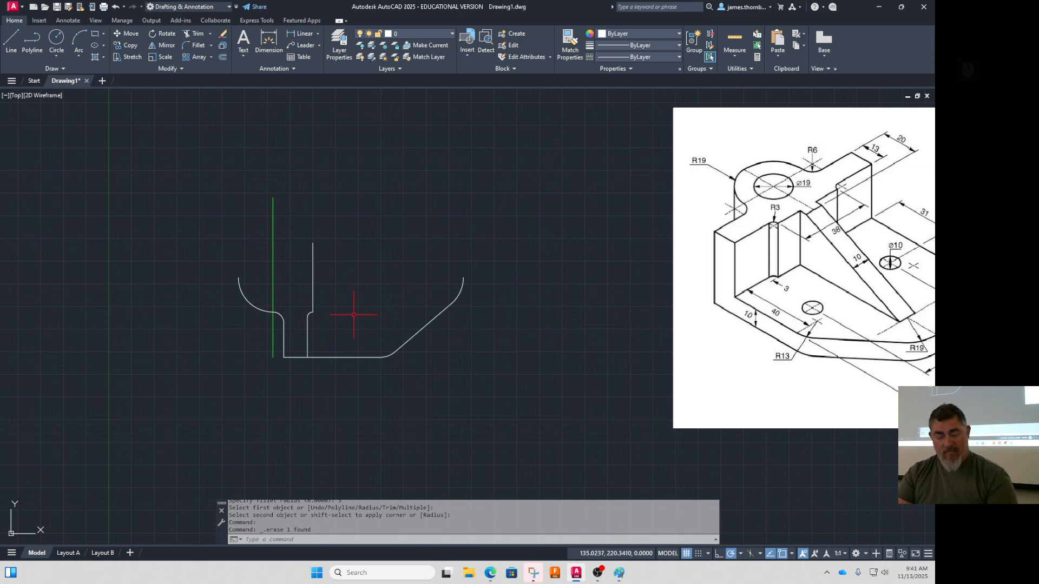
Undo the deletion of the short horizontal helper line
key(ctrl+z)
key(ctrl+z)
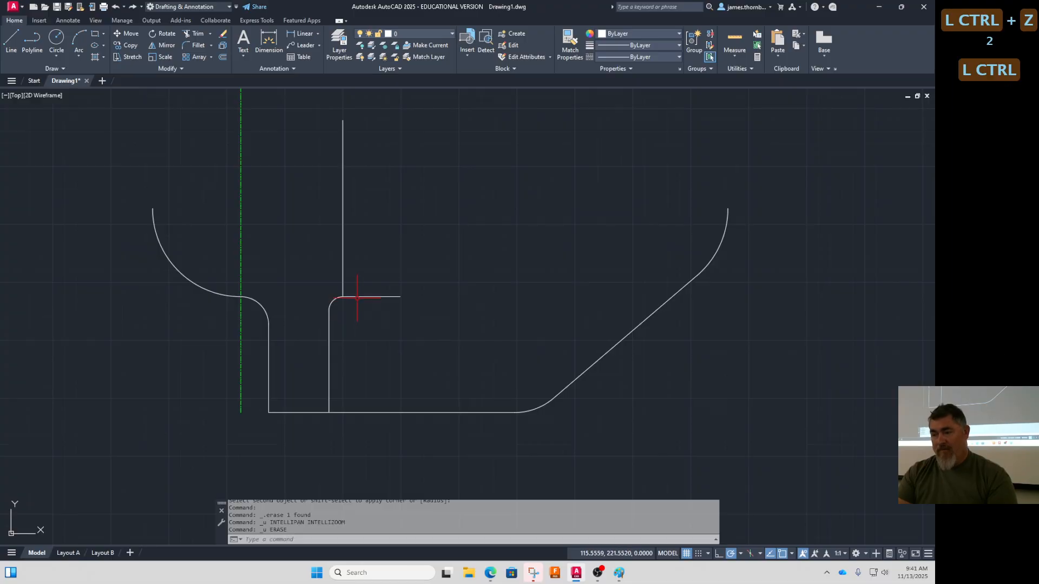
key(ctrl)
key(ctrl)
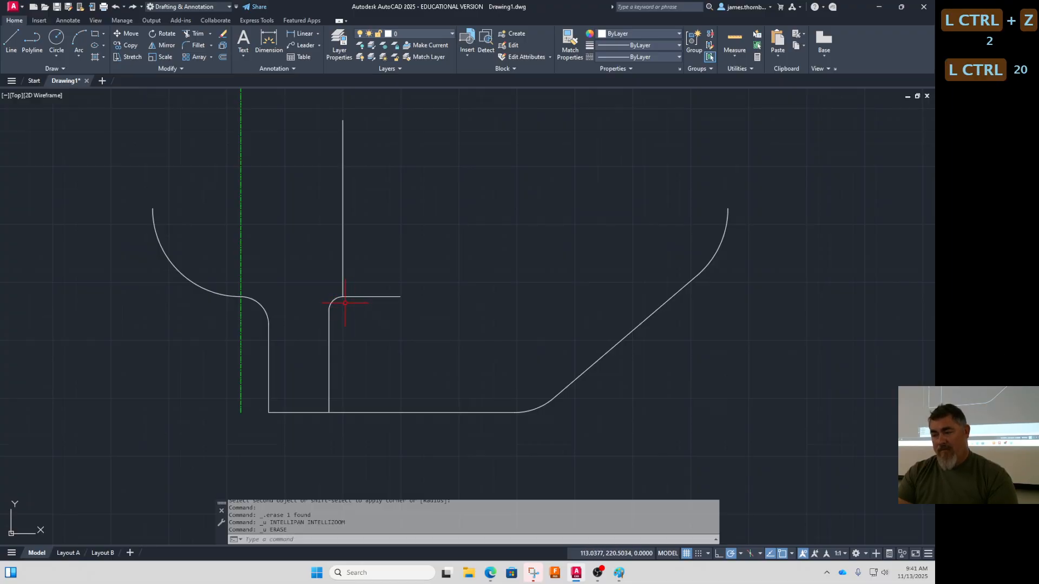
Undo the last fillet and helper line, and draw a short horizontal line joining the 38-long line's lower end to the long vertical line
key(ctrl+z)
key(ctrl+z)
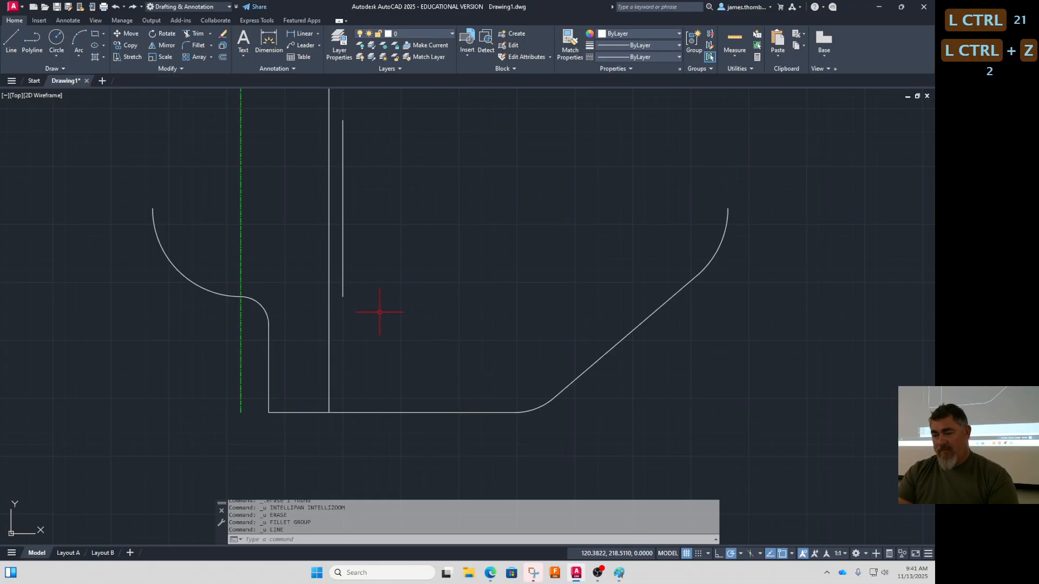
text(l)
key(Return)
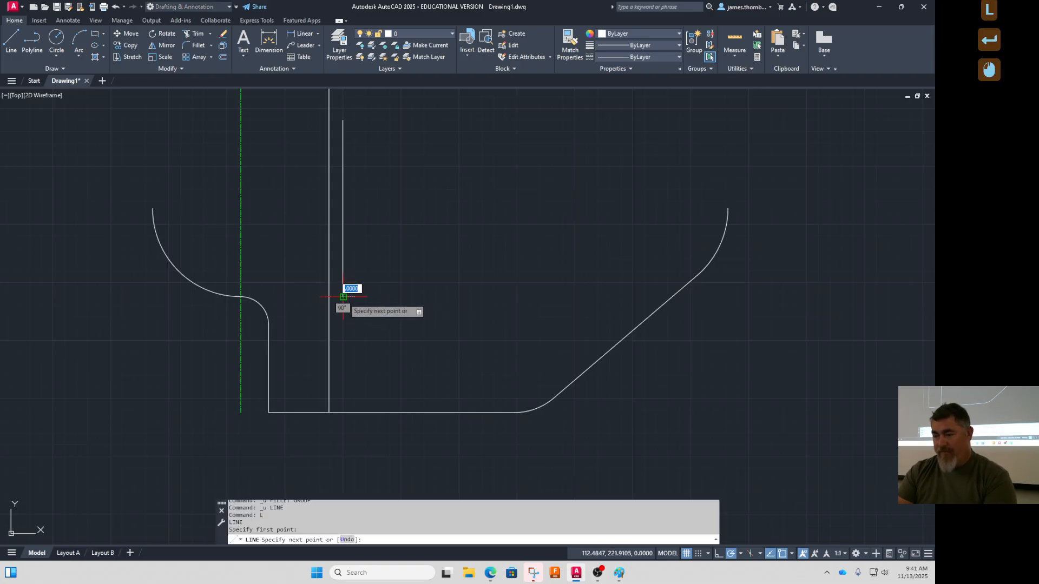
click(329, 296)
click(342, 297)
key(Return)
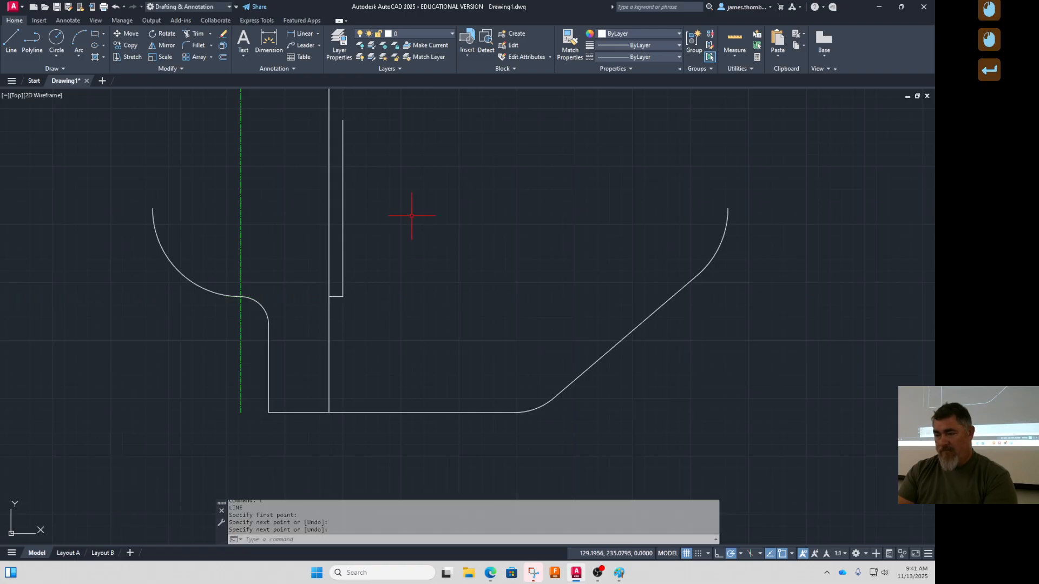
click(198, 44)
click(344, 297)
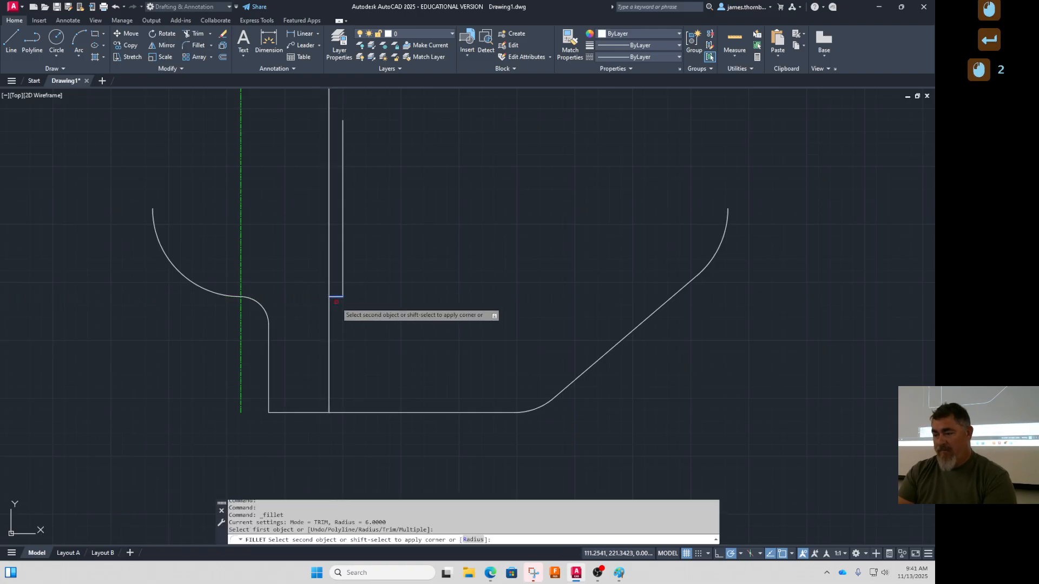
key(Escape)
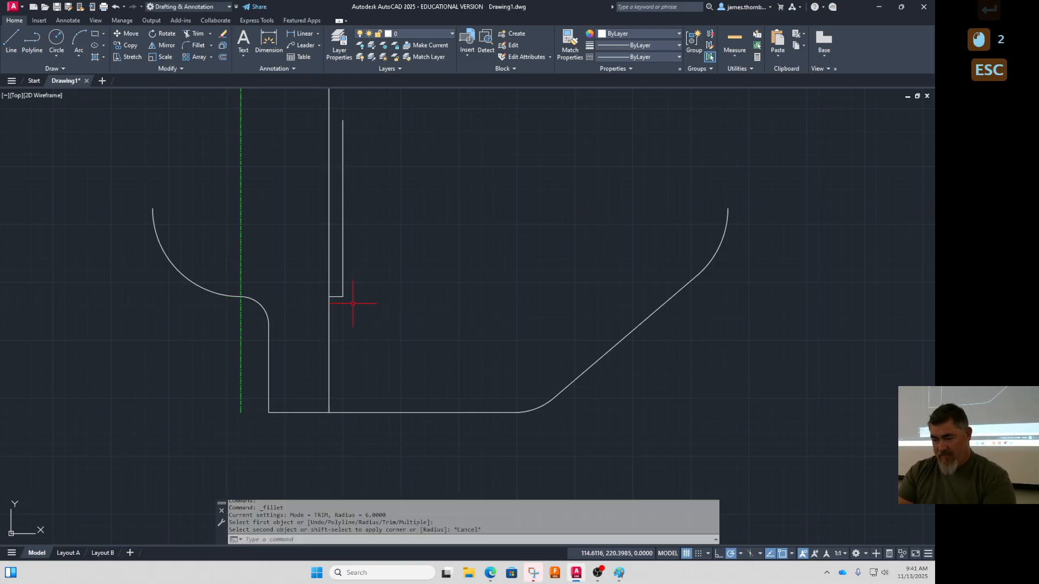
Fillet the short horizontal line and the lower part of the long vertical line with a radius of 3
key(Return)
text(r)
key(Return)
text(3)
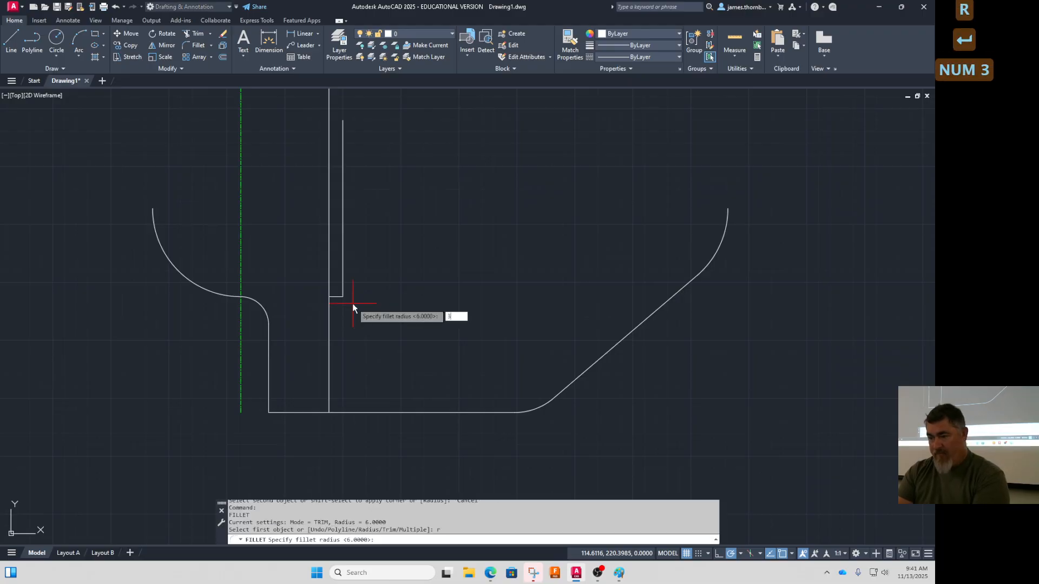
key(KP_Enter)
click(330, 305)
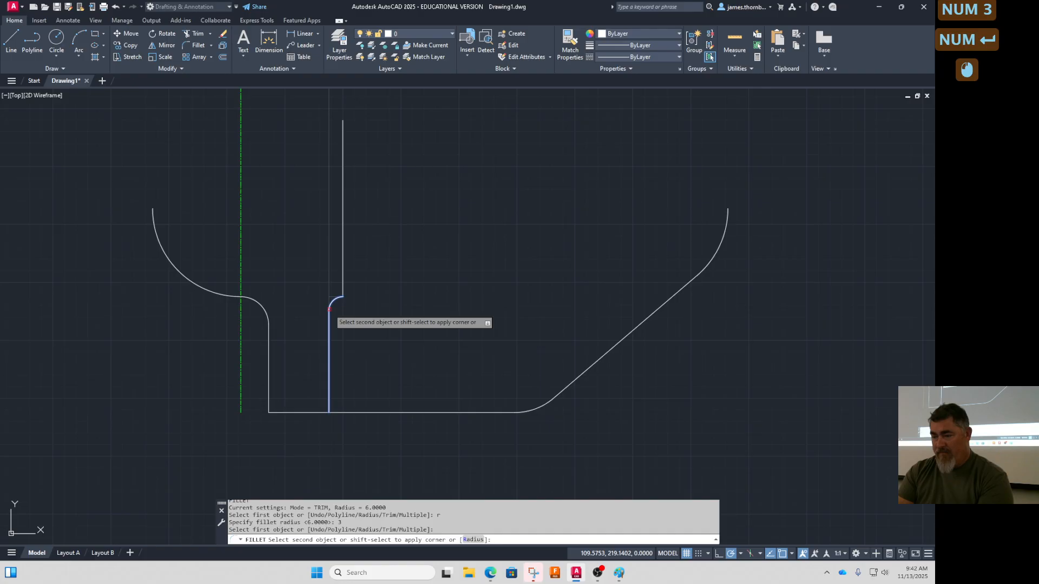
click(330, 309)
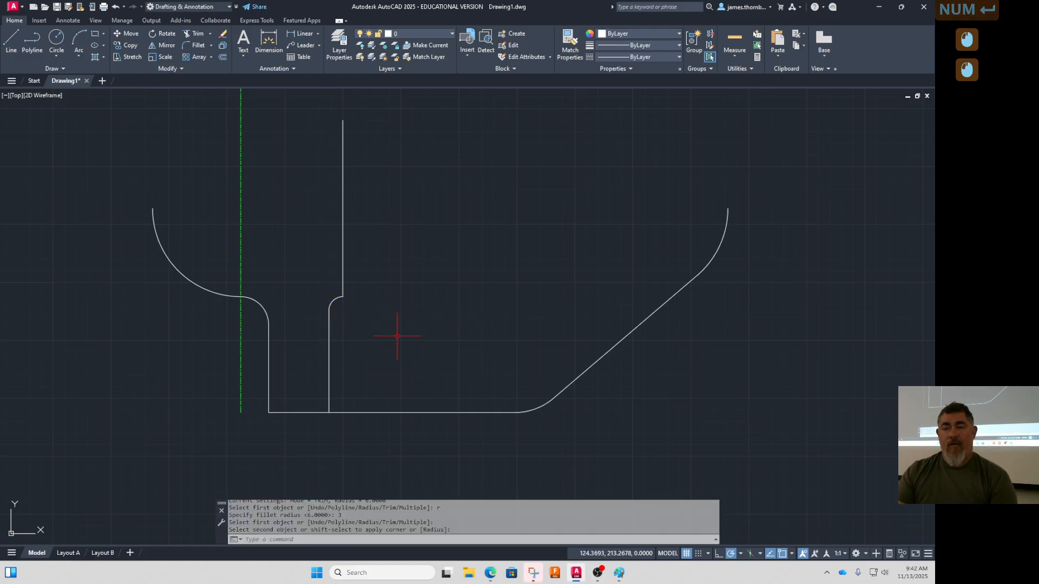
Shorten the 38-long vertical line by moving its upper end down to its midpoint
scroll(346, 303, up, 3)
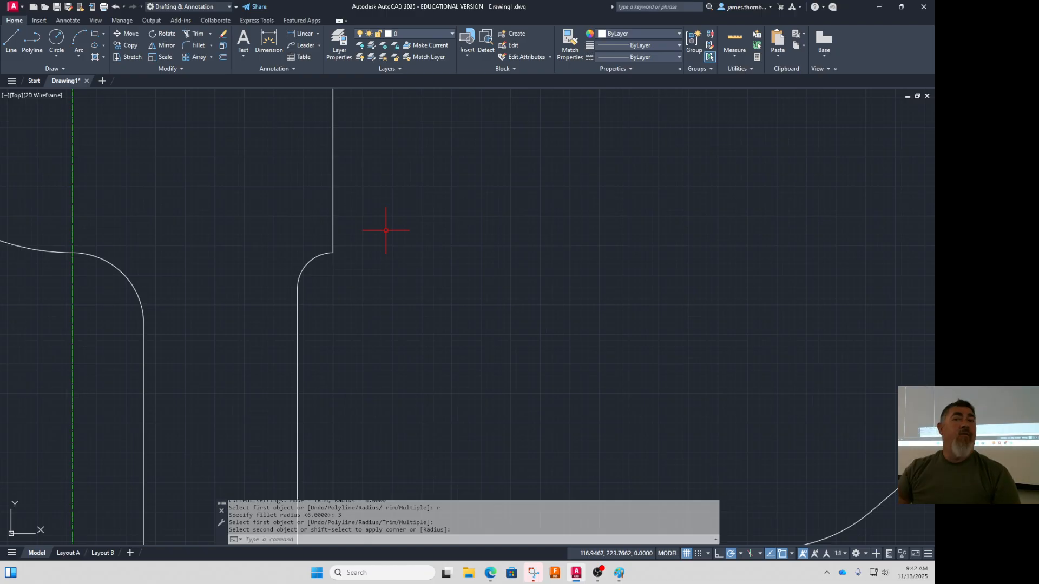
scroll(401, 193, down, 3)
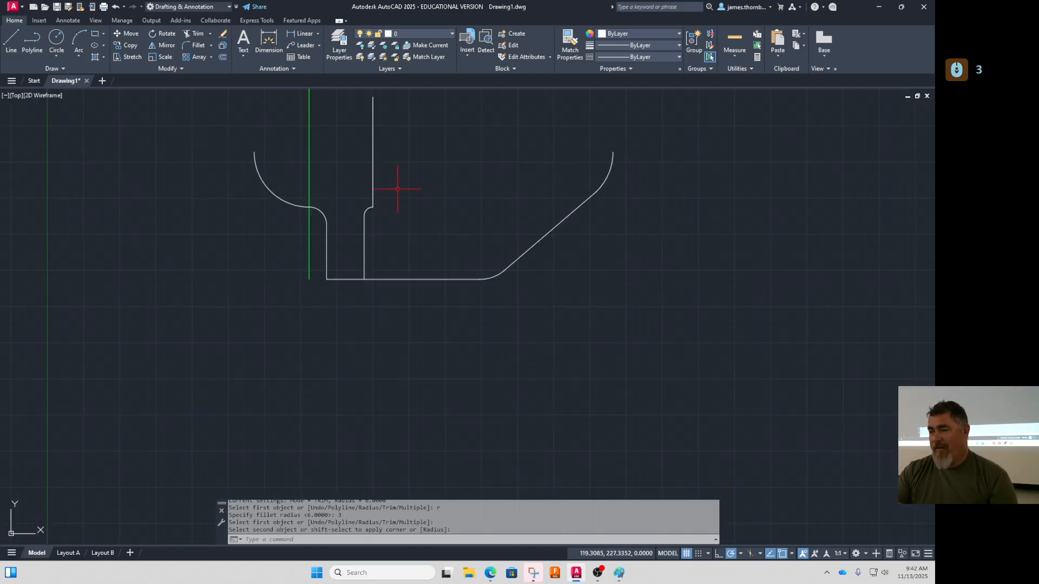
middle_drag(295, 246, 270, 265)
middle_drag(389, 228, 379, 227)
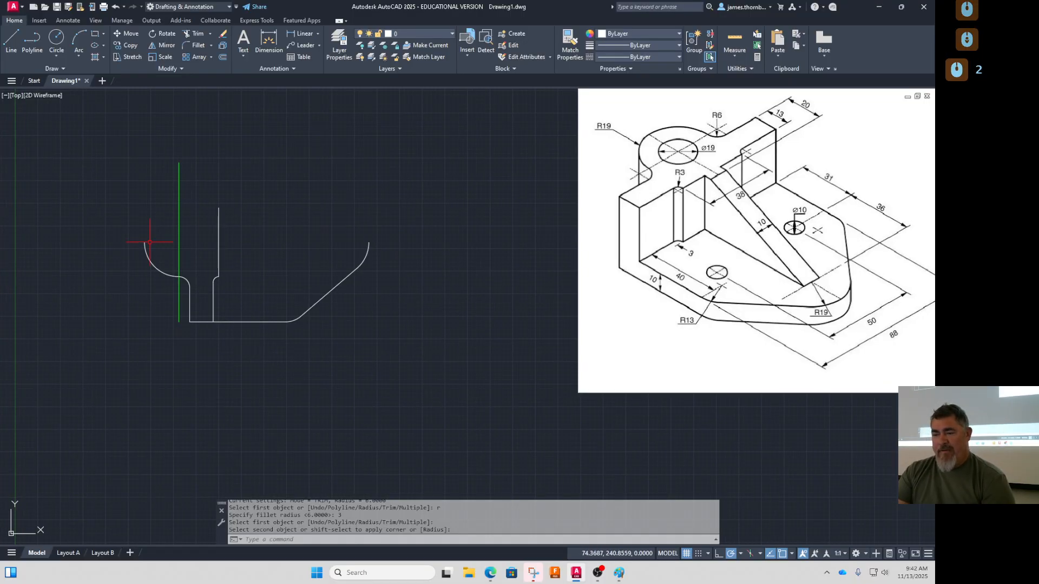
click(215, 231)
click(210, 236)
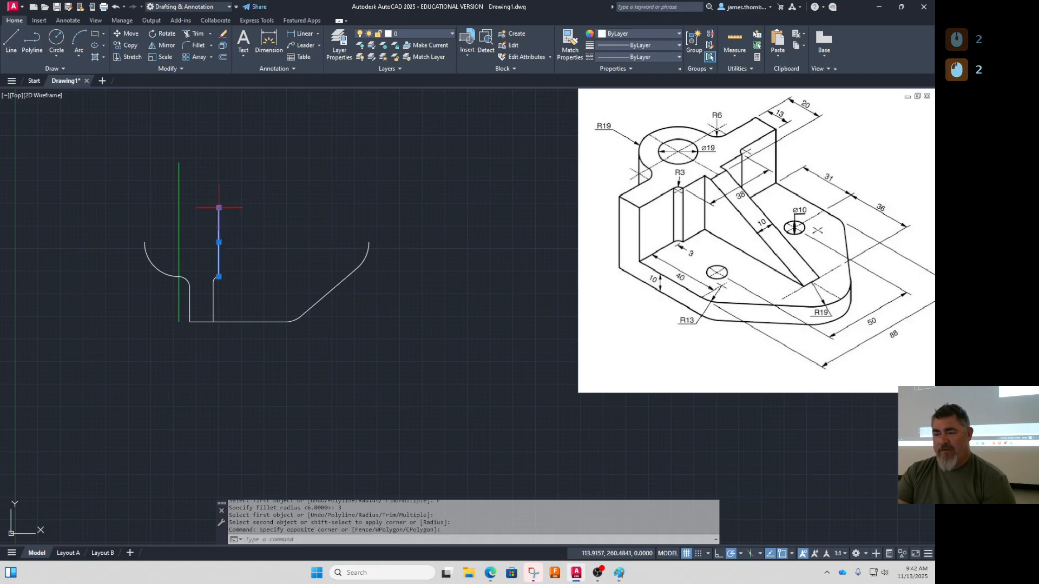
click(219, 209)
click(219, 242)
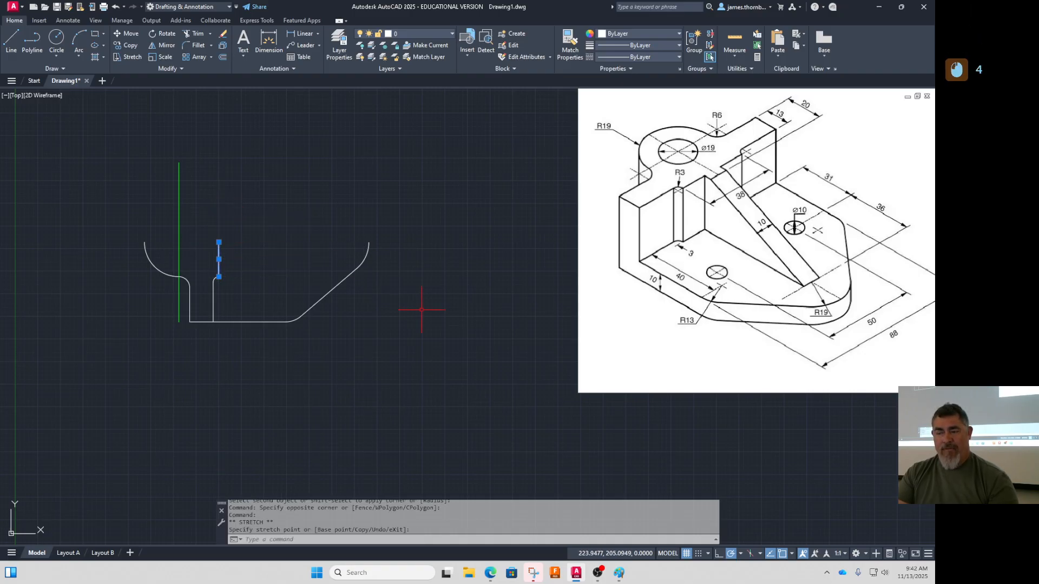
key(Escape)
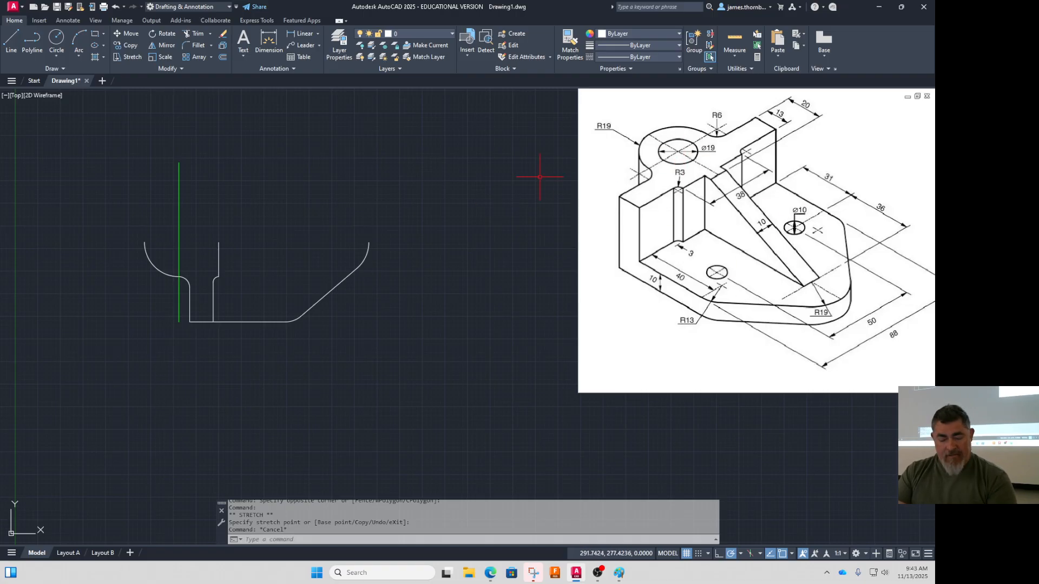
Draw a circle of diameter 19 on the green centerline, centred on the R19 arc's centre
text(C)
key(Return)
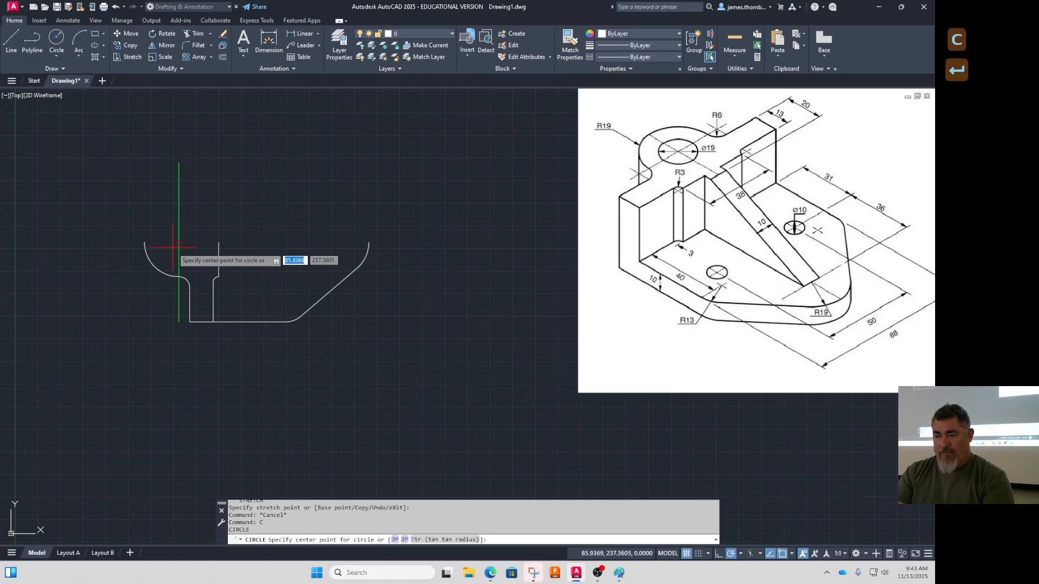
click(179, 242)
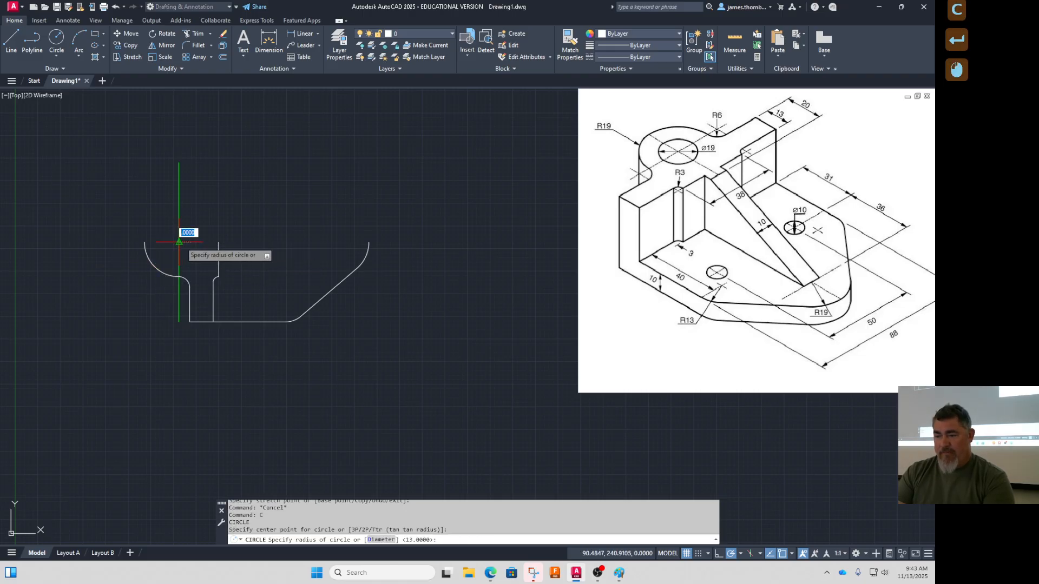
text(d)
key(KP_Enter)
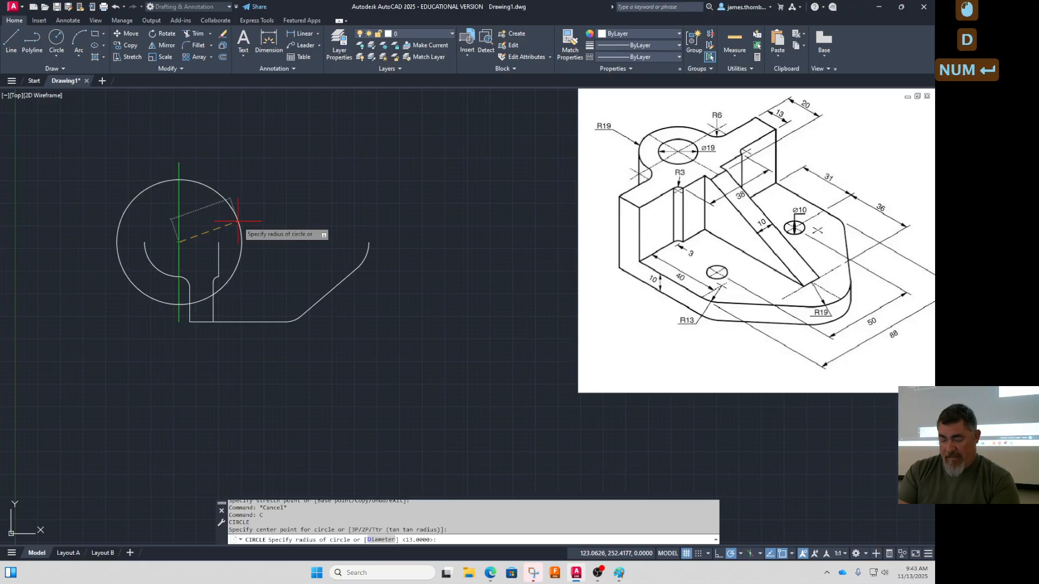
text(19)
key(KP_Enter)
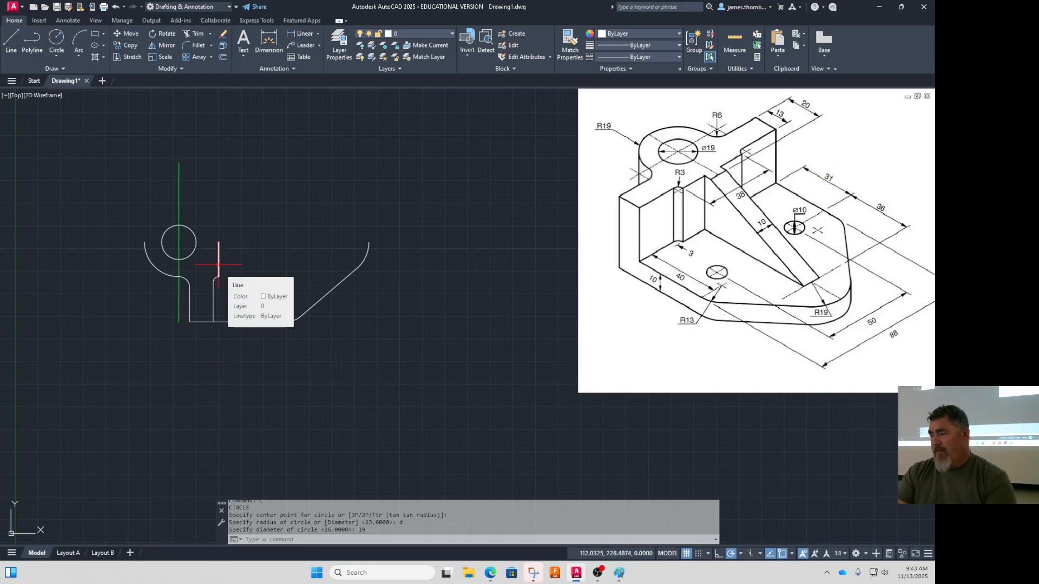
Offset the vertical line below the R3 fillet by 31 to the right
text(o)
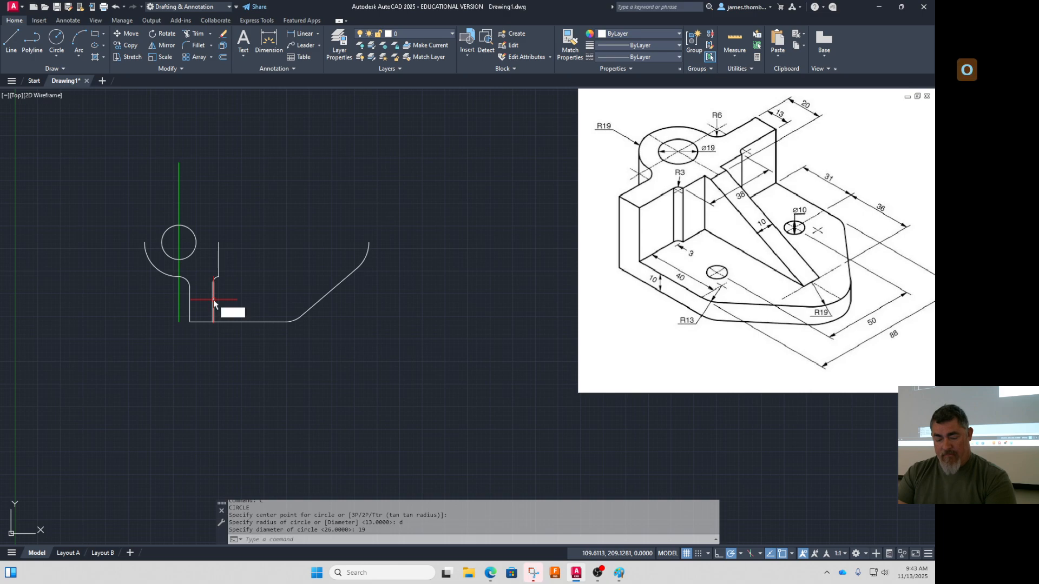
key(Return)
text(31)
key(Return)
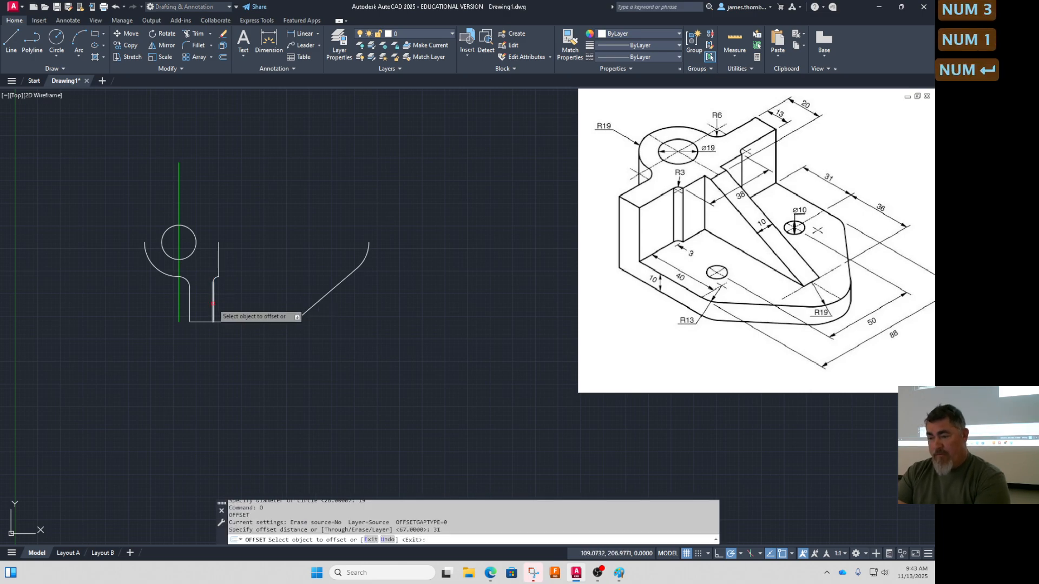
click(215, 300)
click(248, 288)
key(Return)
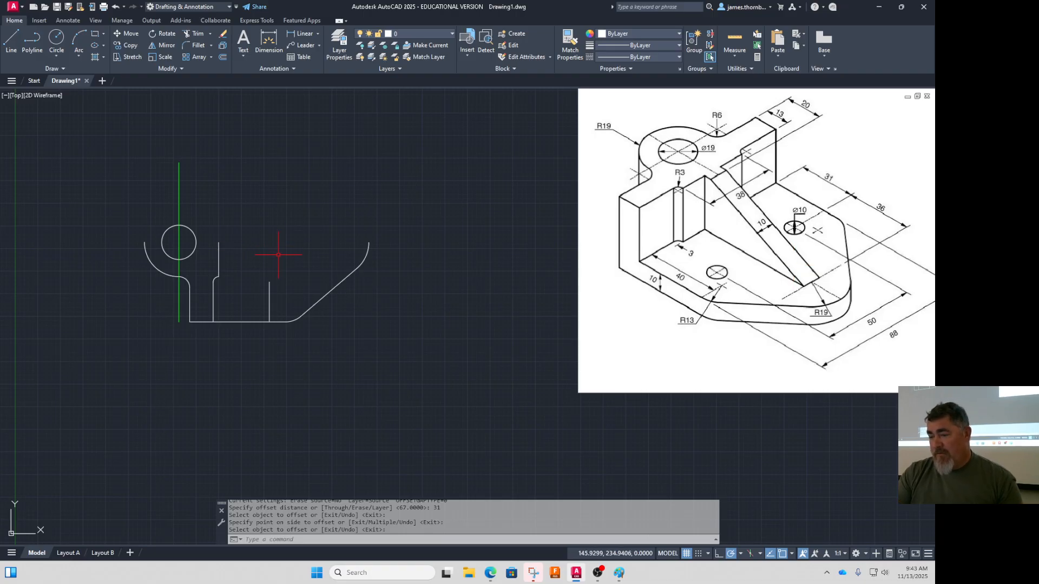
Draw a circle of diameter 50 centred above the 31 offset line, level with the upper end of the right-hand arc
text(C)
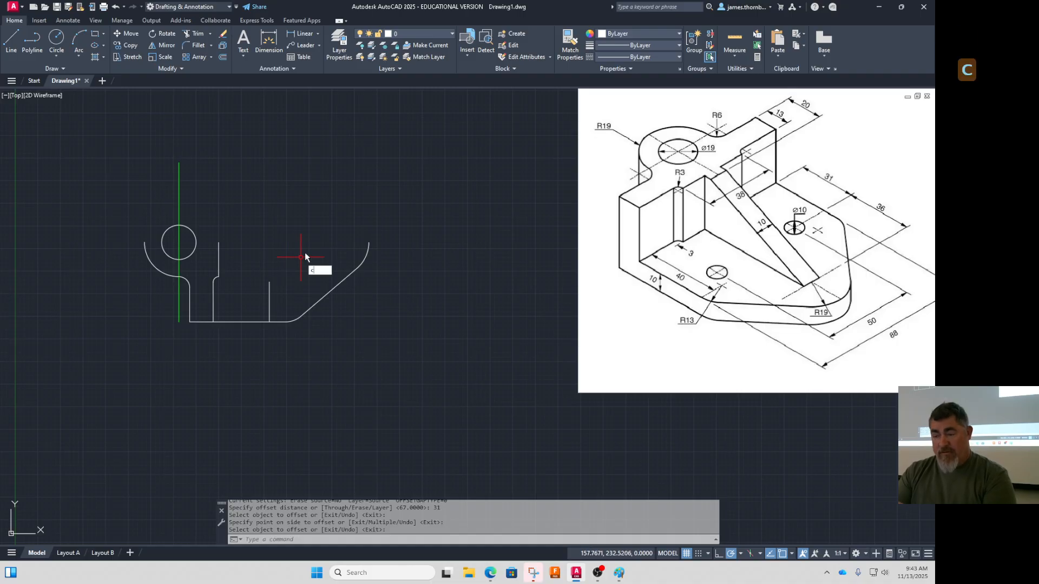
key(Return)
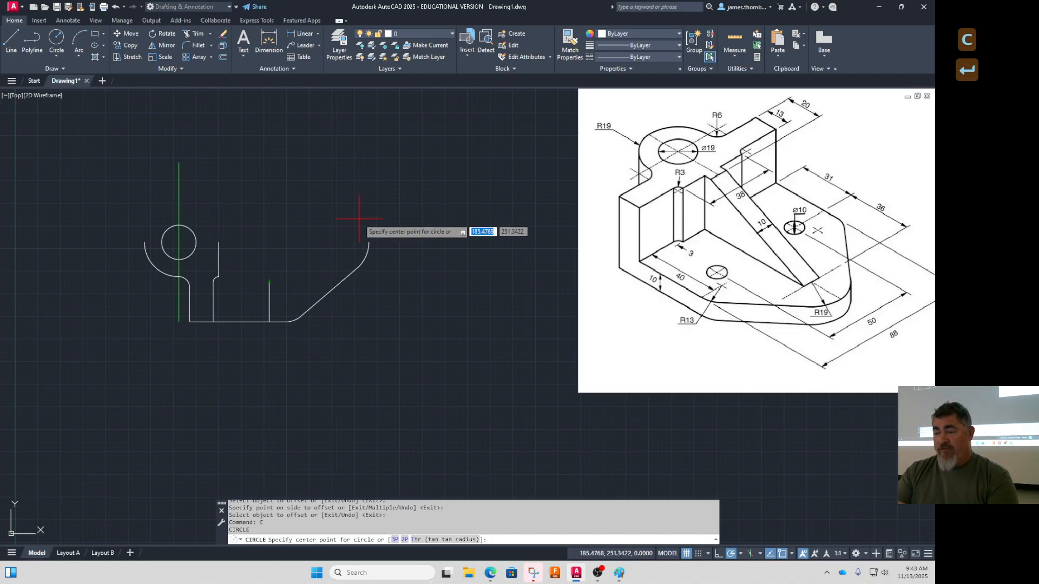
click(270, 242)
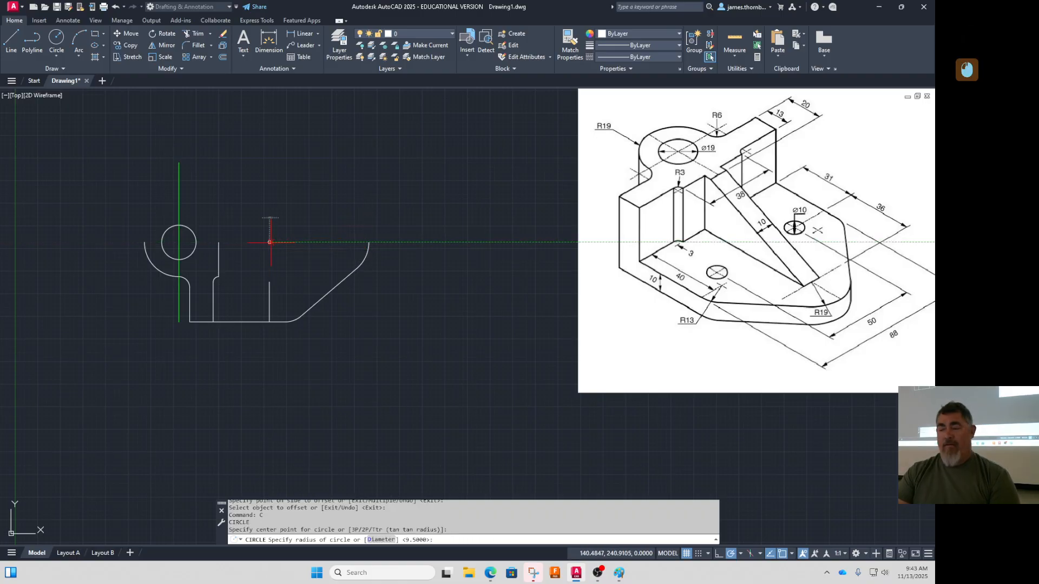
text(d)
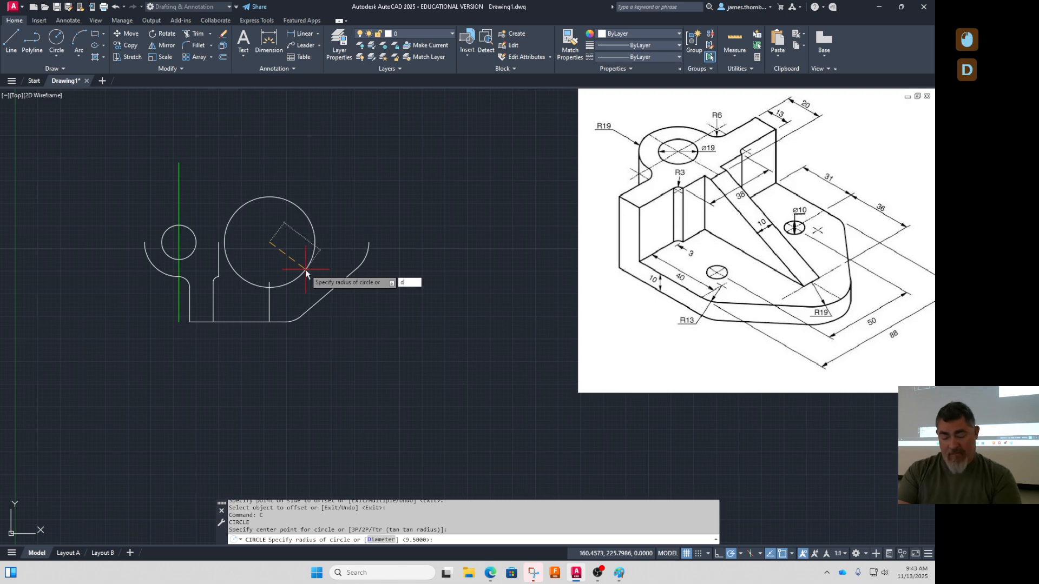
key(Return)
text(50)
key(Return)
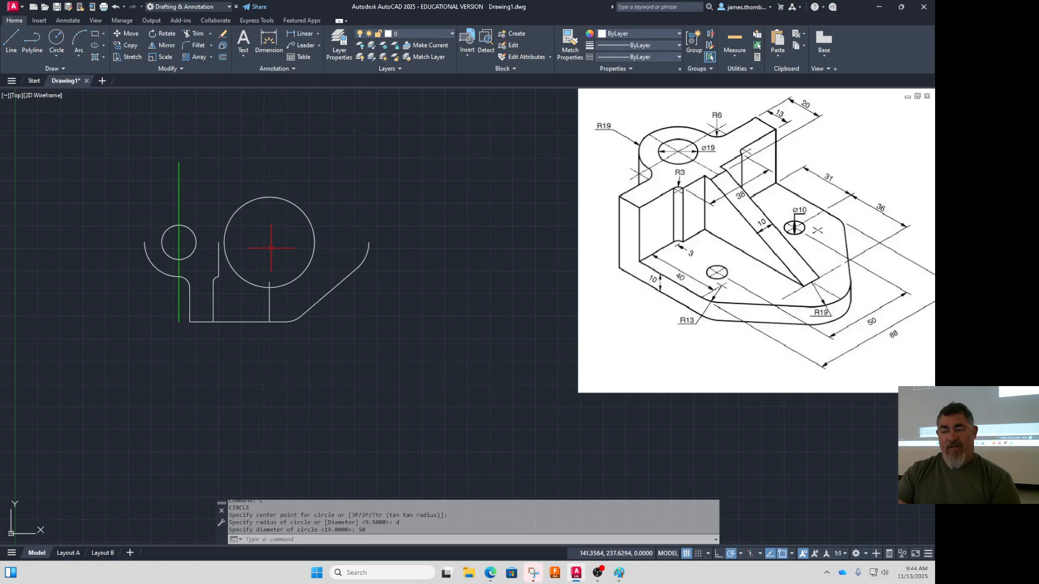
Delete the circle of diameter 50
click(321, 257)
click(293, 249)
key(Delete)
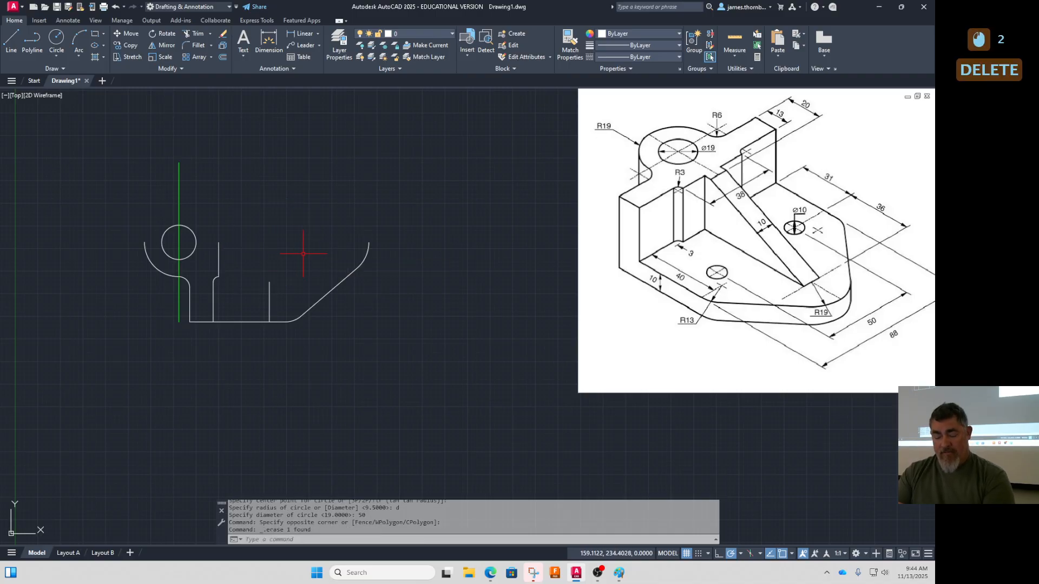
Draw a horizontal line from the right-hand arc's upper end leftward to just past the 31 offset line
text(l)
key(Return)
click(369, 242)
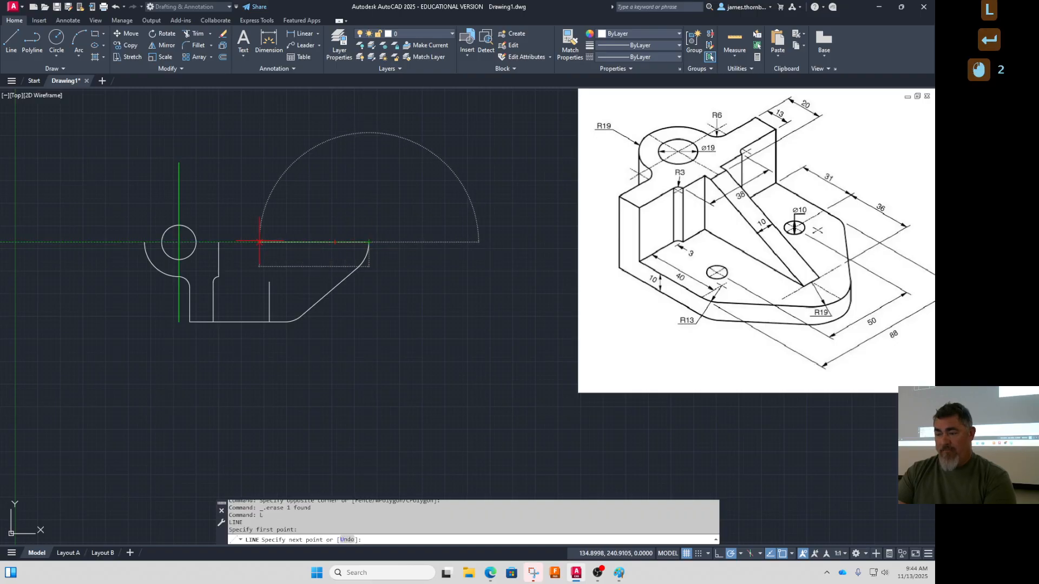
click(259, 243)
key(Return)
Offset the horizontal line from the right-hand arc's upper end downward by 25
text(op)
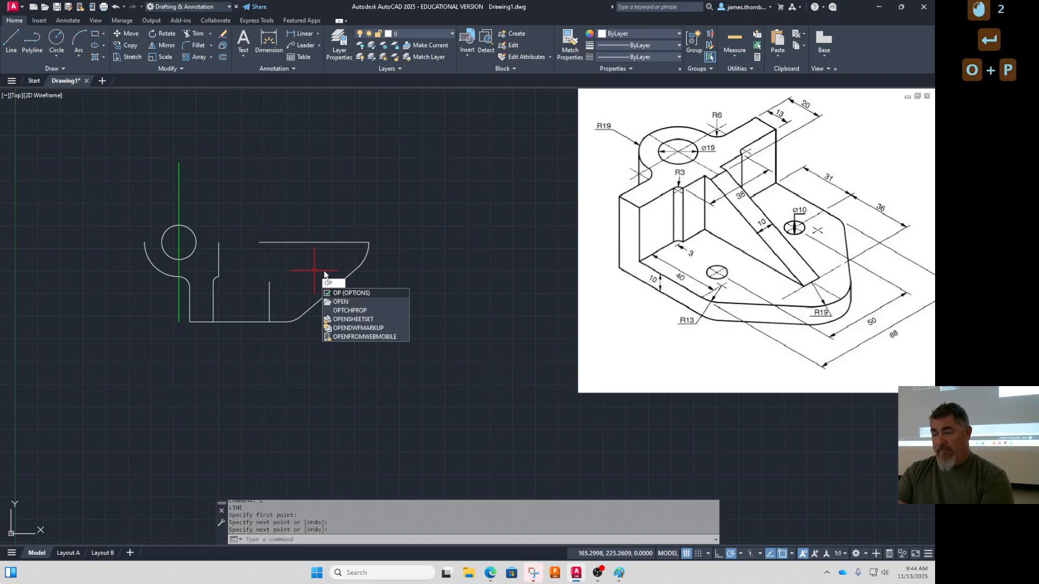
key(BackSpace)
key(Return)
text(25)
key(Return)
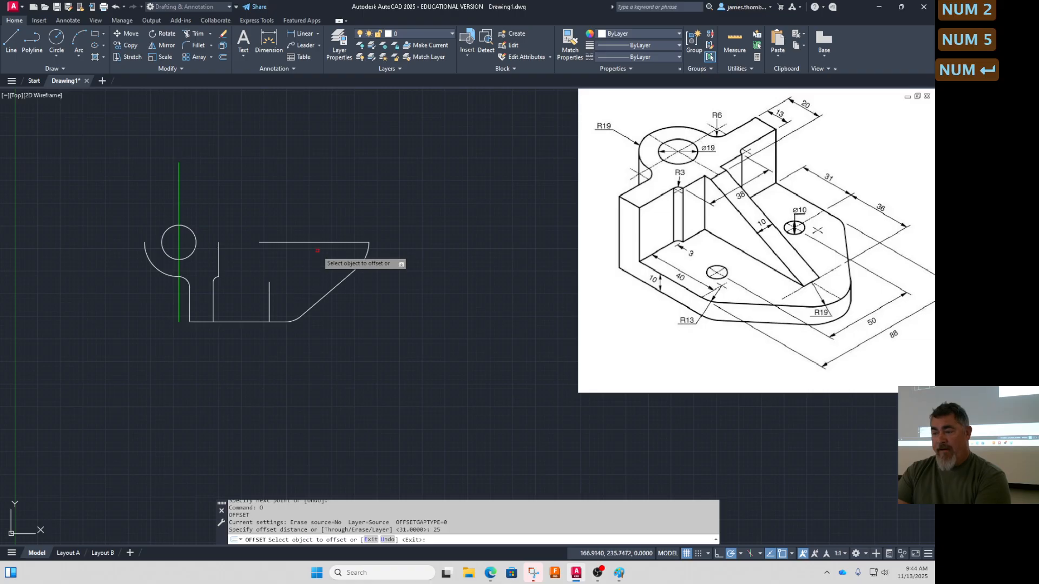
click(314, 242)
click(323, 278)
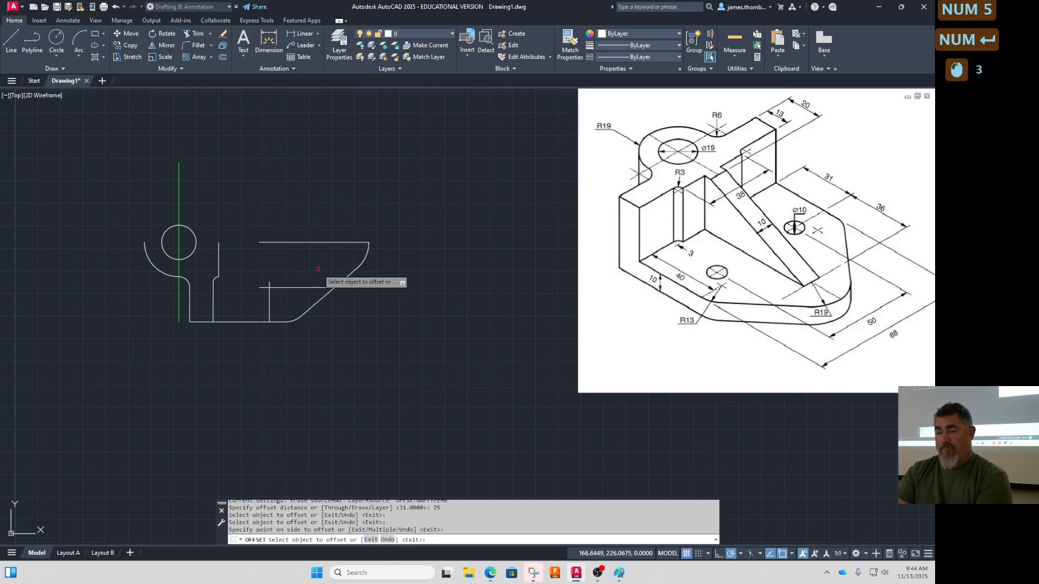
key(Return)
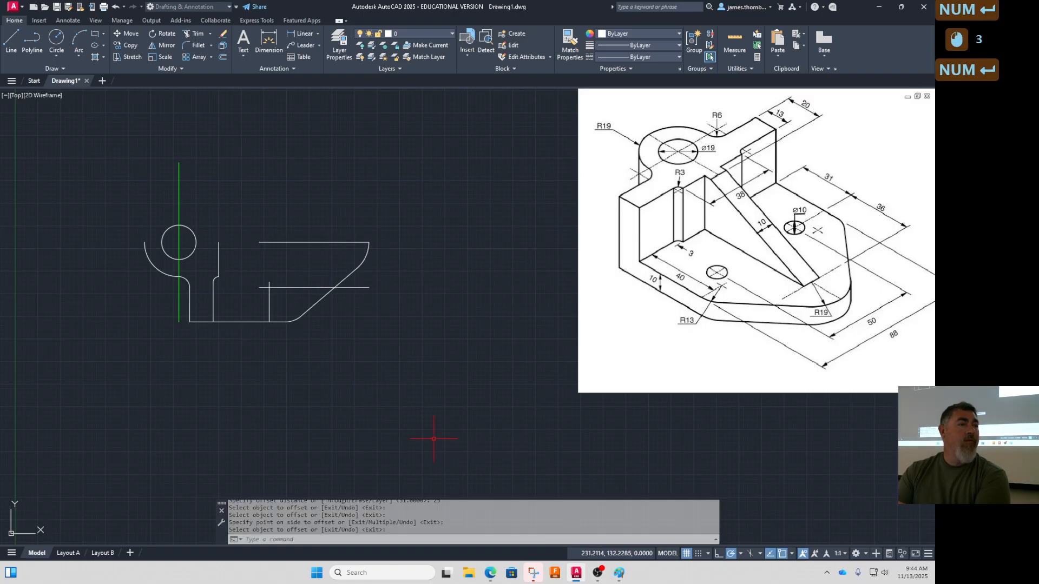
Draw a circle of diameter 10 centred where the vertical 31 offset line meets the lower horizontal offset line
click(304, 290)
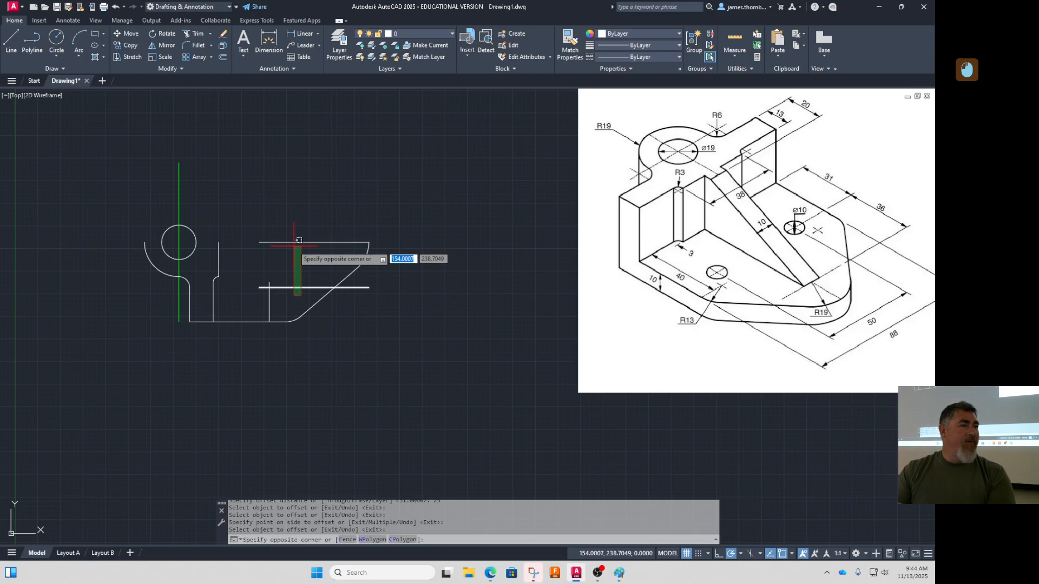
click(292, 294)
text(c)
key(Return)
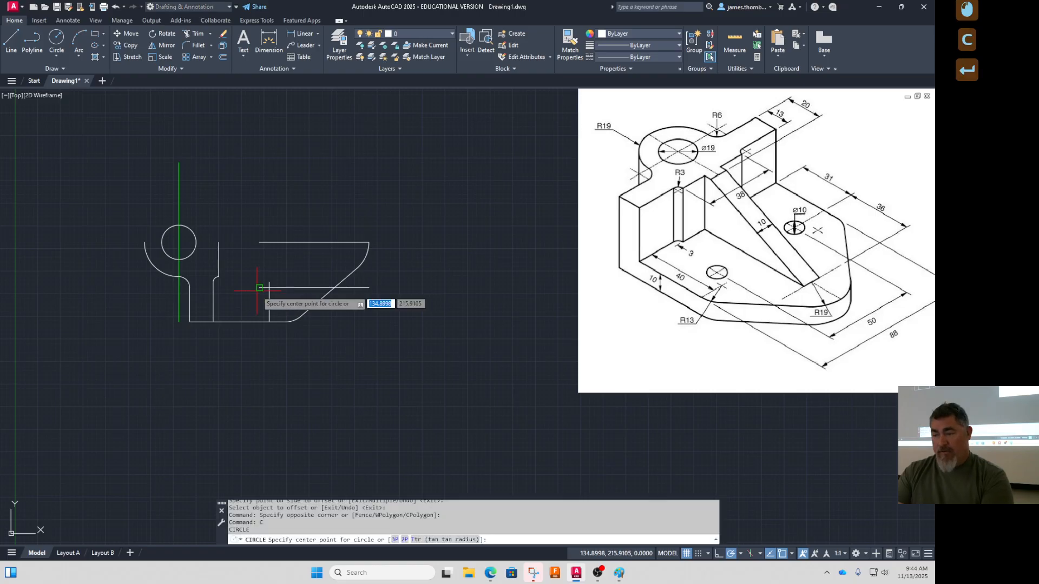
click(270, 287)
text(d)
key(Return)
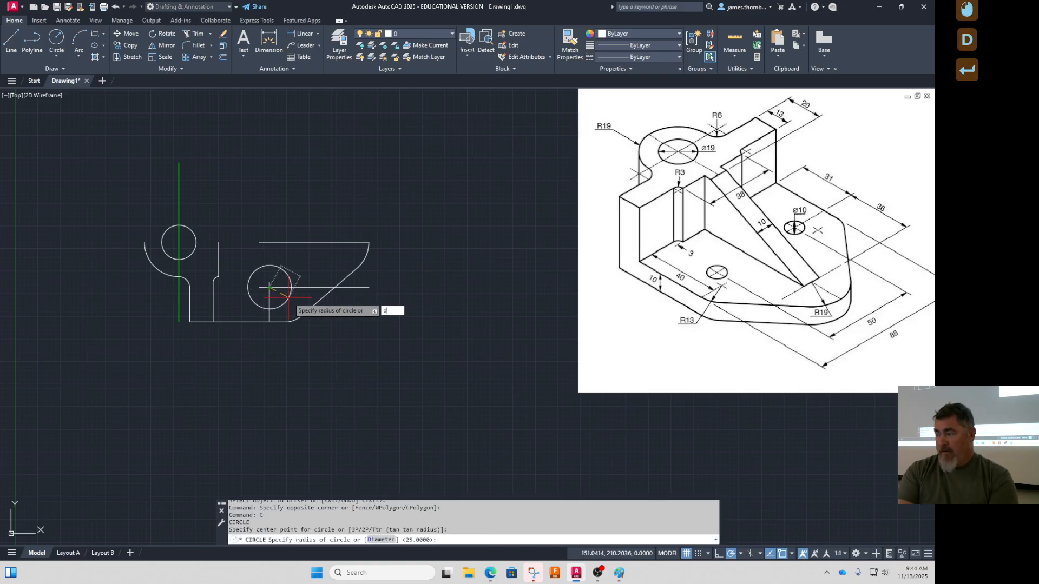
text(10)
key(Return)
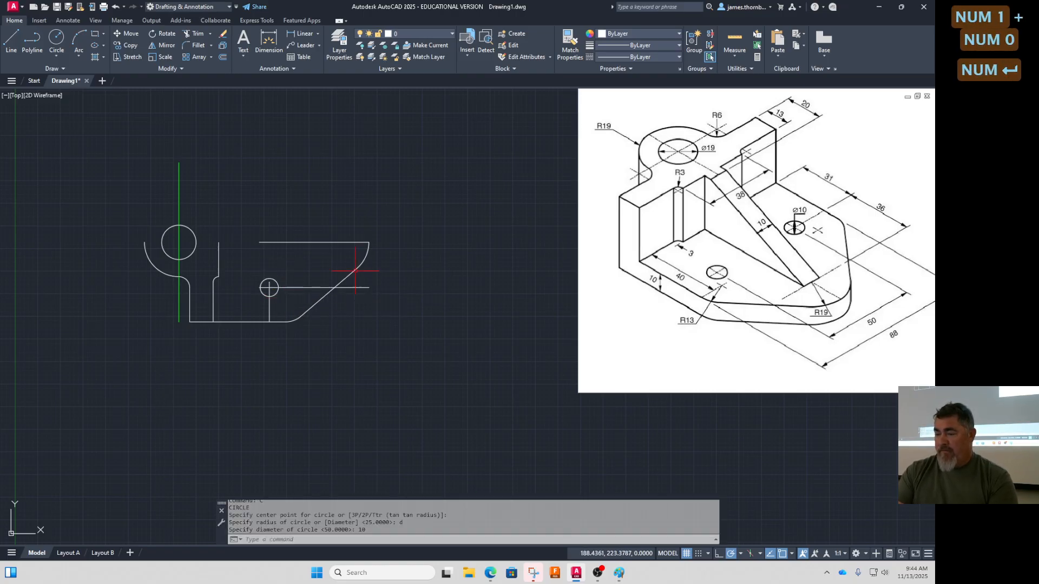
Delete the two horizontal construction lines and the vertical 31 offset line around the small hole
click(325, 224)
click(297, 288)
click(283, 302)
click(259, 310)
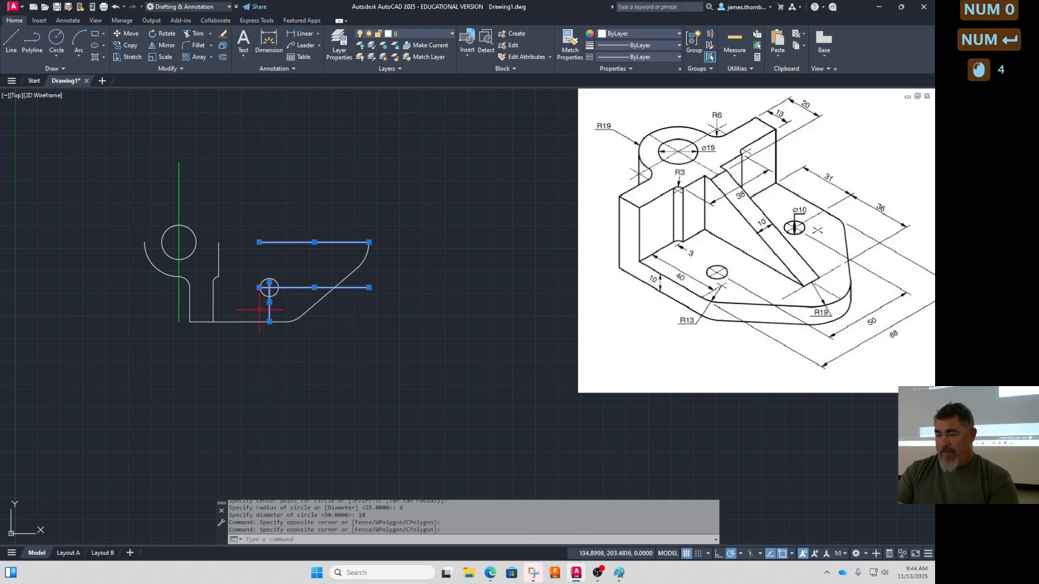
key(Delete)
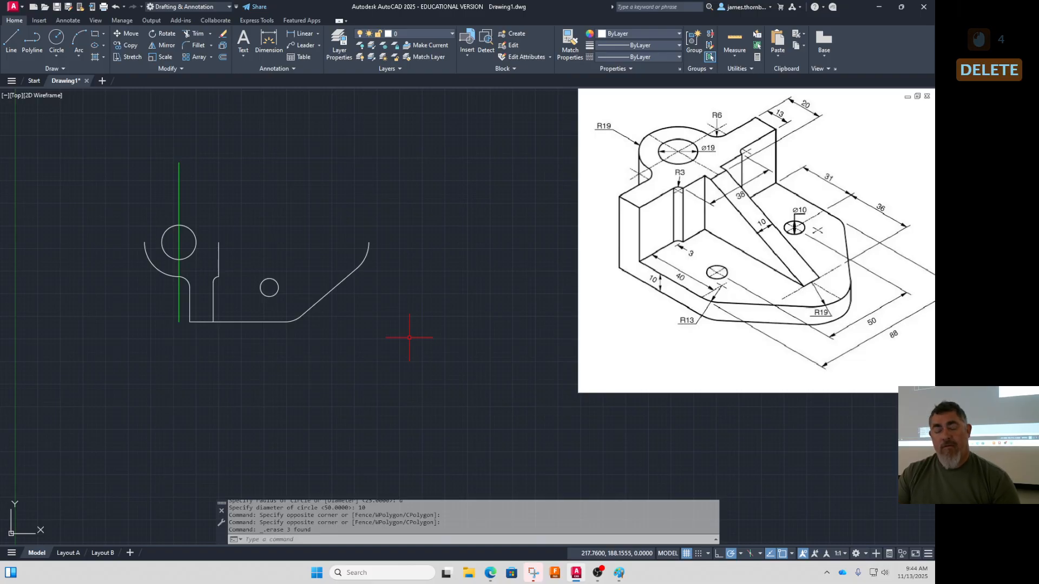
Undo the deletion of the construction lines and the drawing of the diameter 10 circle
key(ctrl)
key(ctrl+z)
key(ctrl+z)
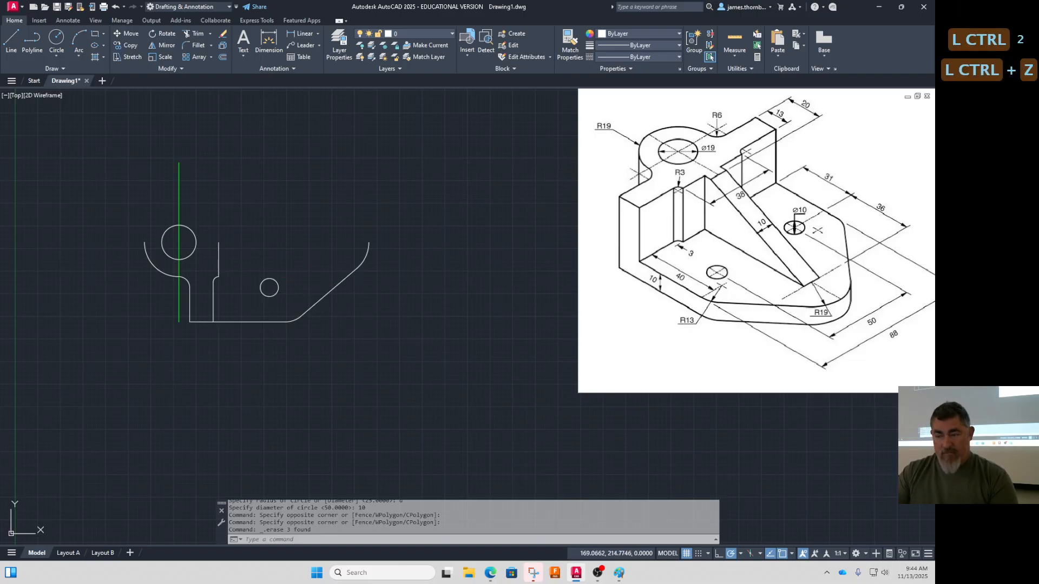
Delete the two horizontal construction lines, keeping the vertical 31 offset line
click(296, 284)
click(294, 290)
click(299, 227)
click(301, 260)
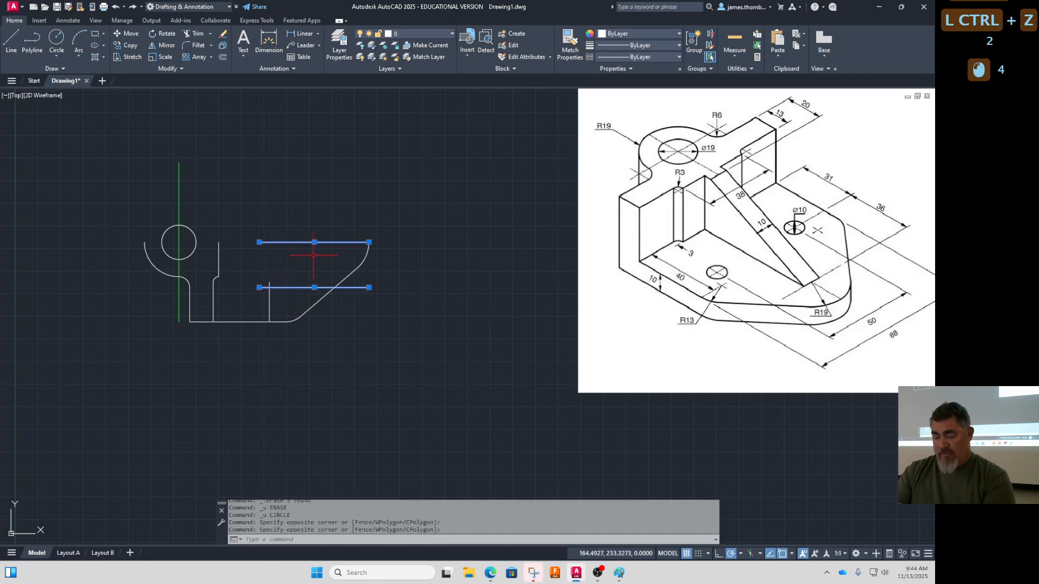
key(Delete)
Draw a construction circle of diameter 50 centred above the 31 offset line, level with the right-hand arc's upper end
text(c)
key(Return)
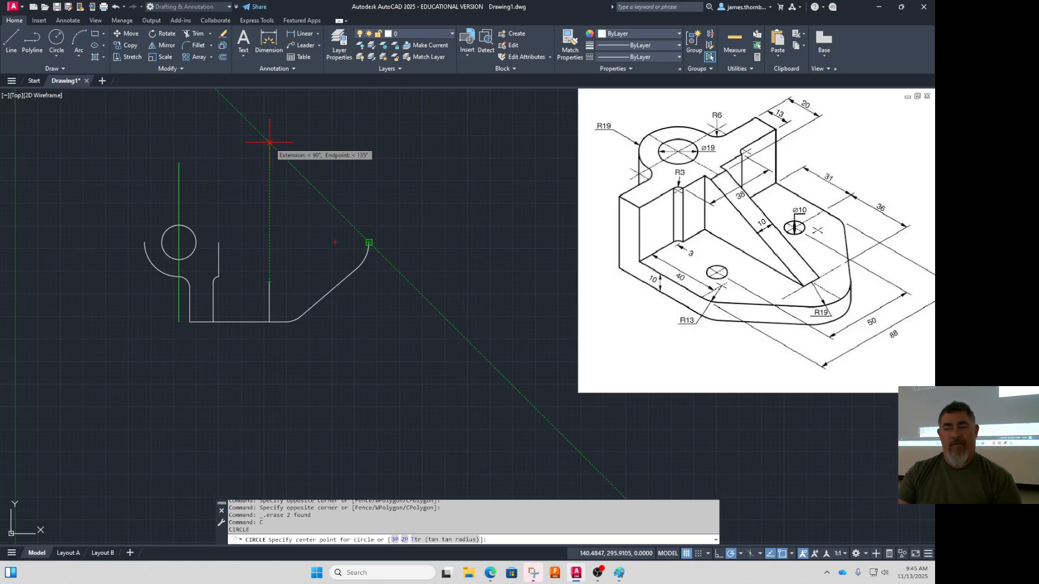
click(269, 242)
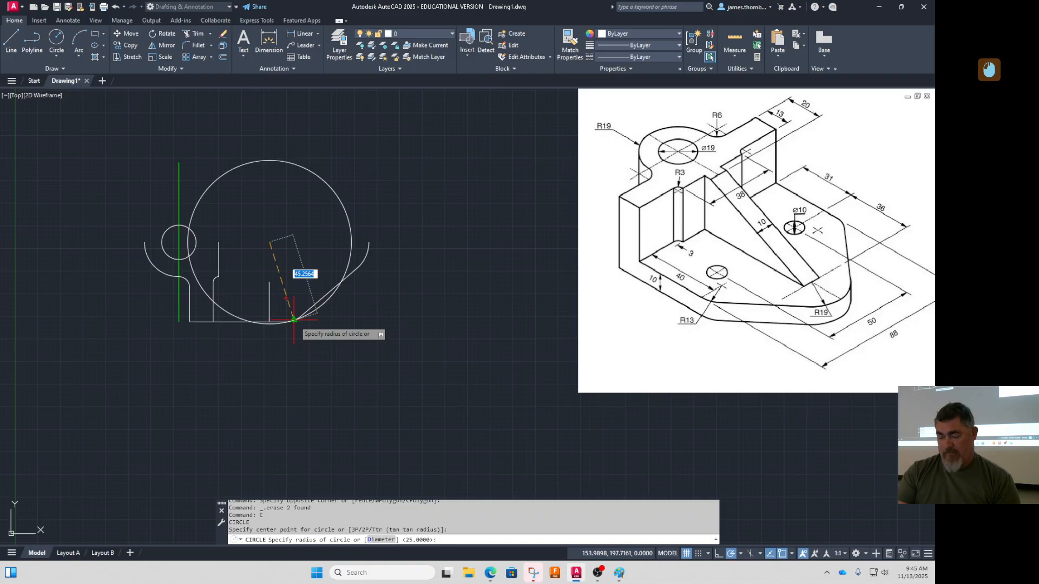
text(d)
key(Return)
text(50)
key(Return)
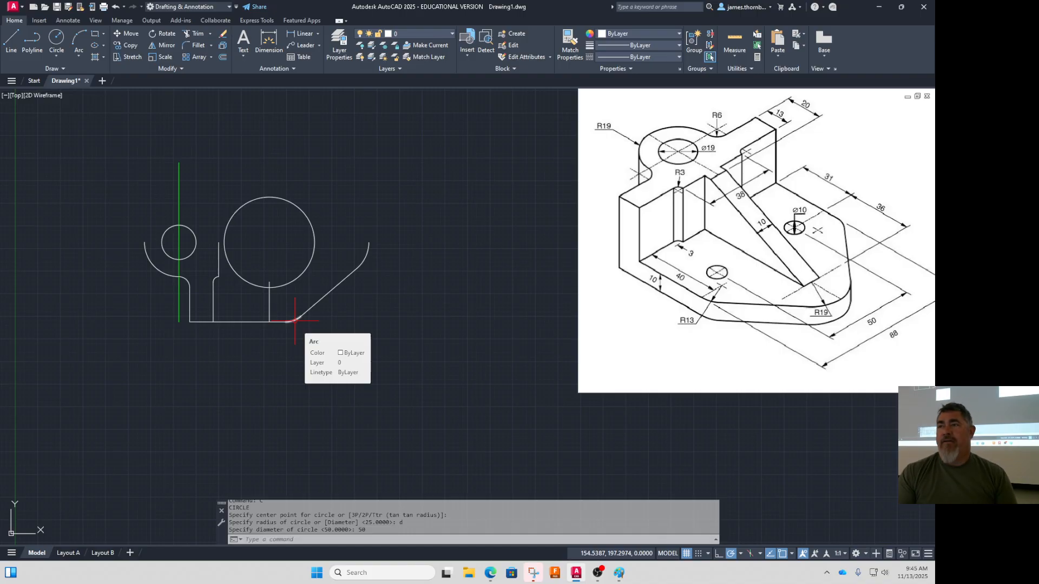
Draw a hole circle of diameter 10 centred on the lowest point of the diameter 50 circle
text(c)
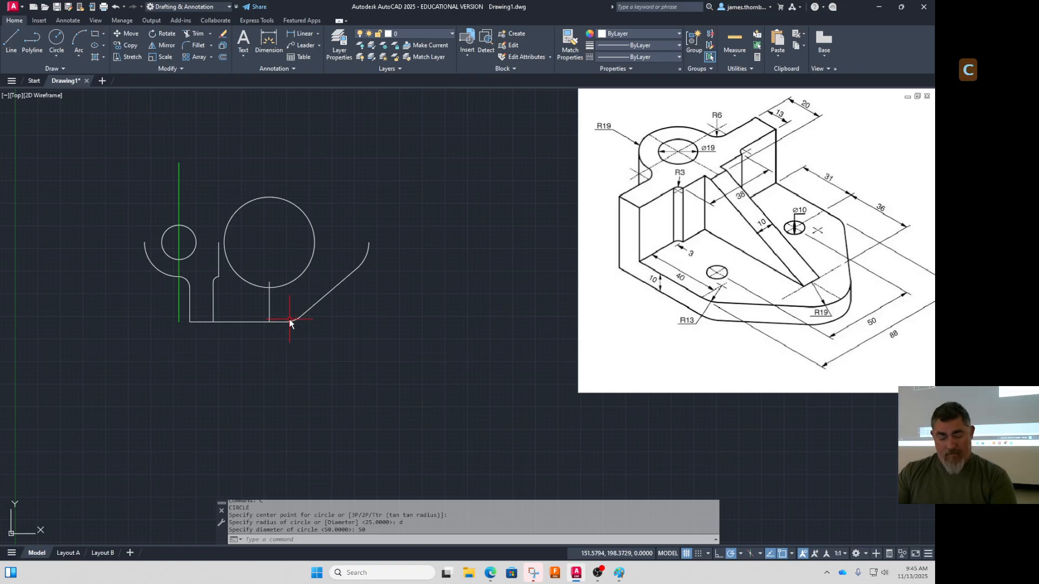
key(Return)
click(269, 287)
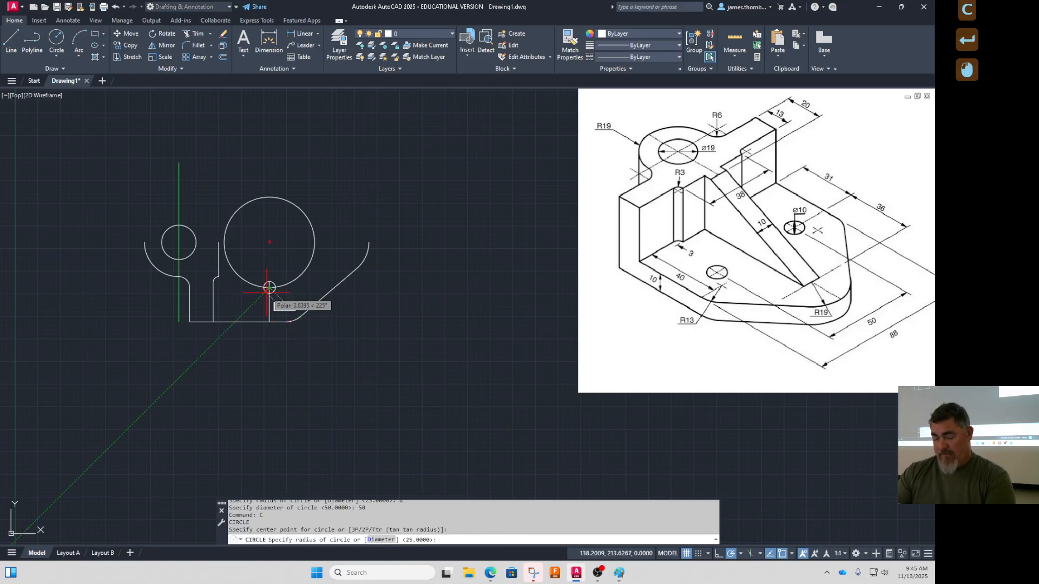
text(d)
key(Return)
text(10)
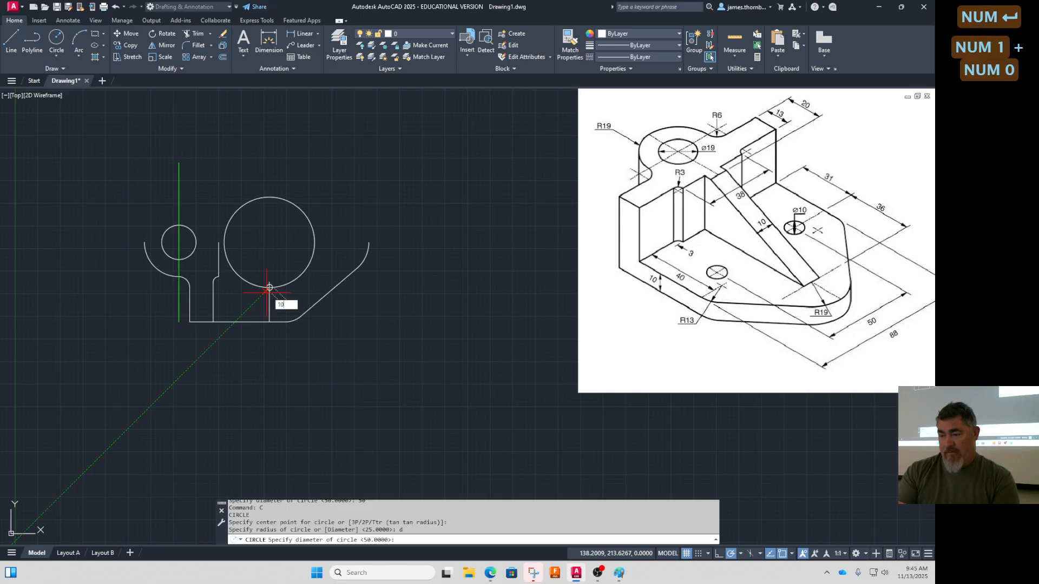
key(Return)
Delete the diameter 50 construction circle and the vertical 31 offset line
click(306, 272)
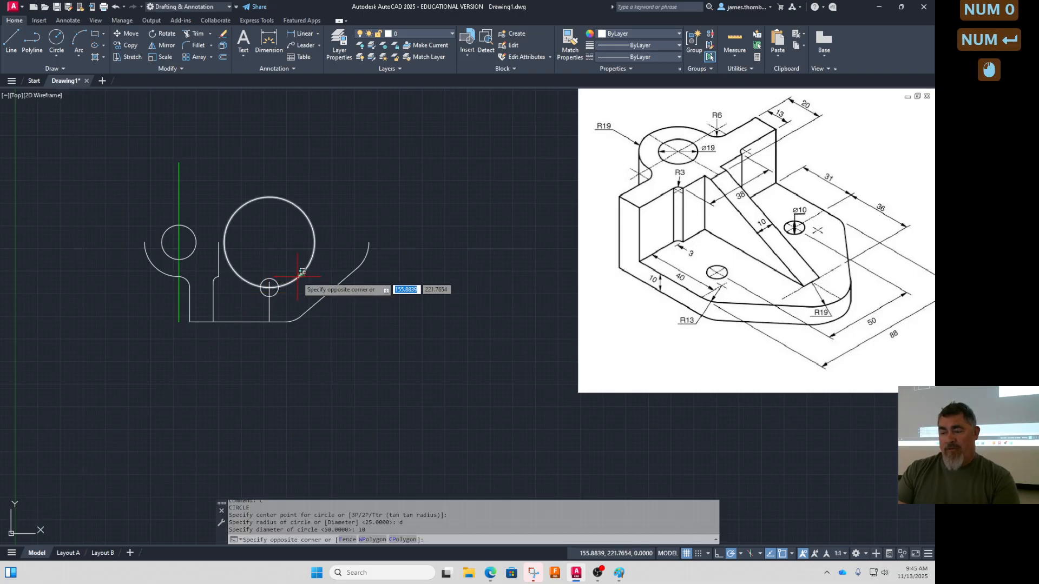
click(293, 279)
click(279, 306)
click(264, 303)
key(Delete)
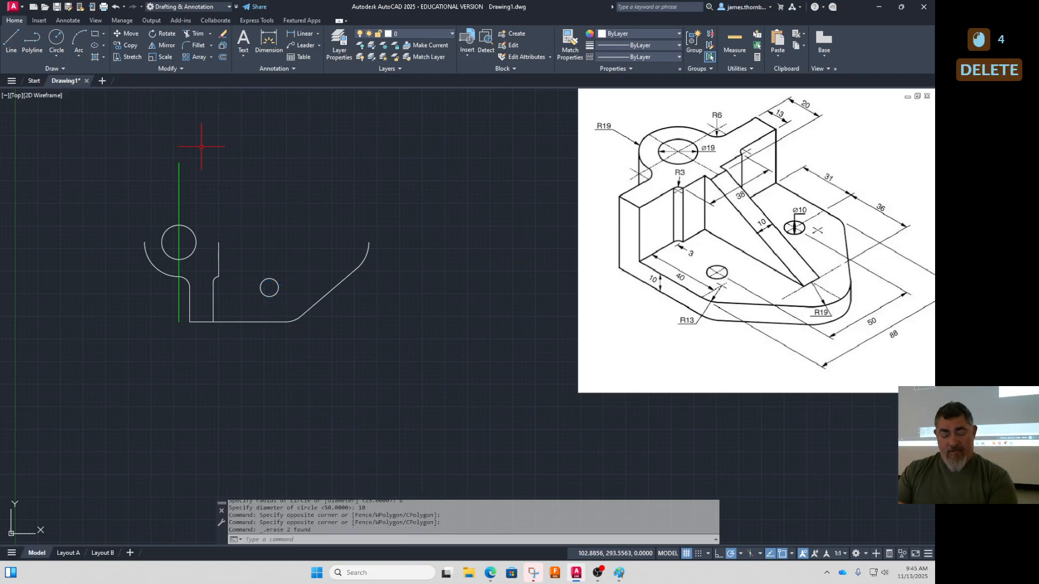
text(L)
key(Return)
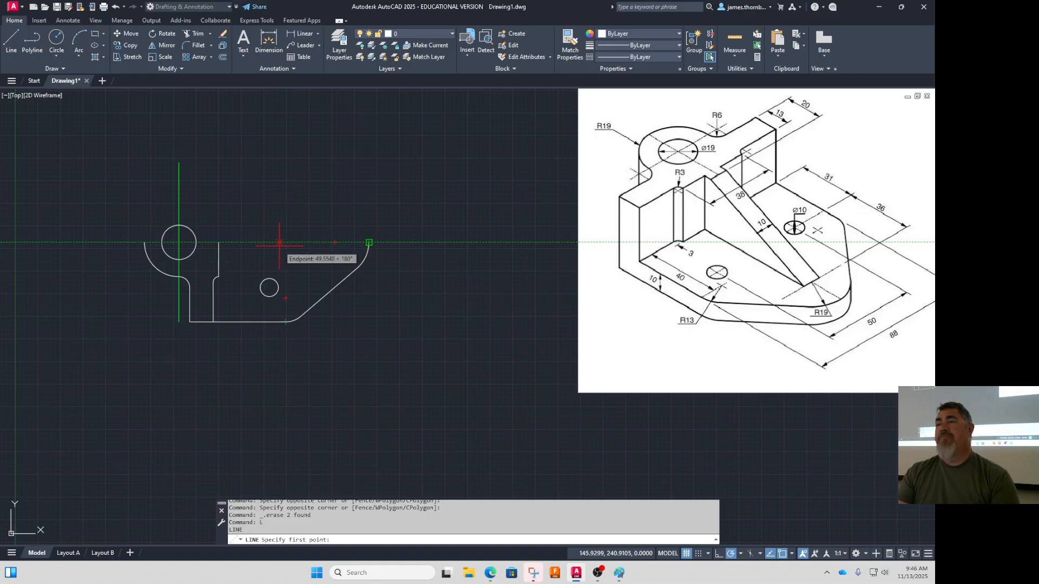
key(Escape)
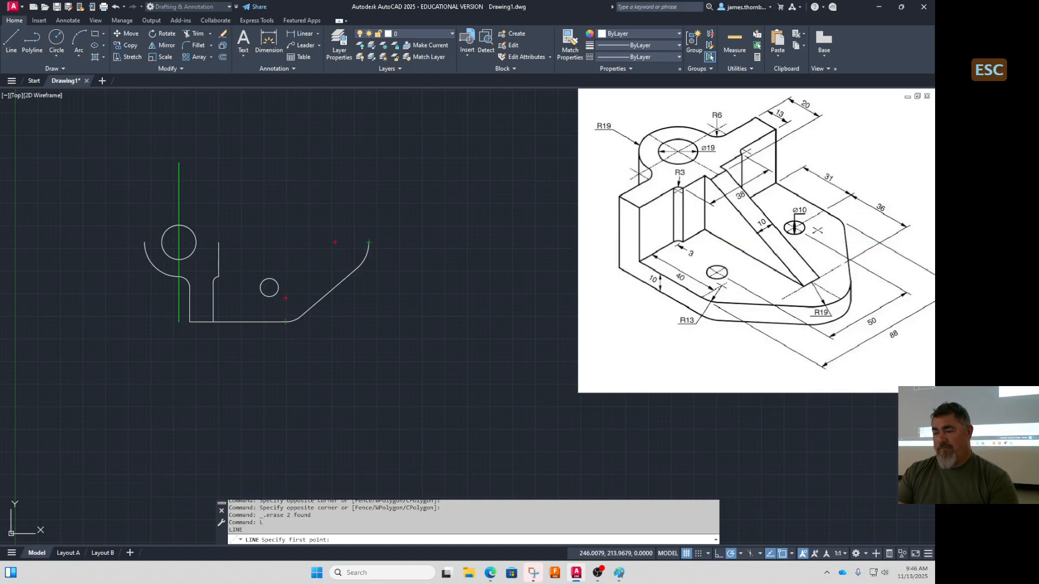
click(283, 279)
key(Escape)
middle_drag(401, 297, 414, 305)
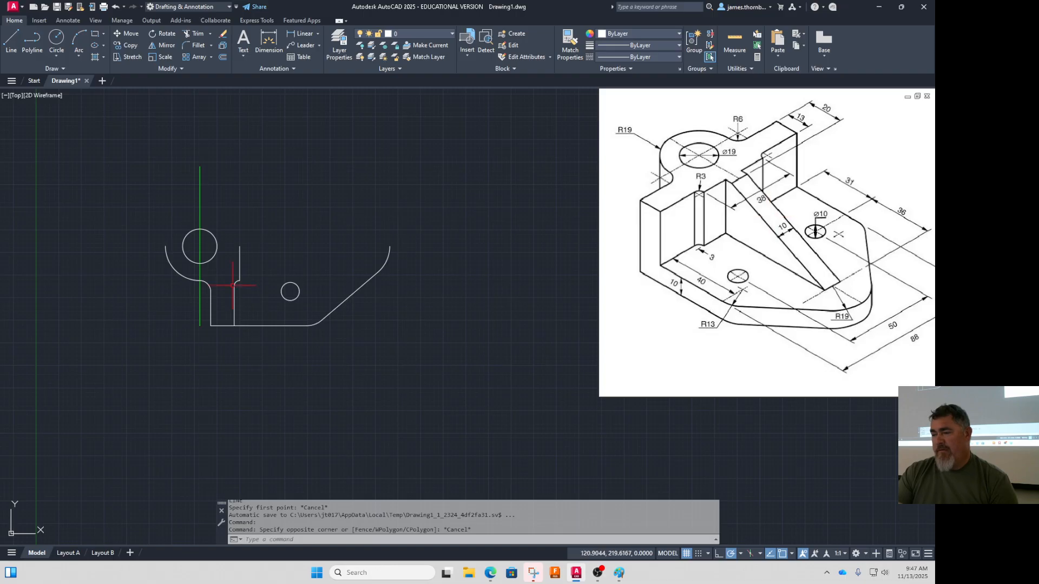
Mirror the lower-half outline, inner edges and small hole about the horizontal centreline through the right-hand arc's end, keeping the source objects
click(448, 210)
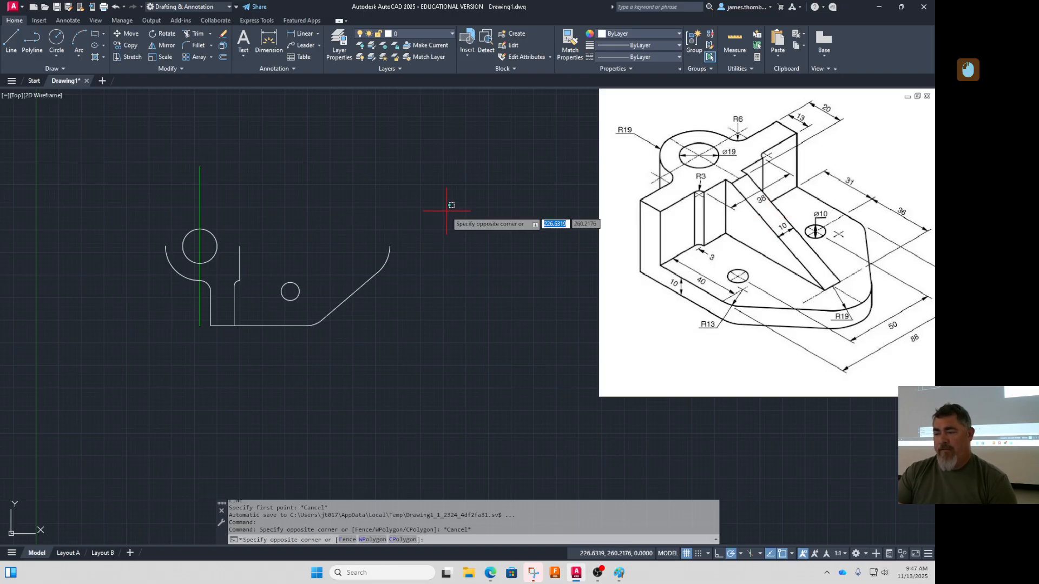
click(447, 210)
click(426, 182)
click(232, 381)
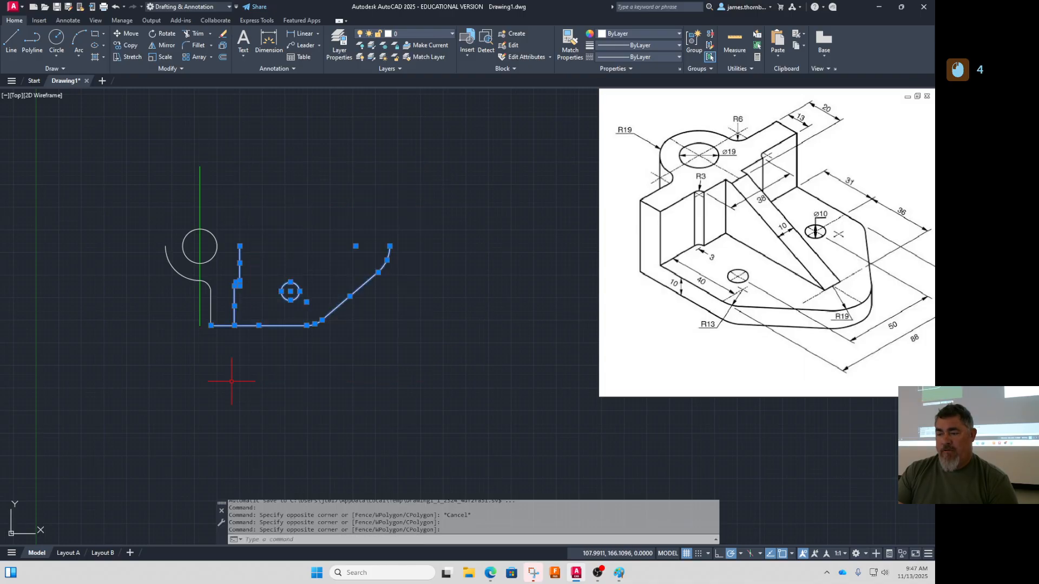
click(176, 243)
click(155, 283)
click(136, 268)
click(263, 365)
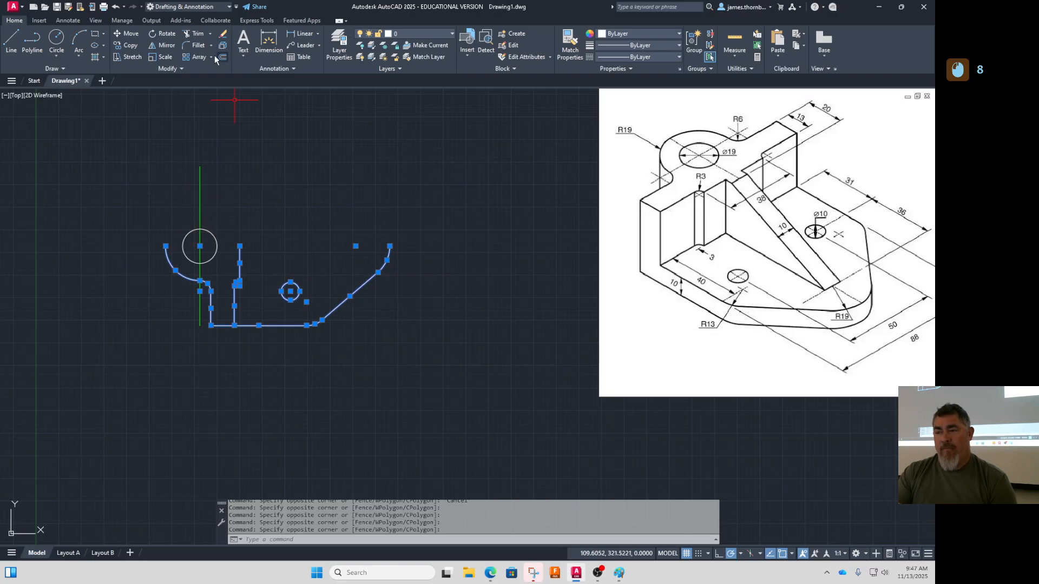
click(163, 46)
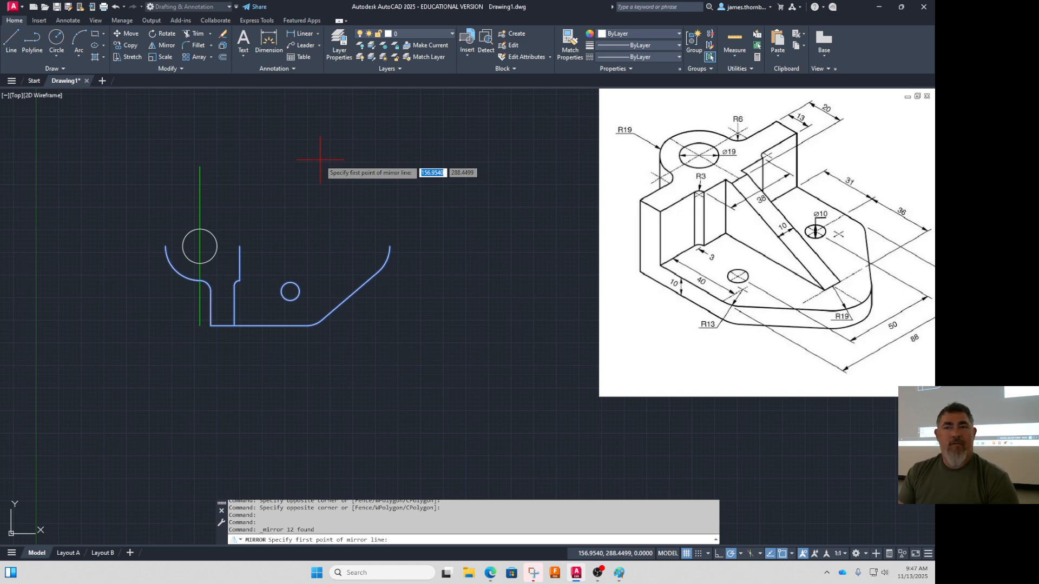
click(240, 246)
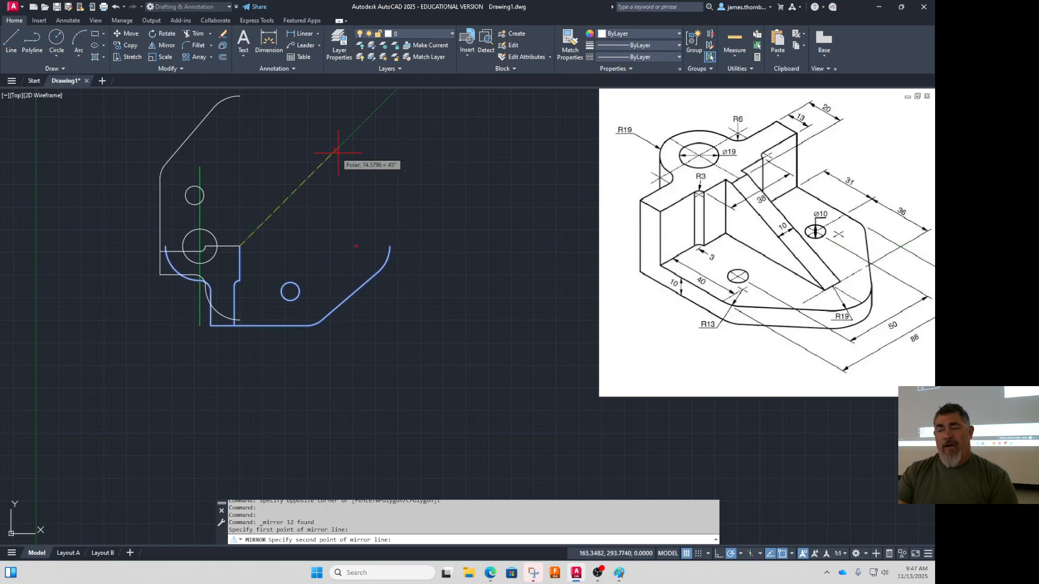
click(443, 246)
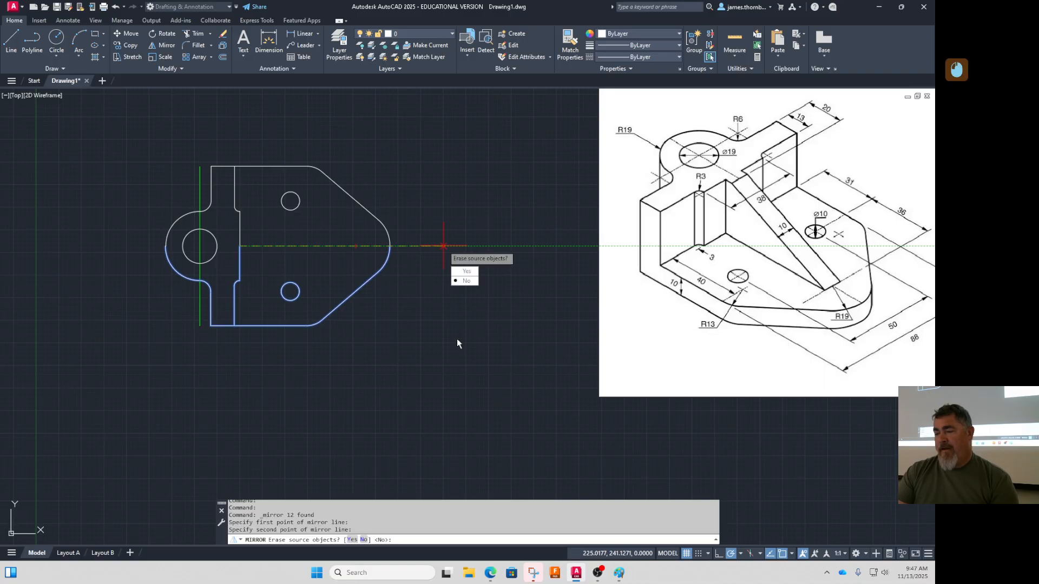
click(466, 284)
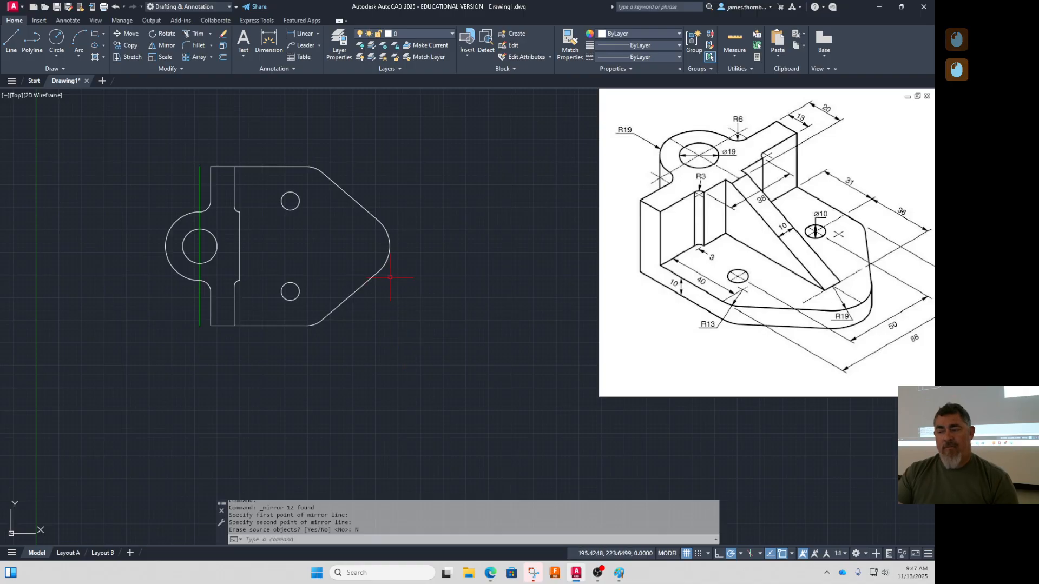
Try to join the two arcs at the right-hand tip, declining the conversion to a circle
click(385, 230)
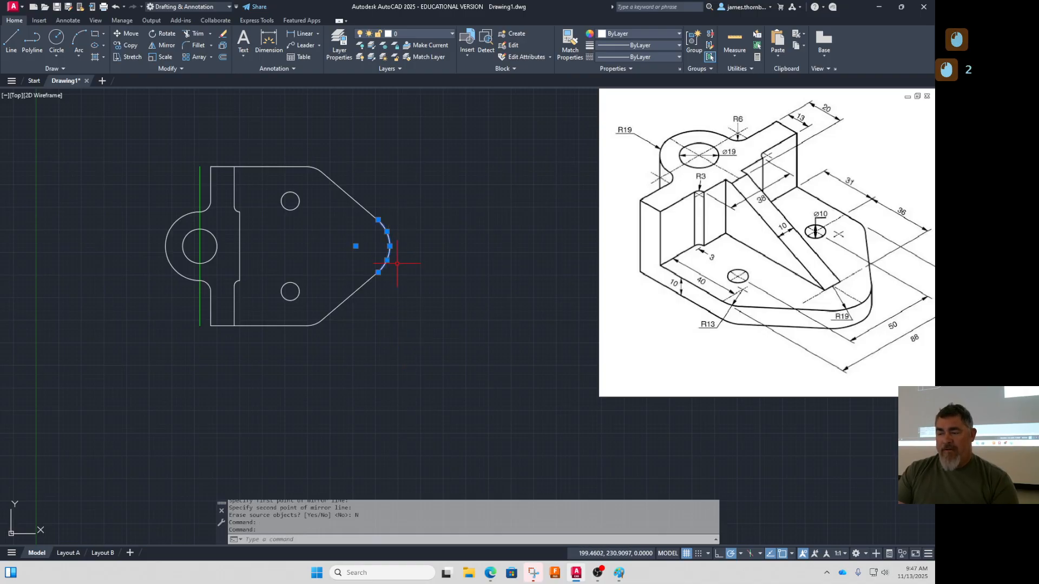
key(Escape)
text(join)
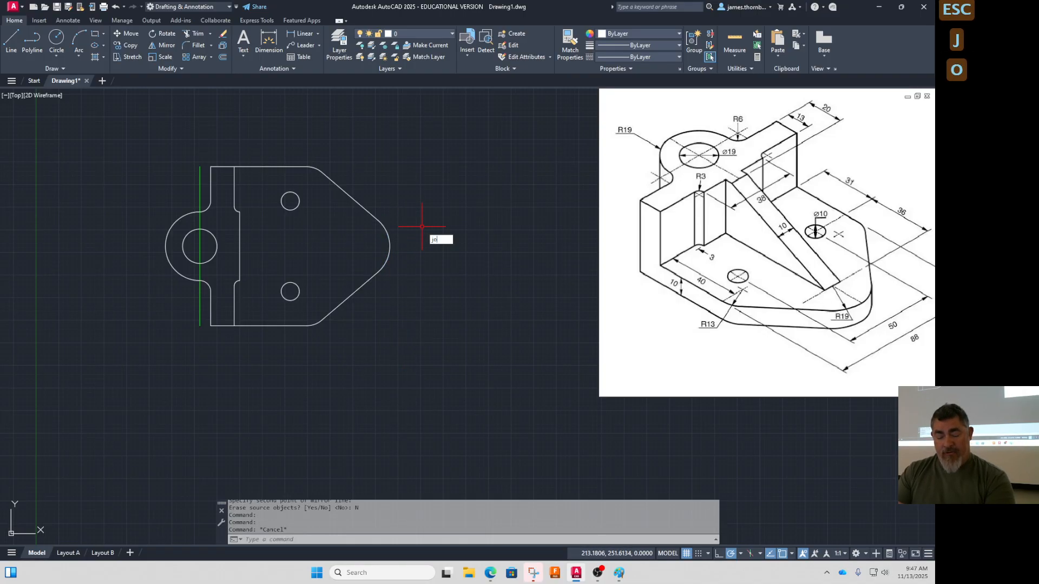
key(Return)
click(408, 235)
click(389, 245)
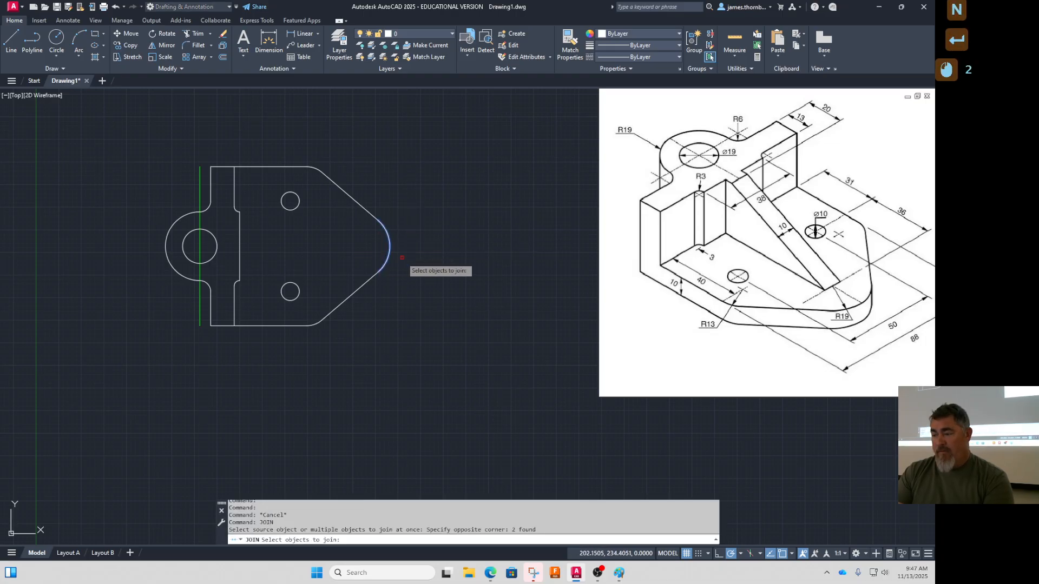
key(Return)
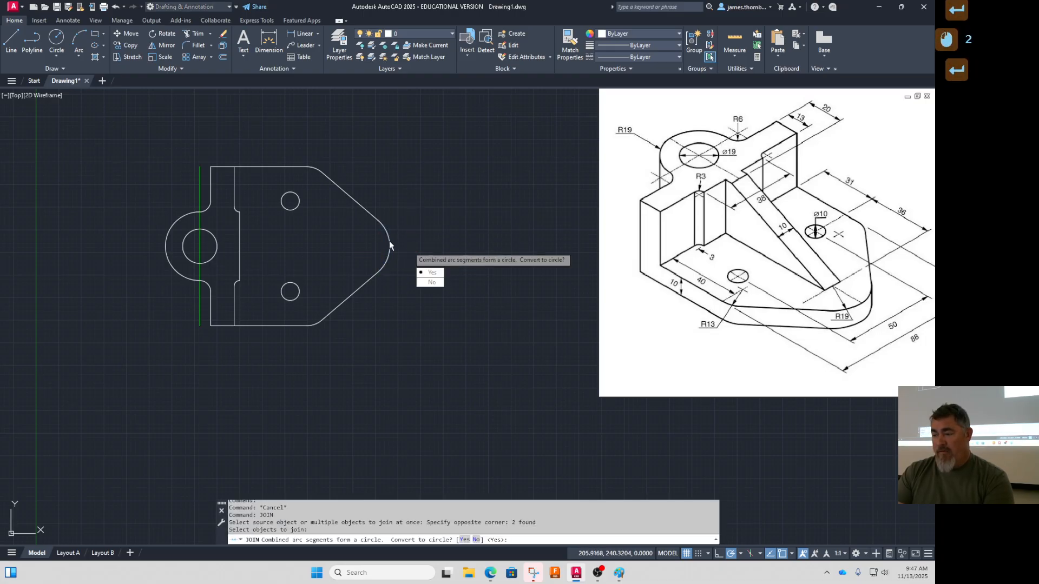
click(436, 283)
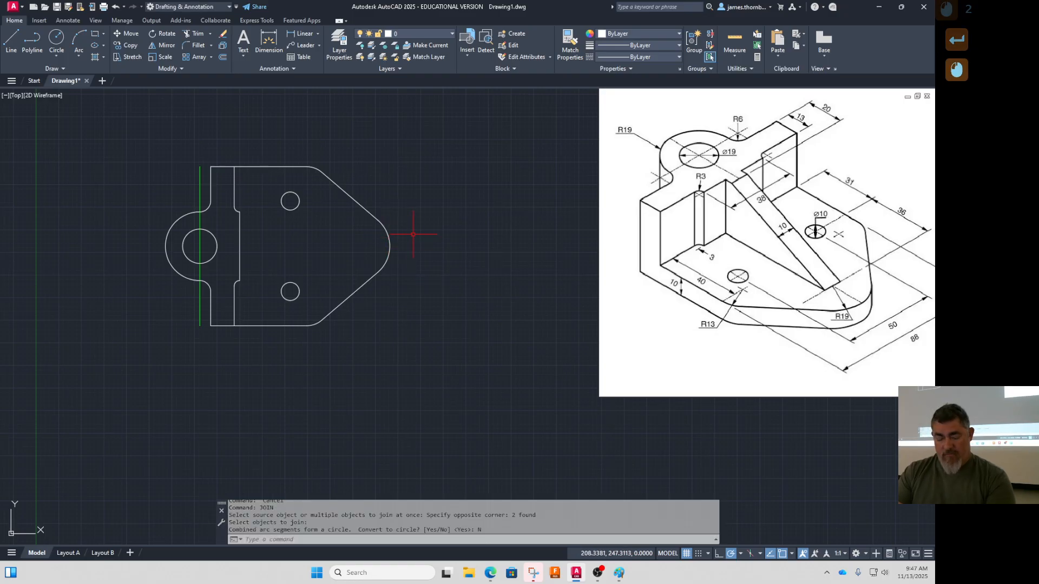
Join the two arcs at the right-hand tip and convert them to a full circle
key(Return)
click(391, 234)
click(414, 262)
key(Return)
click(433, 274)
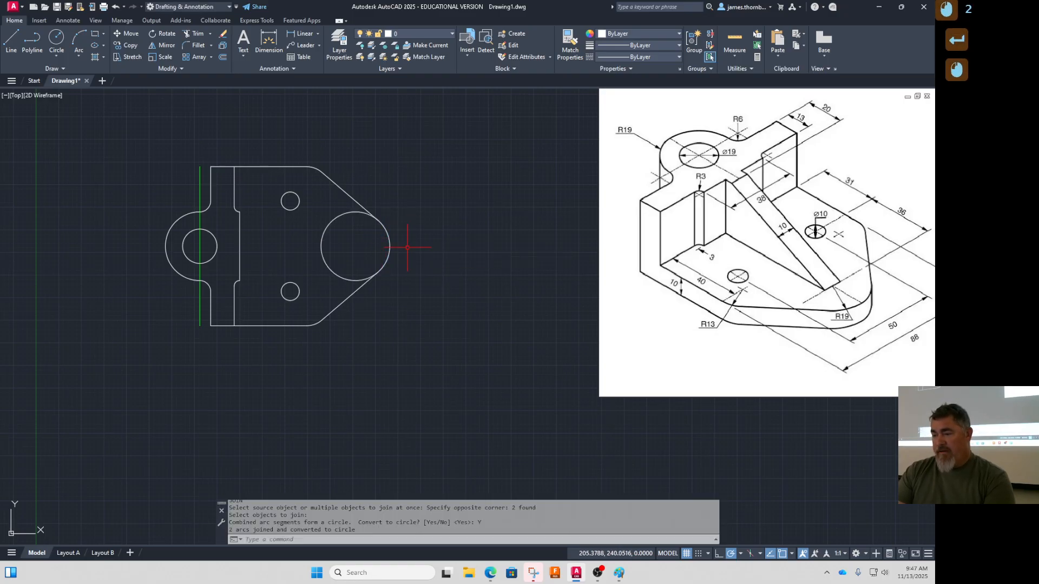
Trim away the part of the right-hand circle inside the outline, leaving only the tip arc
text(tr)
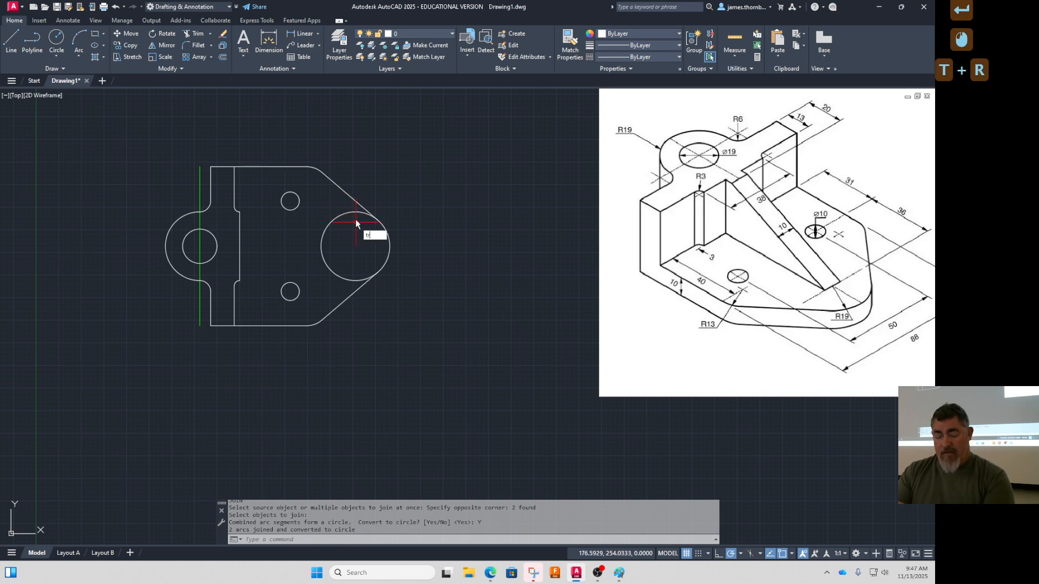
key(Return)
click(352, 225)
click(329, 214)
key(Return)
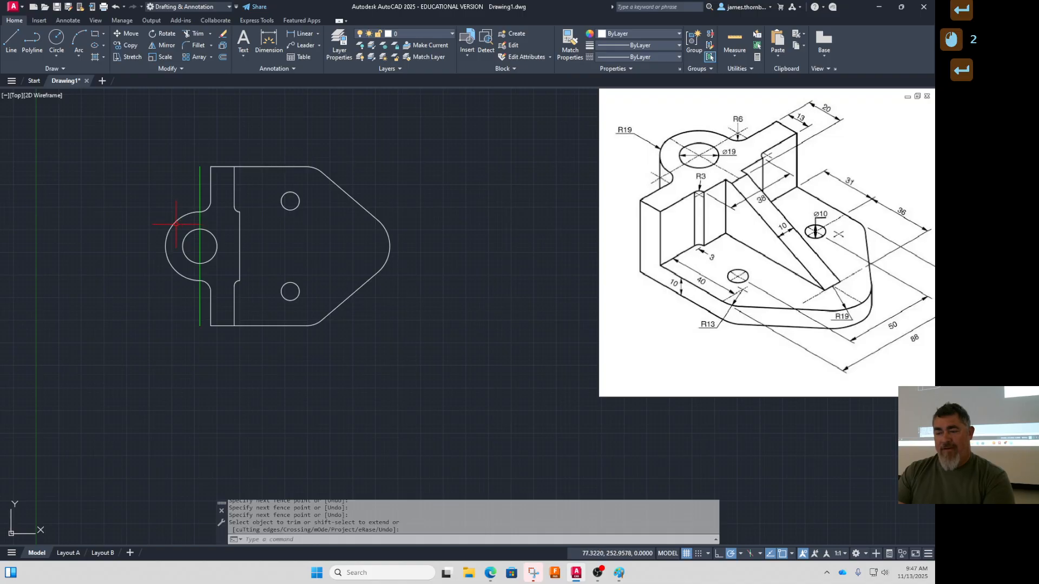
Join the upper and lower arcs of the rounded lug around the large hole into one arc
text(joi)
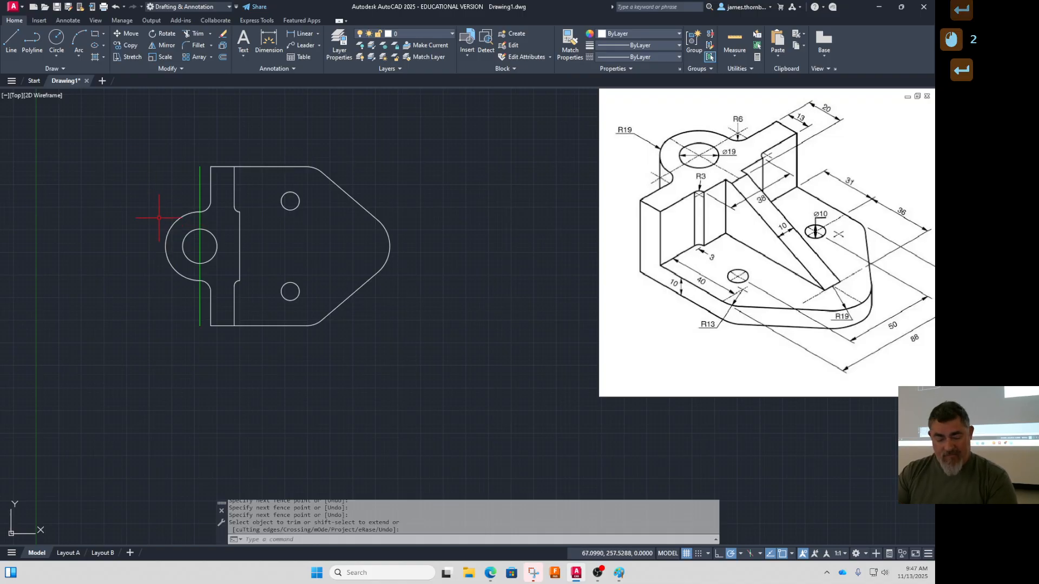
text(n)
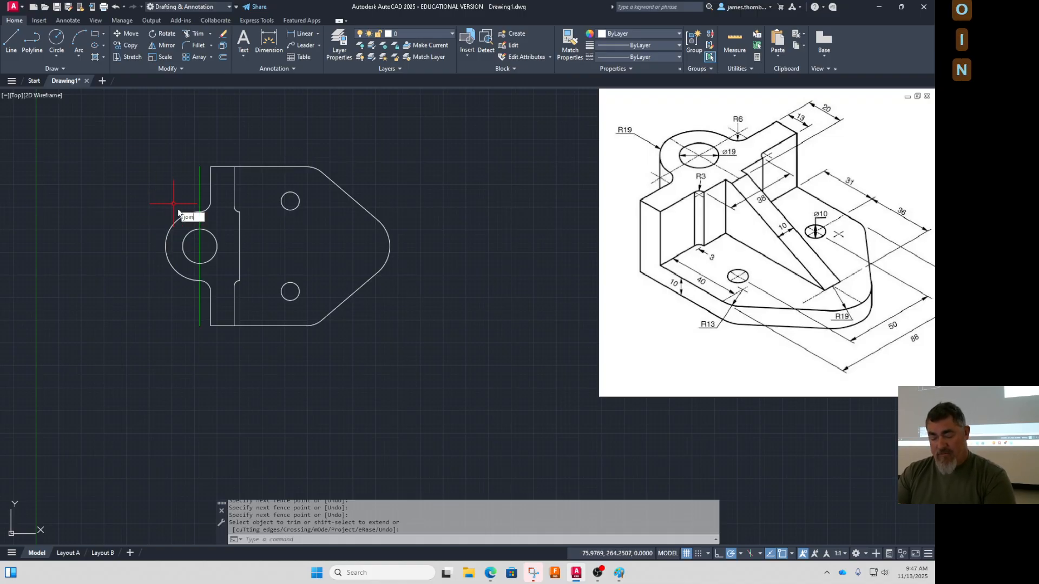
key(Return)
click(174, 221)
click(175, 267)
key(Return)
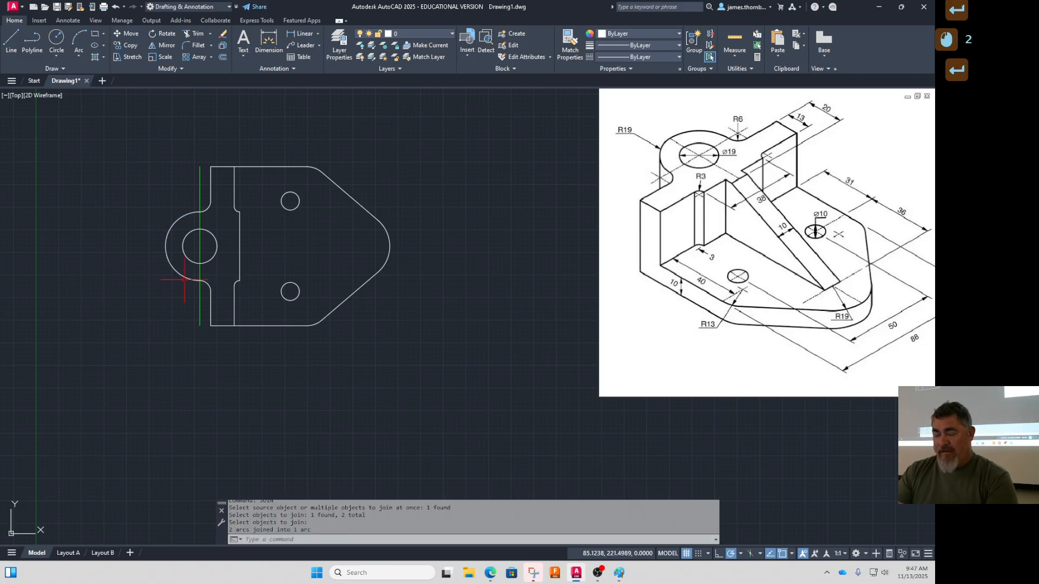
click(172, 265)
click(168, 276)
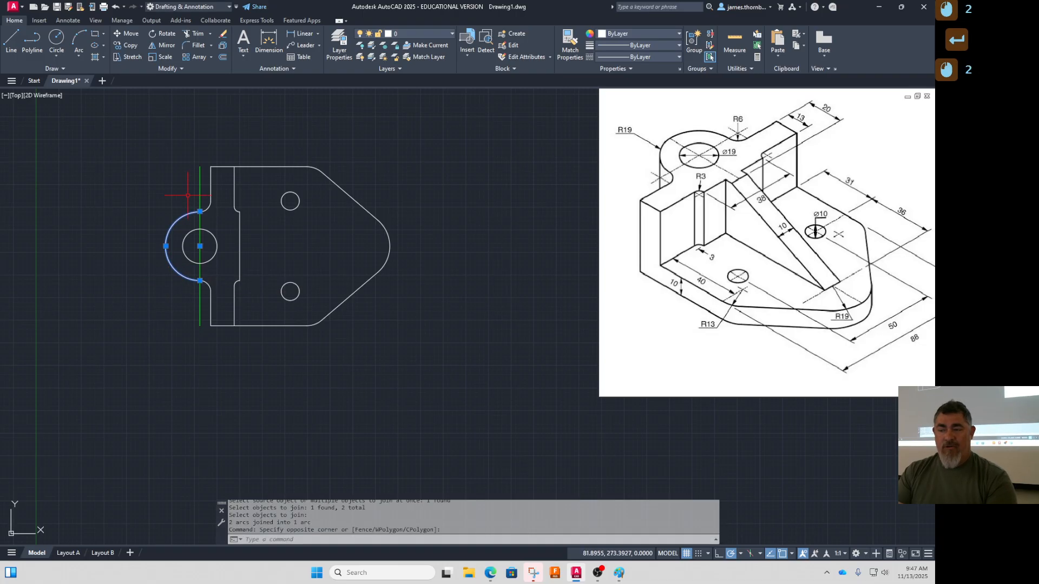
key(Escape)
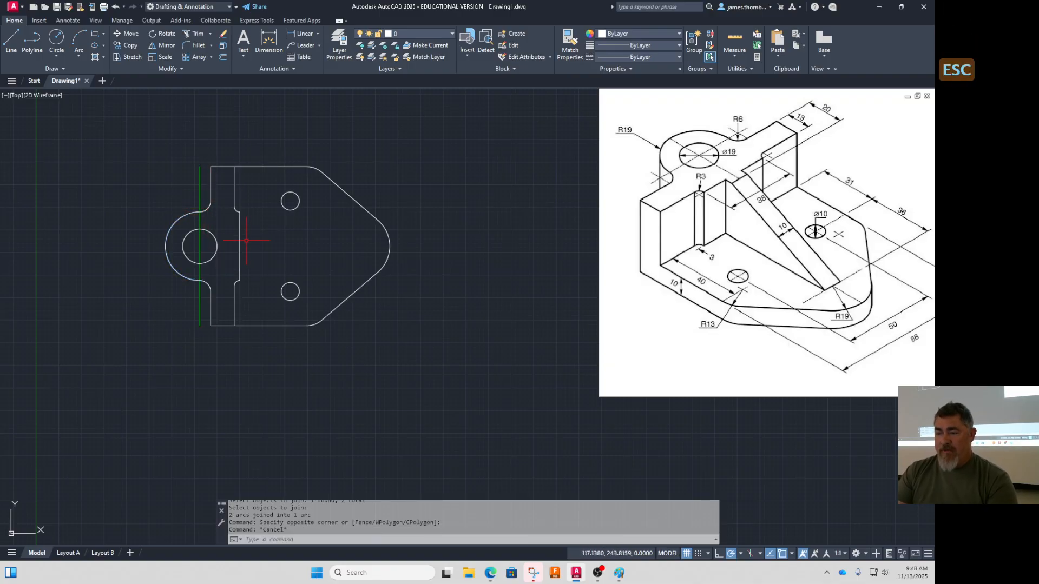
Join the two halves of the short inner vertical edge between the small fillets into one line
text(J)
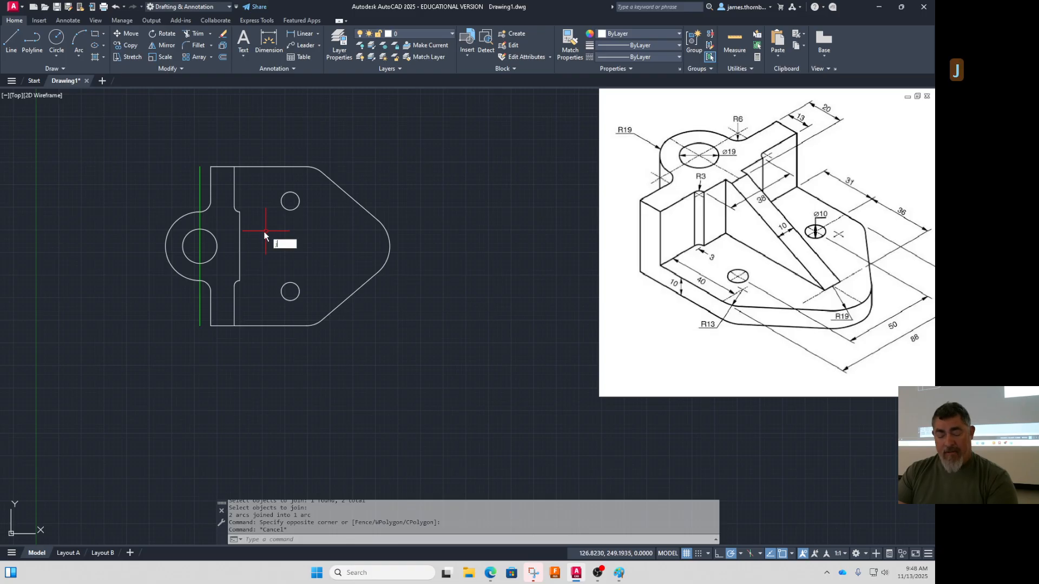
text(oin)
key(Return)
click(263, 225)
click(228, 269)
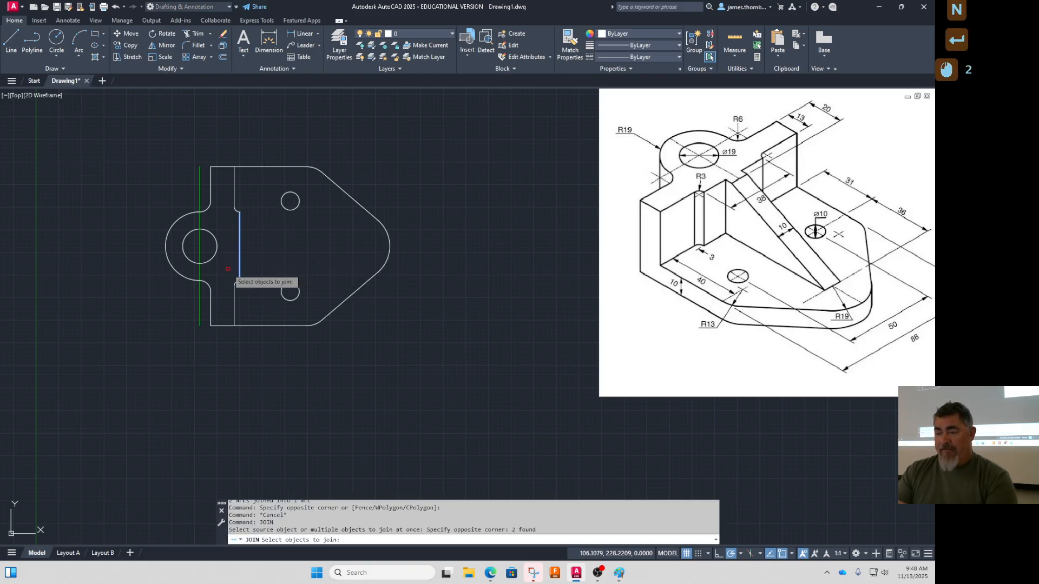
key(Return)
click(239, 261)
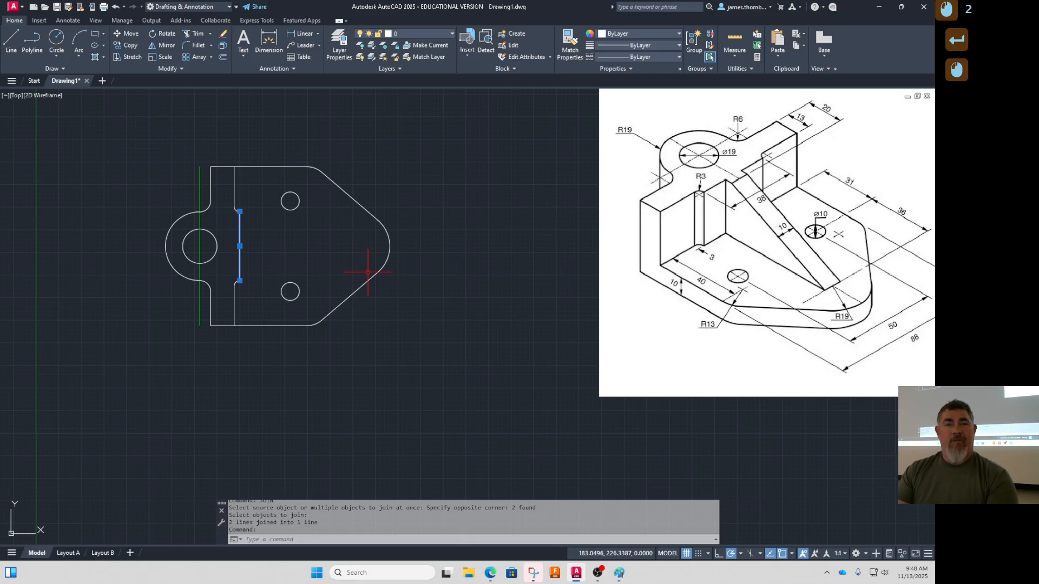
key(Escape)
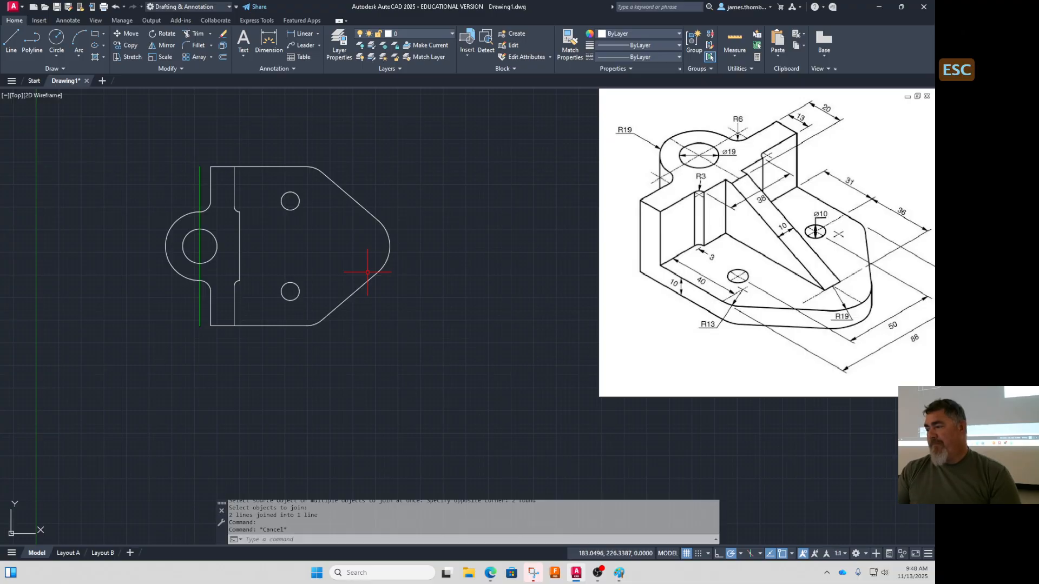
Draw a horizontal base line below the top view, spanning its full width, and stretch its right end farther past the tip
middle_drag(311, 276, 313, 250)
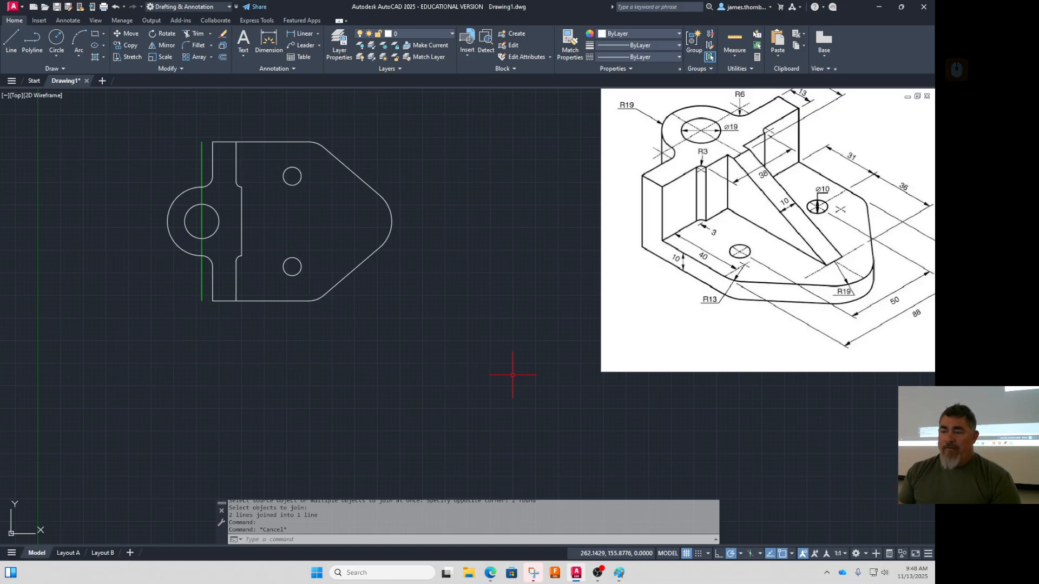
middle_drag(386, 373, 399, 293)
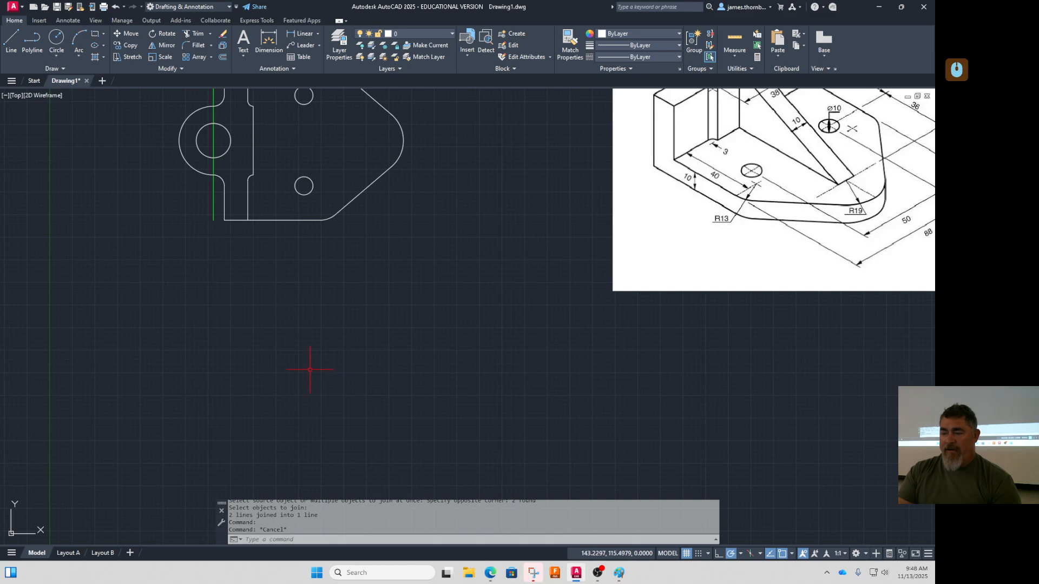
middle_drag(307, 342, 284, 373)
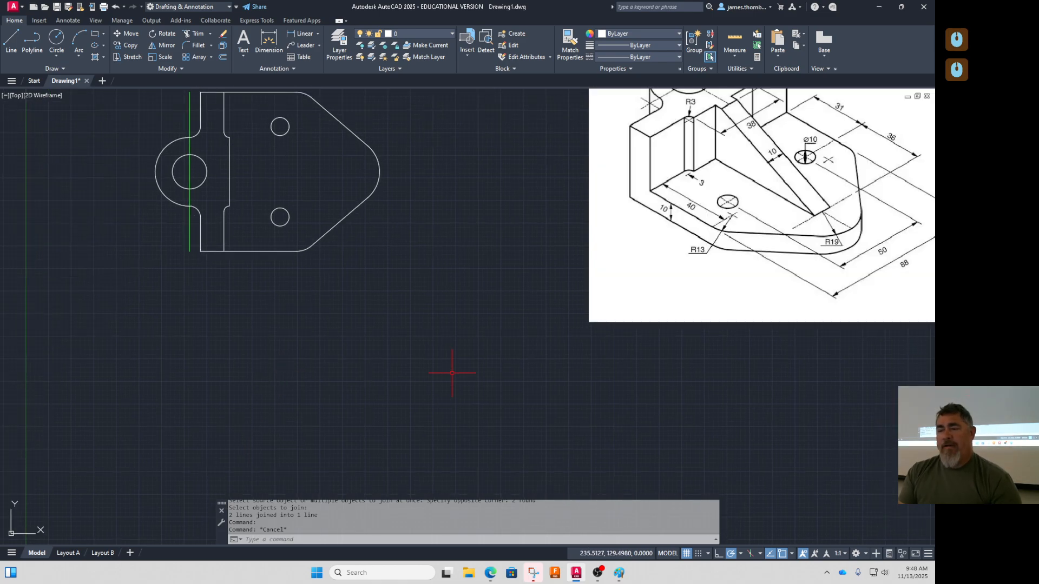
middle_drag(453, 373, 427, 390)
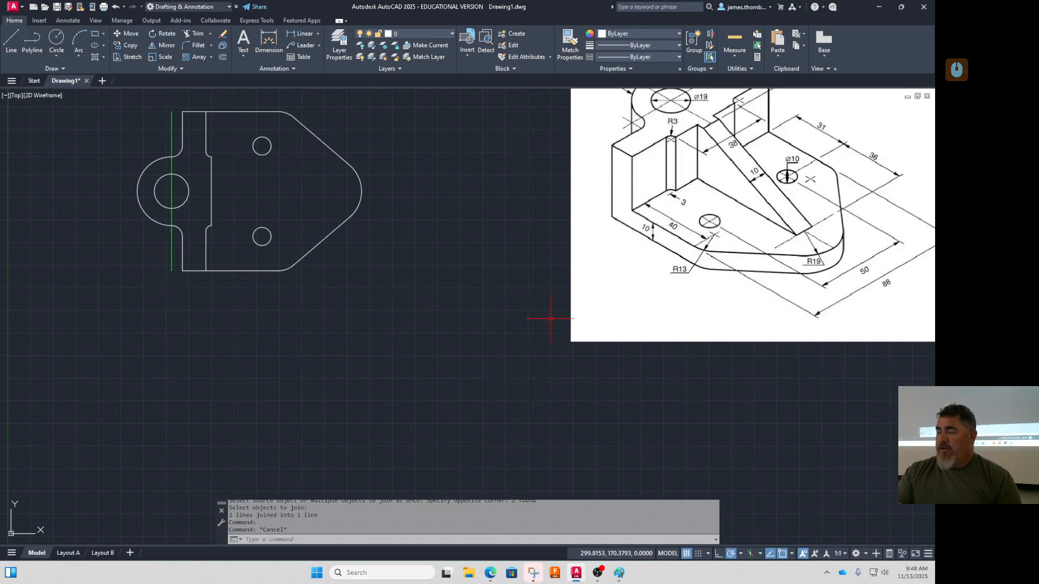
middle_drag(550, 318, 550, 323)
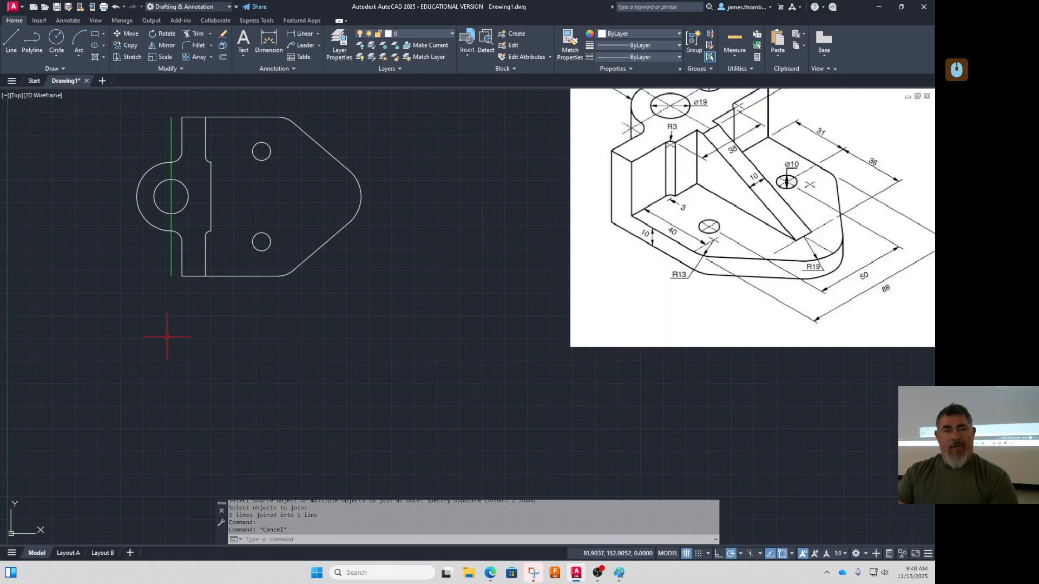
middle_drag(656, 187, 649, 224)
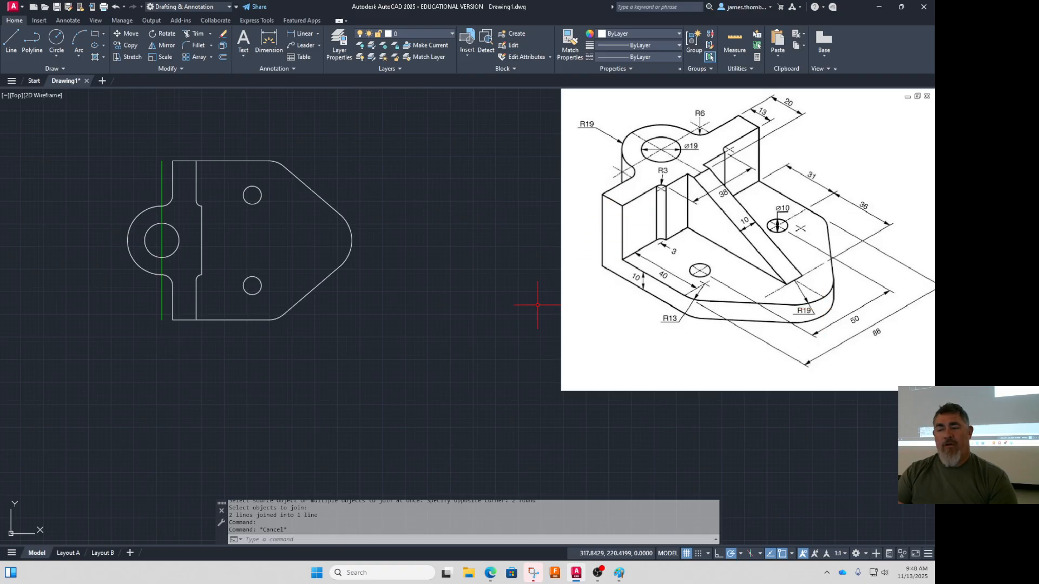
scroll(428, 348, down, 2)
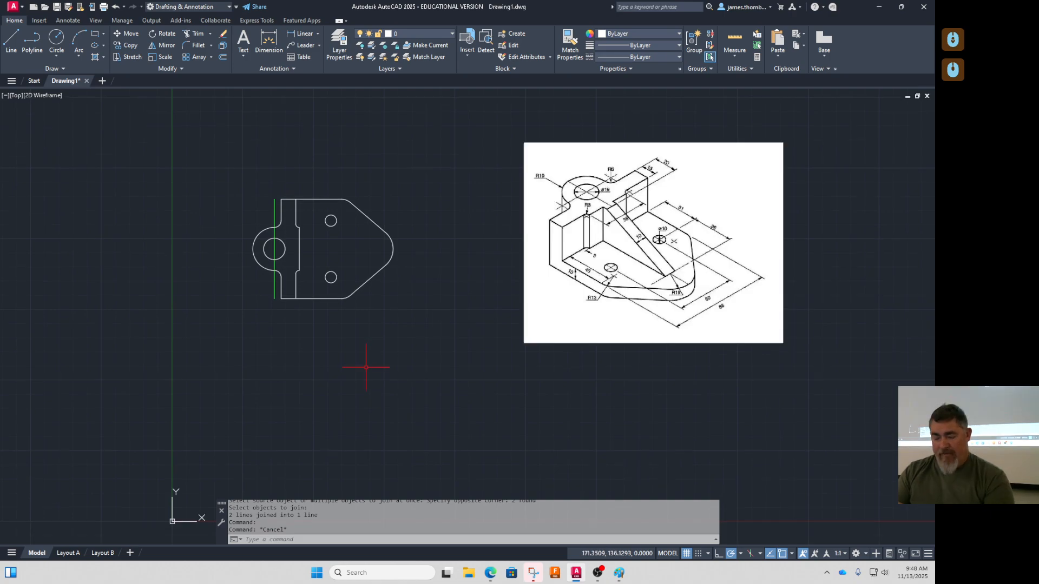
text(l)
key(Return)
click(205, 399)
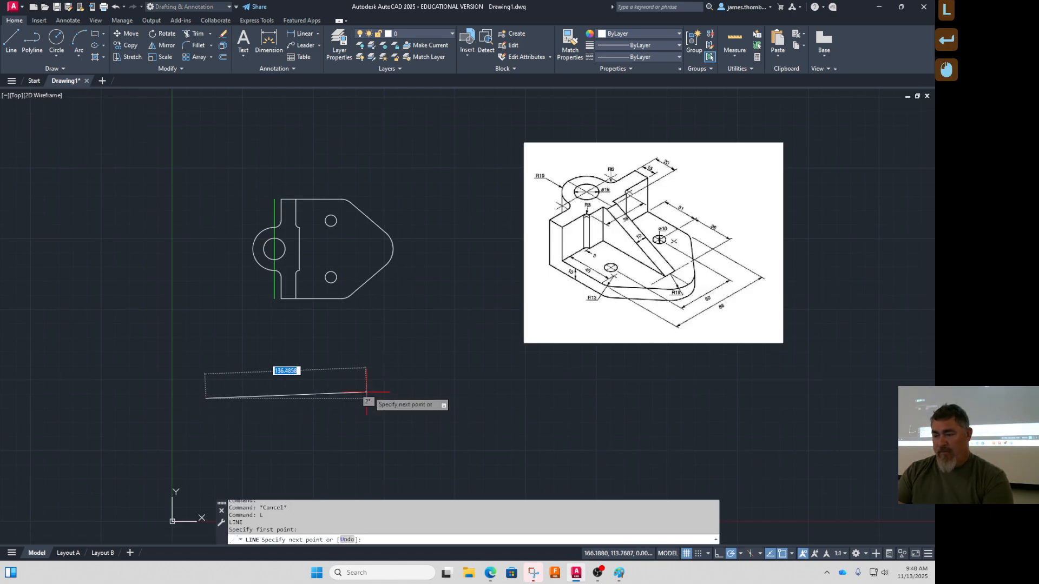
click(403, 399)
key(Return)
click(395, 399)
click(386, 421)
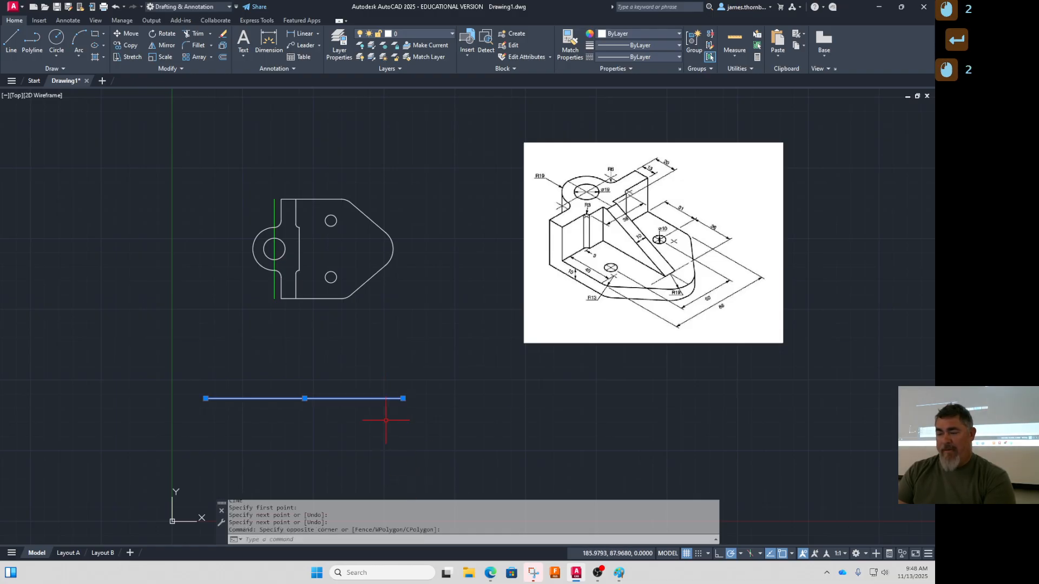
click(403, 399)
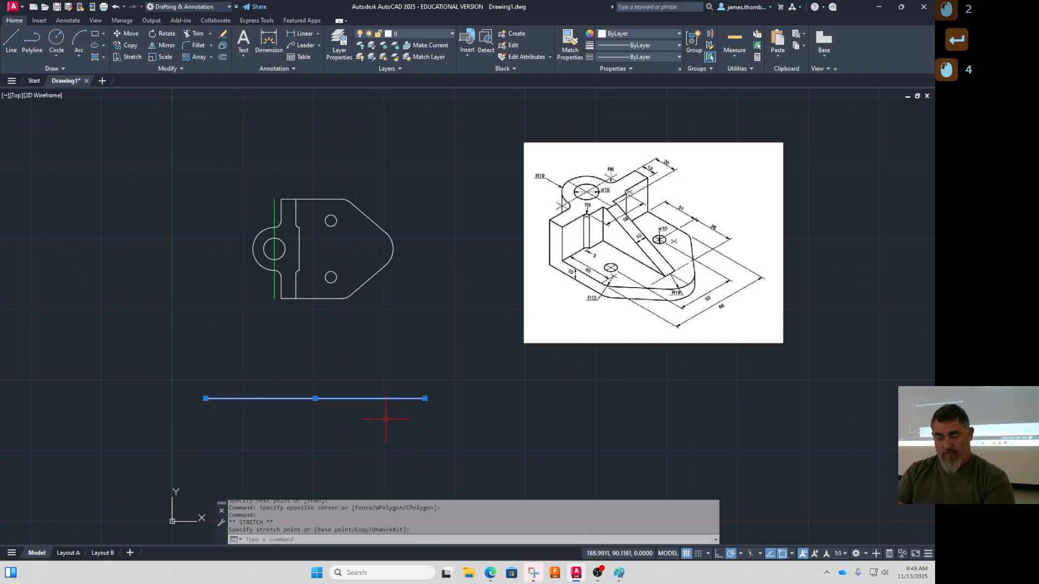
Offset the horizontal base line upward by 10 for the base plate's thickness
text(o)
key(Return)
text(1)
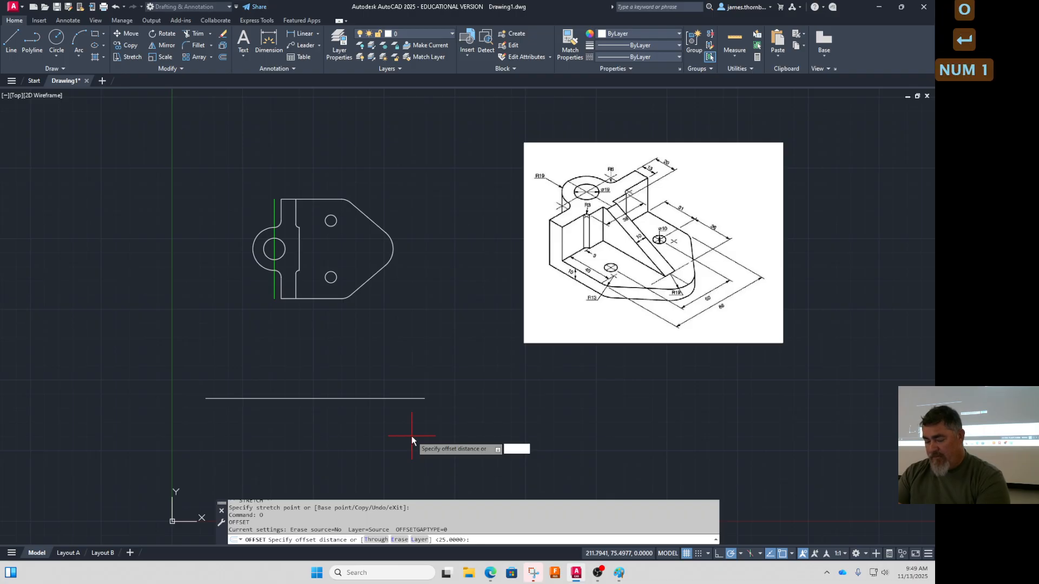
text(0)
key(Return)
click(373, 398)
click(358, 385)
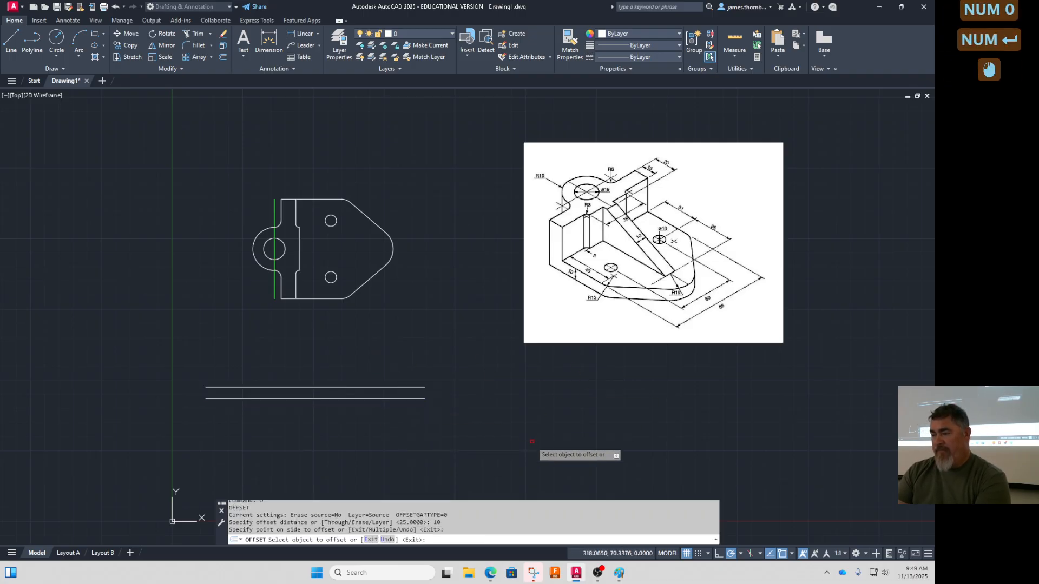
key(Return)
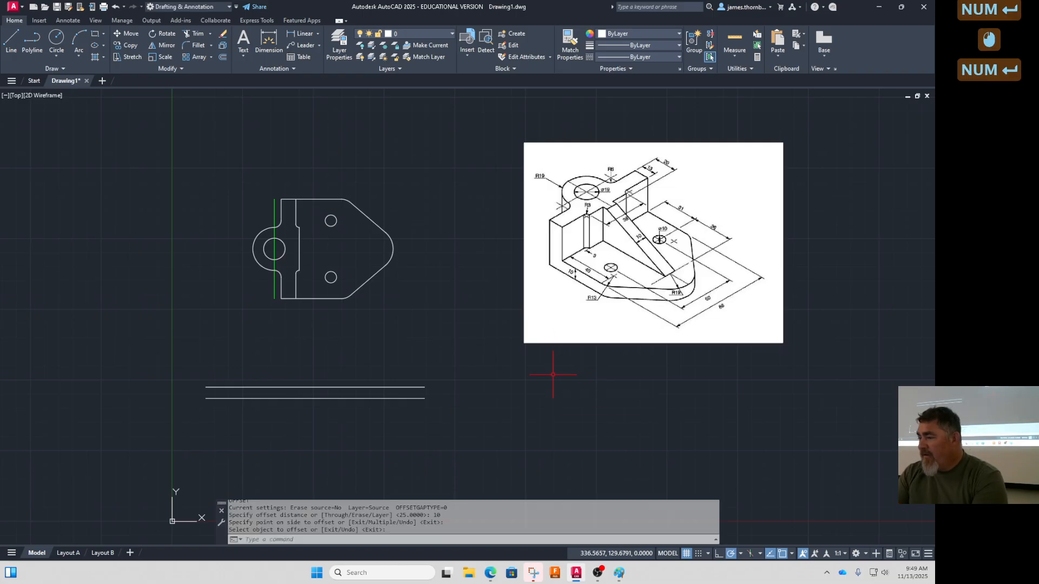
Scale the reference picture by reference, picking the base's vertical thickness at its front inner corner and setting the new length to 10
scroll(670, 229, up, 2)
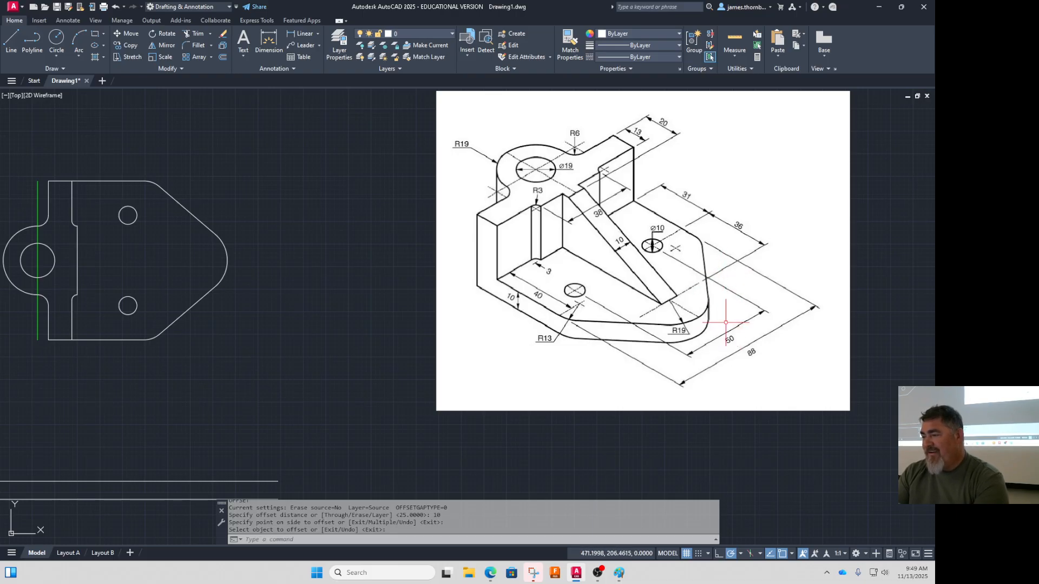
middle_drag(720, 348, 479, 345)
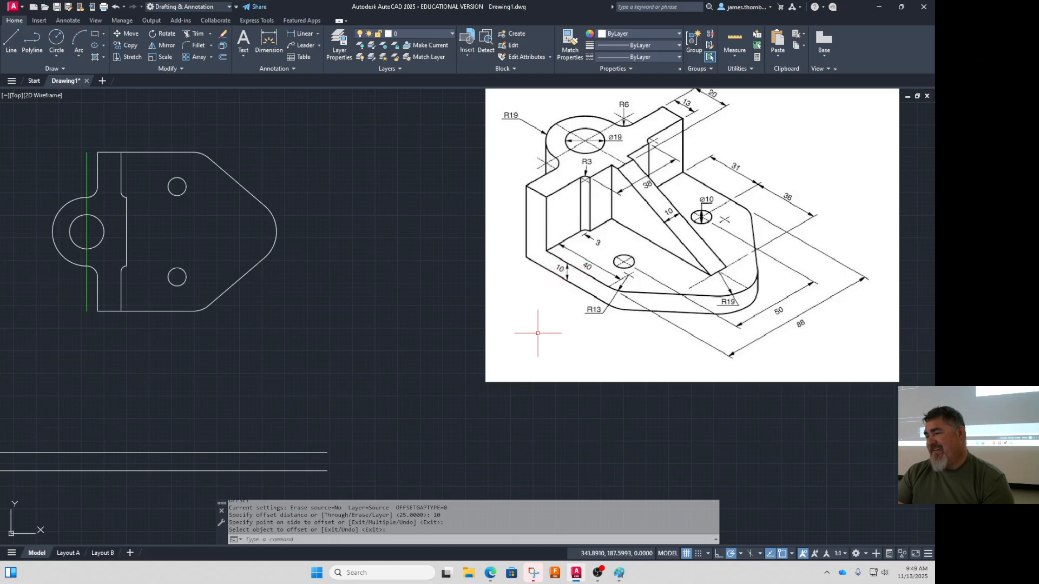
middle_drag(403, 357, 403, 367)
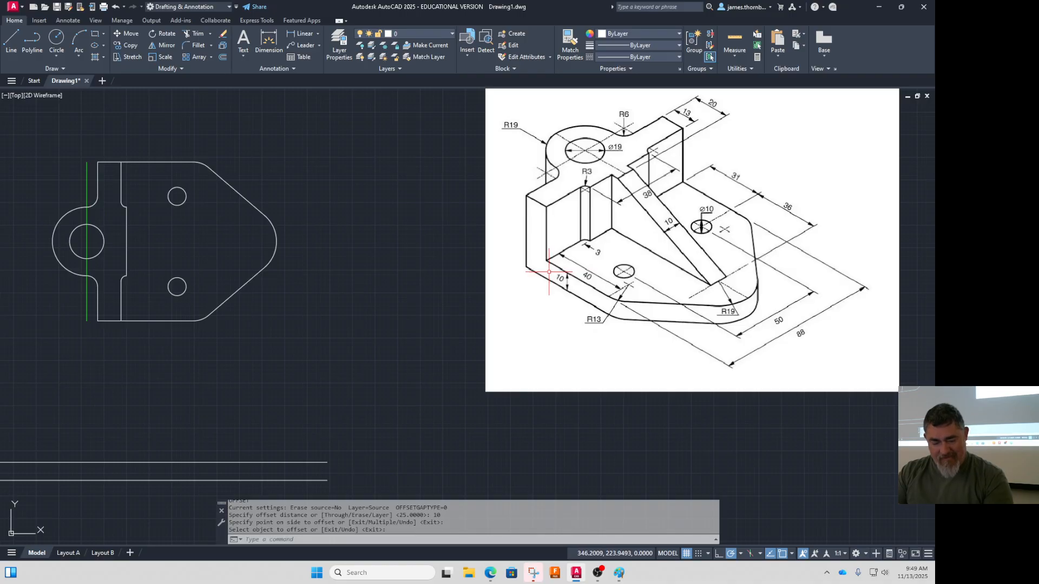
text(sc)
key(Return)
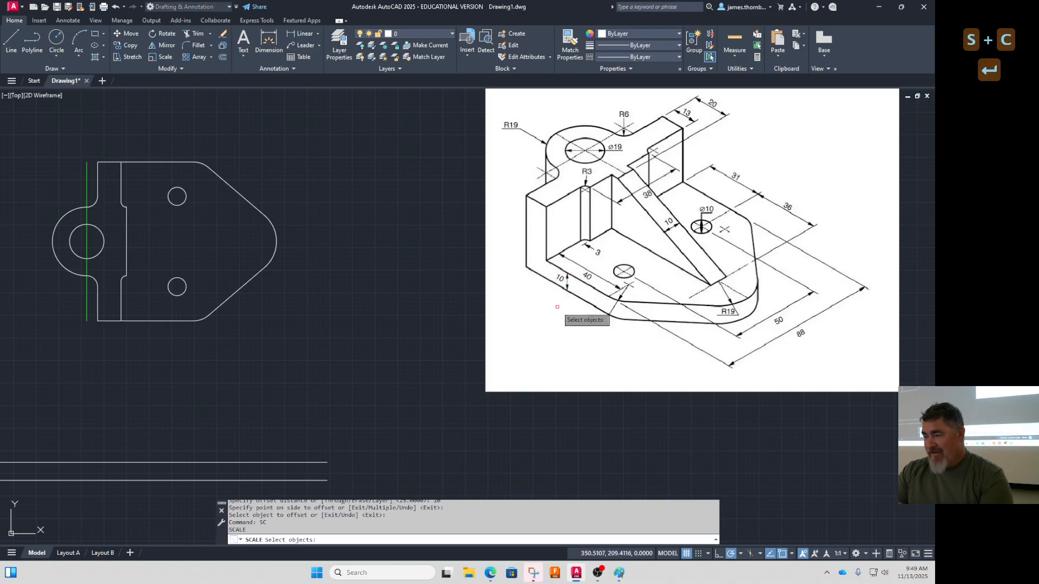
click(547, 376)
click(512, 431)
click(491, 350)
key(Return)
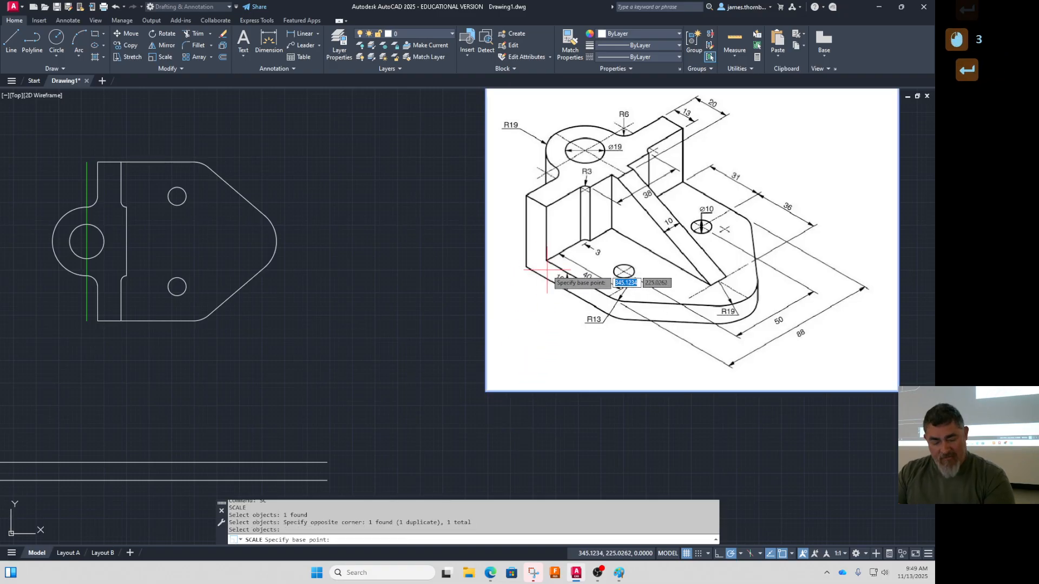
text(r)
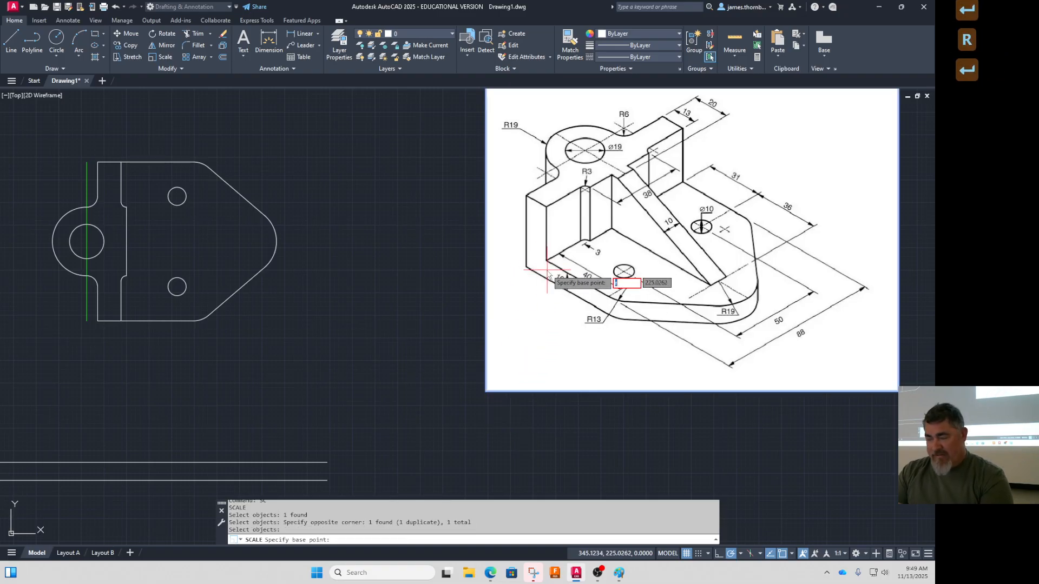
click(541, 302)
text(r)
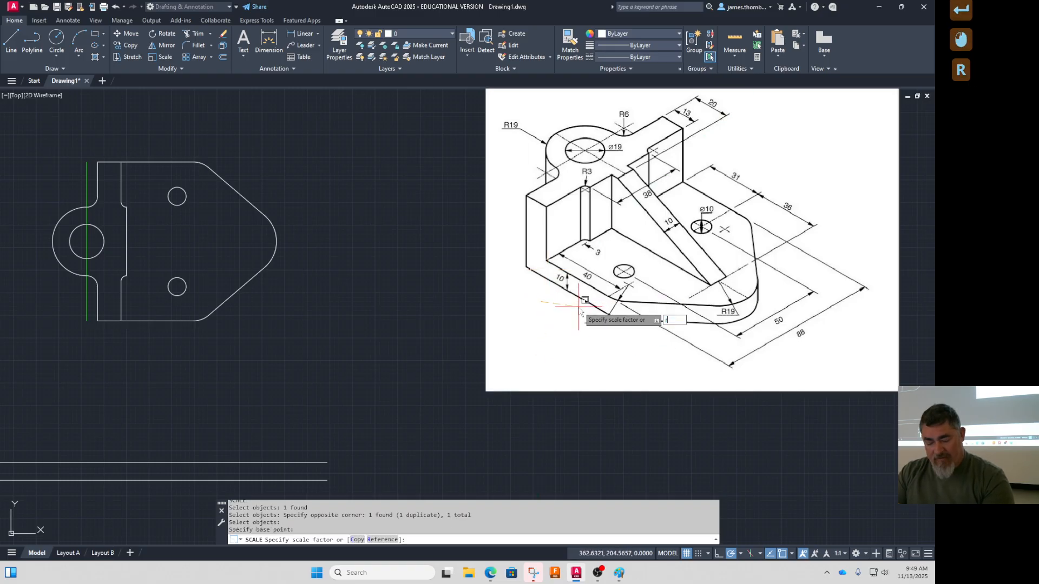
key(Return)
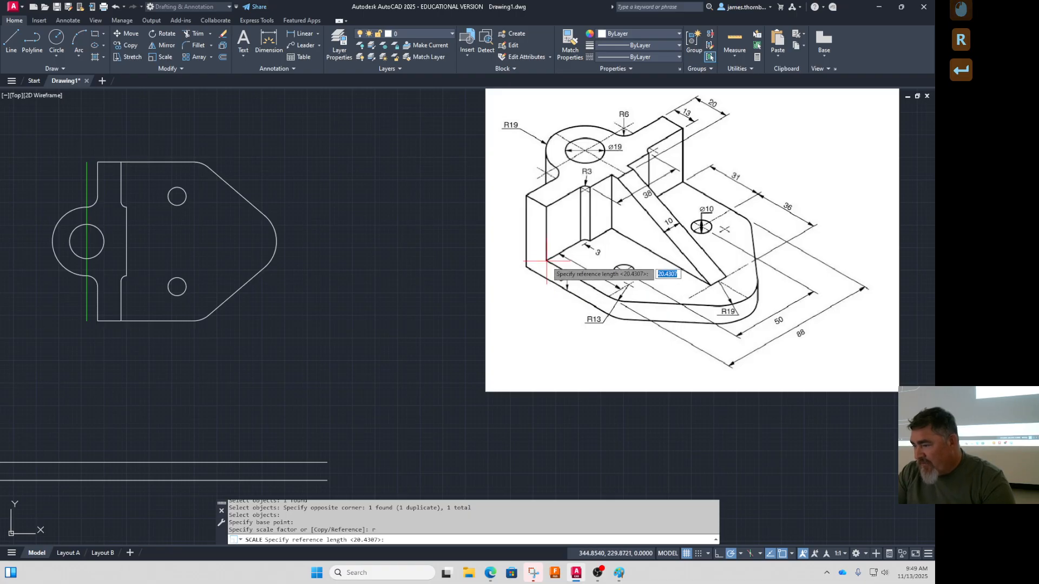
click(547, 262)
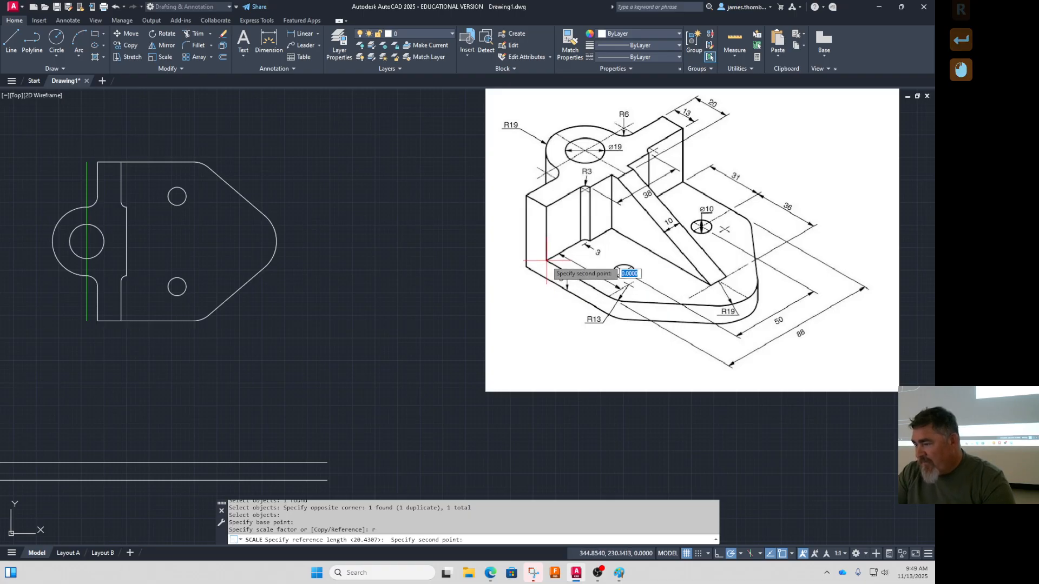
scroll(546, 279, up, 3)
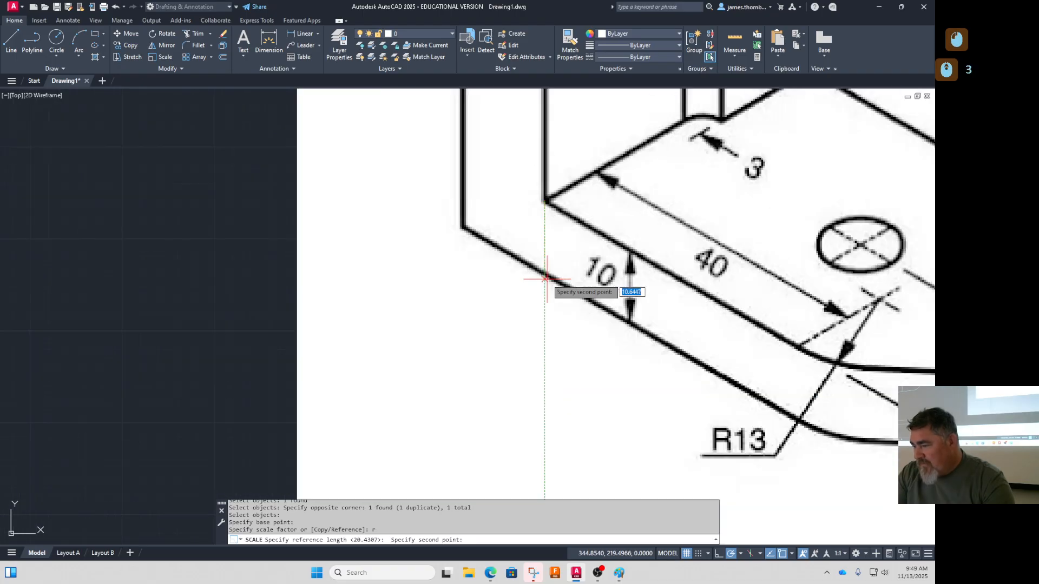
click(545, 275)
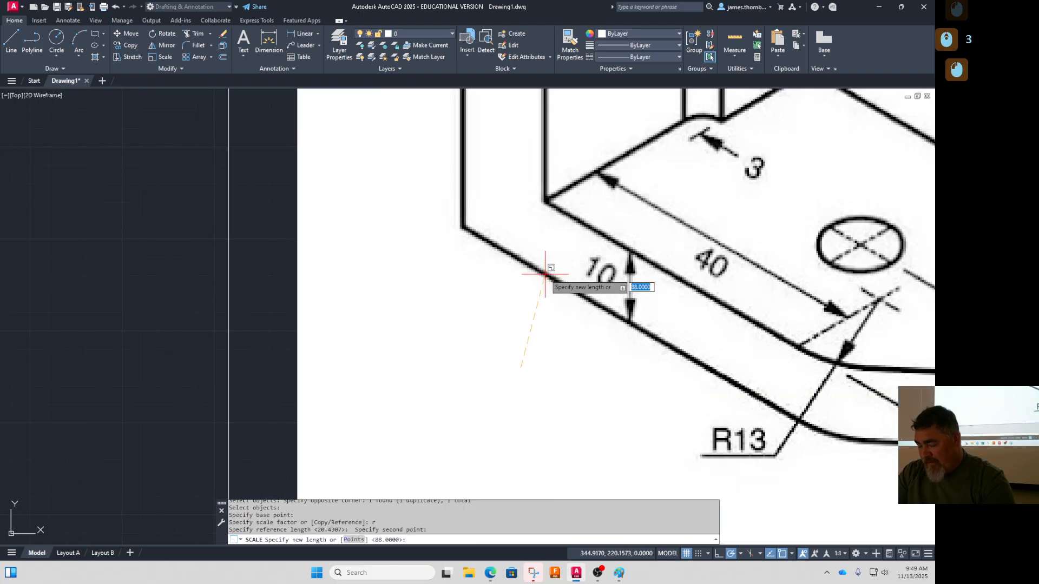
text(10)
key(Return)
scroll(548, 278, down, 2)
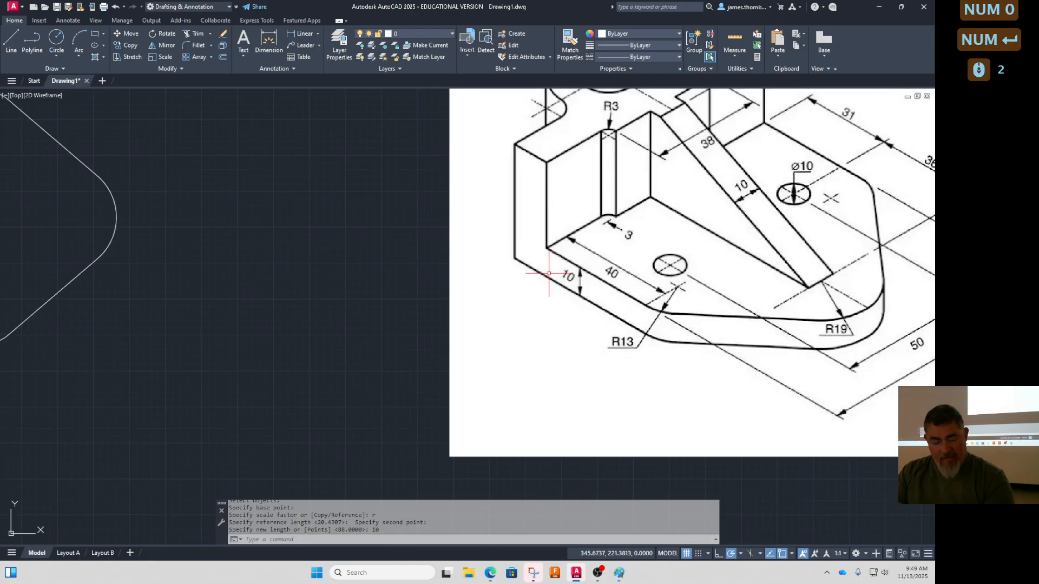
Measure the height of the upright's outer front vertical edge in the scaled reference picture
text(DI)
key(Return)
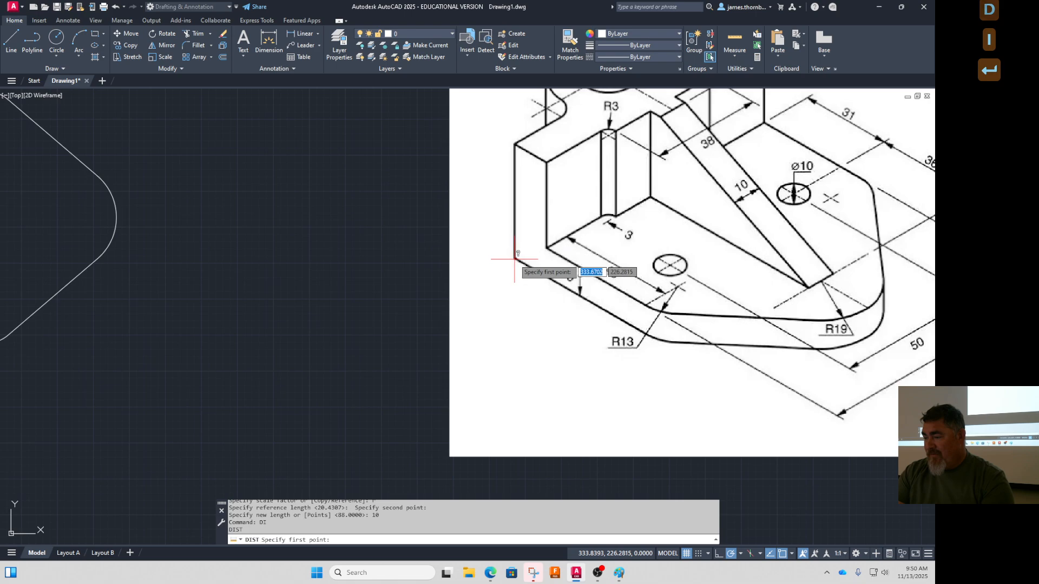
click(515, 259)
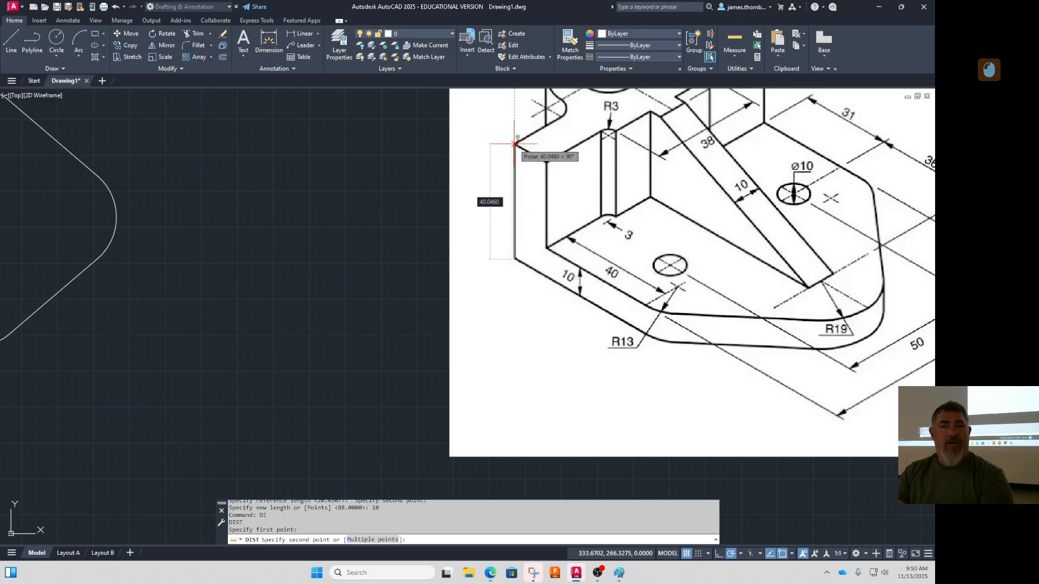
key(Escape)
Offset the lowest horizontal base line of the front view upward by 40 for the upright's overall height
scroll(549, 267, down, 3)
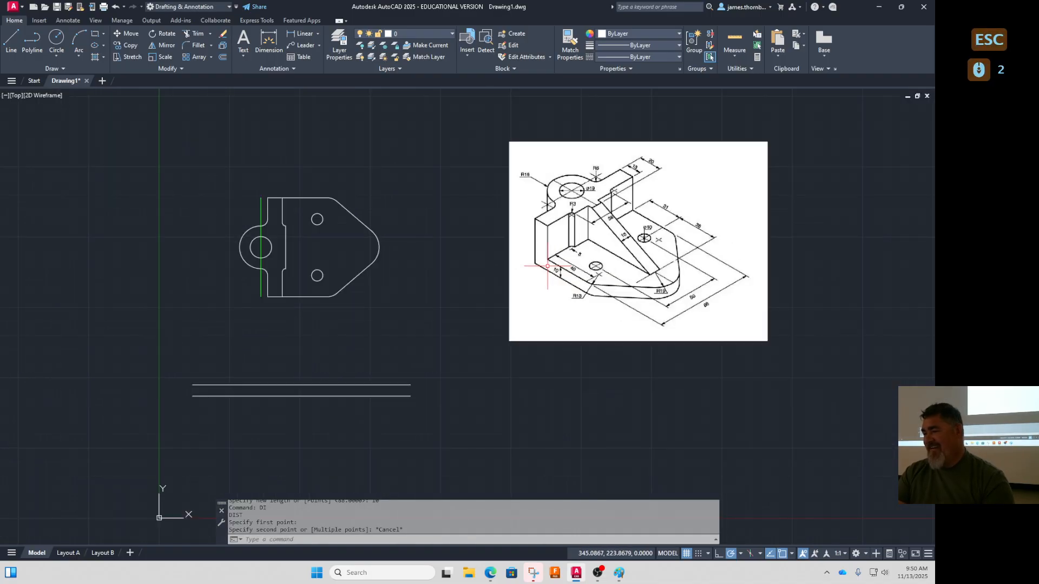
text(o)
key(Return)
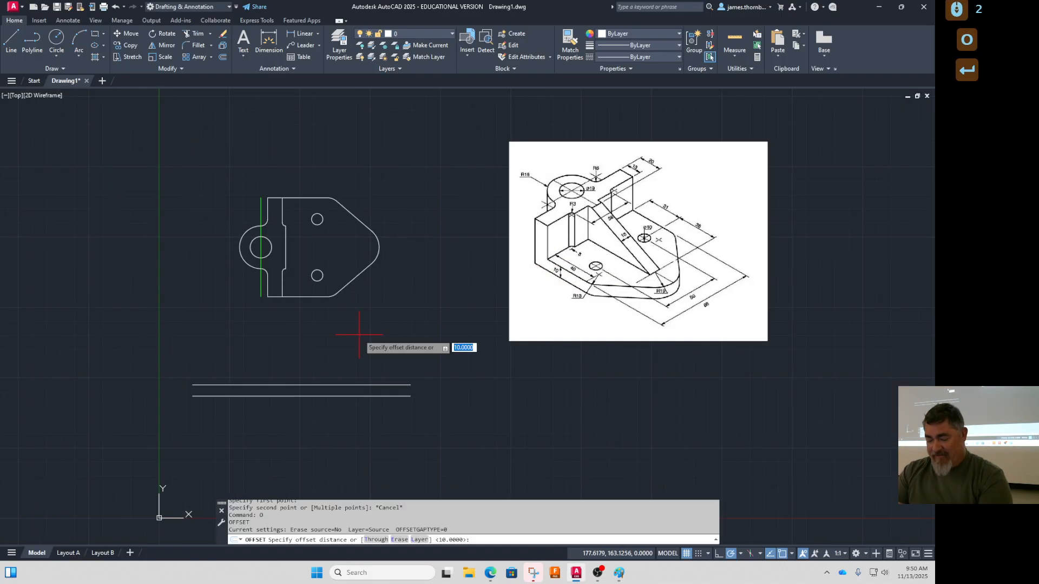
text(40)
key(Return)
click(365, 396)
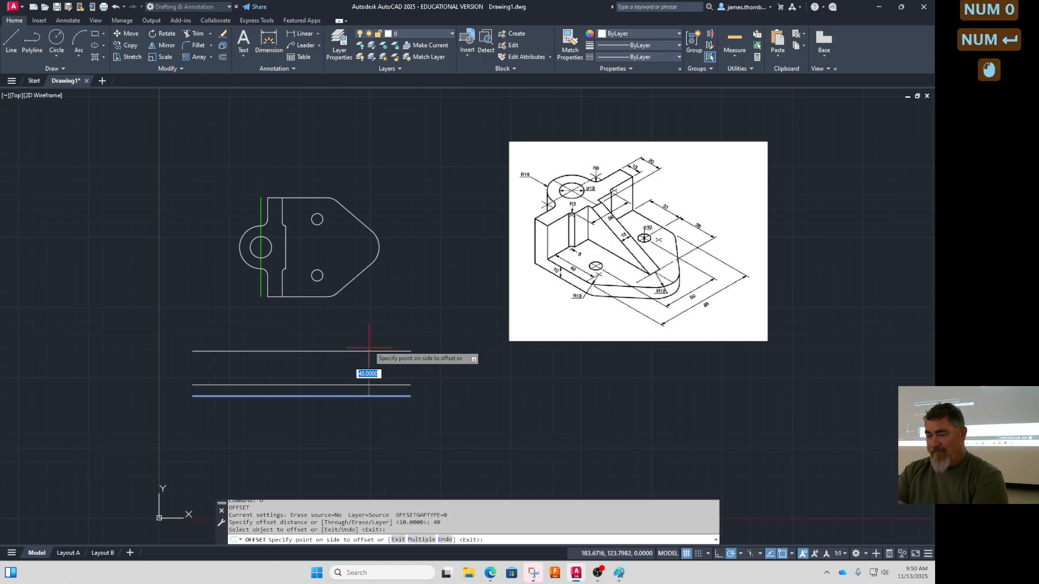
click(391, 339)
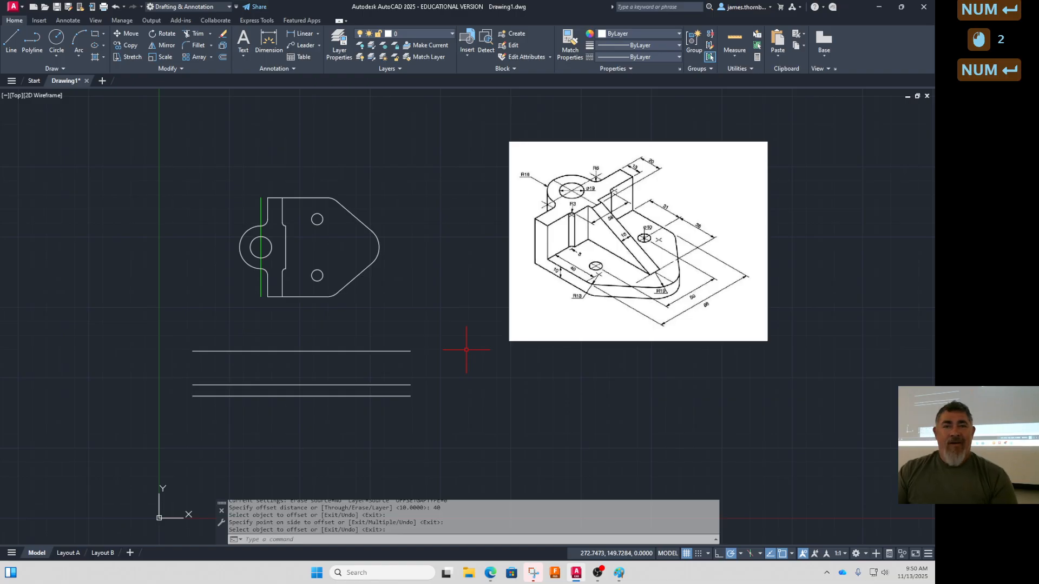
Make the Const layer current and draw a vertical construction line from the top view's rounded tip down to the lowest base line
middle_drag(397, 295, 420, 296)
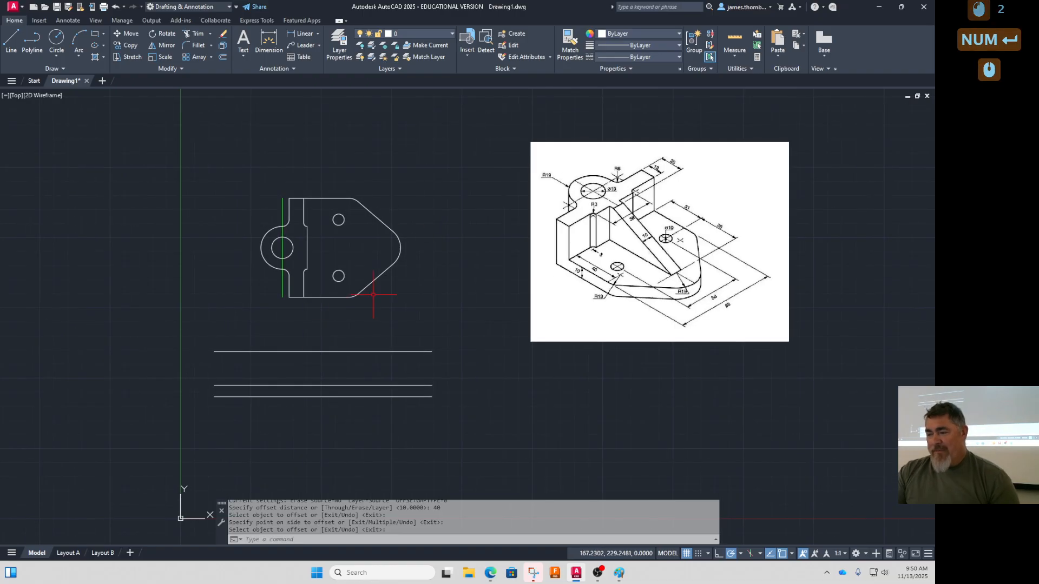
click(437, 33)
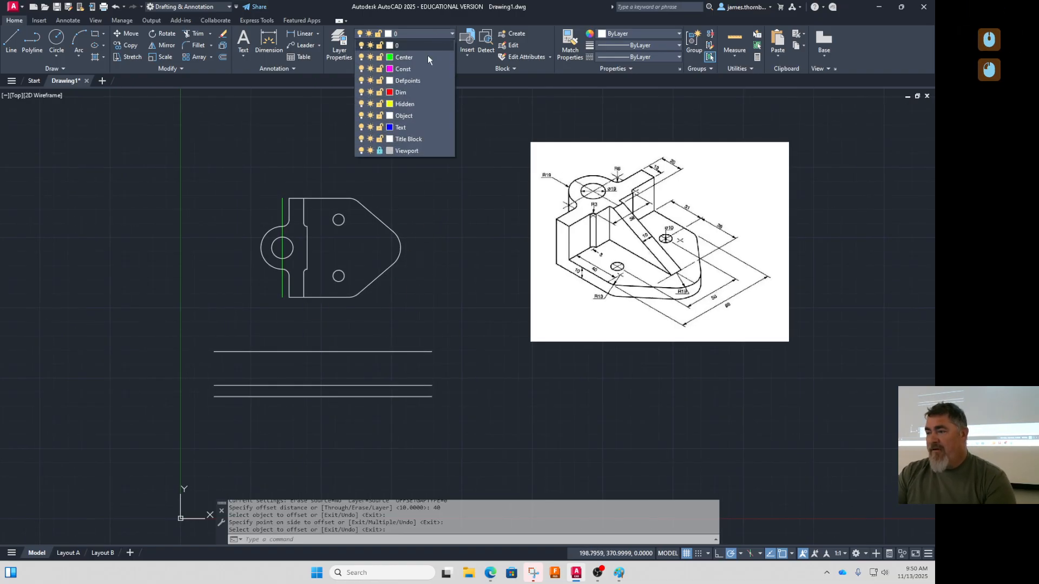
click(422, 68)
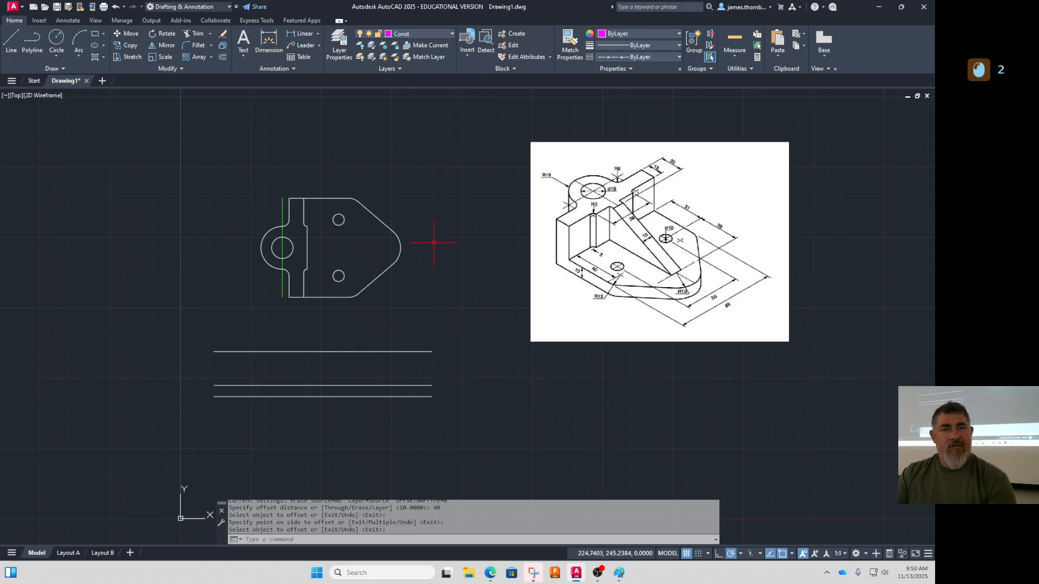
text(L)
key(Return)
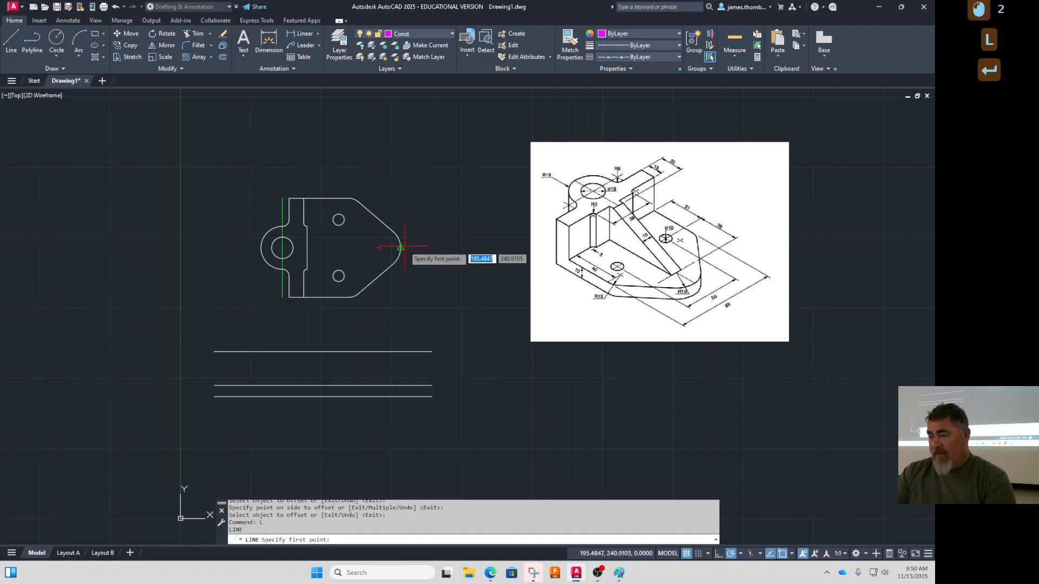
click(401, 247)
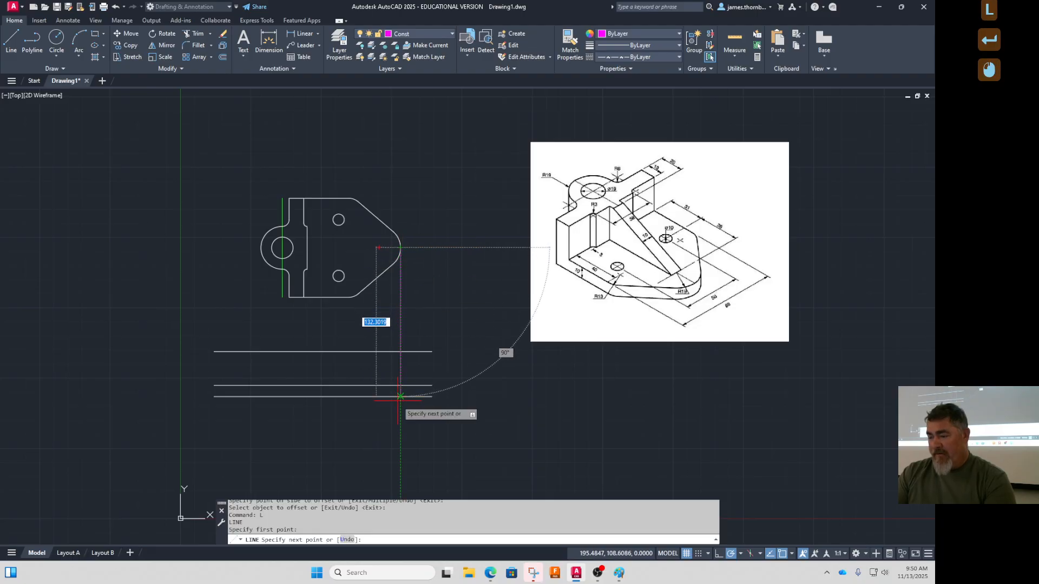
key(Return)
Select the vertical construction line projected from the top view's rounded tip
click(416, 296)
click(391, 313)
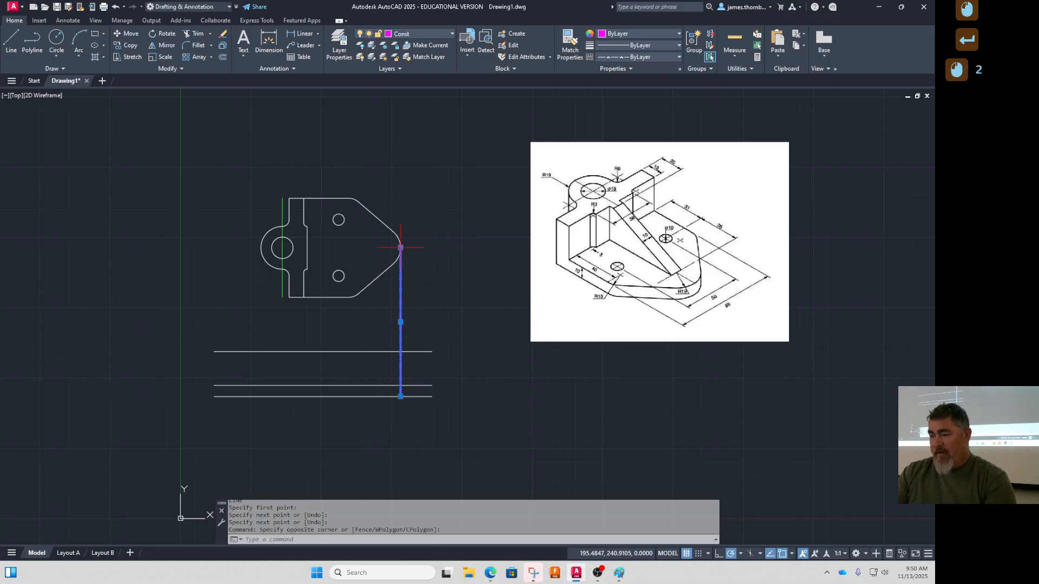
Shorten the nose projection line to the base thickness, and draw the front view's full-height vertical edge projected from the R19 boss's outer quadrant
click(401, 248)
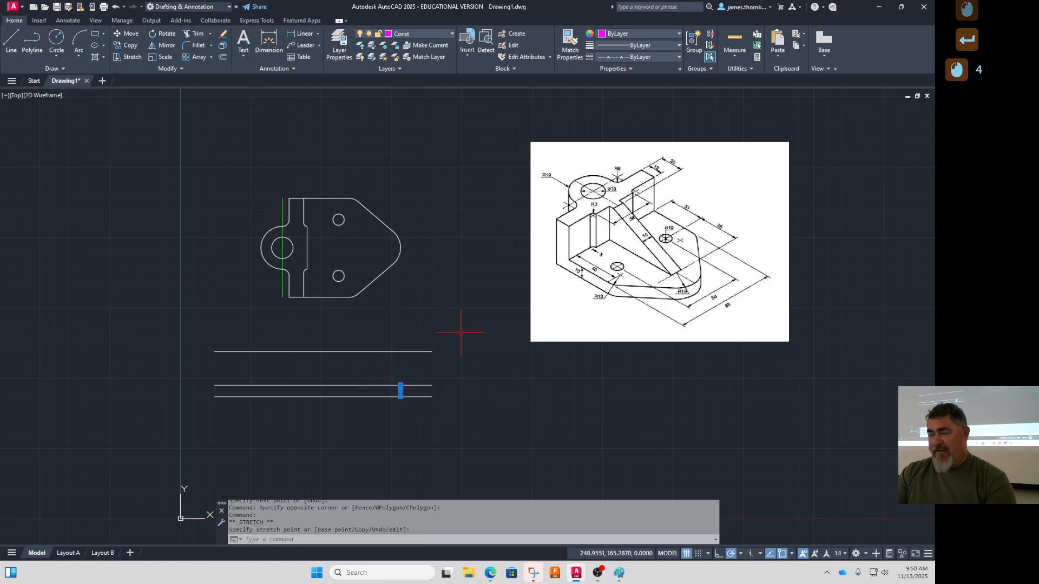
key(Escape)
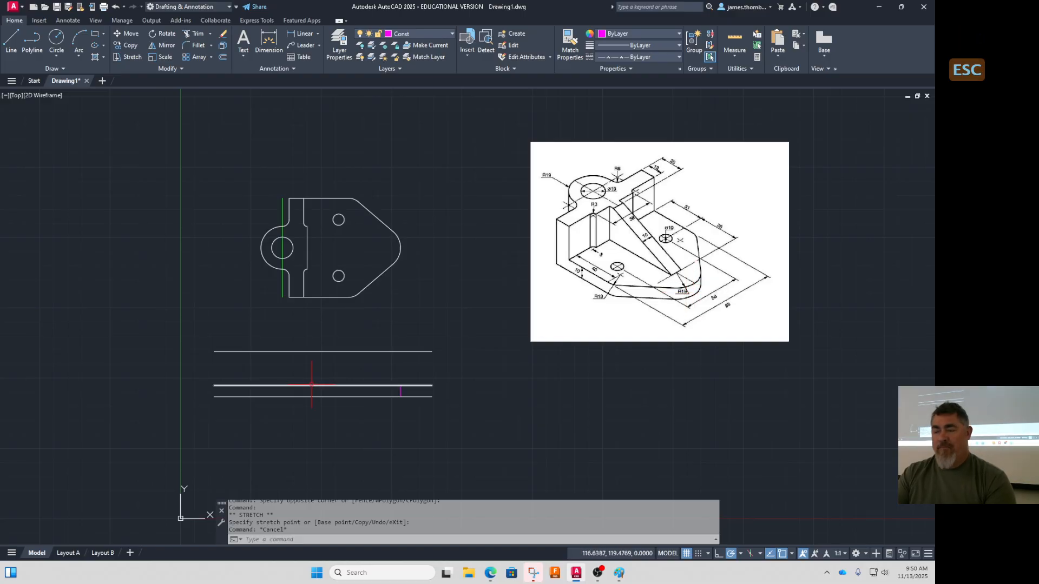
text(L)
key(Return)
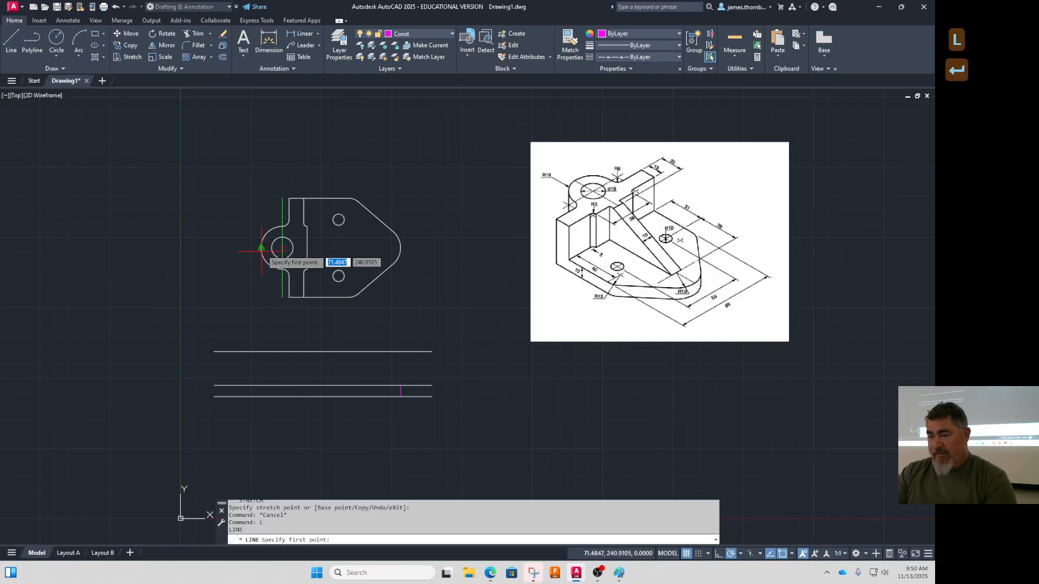
click(261, 352)
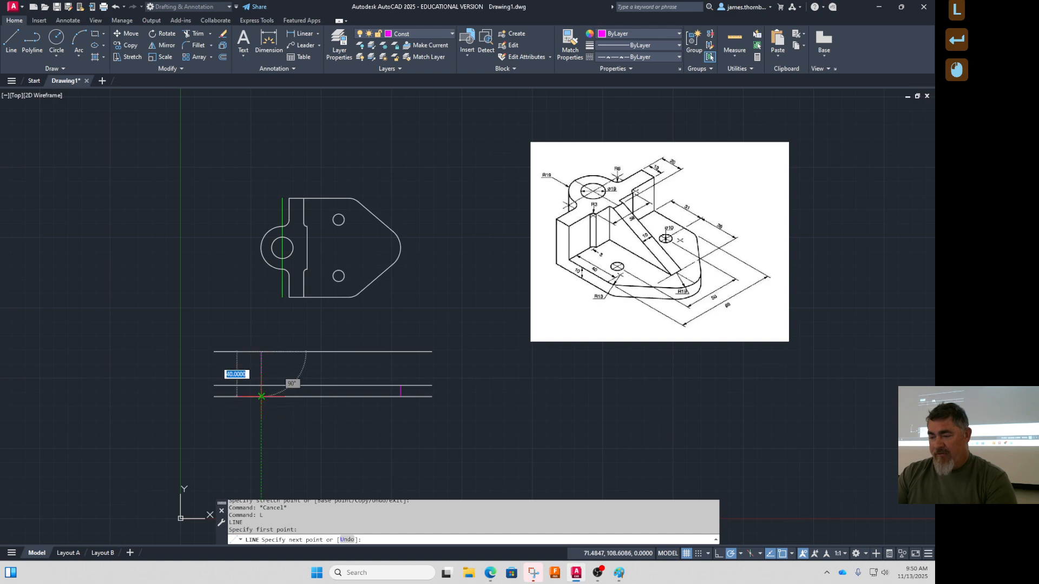
click(262, 396)
key(Return)
Draw front-view vertical lines projected from the upright wall's back edge at full height and its front edge from top to base surface
key(Return)
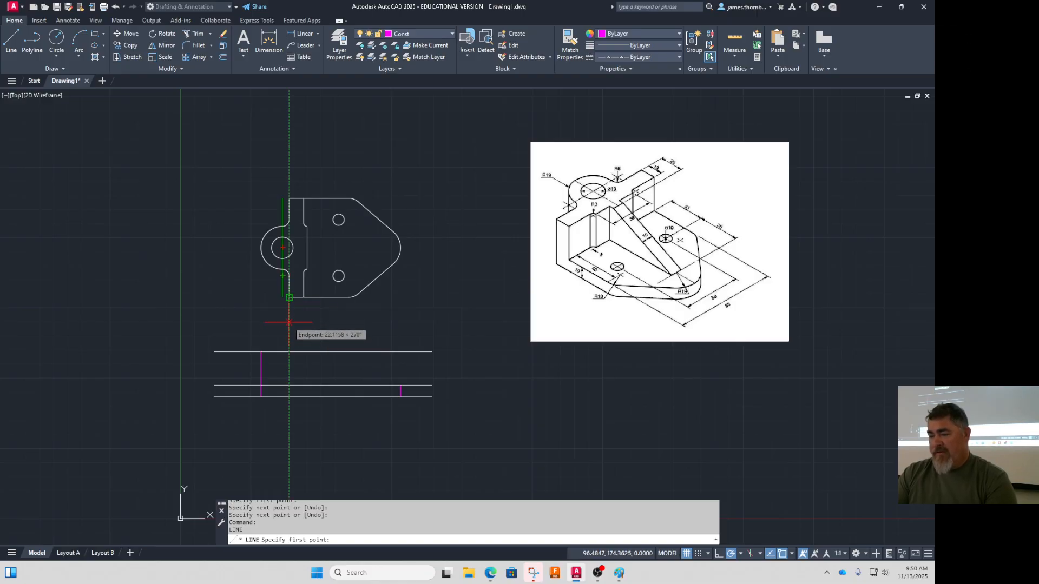
click(289, 352)
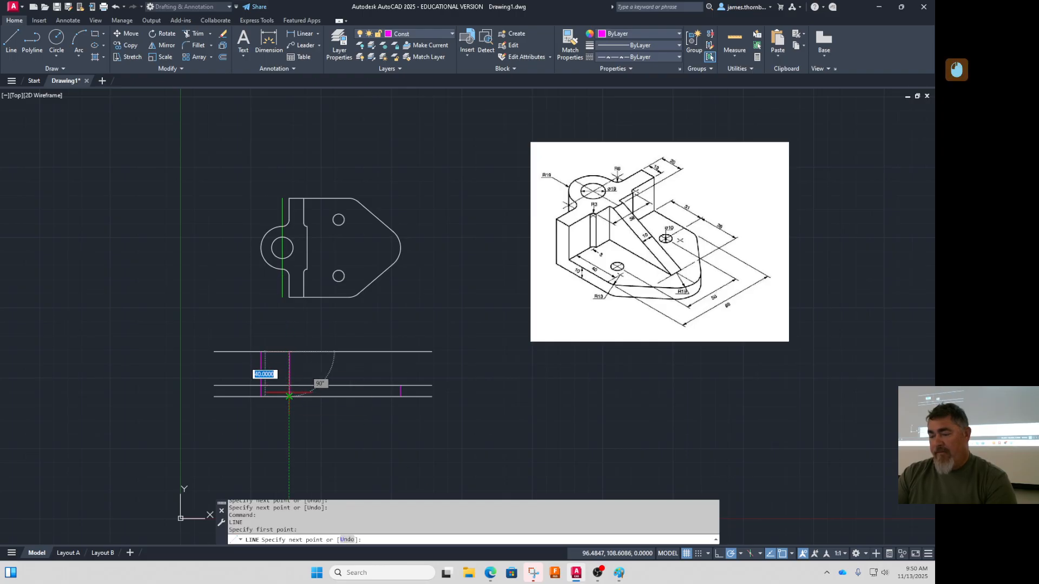
click(289, 397)
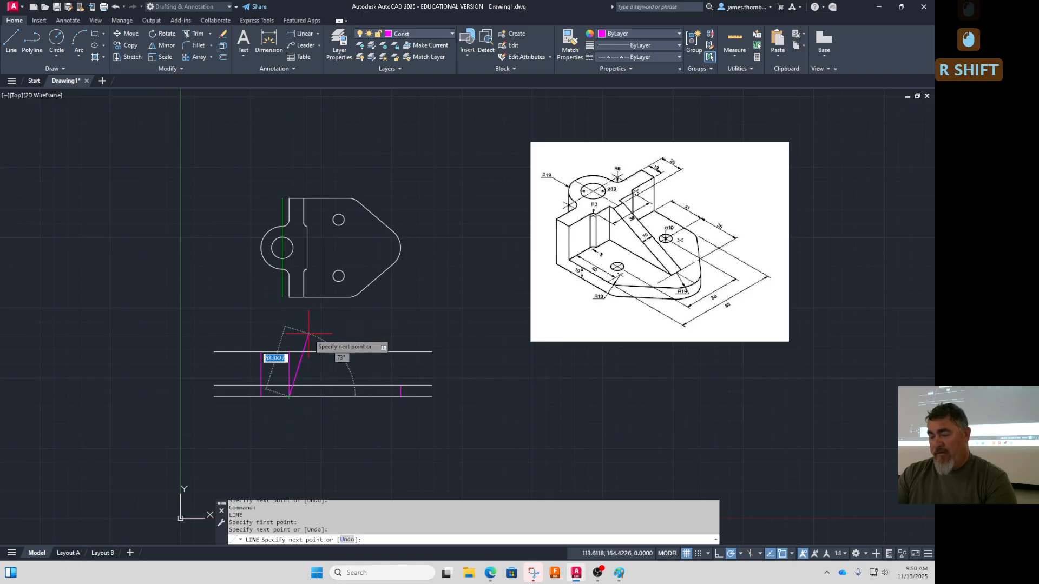
key(Return)
key(Return)
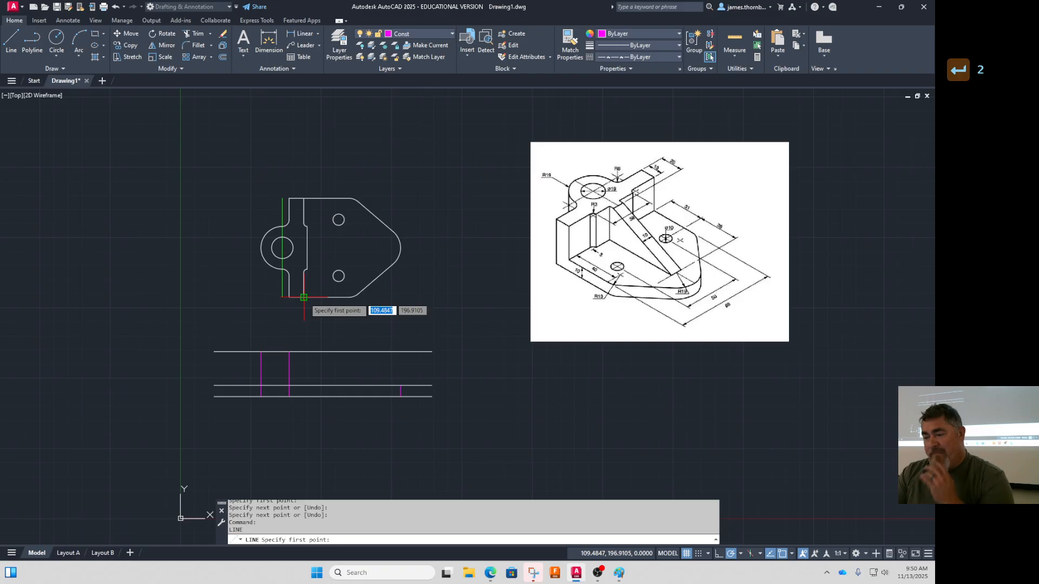
click(304, 397)
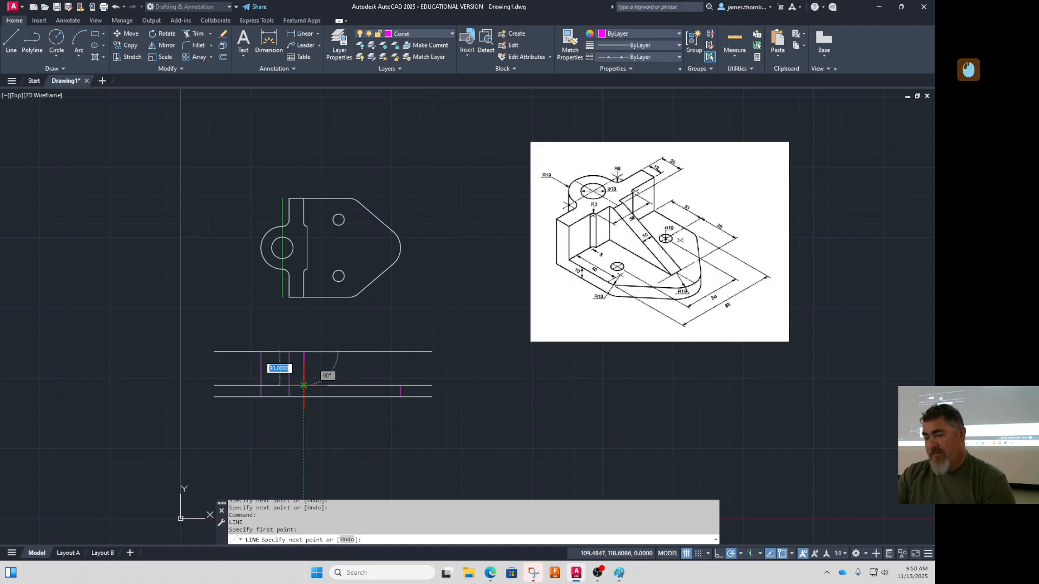
click(304, 386)
key(Return)
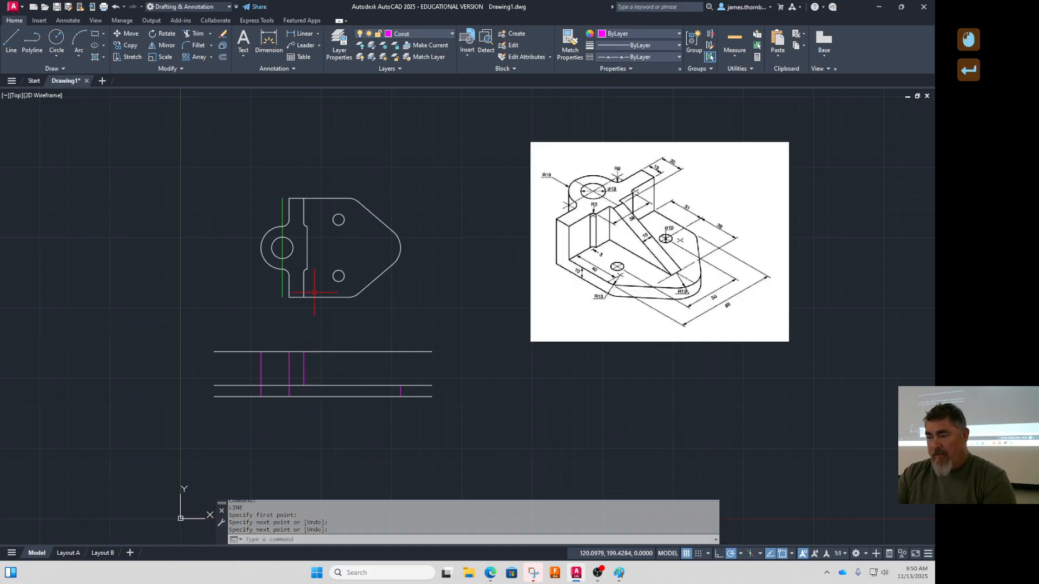
Draw a vertical line in the front view from the top line to the base surface, projected from the 3 mm raised pad's face
key(Return)
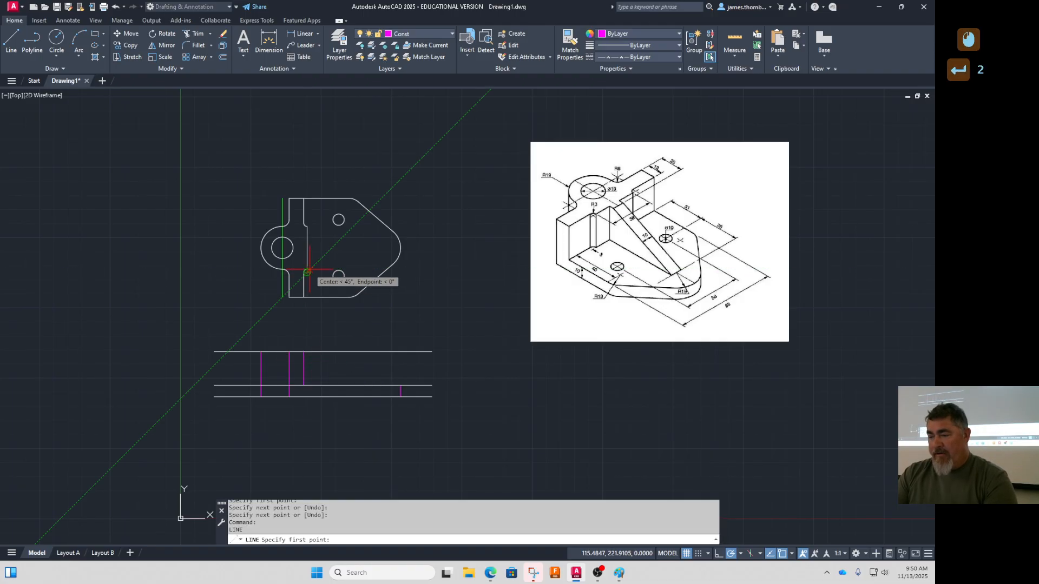
click(304, 352)
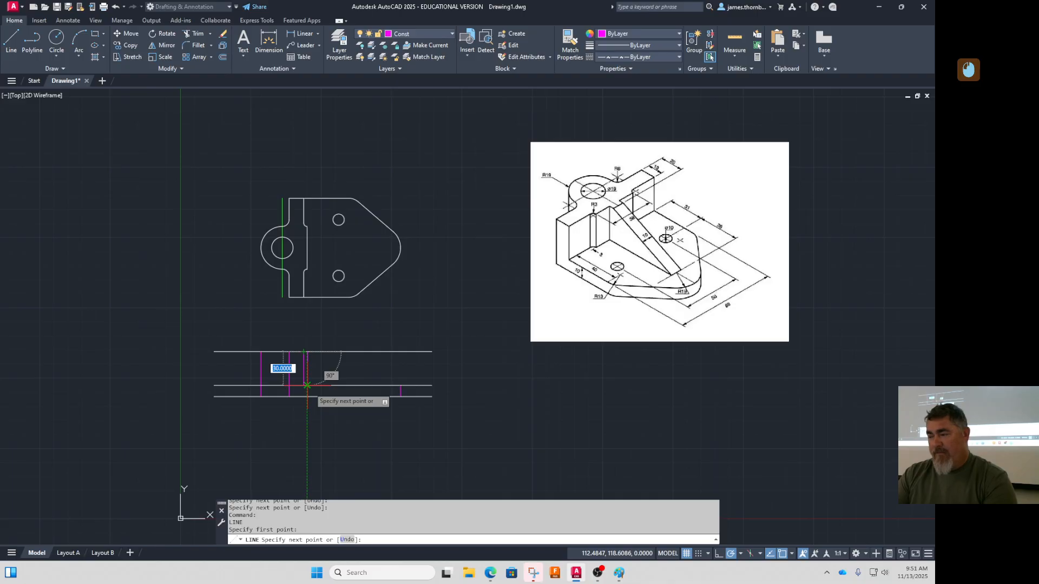
click(307, 386)
key(Return)
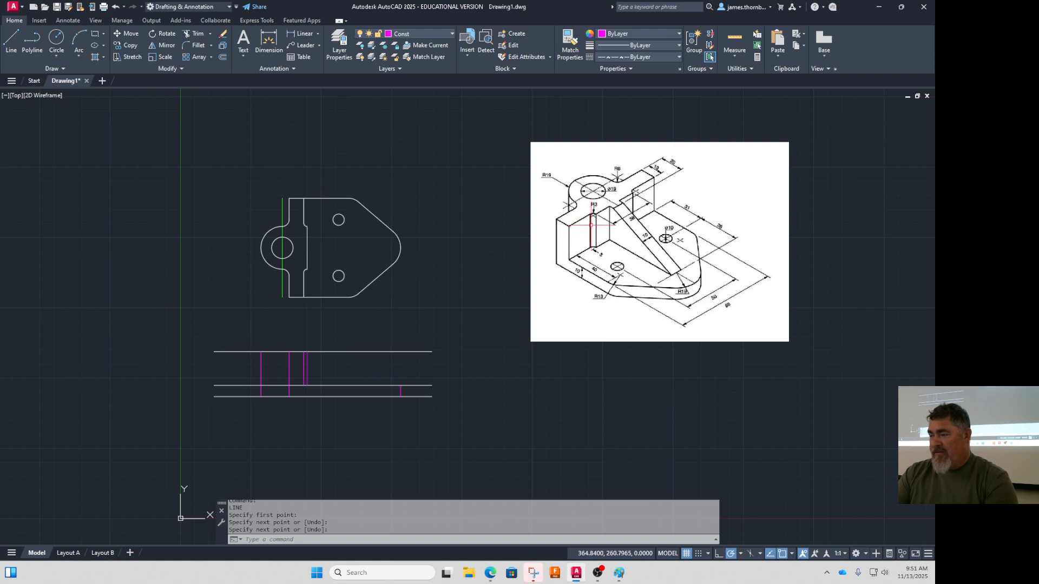
click(570, 238)
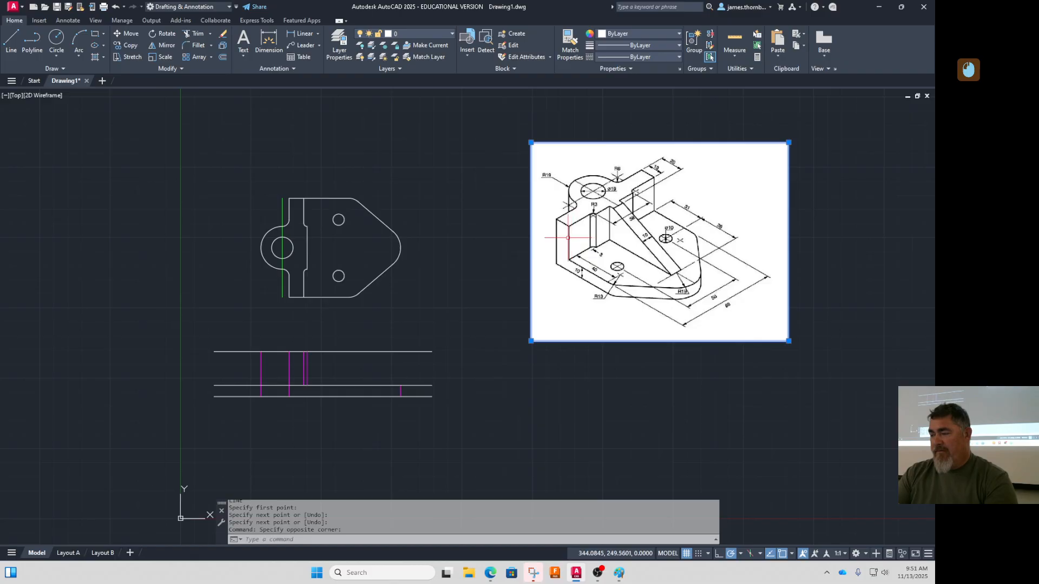
key(Escape)
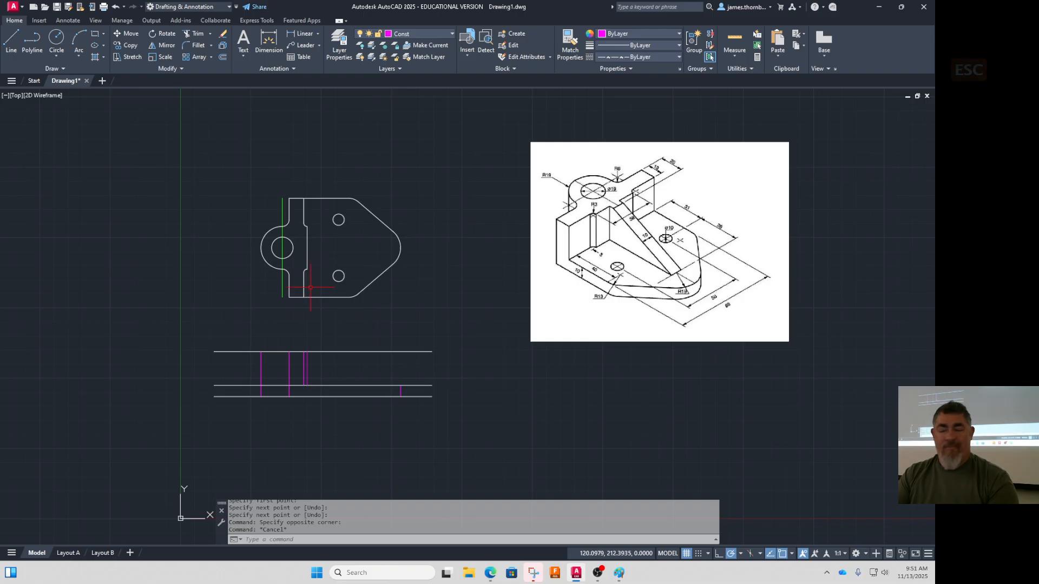
Move the five vertical projection lines in the front view to the Object layer
scroll(303, 313, up, 2)
scroll(303, 307, down, 2)
click(234, 328)
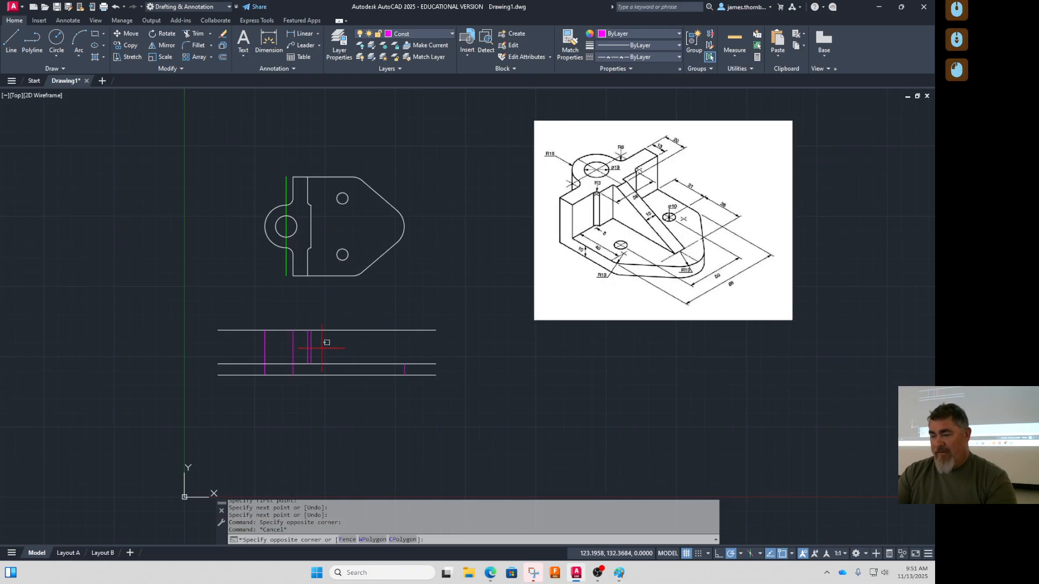
click(387, 377)
click(391, 359)
click(407, 377)
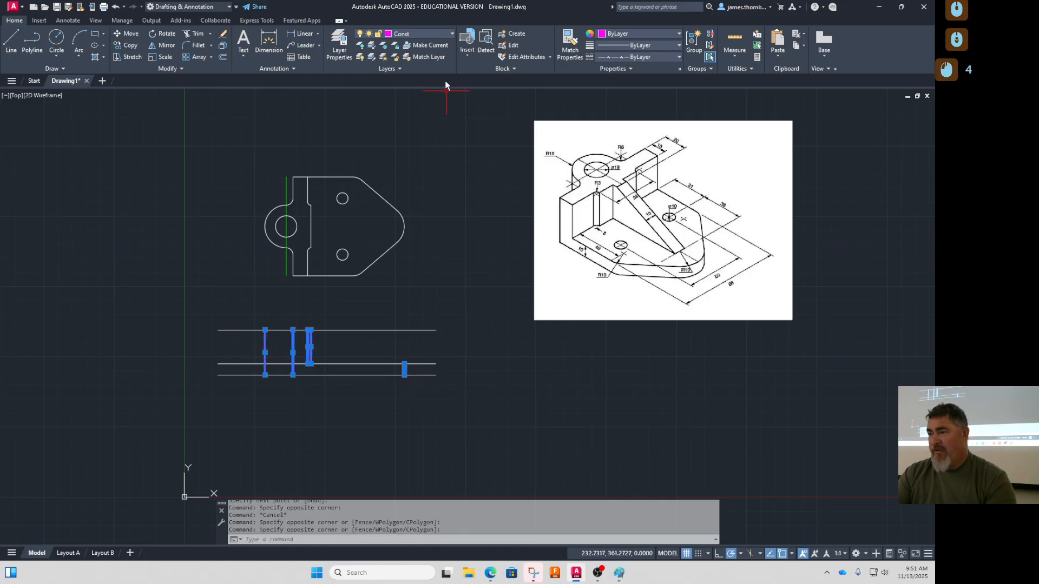
click(423, 32)
click(404, 115)
key(Escape)
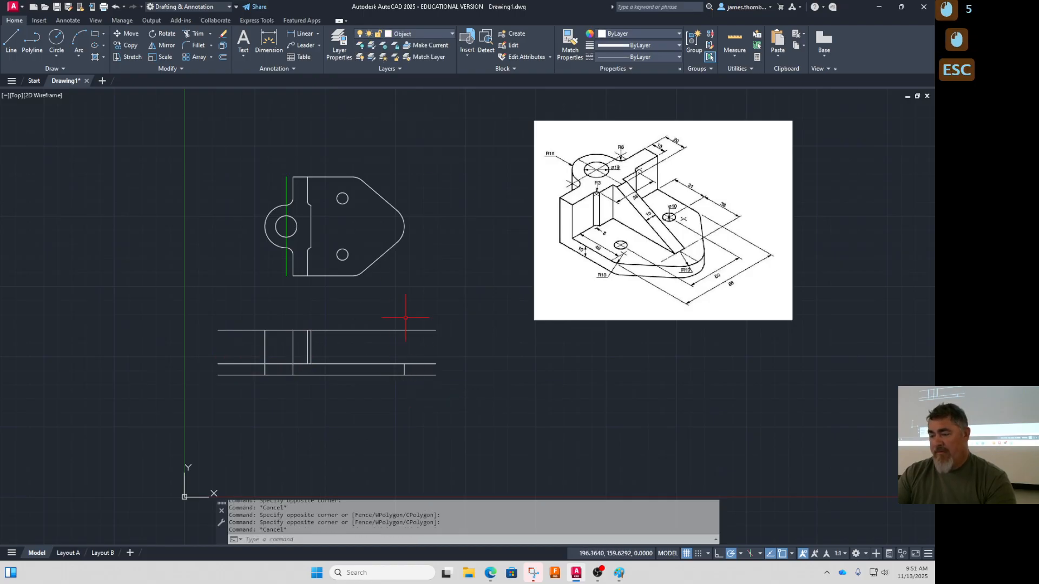
Trim the front view's horizontal lines where they overhang the outer boss edge and extend past the nose and upright
text(tr)
key(Return)
mouse_move(241, 316)
mouse_down()
mouse_move(233, 356)
mouse_move(244, 403)
mouse_up()
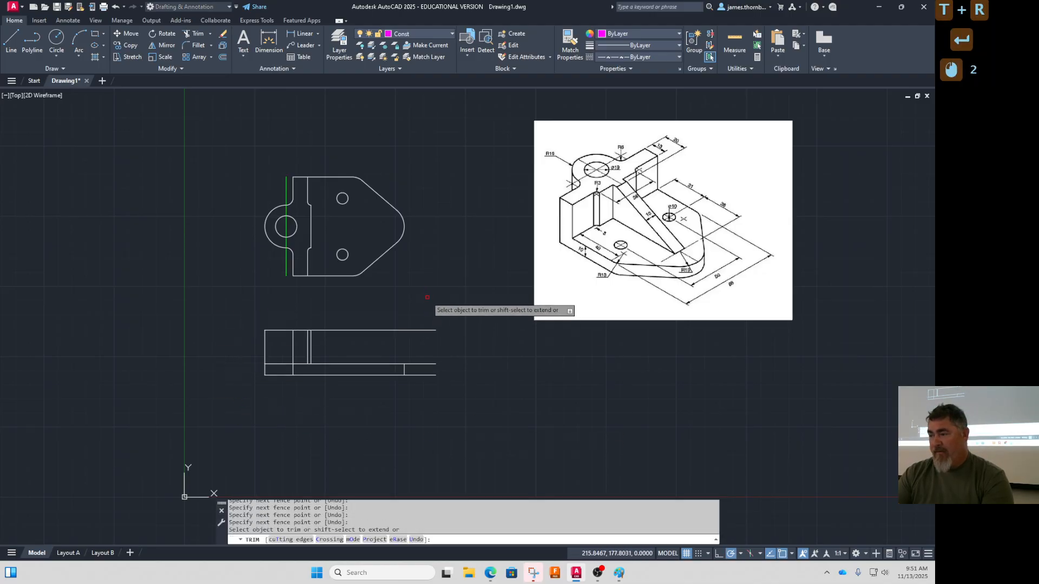
drag(428, 297, 427, 412)
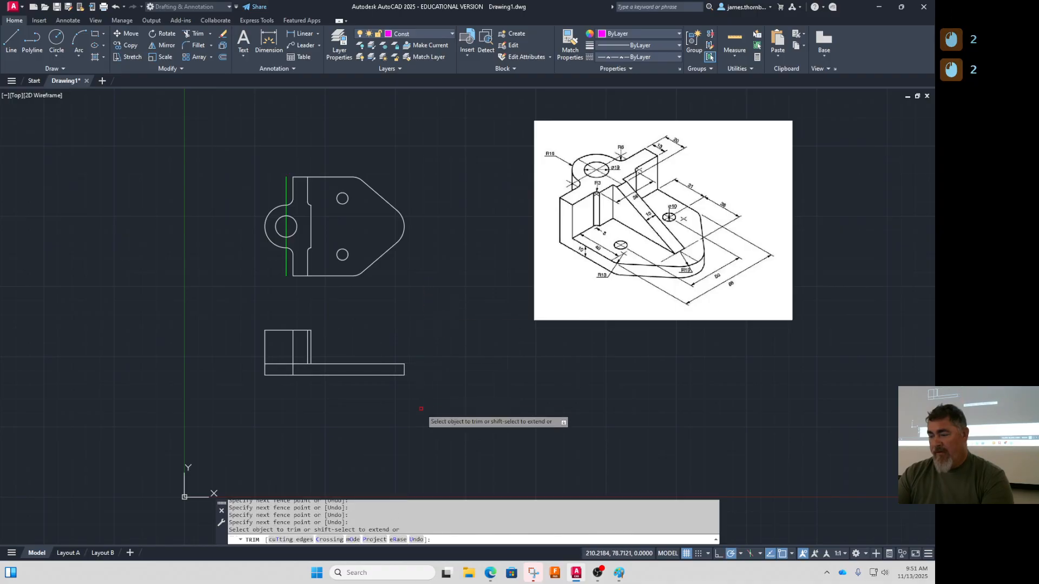
Trim the base surface line where it crosses the boss and the upright wall in the front view
click(280, 363)
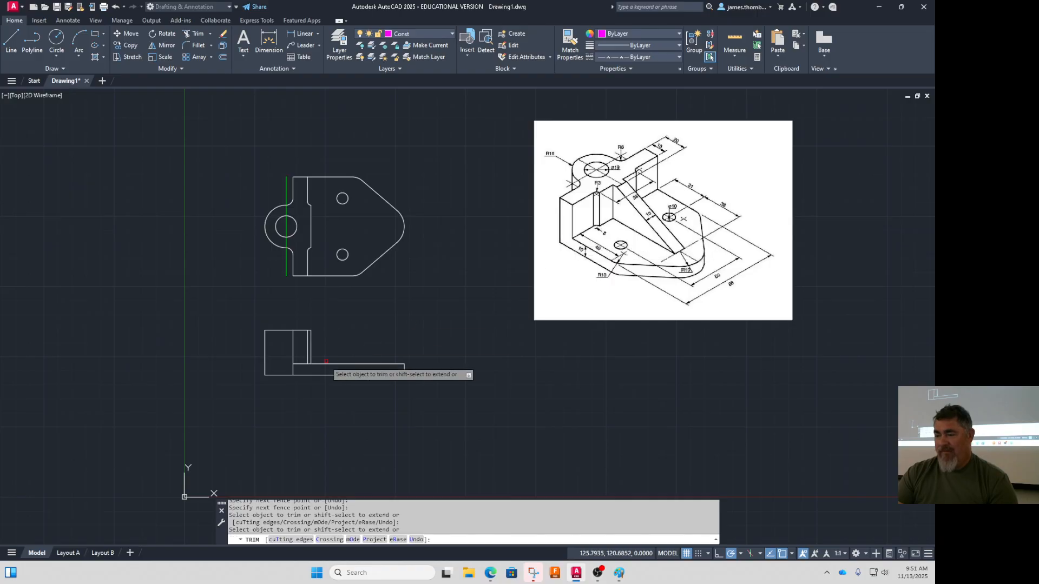
click(301, 364)
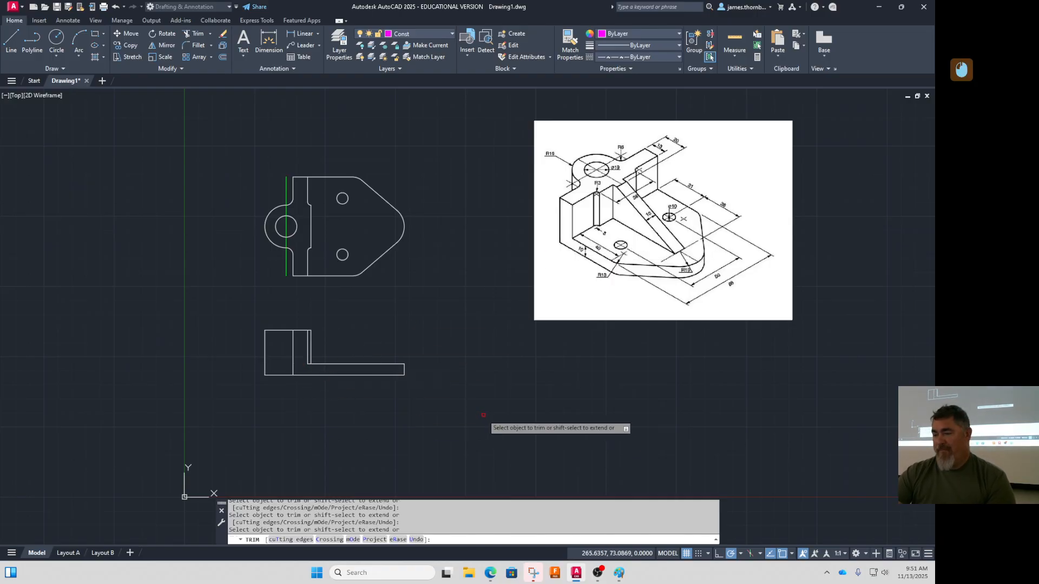
key(Return)
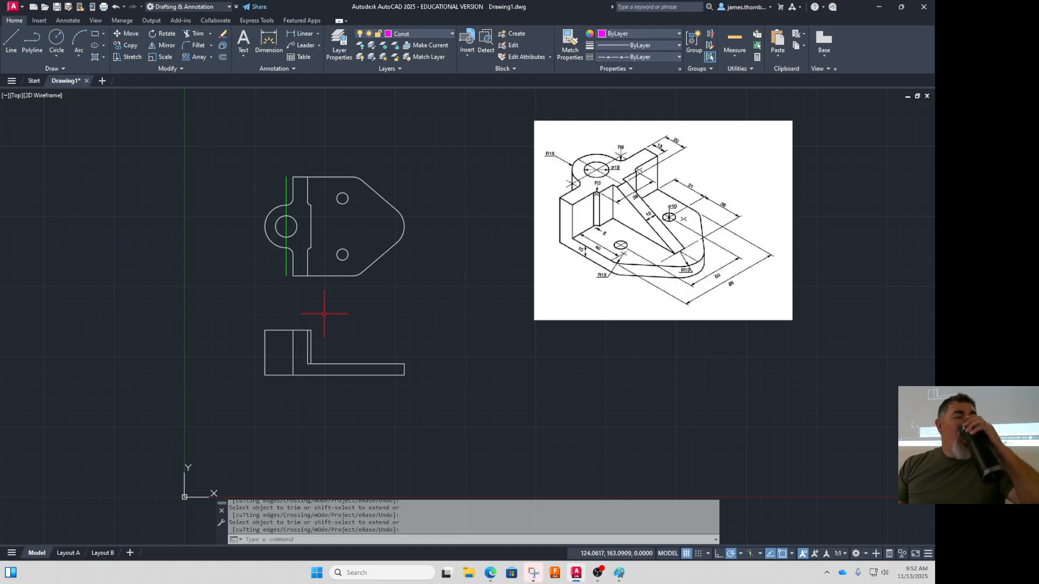
key(Return)
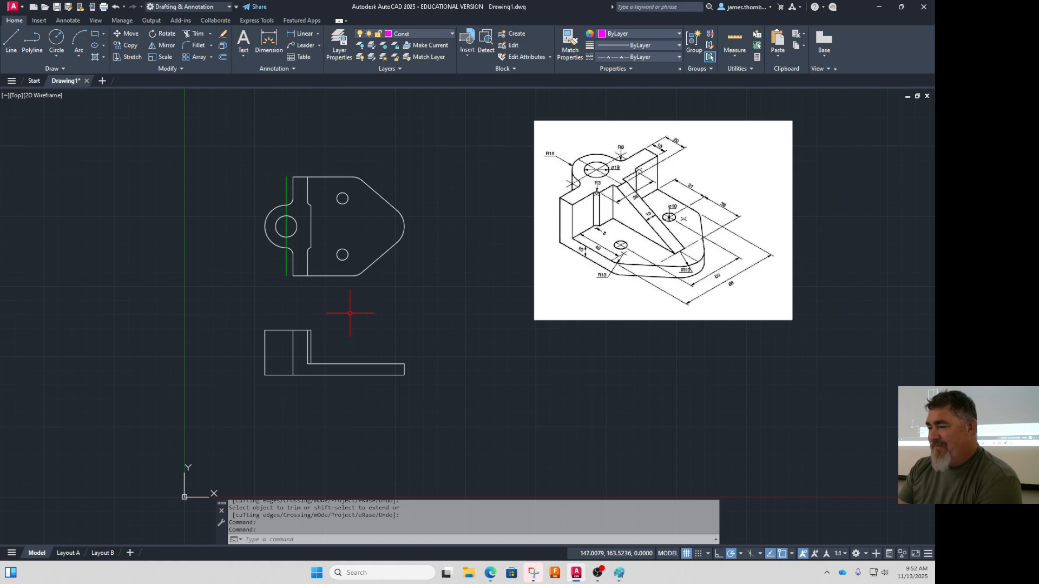
Draw a vertical construction line from the centre of the nose arc in the top view down to the base surface in the front view
scroll(350, 313, up, 2)
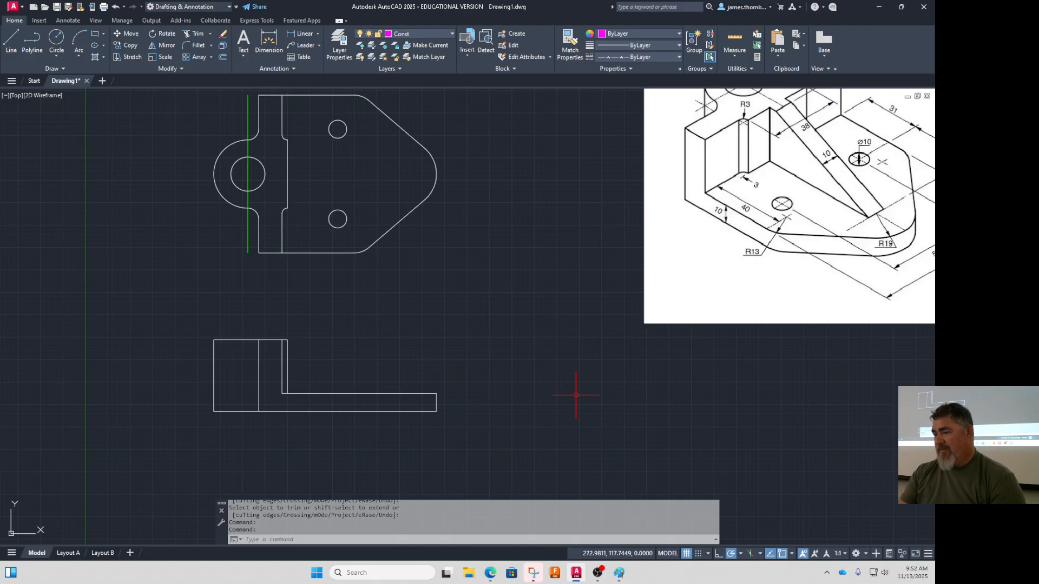
mouse_move(566, 386)
middle_down()
mouse_move(519, 392)
mouse_move(449, 450)
middle_up()
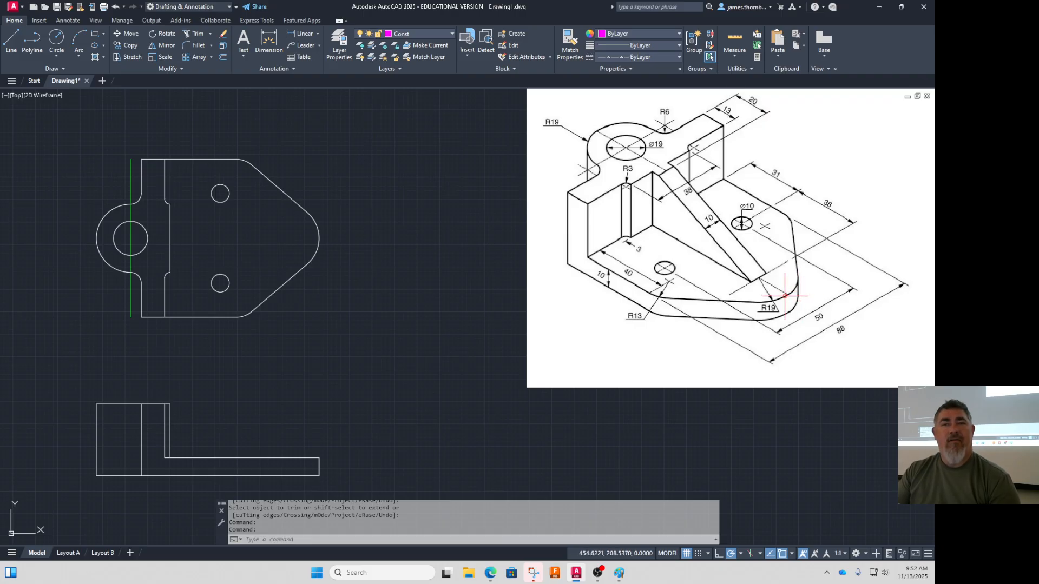
key(l)
key(Return)
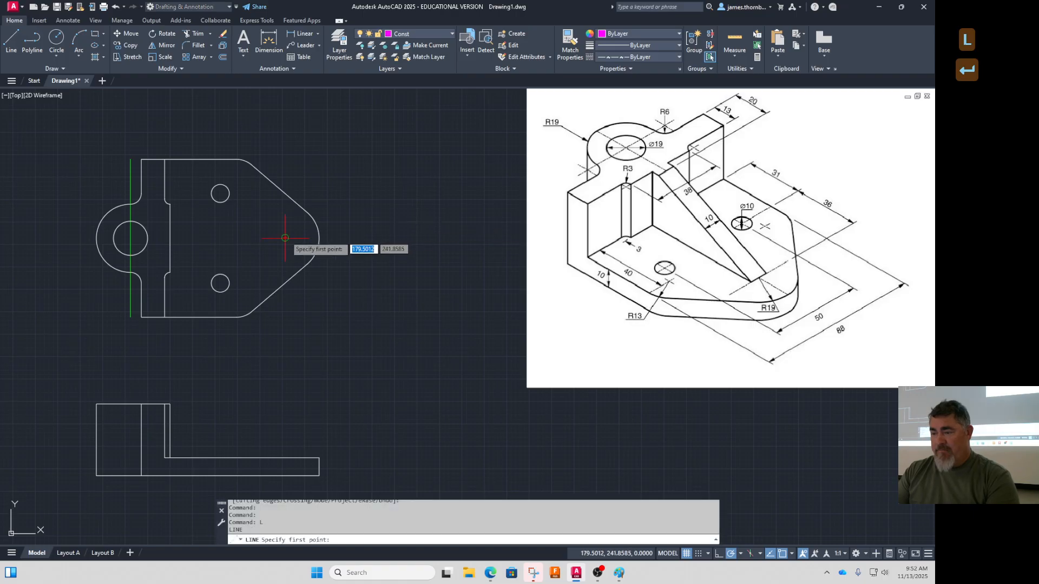
click(285, 238)
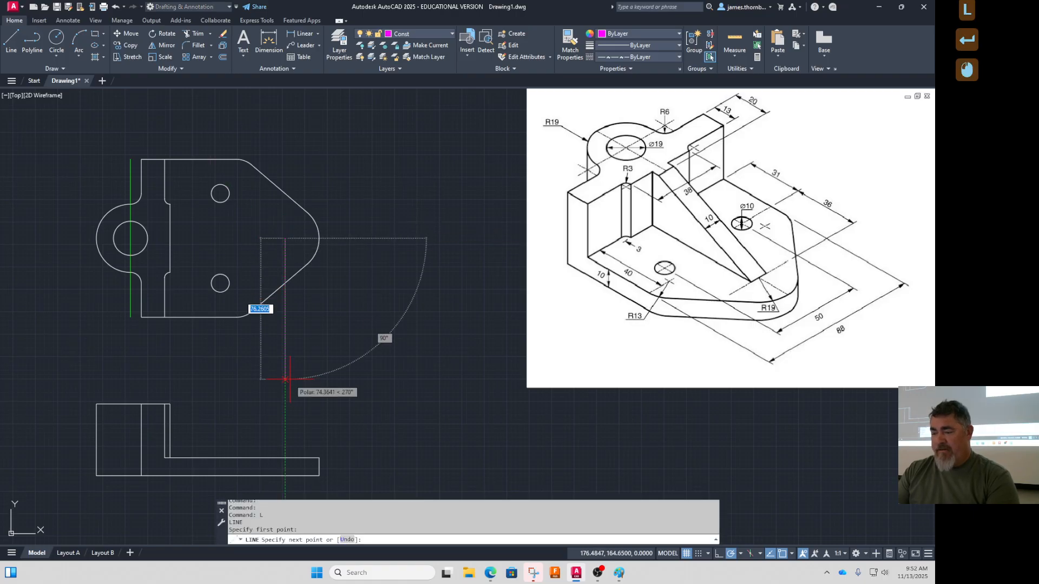
click(285, 458)
key(Return)
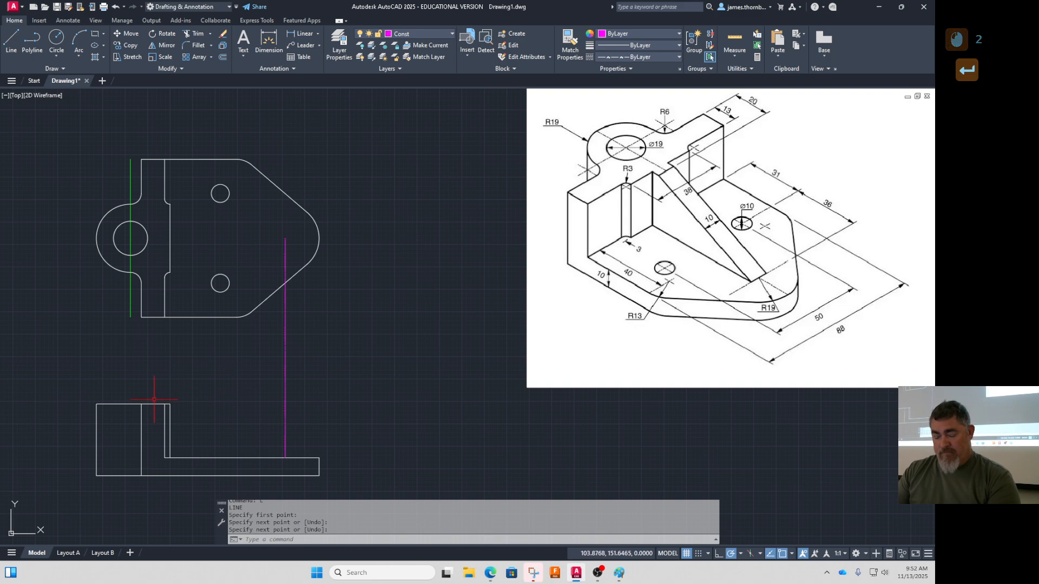
Draw the rib's sloped line from a point 20 mm along the top from the upright's back edge to the projected point on the base surface
key(l)
key(Return)
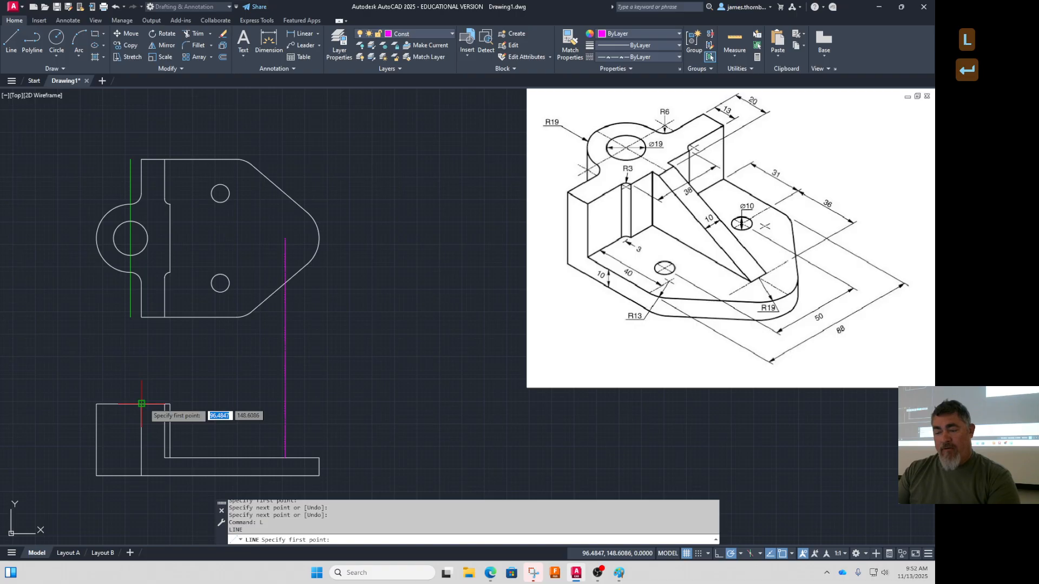
text(20)
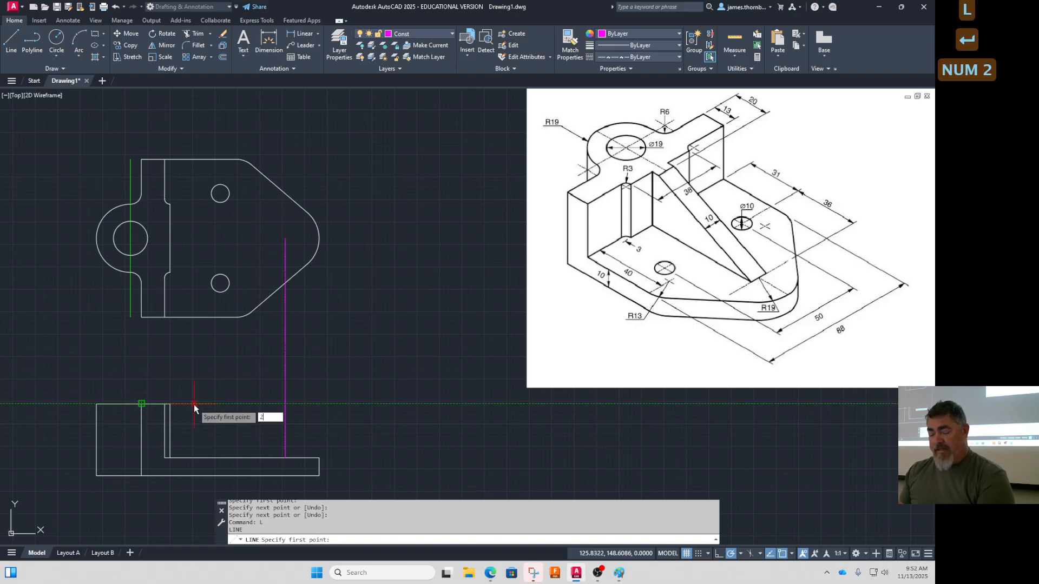
key(Return)
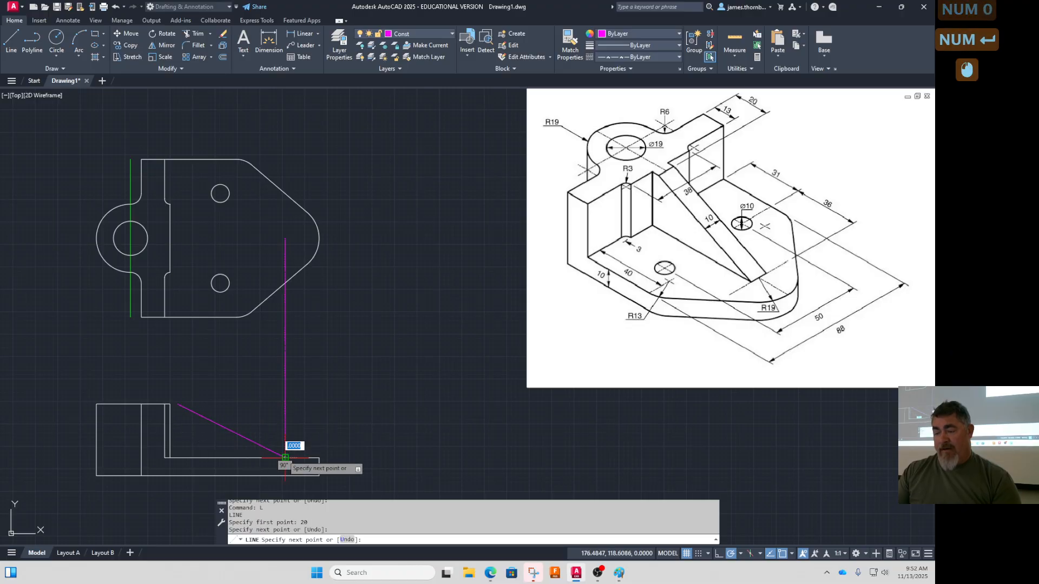
click(285, 457)
key(Escape)
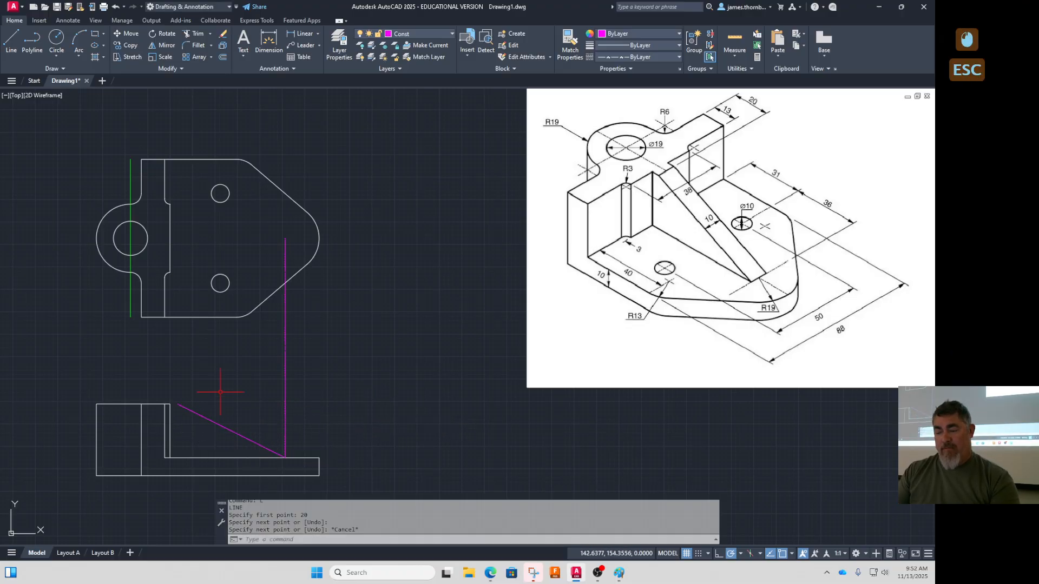
Stretch the front view's top edge line to meet the upper end of the rib's sloped line
click(153, 405)
click(171, 403)
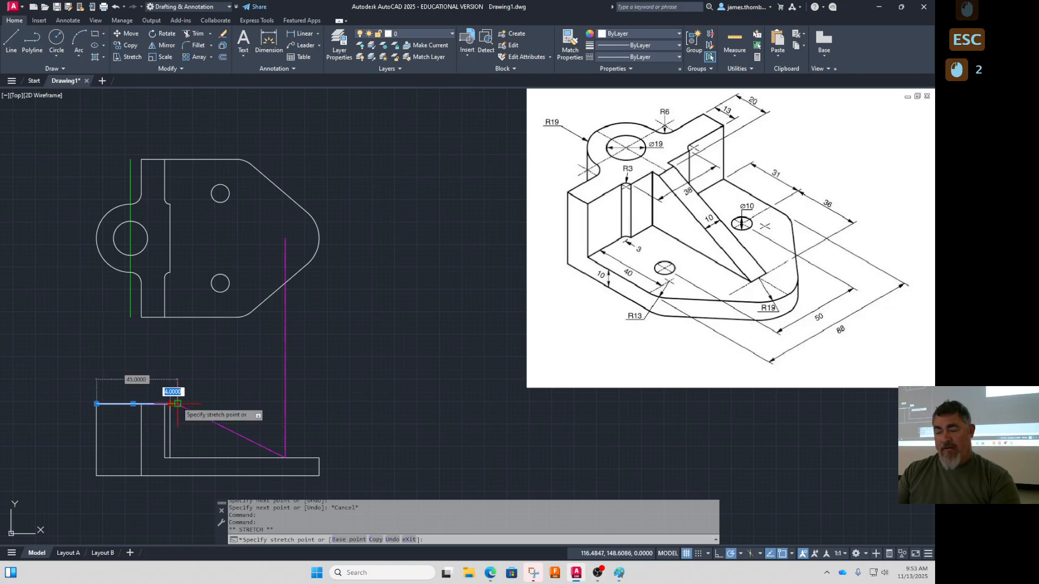
click(177, 404)
click(327, 370)
key(Escape)
key(Escape)
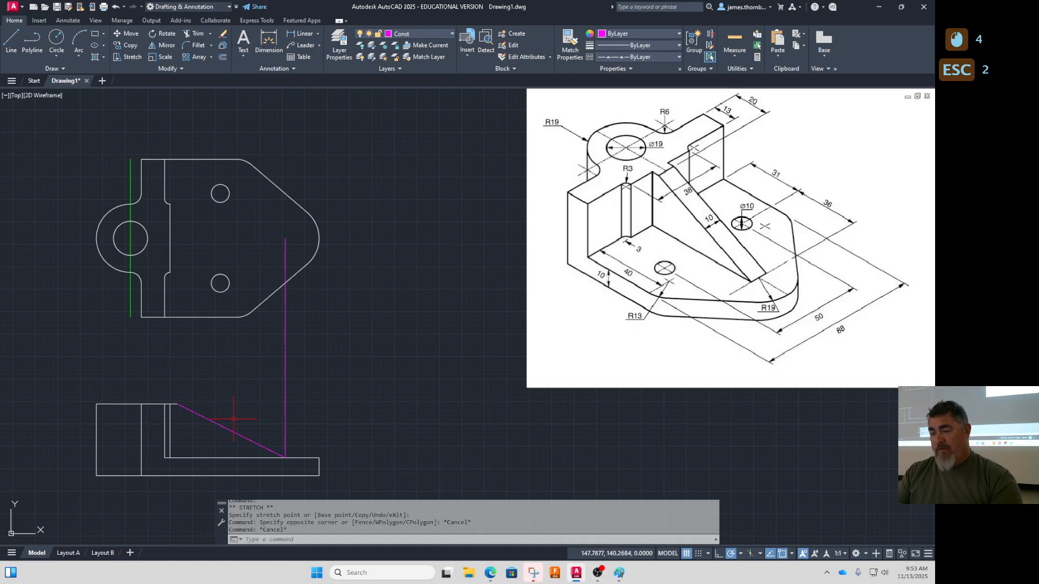
Draw a vertical construction line from the upper end of the rib's sloped line in the front view up into the top view
text(L)
key(Return)
click(177, 404)
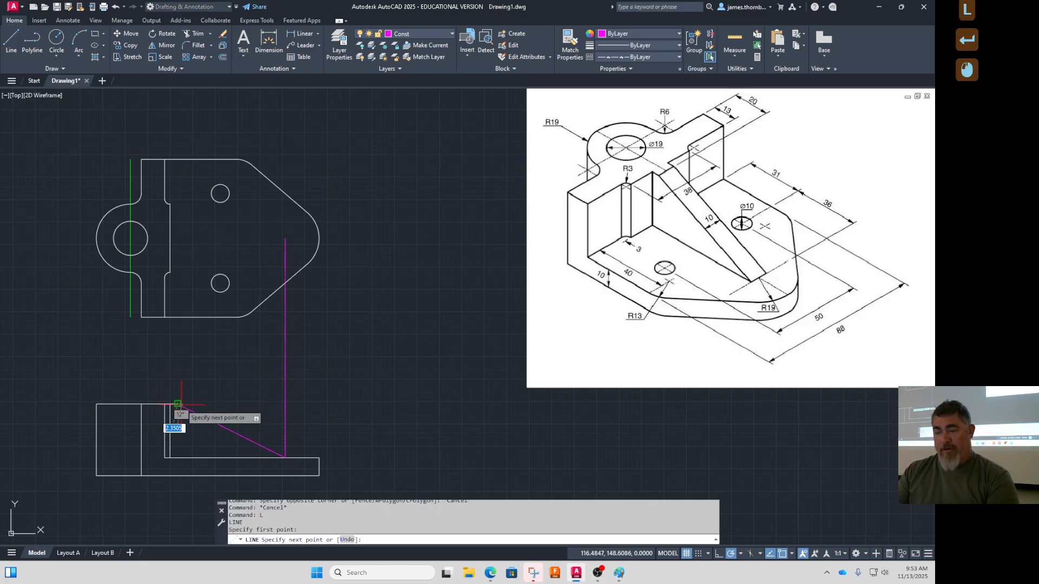
click(178, 190)
key(Return)
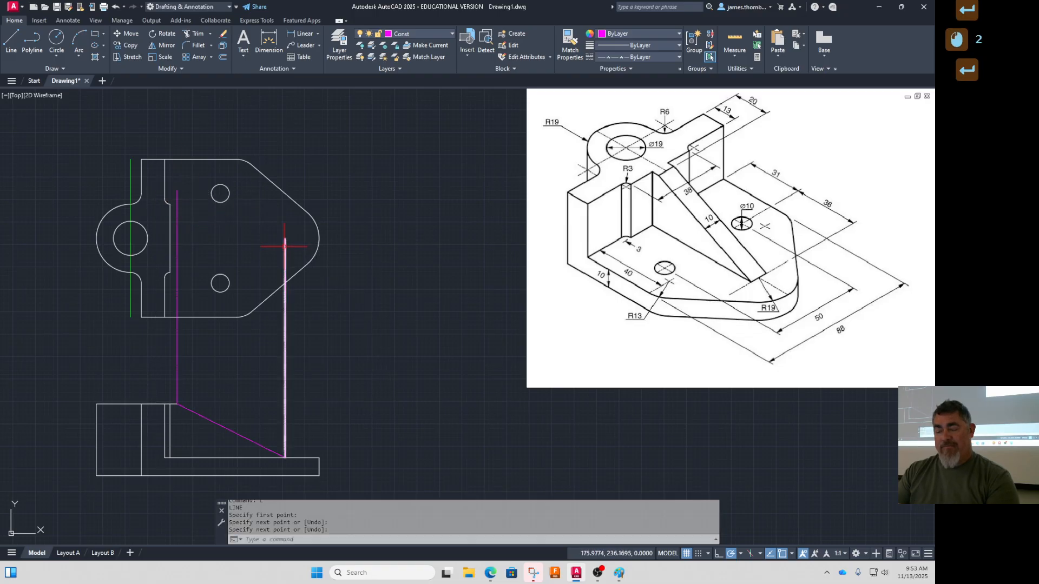
Try stretching the nose construction line's upper end freely above the arc centre, and undo the stretch
click(286, 244)
click(285, 238)
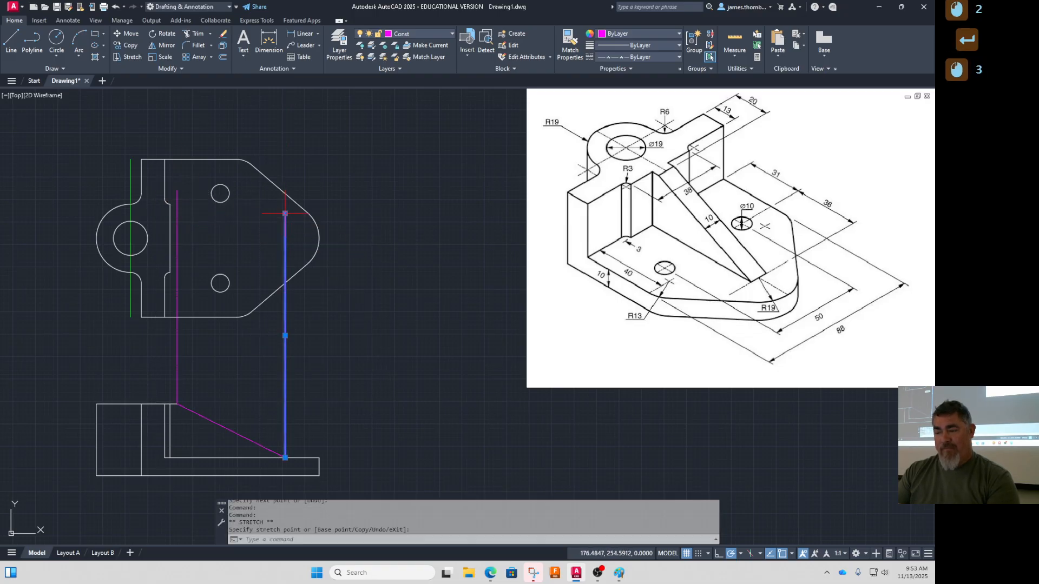
key(Escape)
key(ctrl+z)
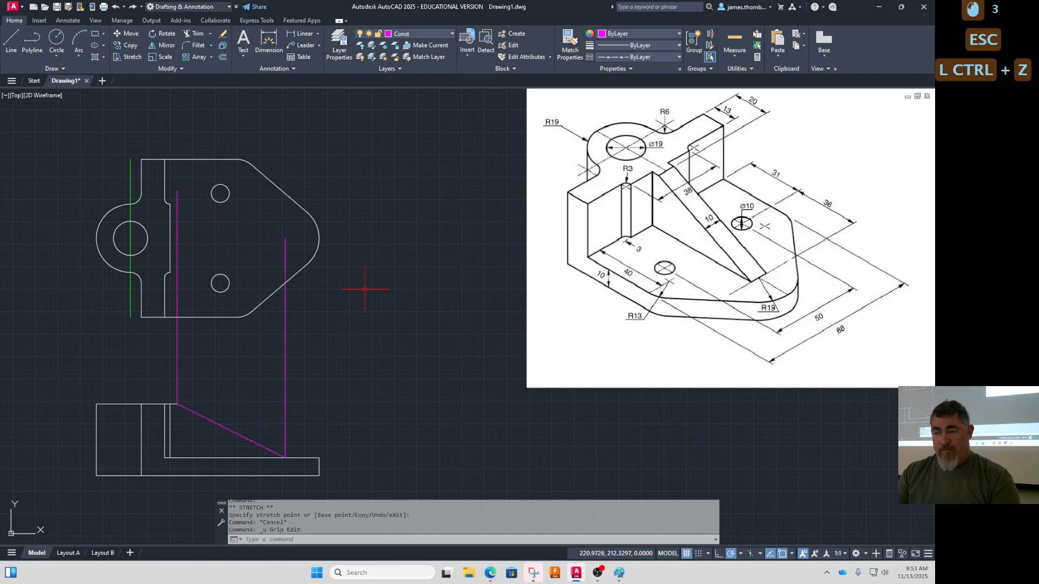
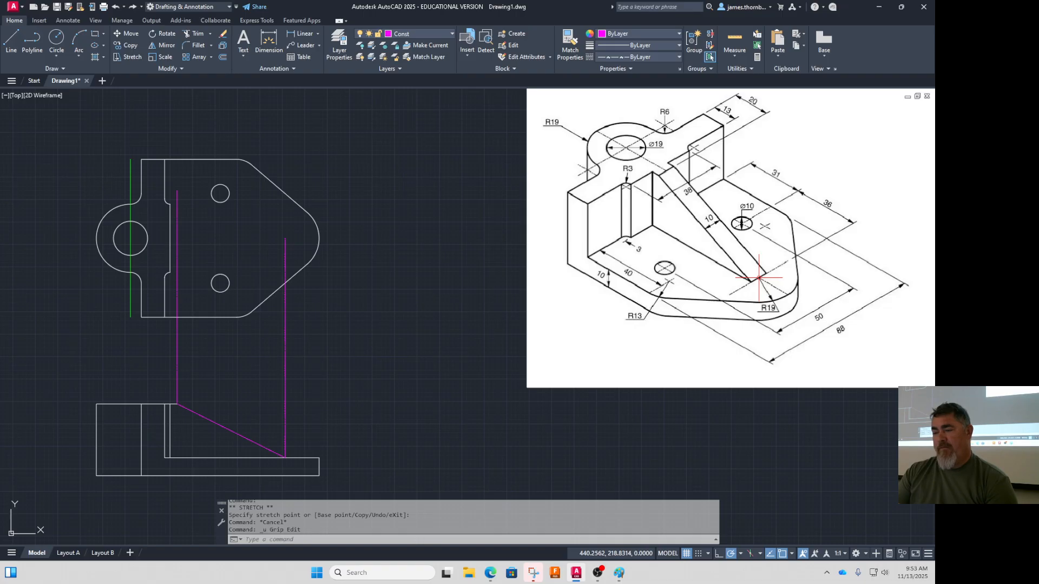
Try stretching the nose construction line's upper end 5 mm upward, and undo the grip edit
double_click(284, 250)
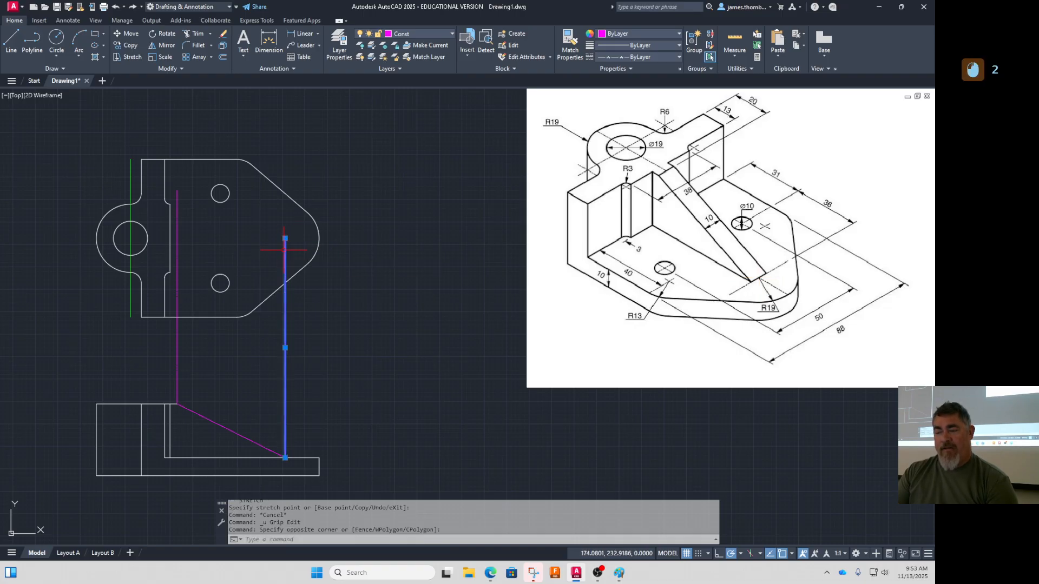
click(285, 238)
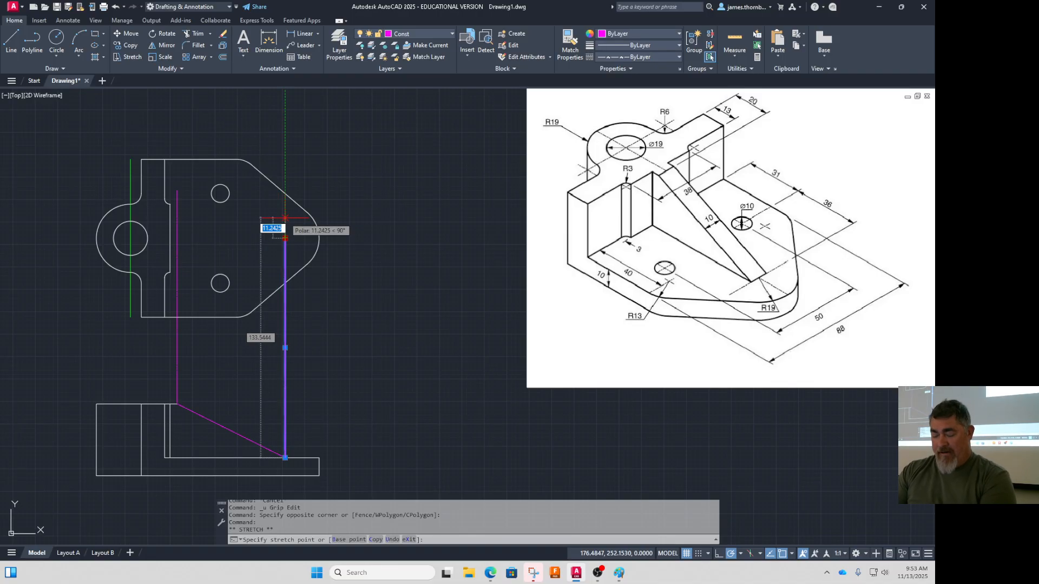
text(5)
key(KP_Enter)
key(ctrl+z)
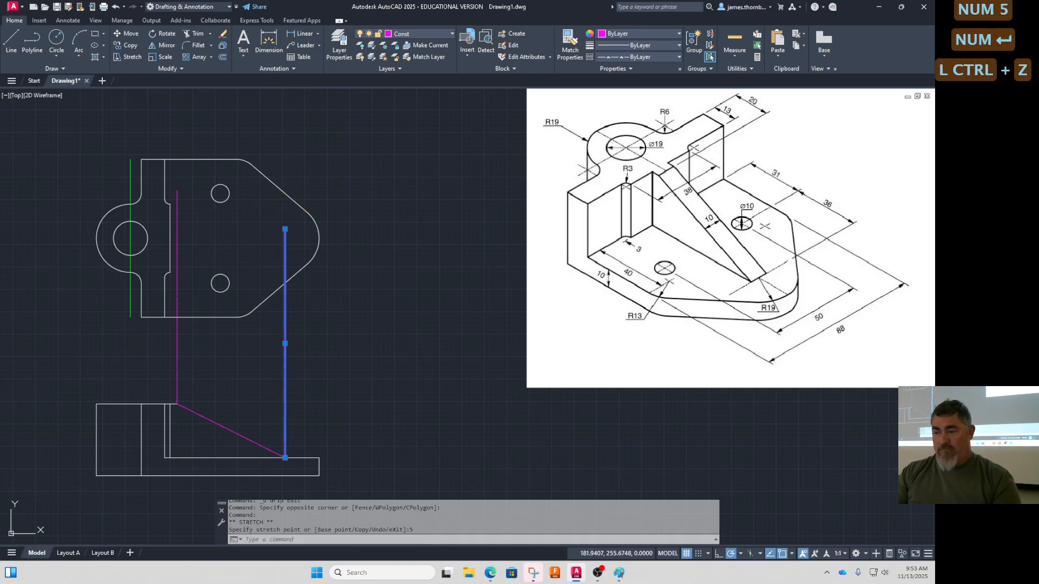
Lengthen the nose construction line at its upper end by a delta of 5 mm
click(168, 67)
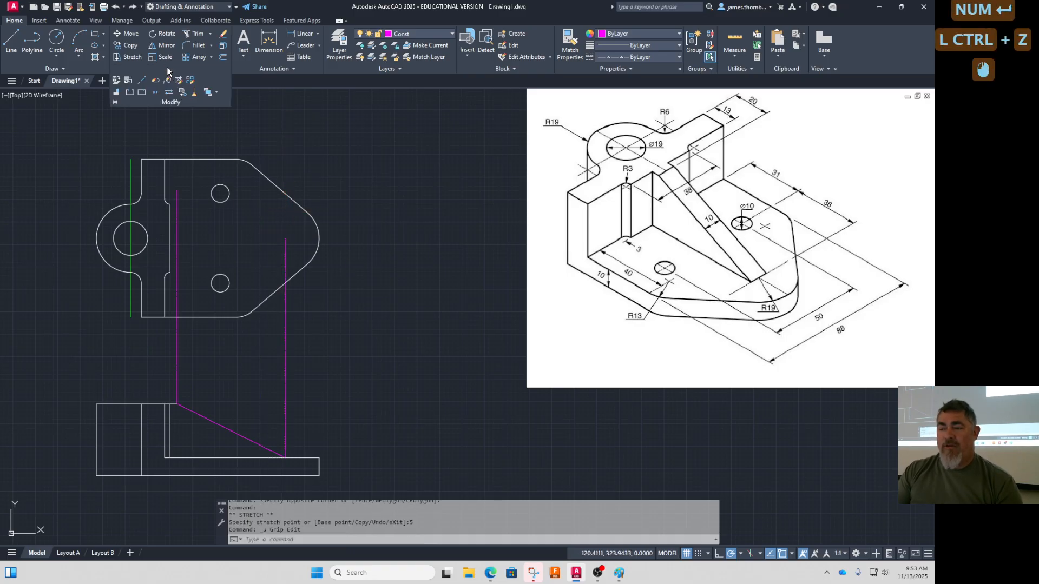
click(143, 84)
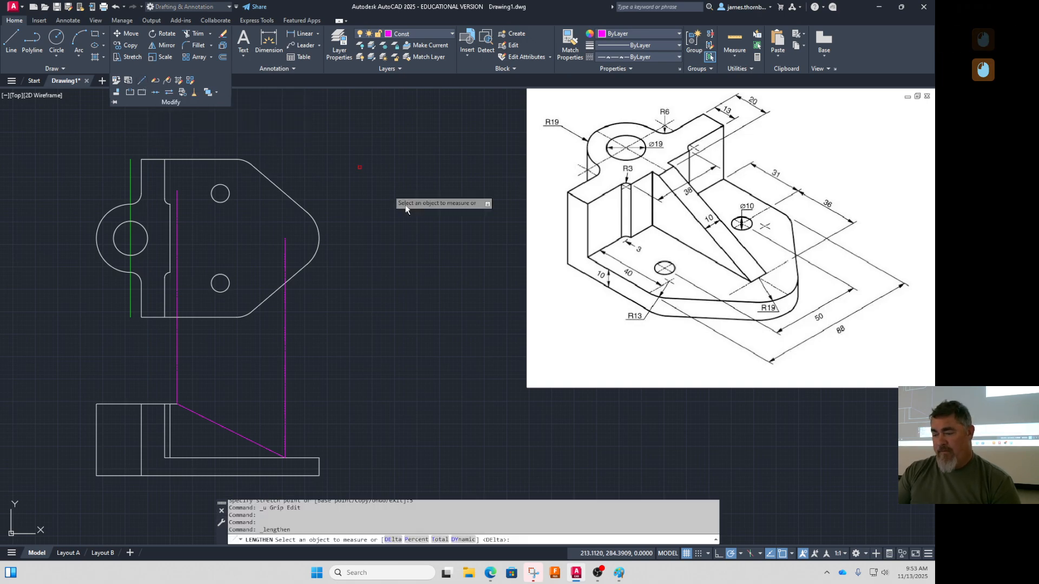
click(393, 540)
text(5)
key(Return)
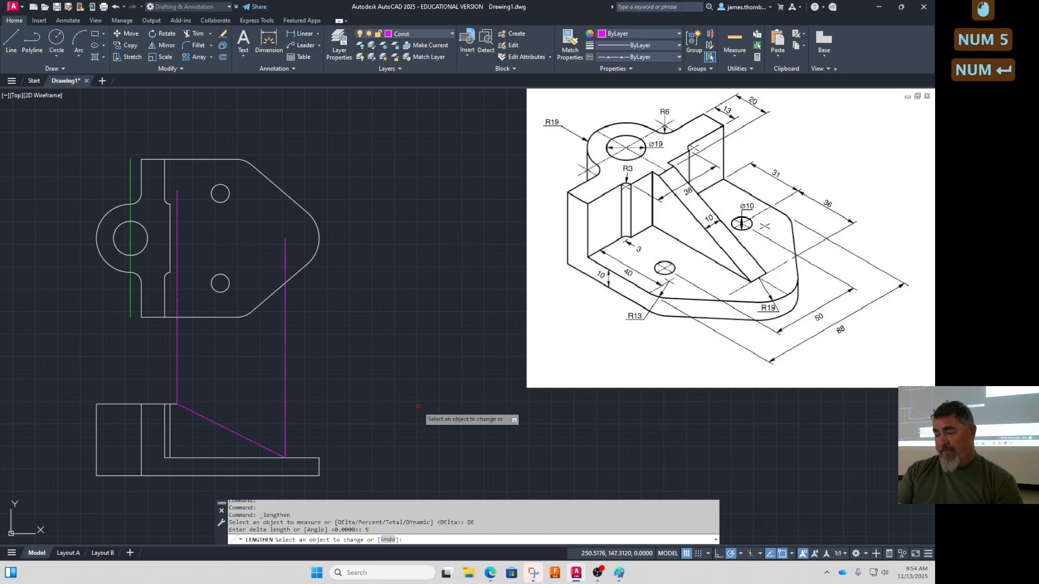
click(286, 253)
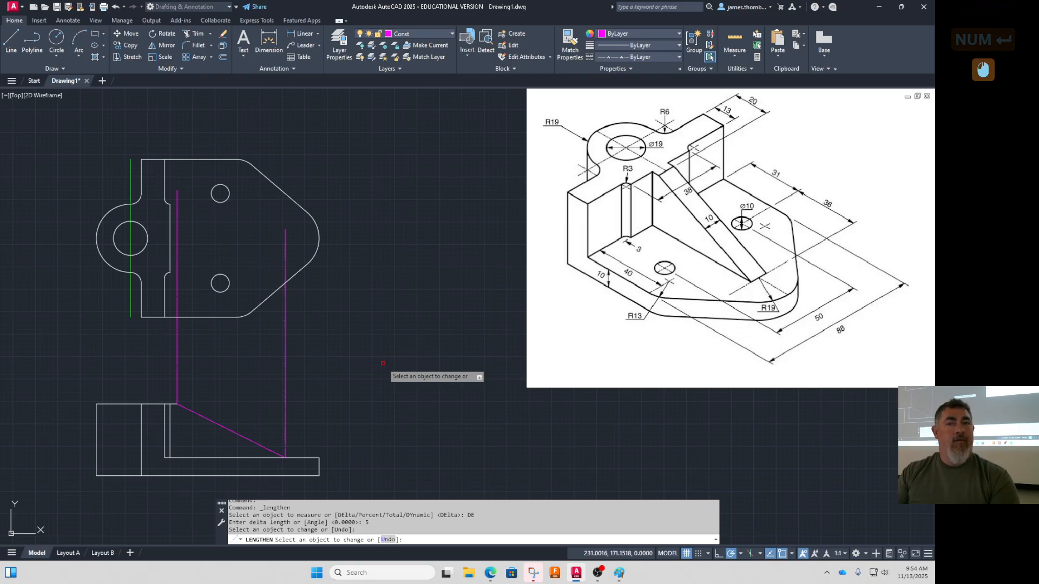
key(Return)
Try giving the nose construction line a total length of 10 mm with Lengthen, and undo both Lengthen operations
key(Return)
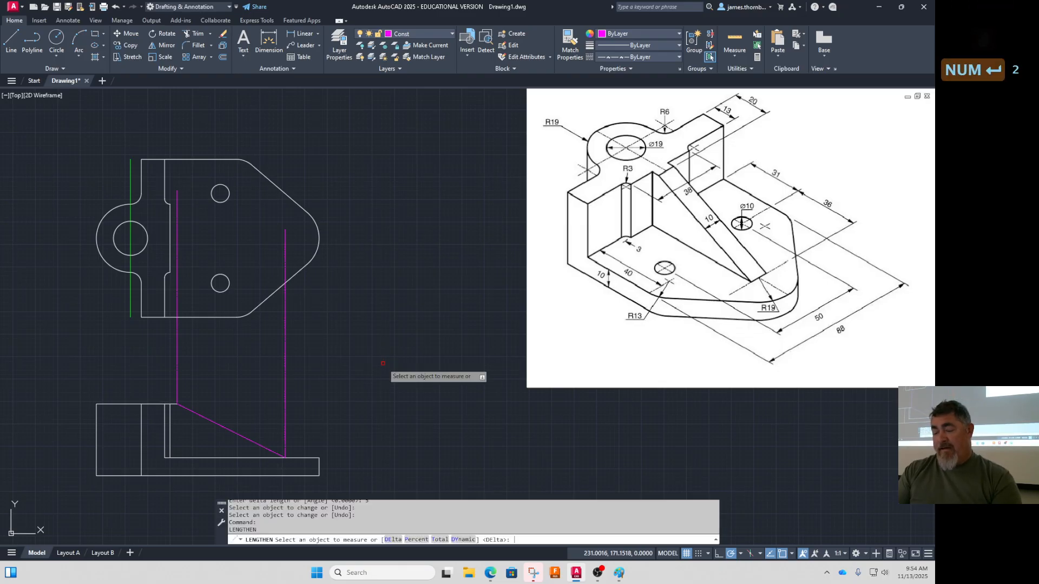
click(440, 539)
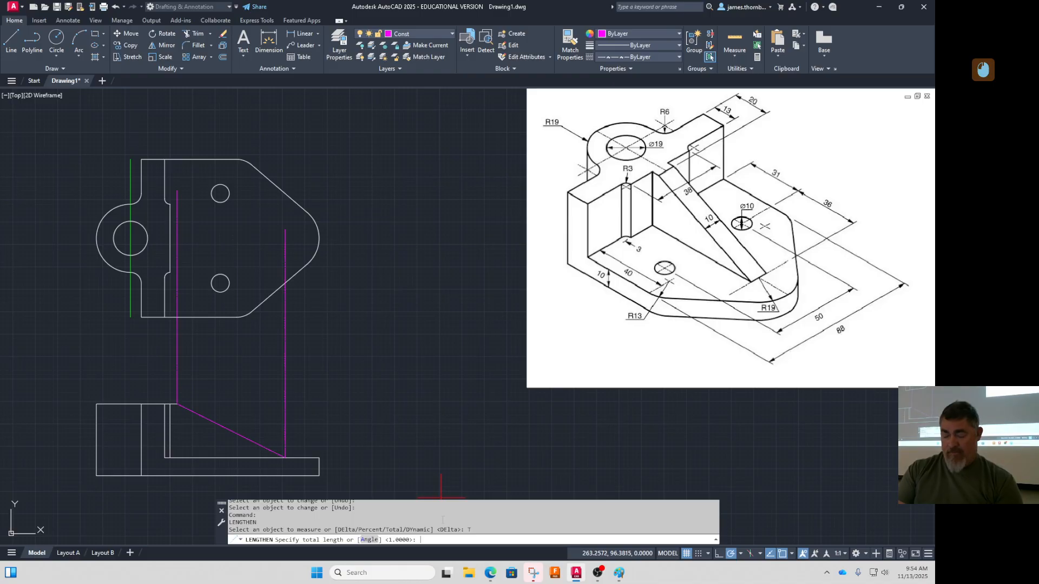
text(10)
key(Return)
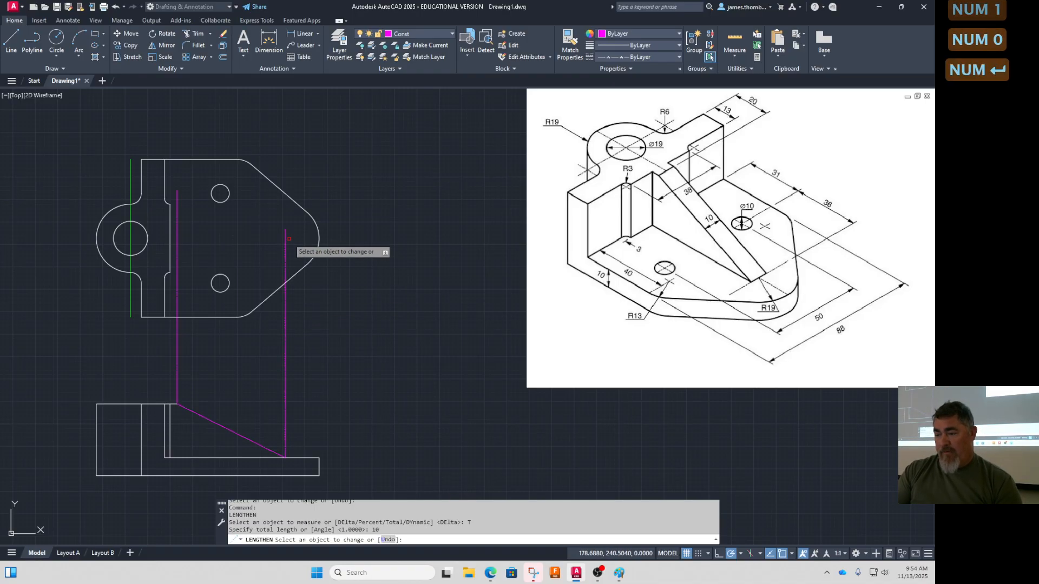
click(285, 447)
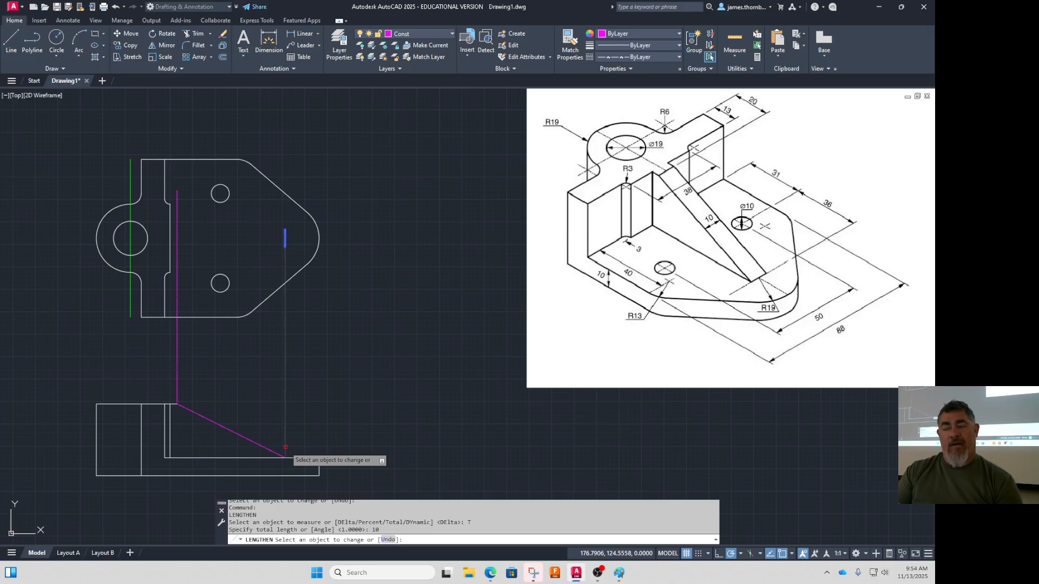
click(286, 447)
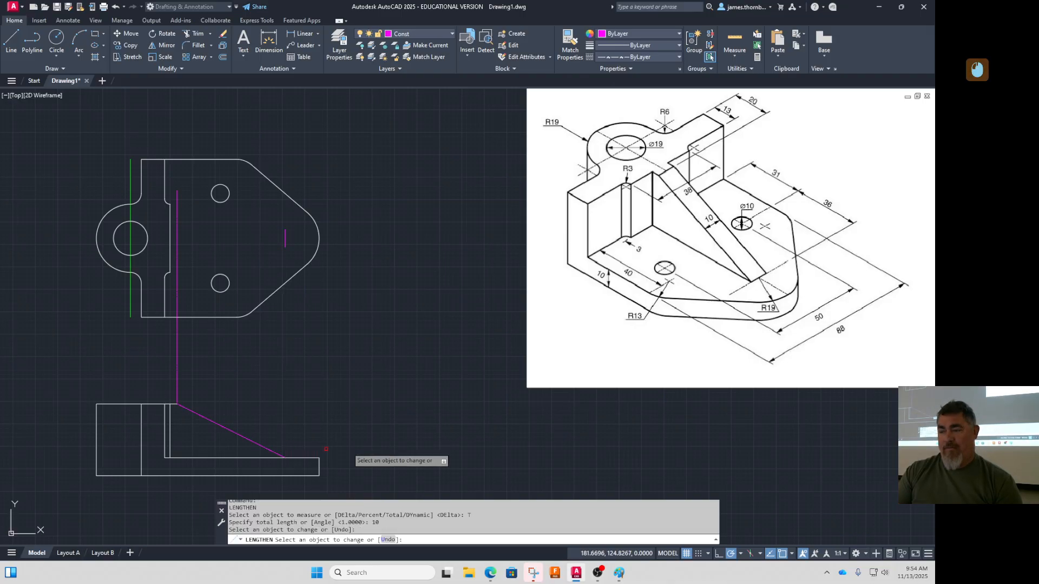
key(Escape)
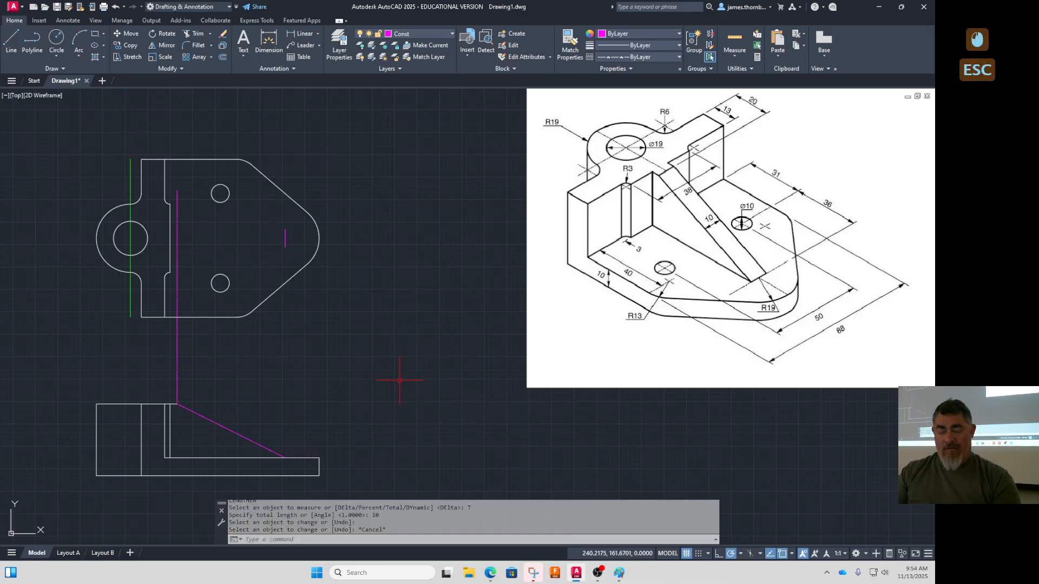
key(ctrl+z)
key(ctrl+z)
Stretch the upper end of the nose construction line 5 mm upward past the arc centre in the top view
click(319, 255)
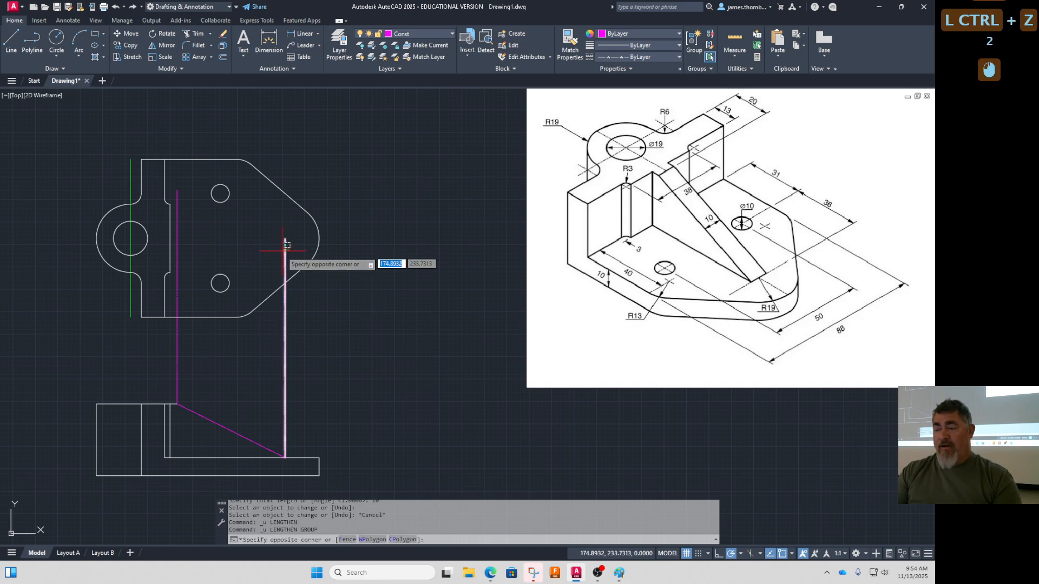
click(279, 248)
click(285, 239)
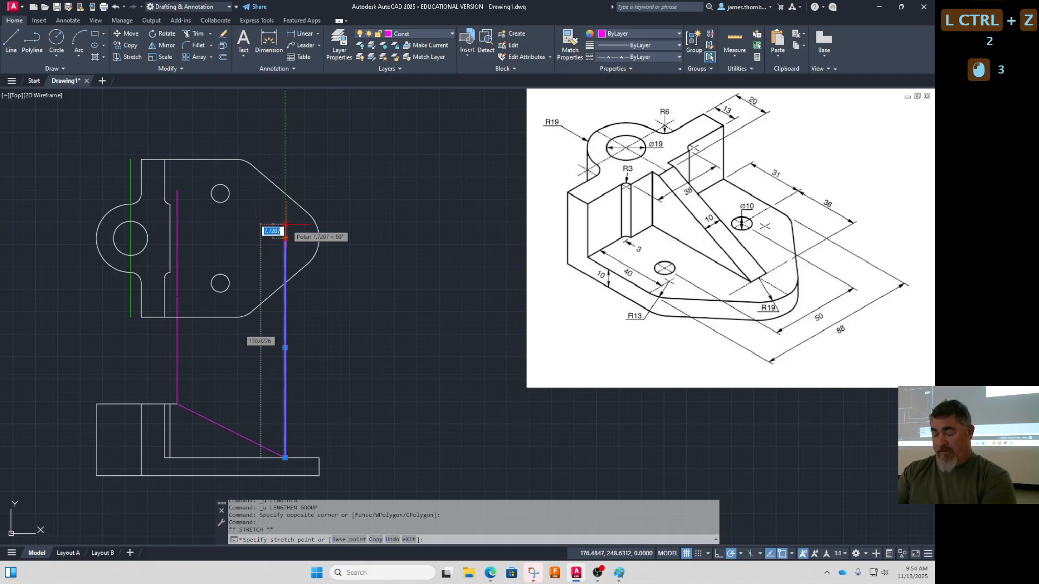
text(5)
key(KP_Enter)
Shorten the nose construction line from its lower end to a total length of 10 mm, centred on the nose arc
click(286, 458)
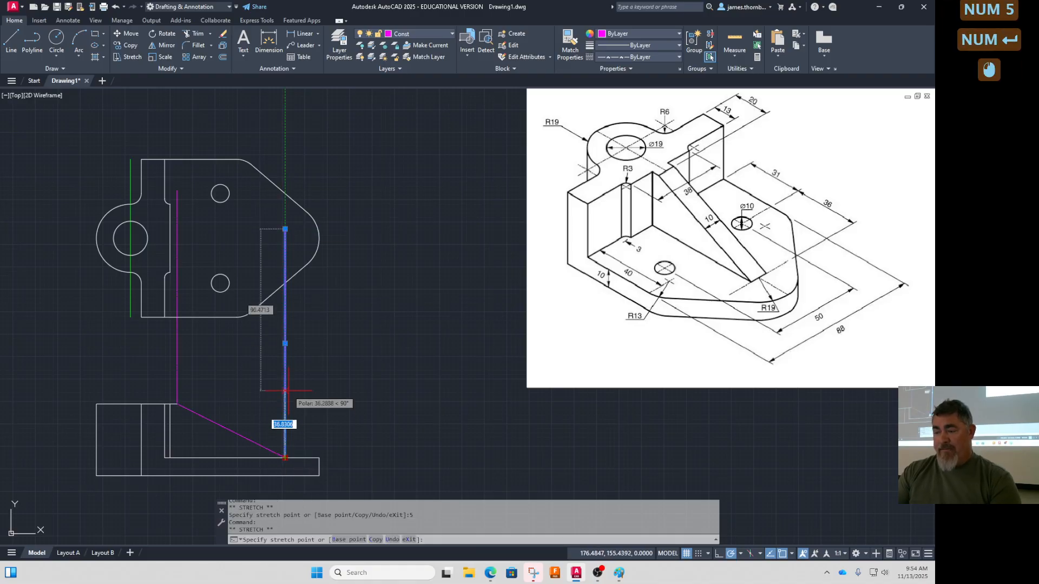
key(Tab)
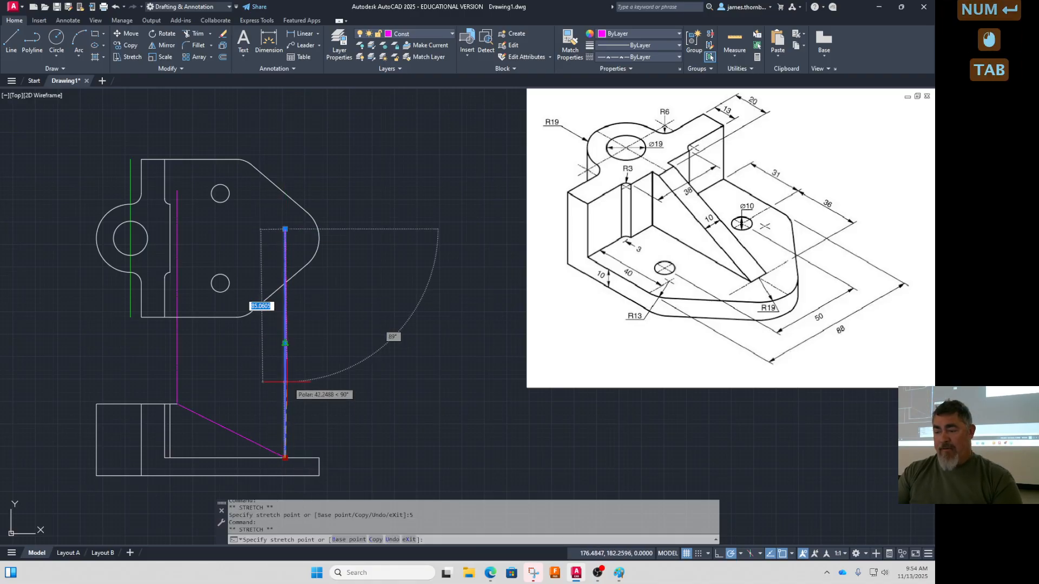
key(Tab)
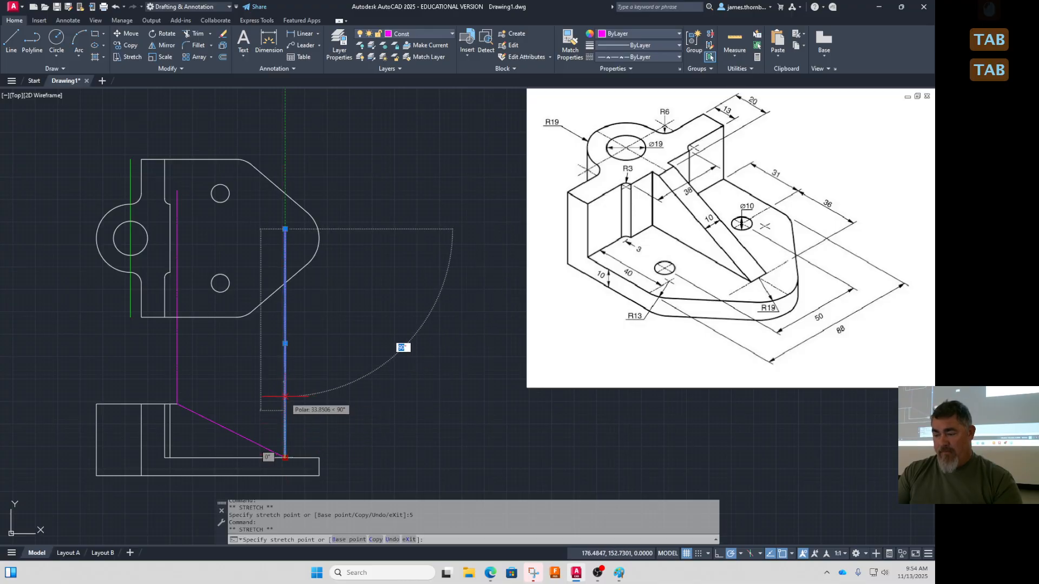
key(Tab)
key(Tab)
key(Tab)
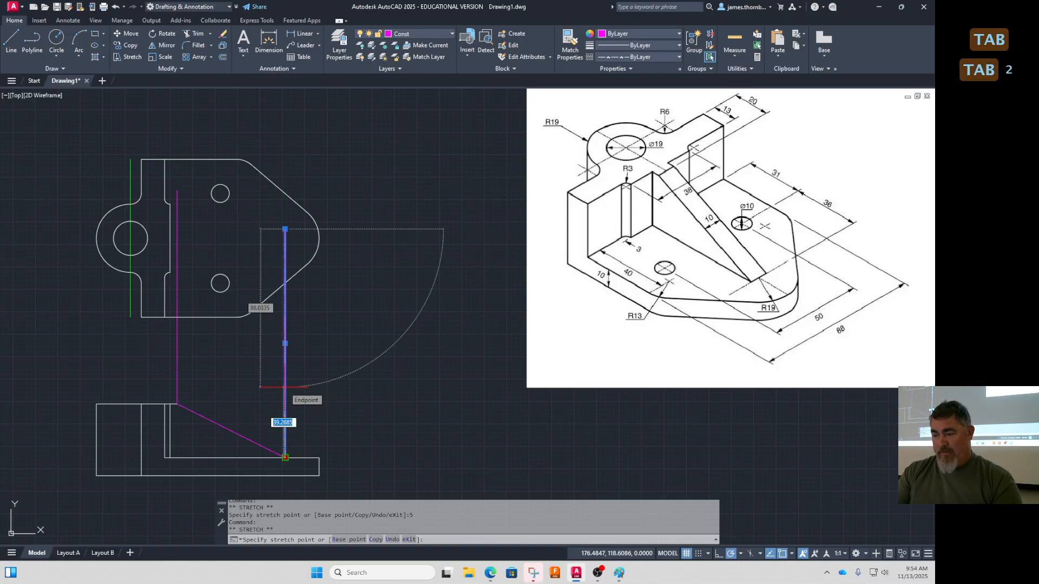
text(10)
key(KP_Enter)
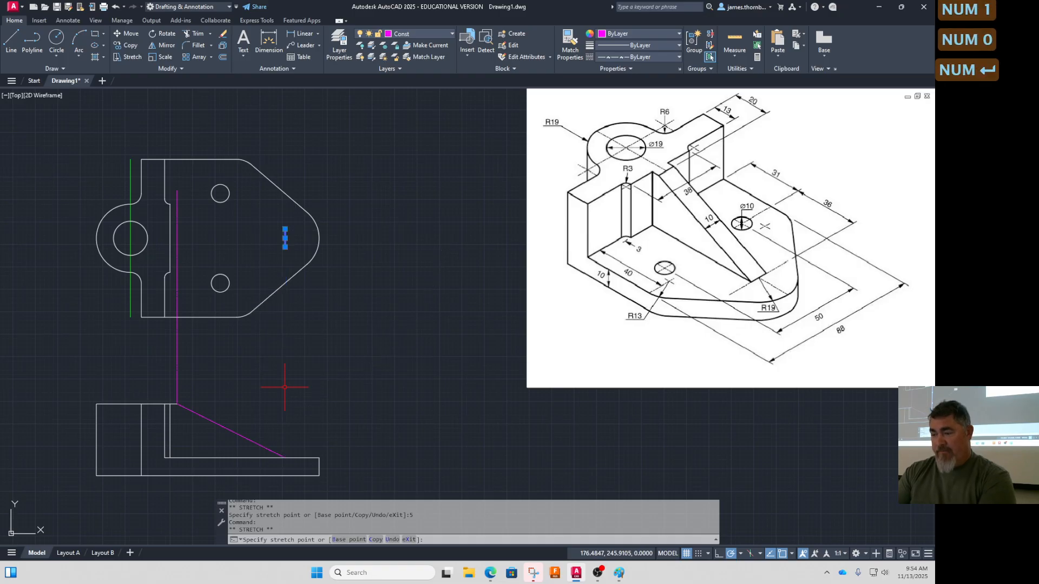
key(Escape)
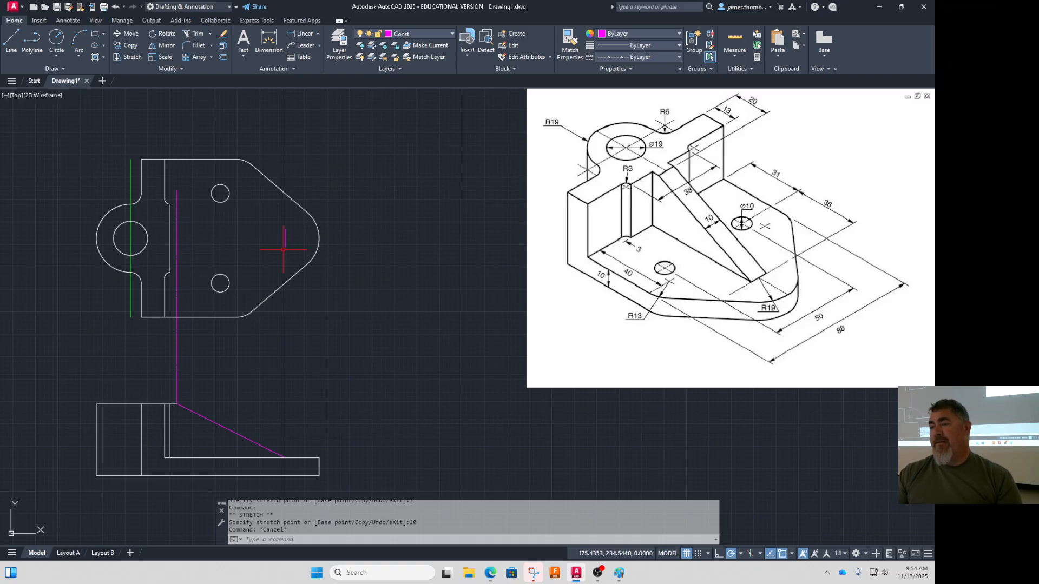
Change the Const layer's linetype to Continuous in the layer properties
scroll(283, 249, up, 5)
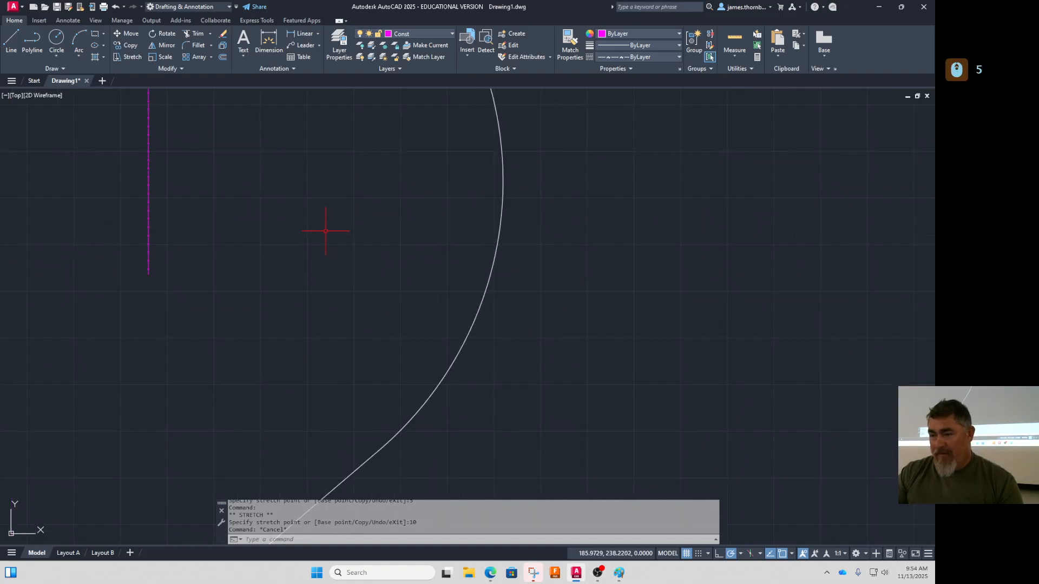
scroll(325, 232, up, 4)
scroll(379, 218, down, 3)
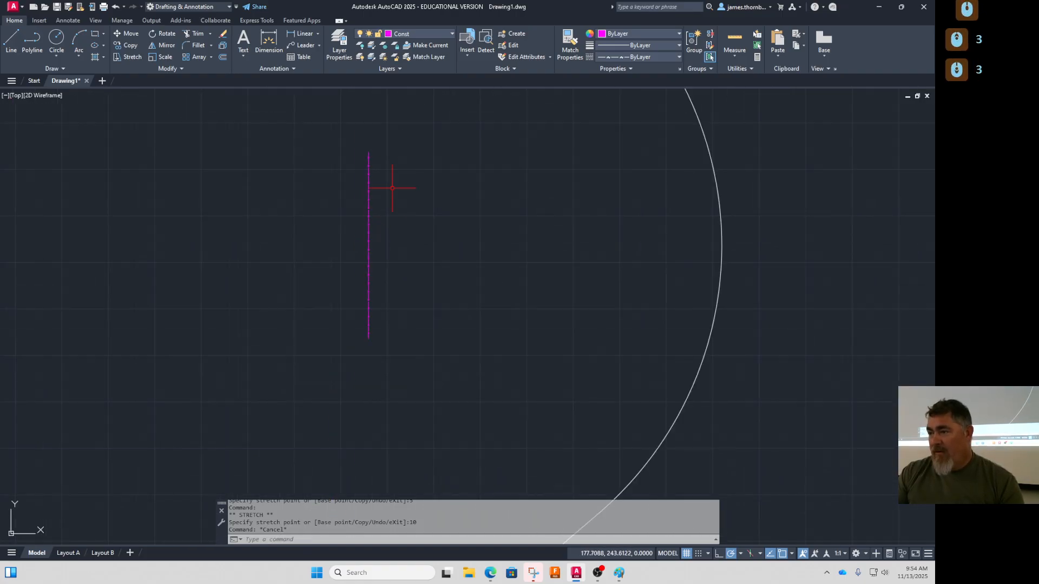
click(415, 34)
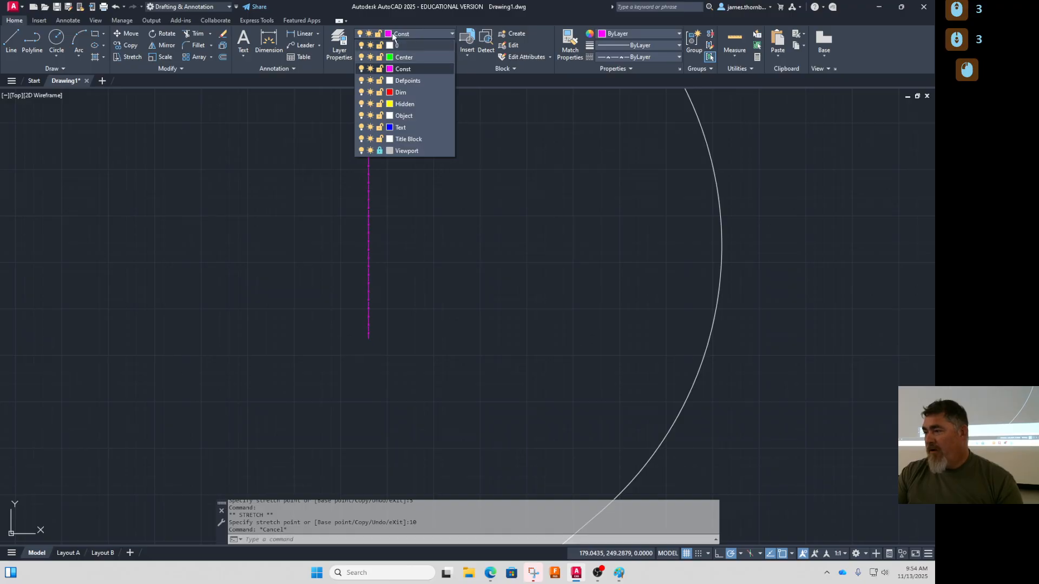
click(650, 61)
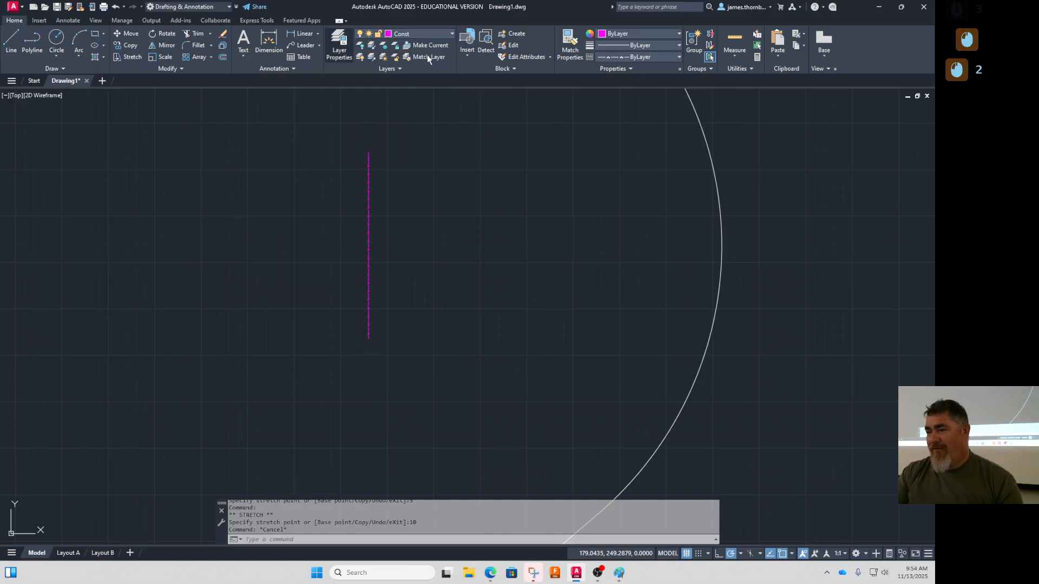
click(340, 41)
click(465, 254)
click(465, 251)
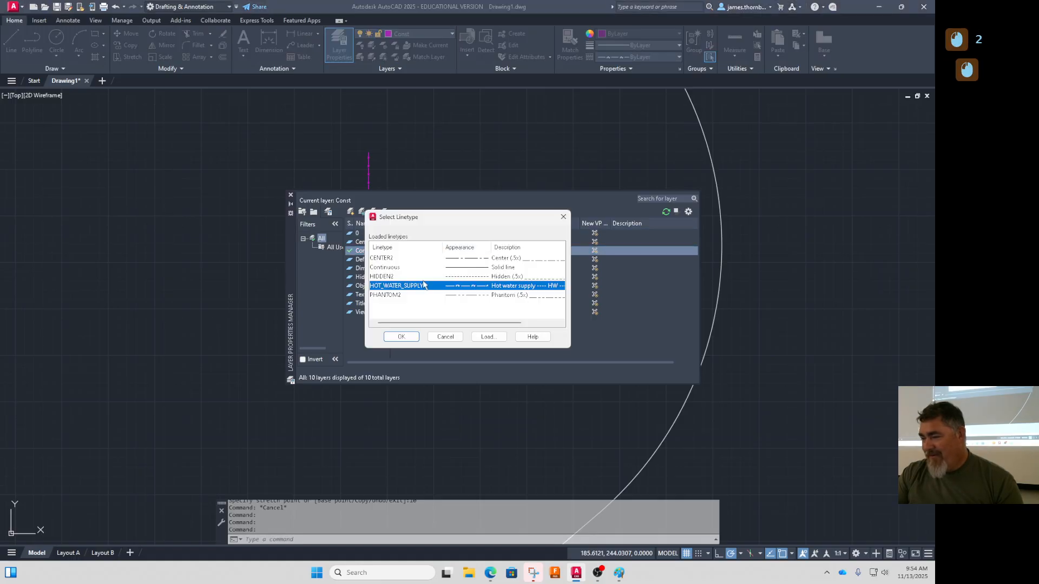
click(385, 267)
click(401, 337)
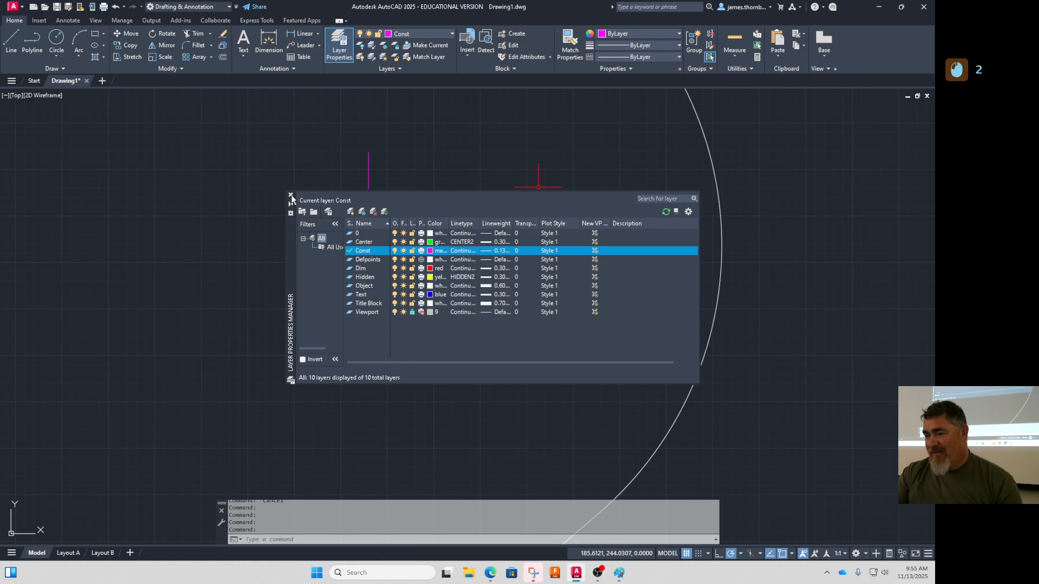
click(291, 195)
On the Object layer, draw the rib's upper edge in the top view from the nose construction line's upper end to the upright's face
scroll(447, 294, up, 3)
middle_drag(381, 311, 417, 276)
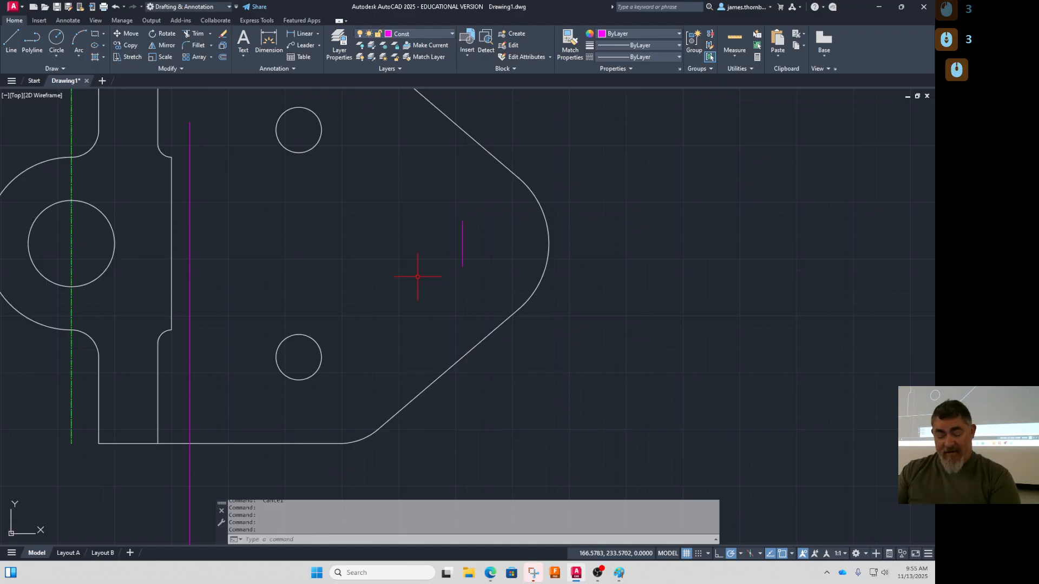
click(443, 33)
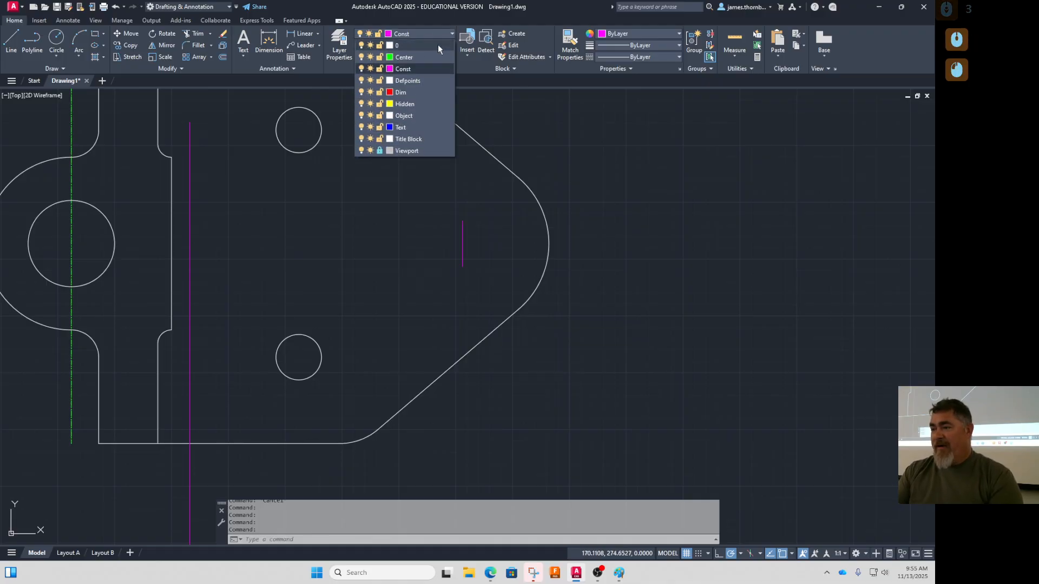
click(410, 116)
key(l)
key(Return)
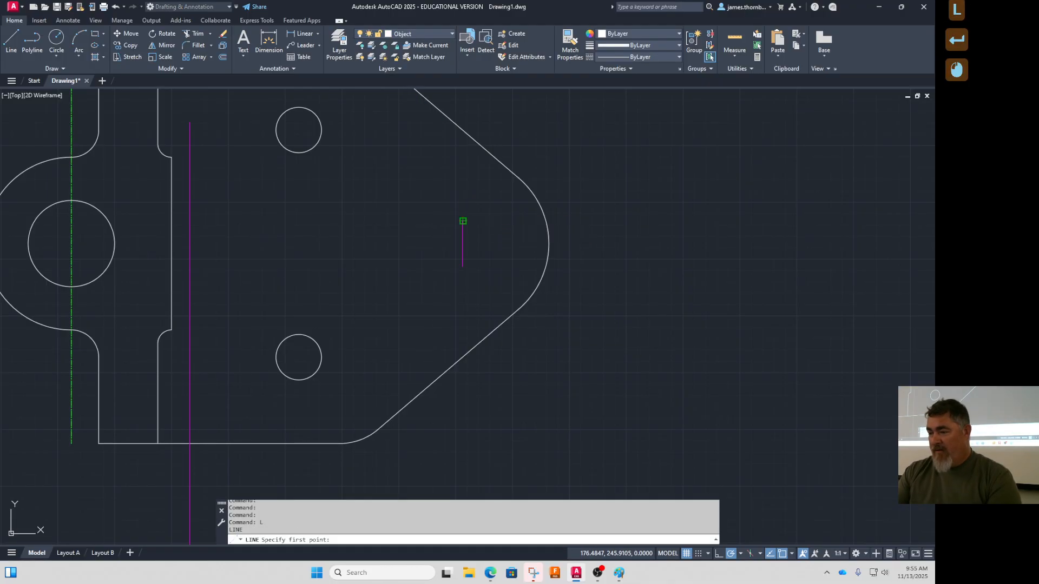
click(462, 221)
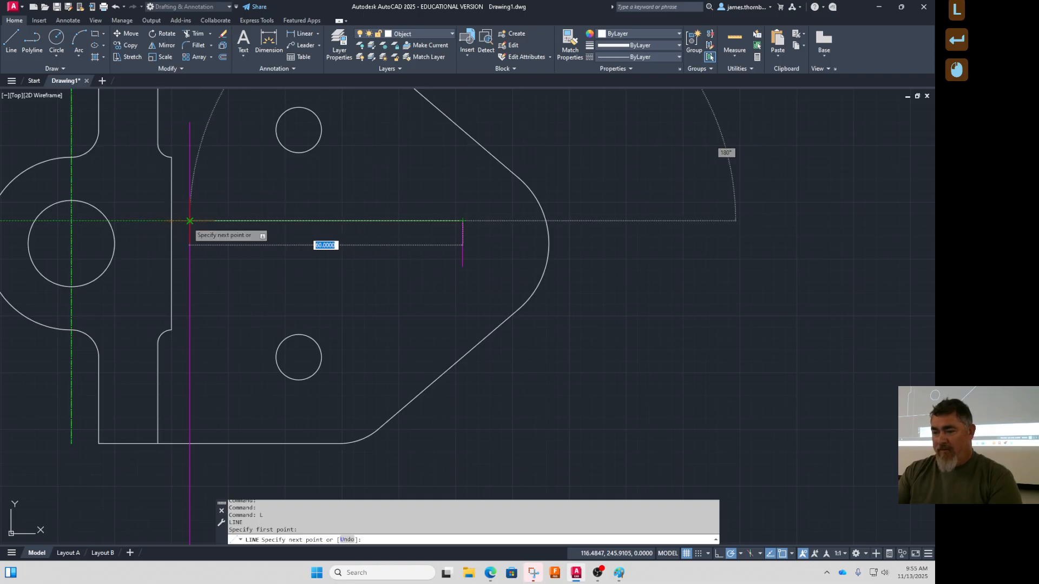
scroll(171, 221, down, 5)
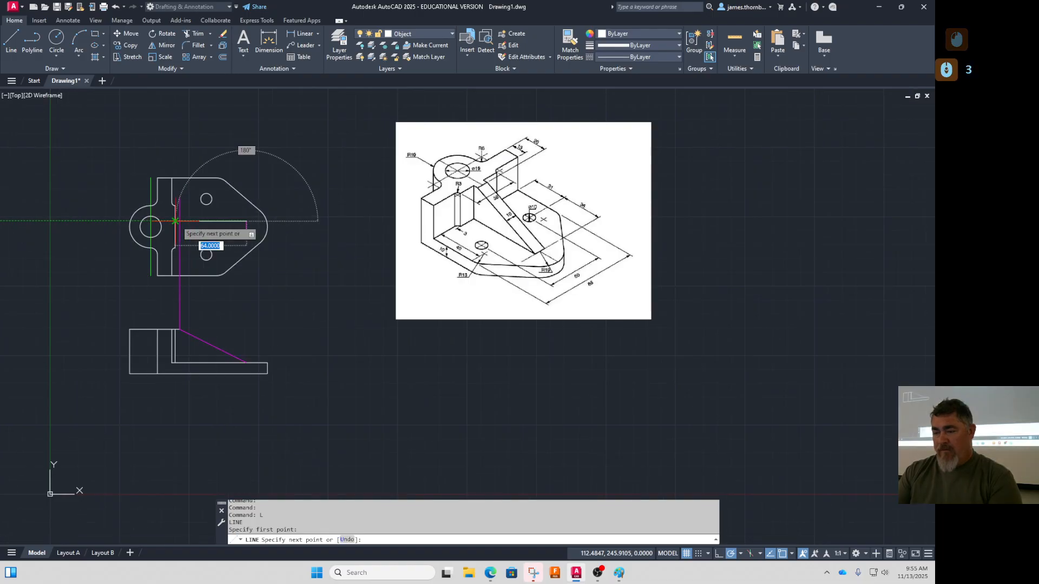
scroll(173, 221, up, 2)
click(174, 221)
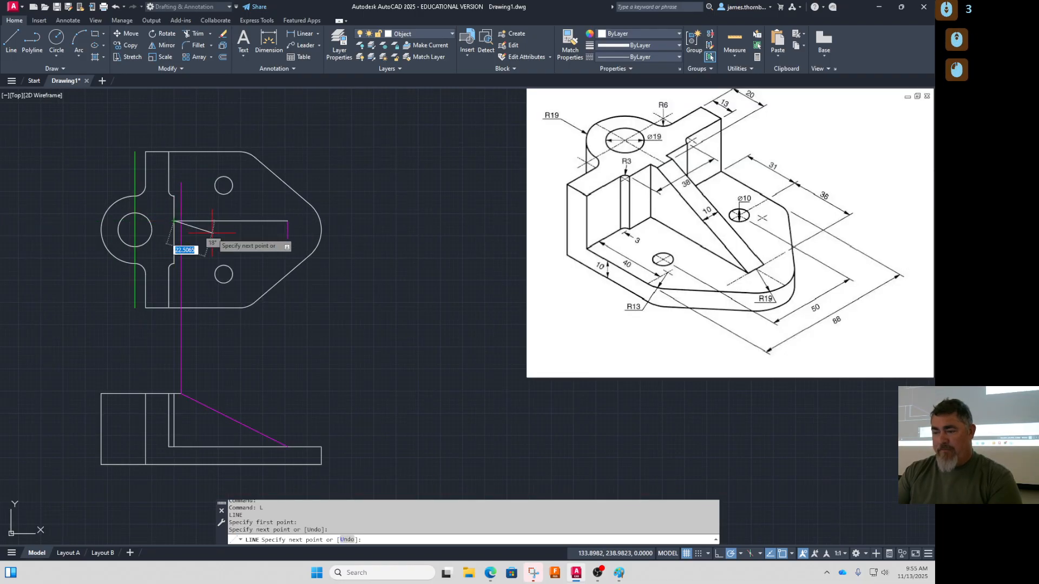
key(Return)
Draw the rib's lower edge from the nose construction line's lower end horizontally to the upright's face
key(Return)
click(287, 238)
click(174, 238)
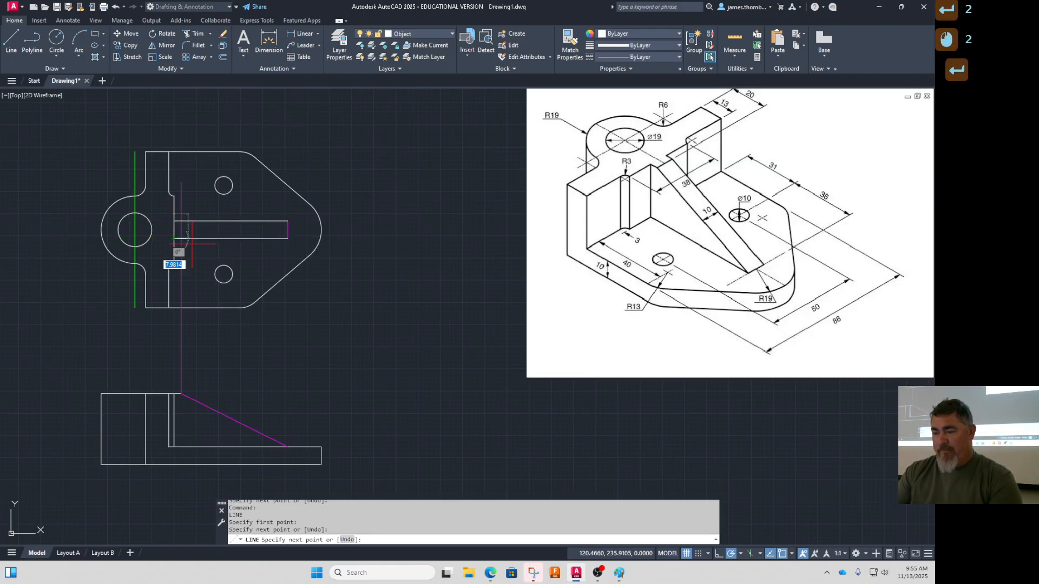
key(Return)
Trim the long vertical construction line so only the part between the rib's two edges in the top view remains
text(tr)
key(Return)
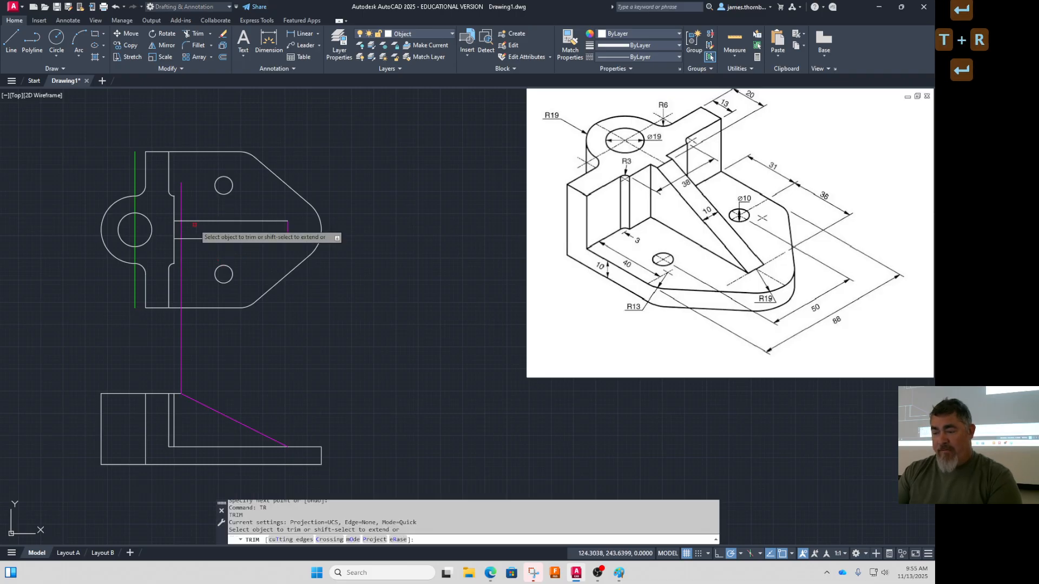
click(180, 260)
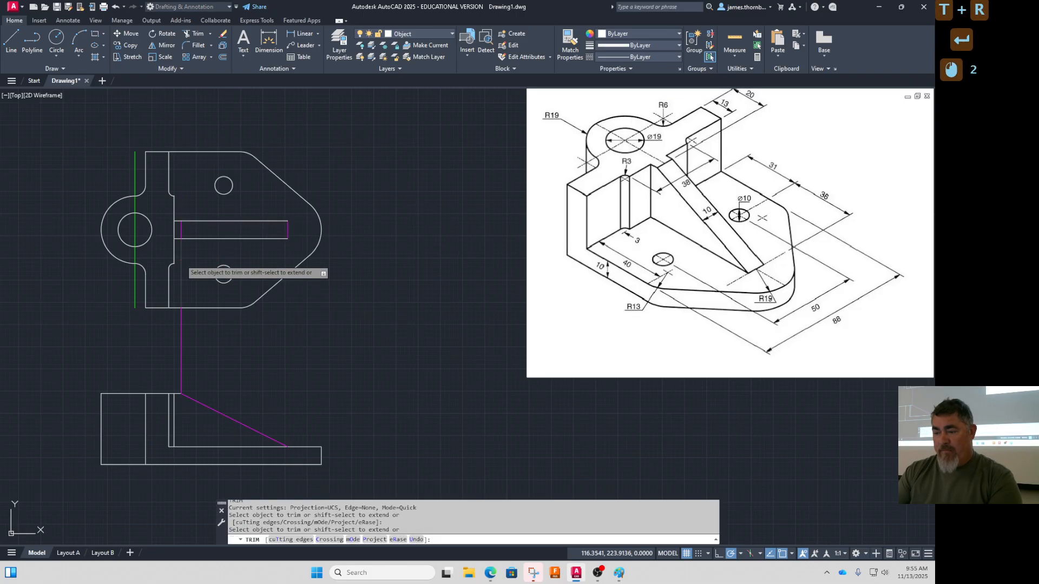
click(181, 344)
key(Return)
Move the two short rib construction lines in the top view and the sloped rib line in the front view to the Object layer
click(296, 247)
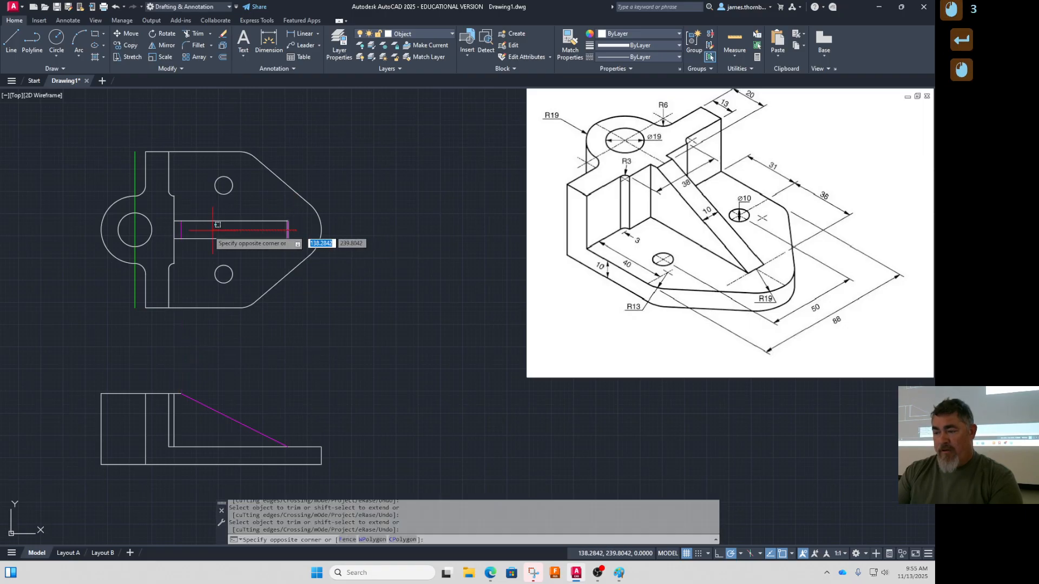
click(177, 217)
click(252, 441)
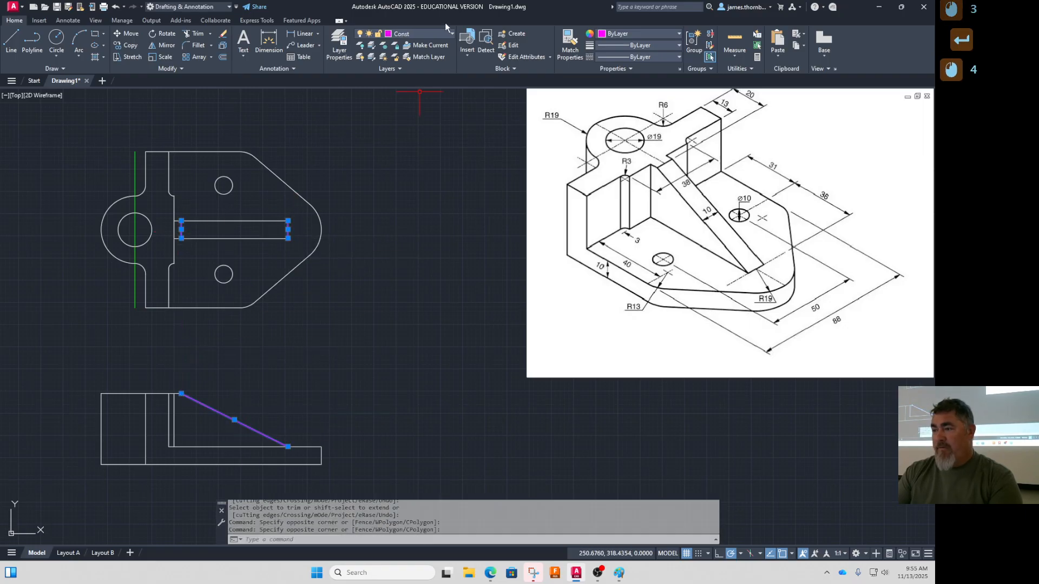
click(437, 34)
click(425, 116)
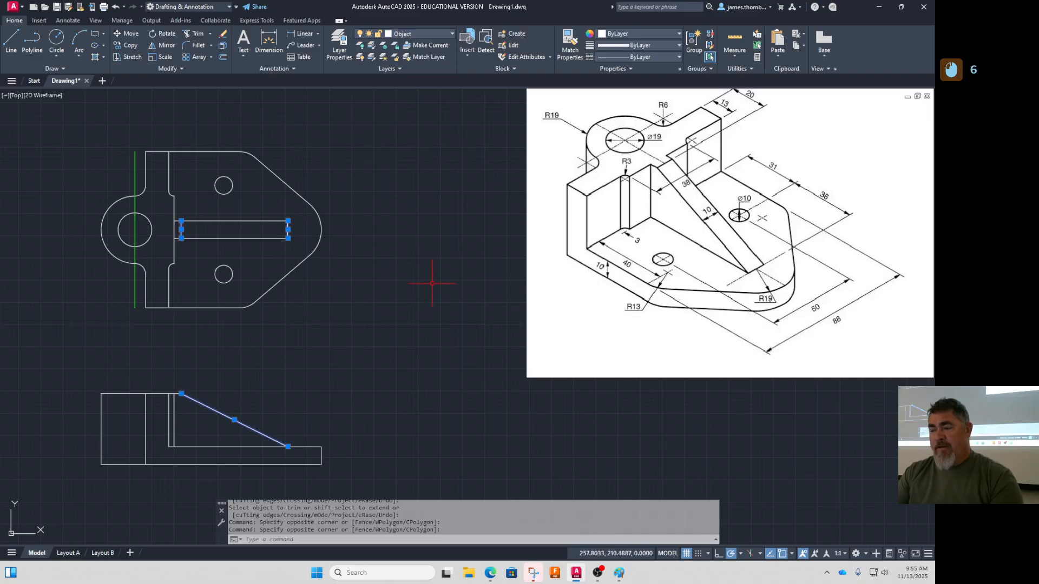
key(Escape)
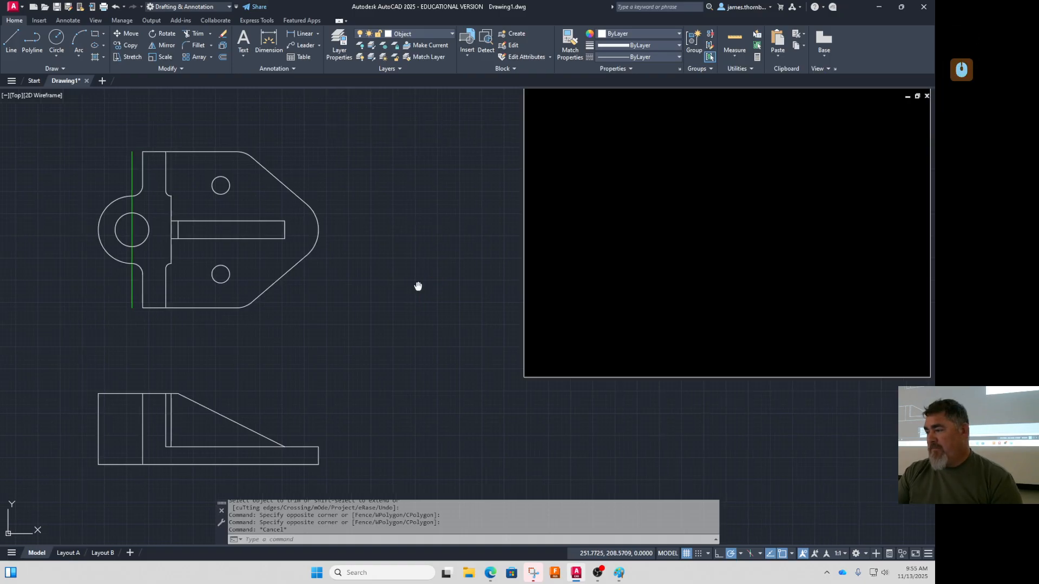
Project both side quadrants of the lower small hole with vertical lines from the top view down past the front view's base
scroll(419, 281, down, 2)
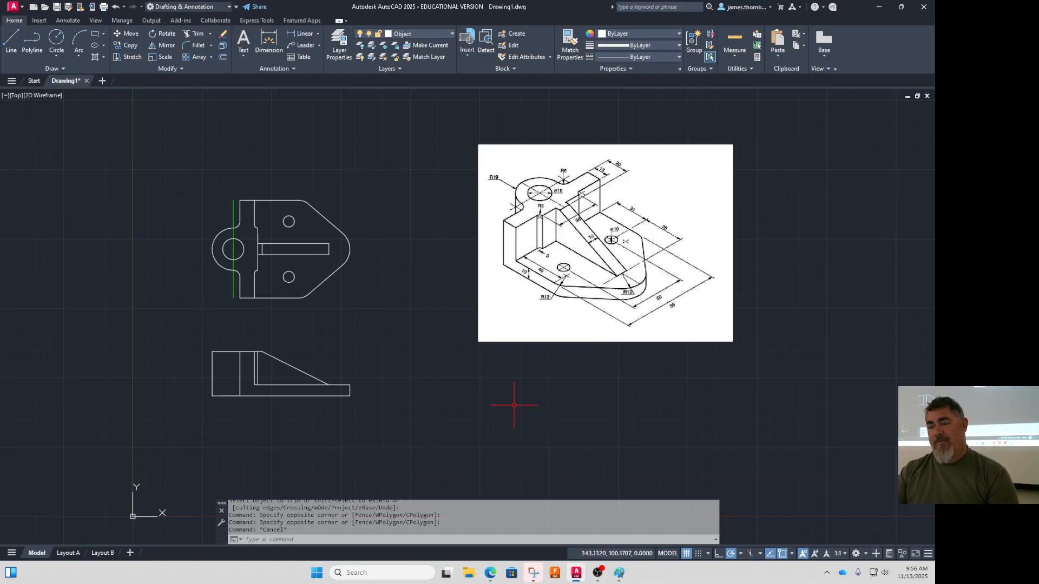
middle_drag(424, 370, 469, 359)
text(l)
key(Return)
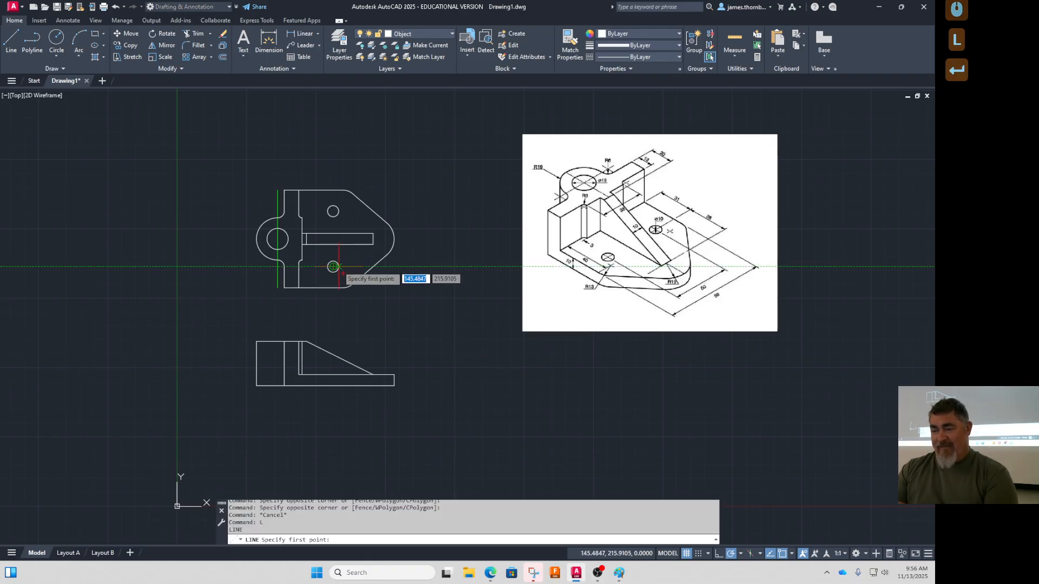
scroll(333, 266, up, 2)
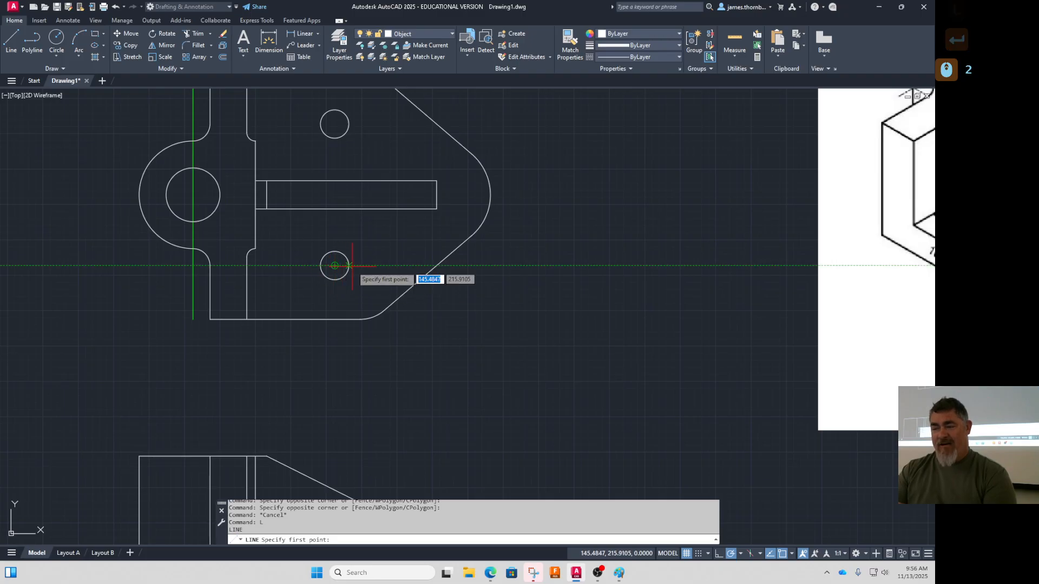
click(334, 265)
scroll(359, 297, down, 2)
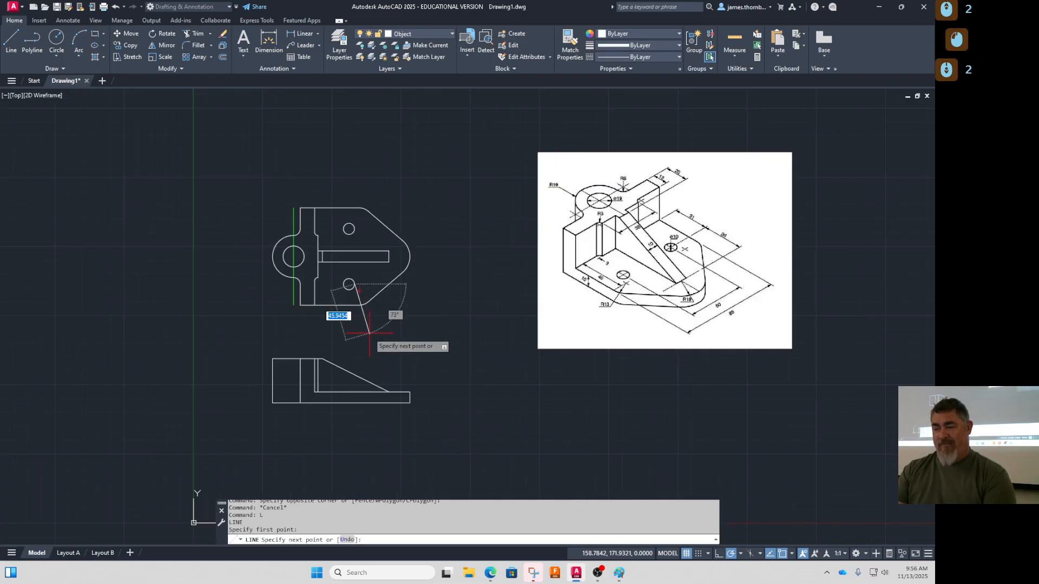
shift+click(354, 411)
key(Return)
key(Return)
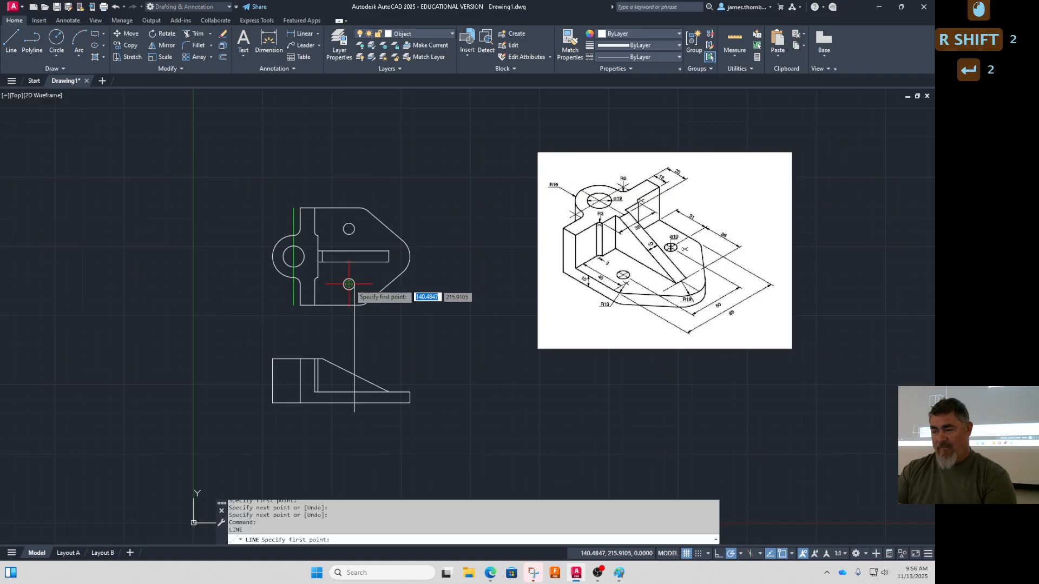
click(349, 285)
click(343, 420)
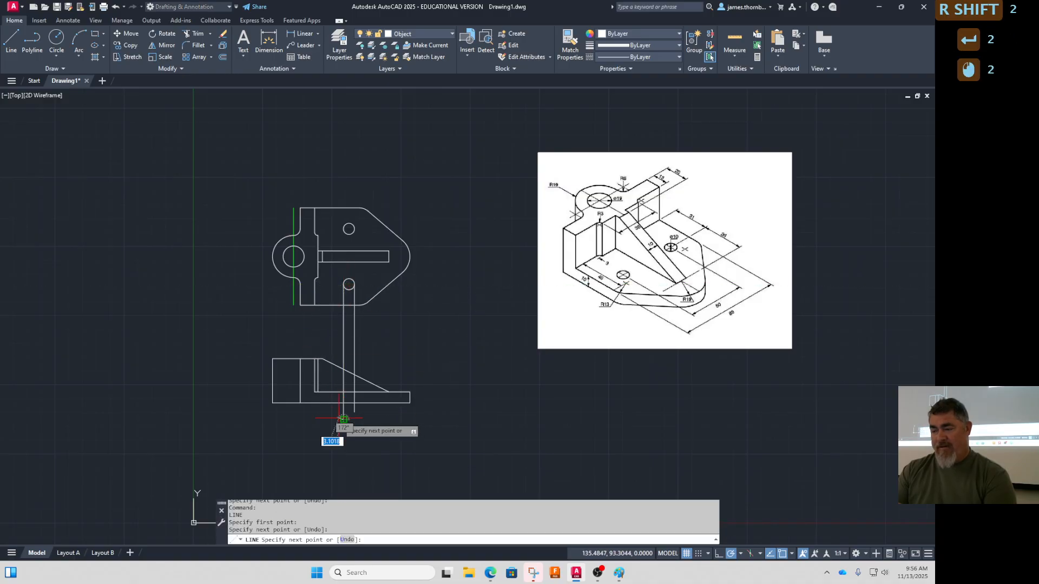
key(Return)
Project both side quadrants of the large hole with vertical lines from the top view down past the front view
key(Return)
click(304, 256)
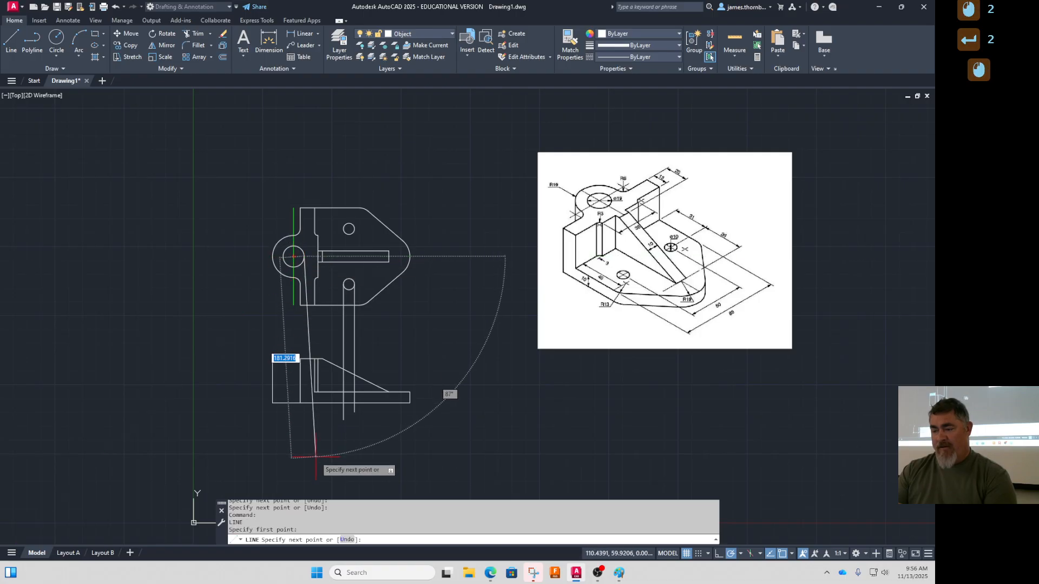
click(304, 454)
key(Return)
key(Return)
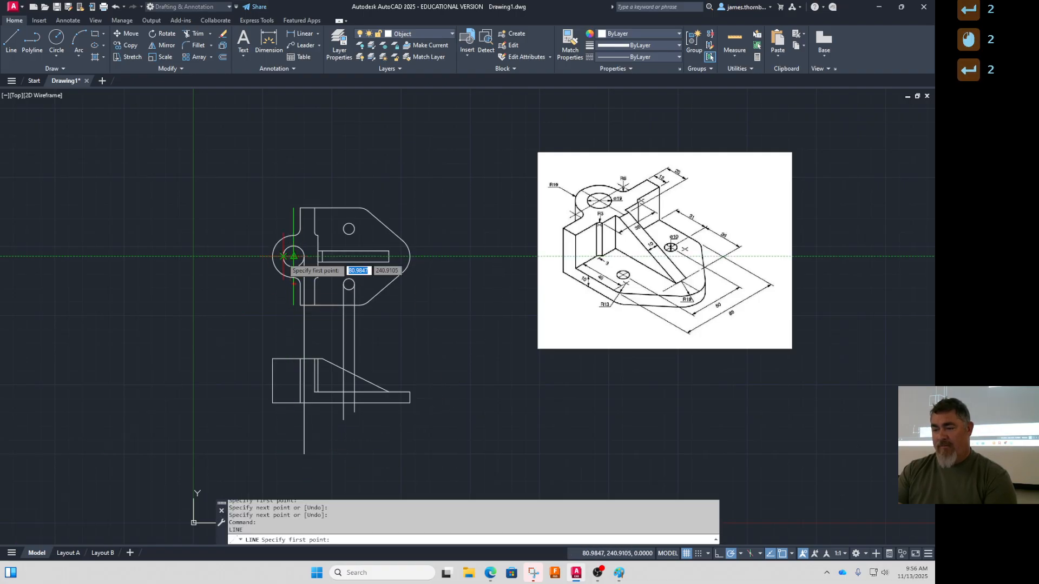
click(283, 271)
click(283, 448)
key(Return)
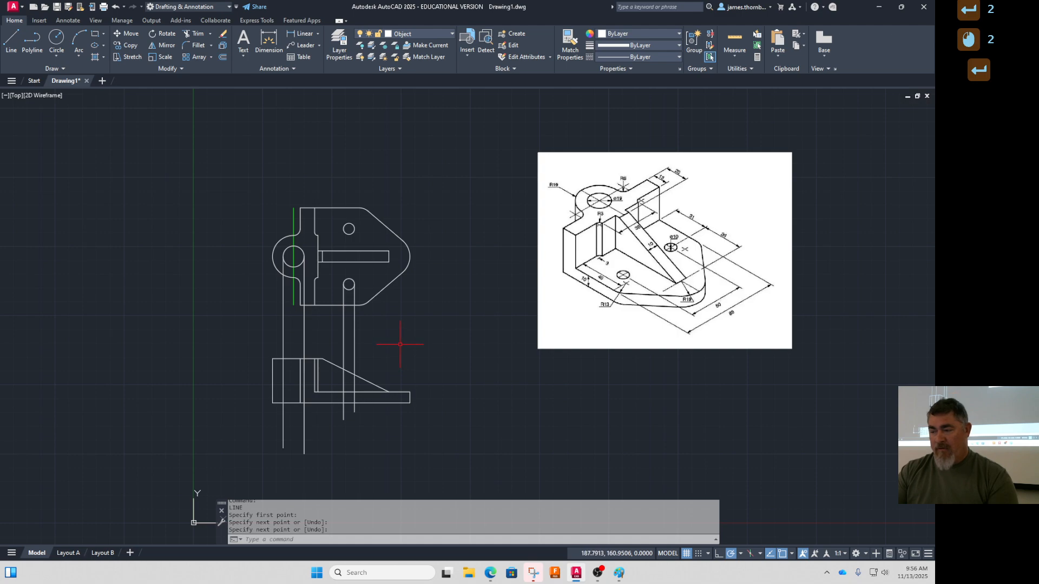
Move the four vertical hole projection lines to the Hidden layer
click(400, 344)
click(325, 326)
click(324, 325)
click(257, 316)
click(426, 36)
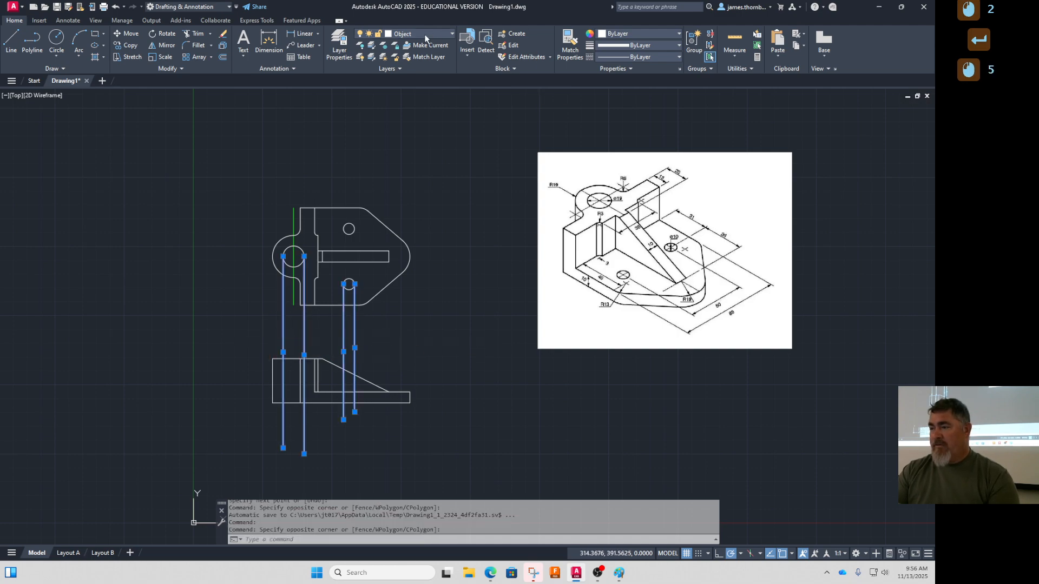
click(417, 106)
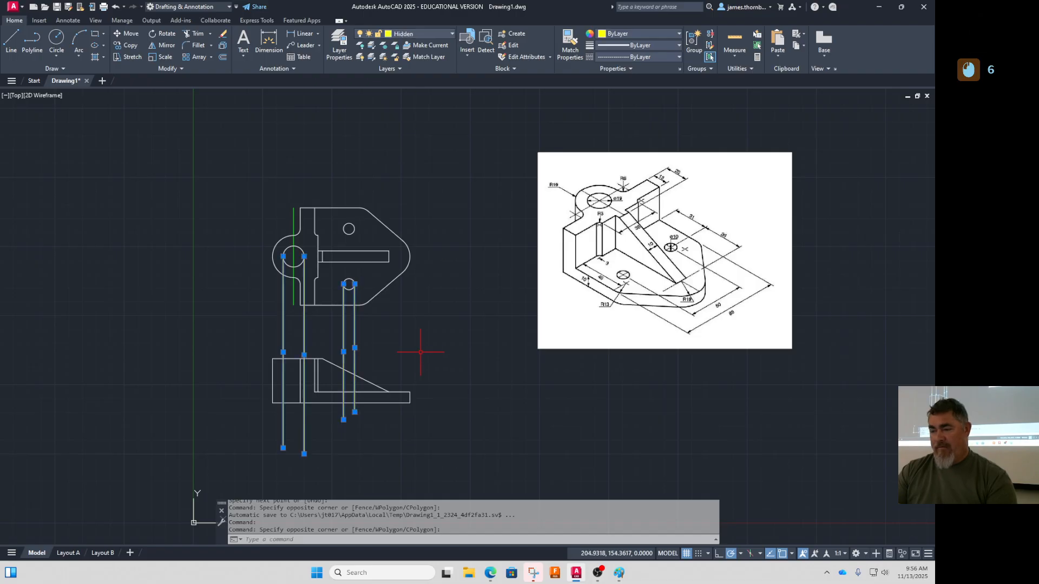
key(Escape)
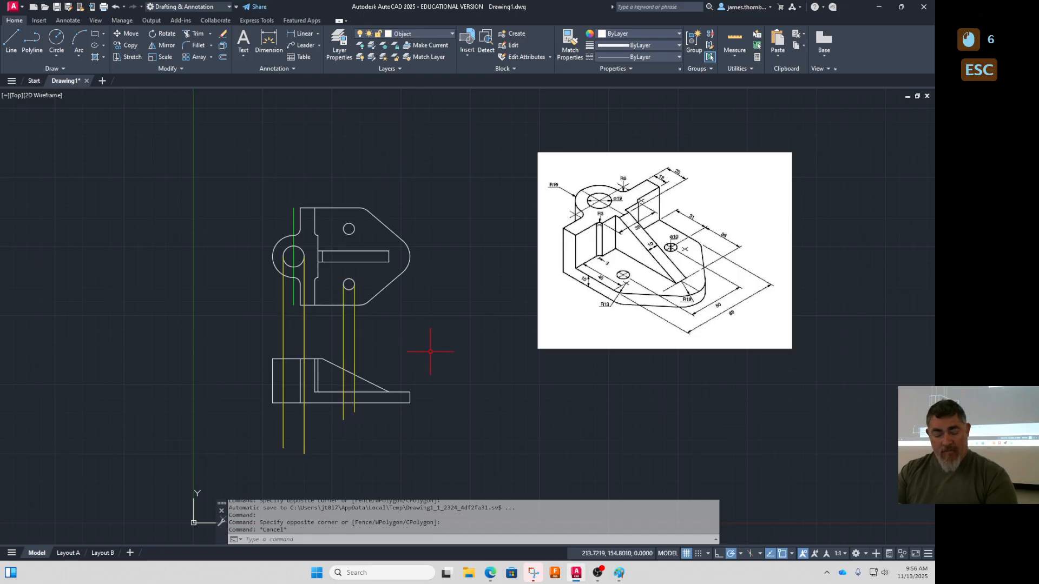
Start Trim with the front view's bottom edge, the base plate's top edge and the upright's top edge as cutting edges
text(tr)
key(Return)
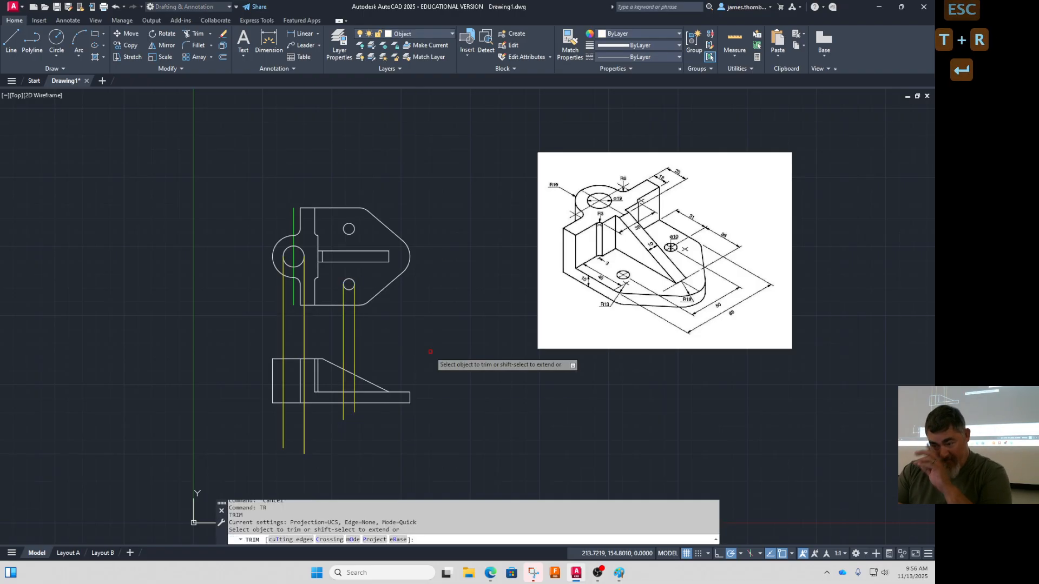
click(290, 540)
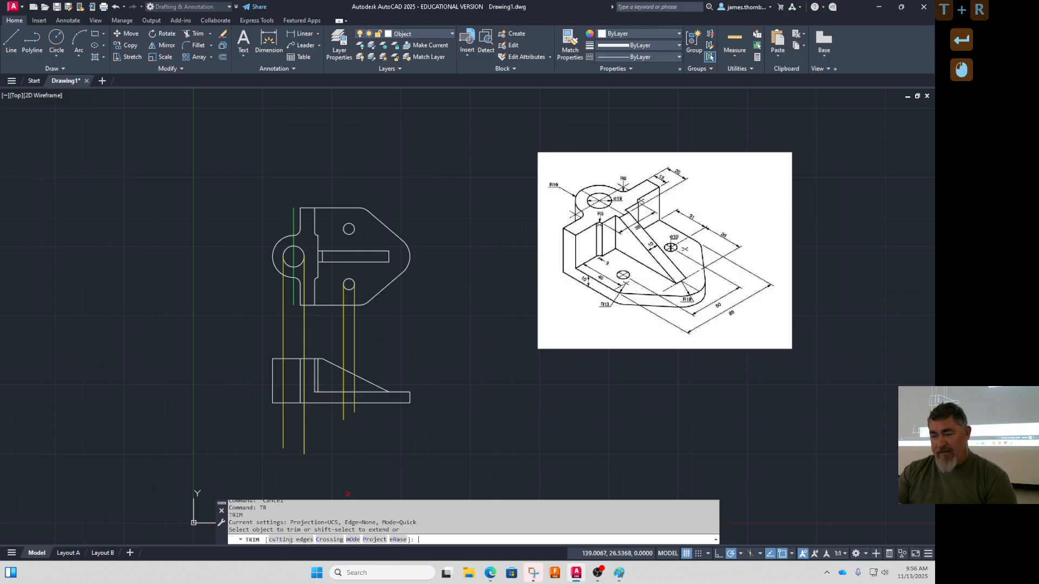
click(326, 390)
click(315, 408)
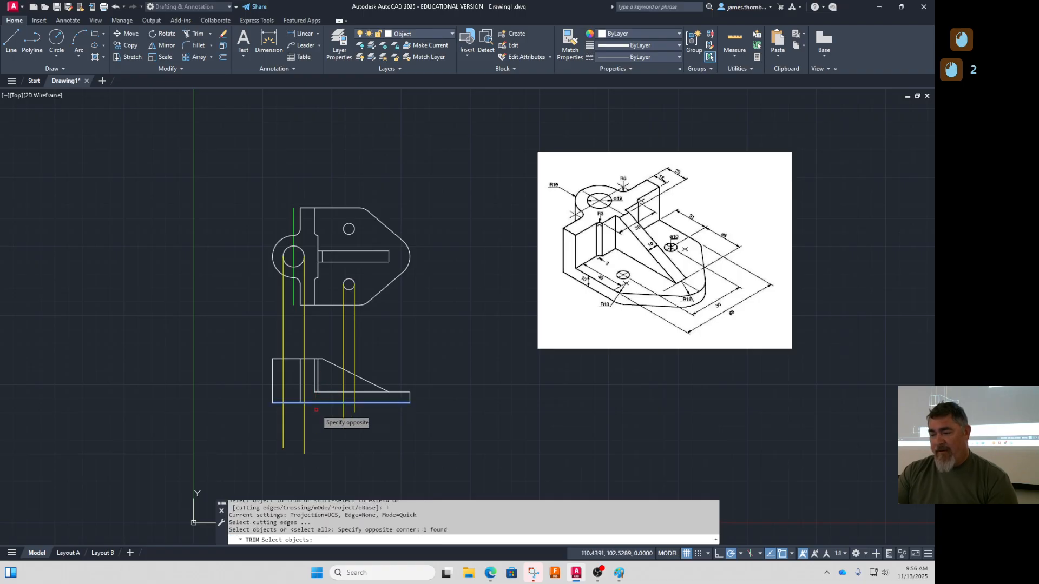
click(332, 364)
click(334, 363)
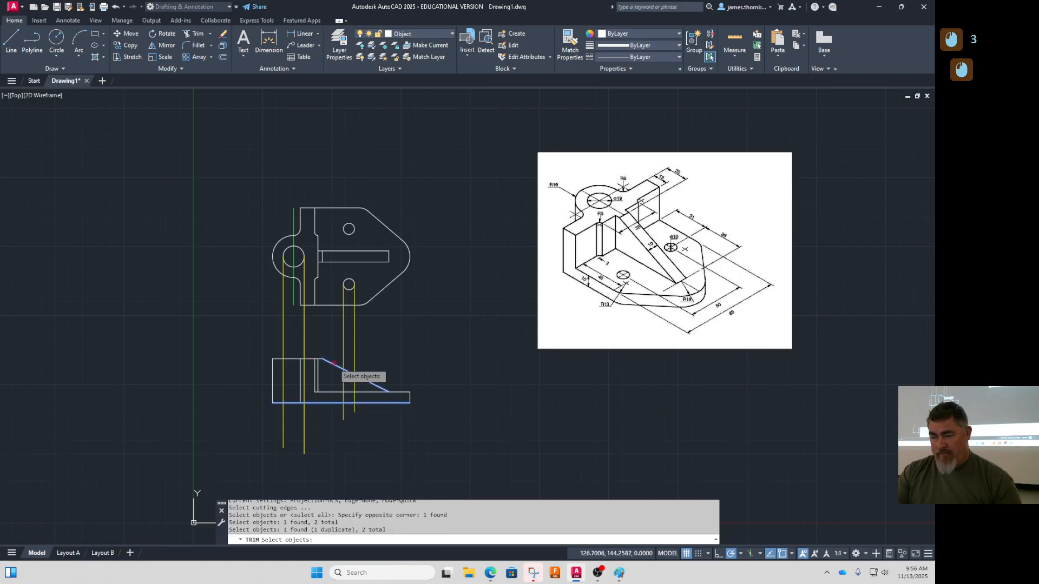
shift+click(334, 363)
click(333, 391)
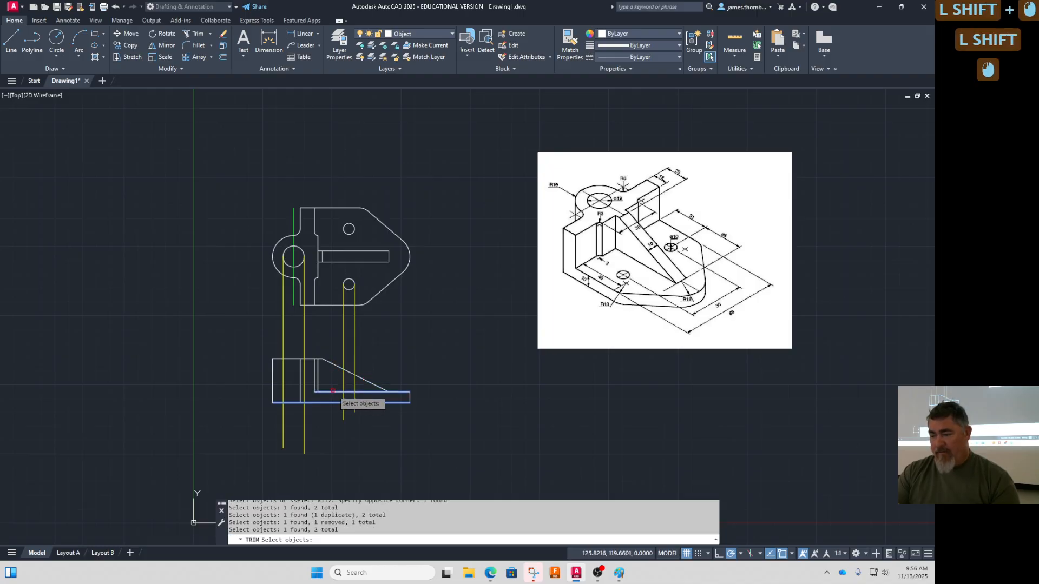
click(309, 359)
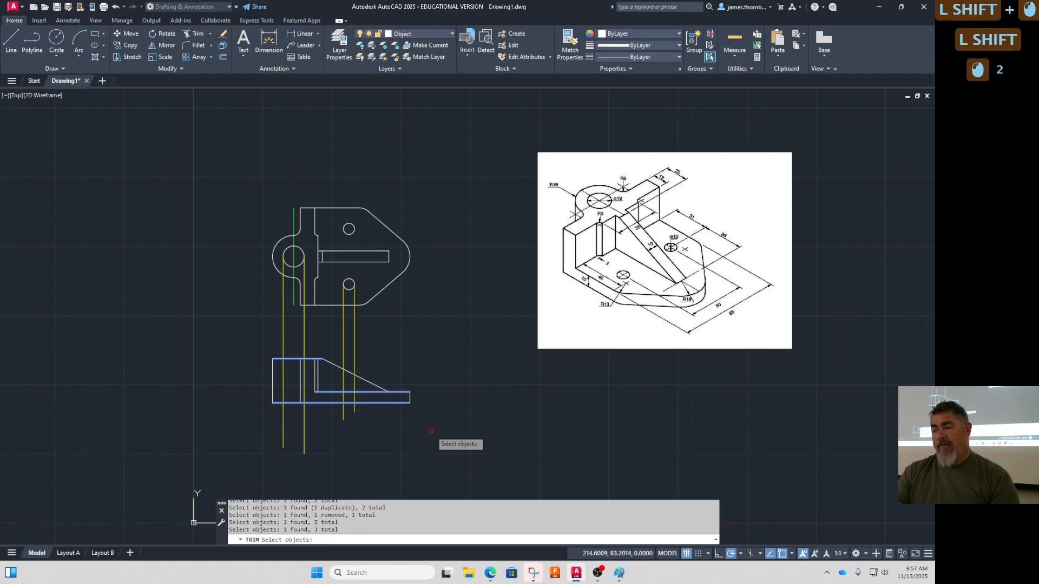
key(Return)
Trim the four hidden hole lines with fences between the views and below the base, keeping only the parts inside the front view
drag(432, 325, 428, 324)
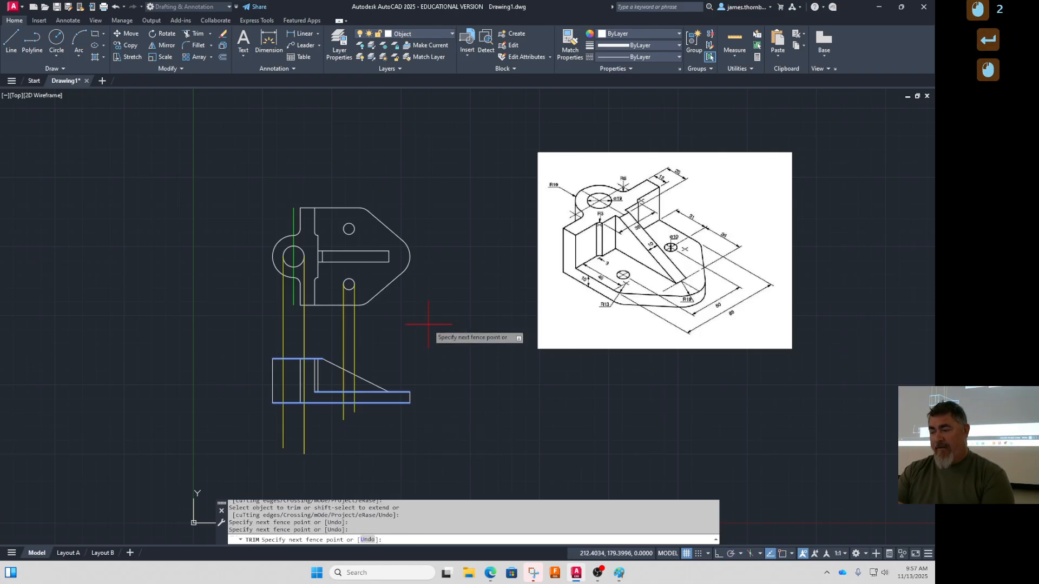
click(255, 331)
click(372, 409)
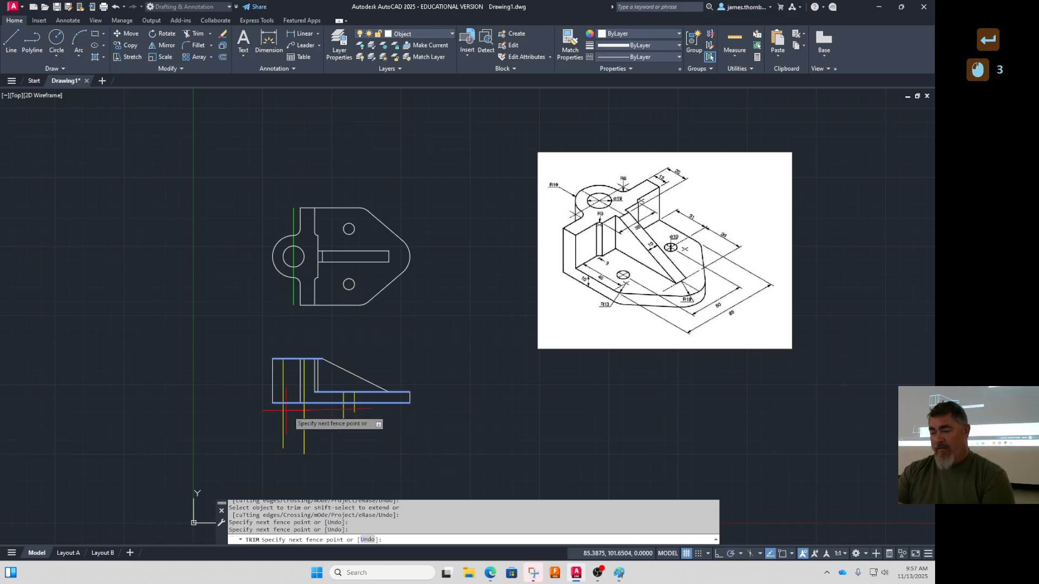
click(232, 410)
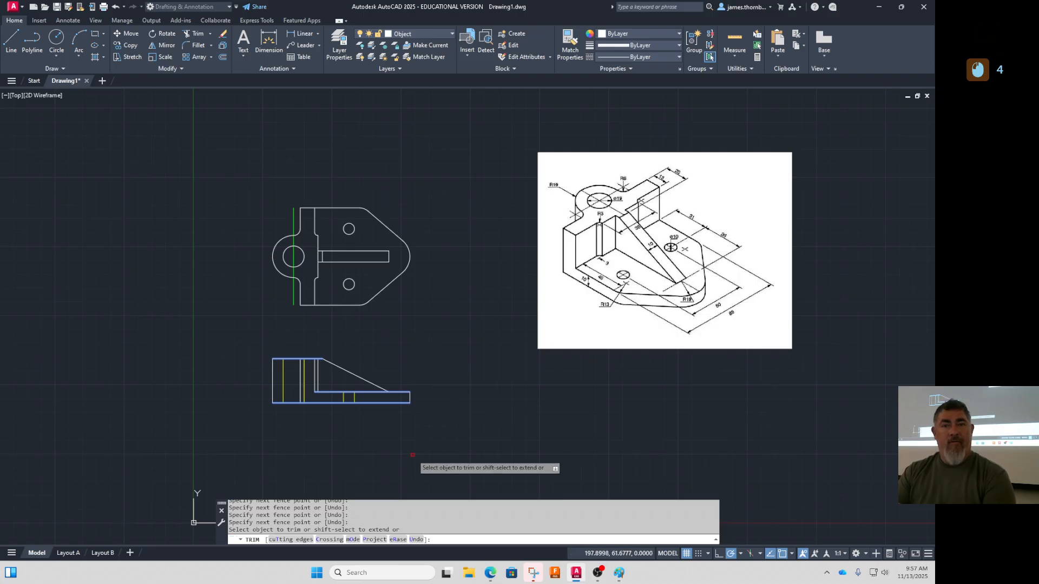
key(Return)
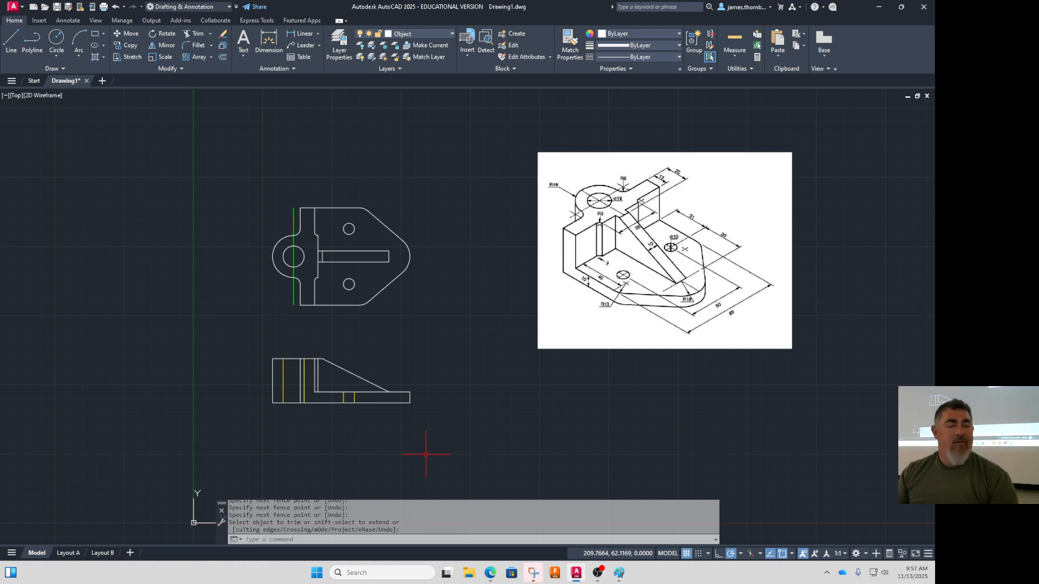
Examine the completed front view in model space and compare the Layout A and Layout B title-block sheets
scroll(311, 397, up, 2)
scroll(339, 382, up, 1)
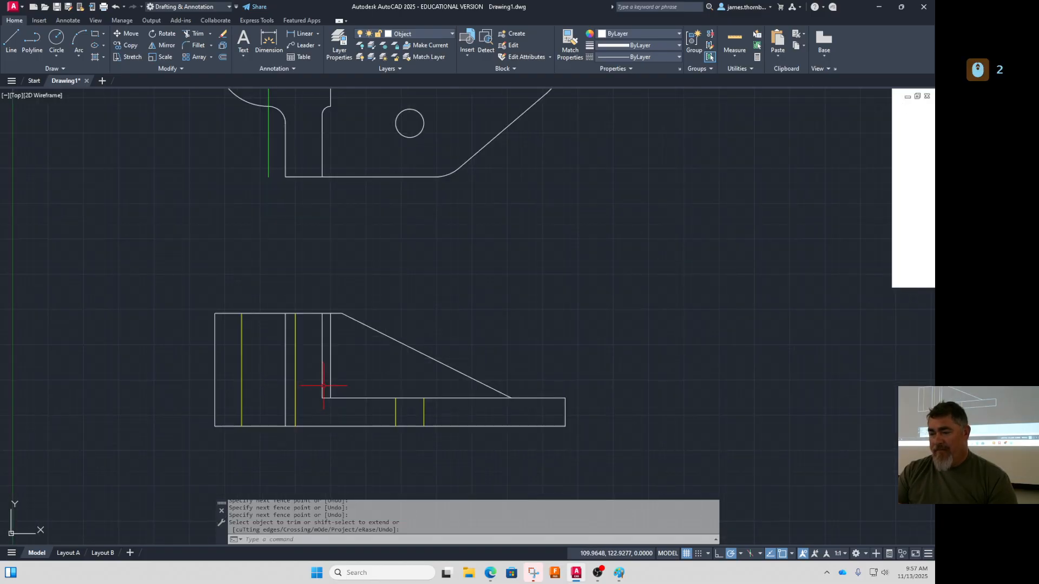
scroll(425, 325, down, 1)
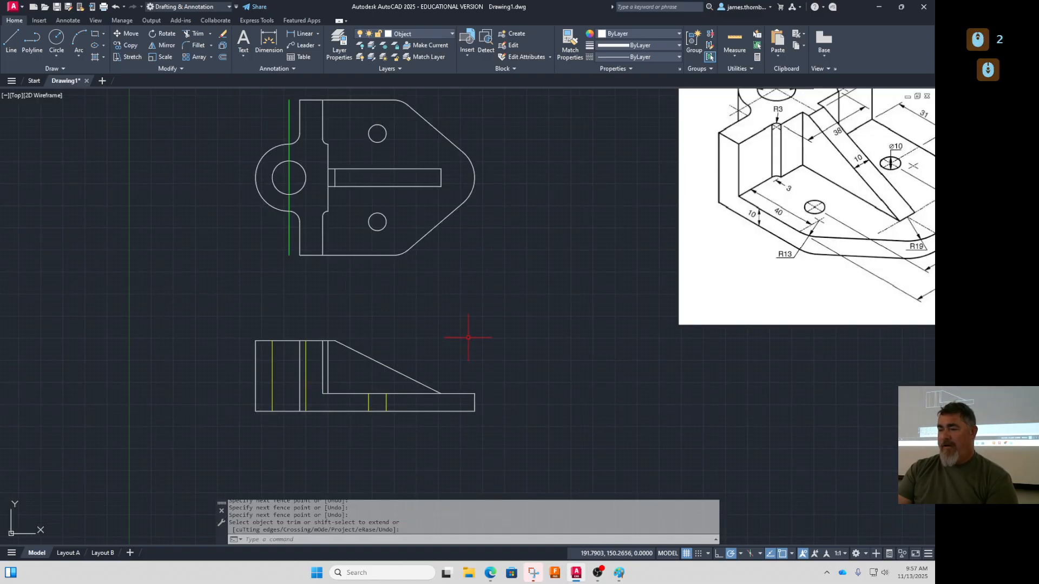
mouse_move(541, 344)
middle_down()
mouse_move(510, 343)
mouse_move(500, 356)
middle_up()
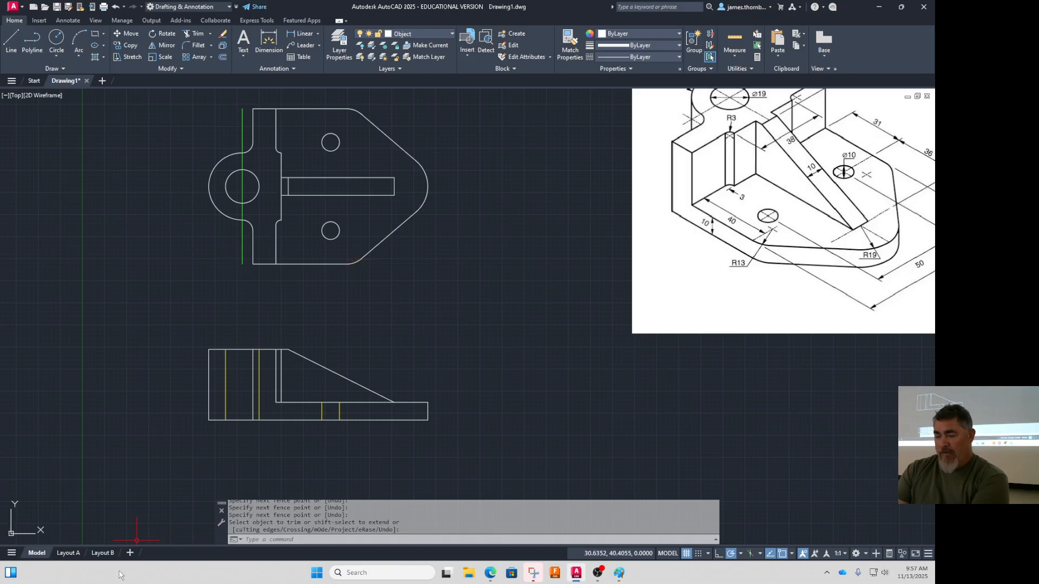
click(73, 557)
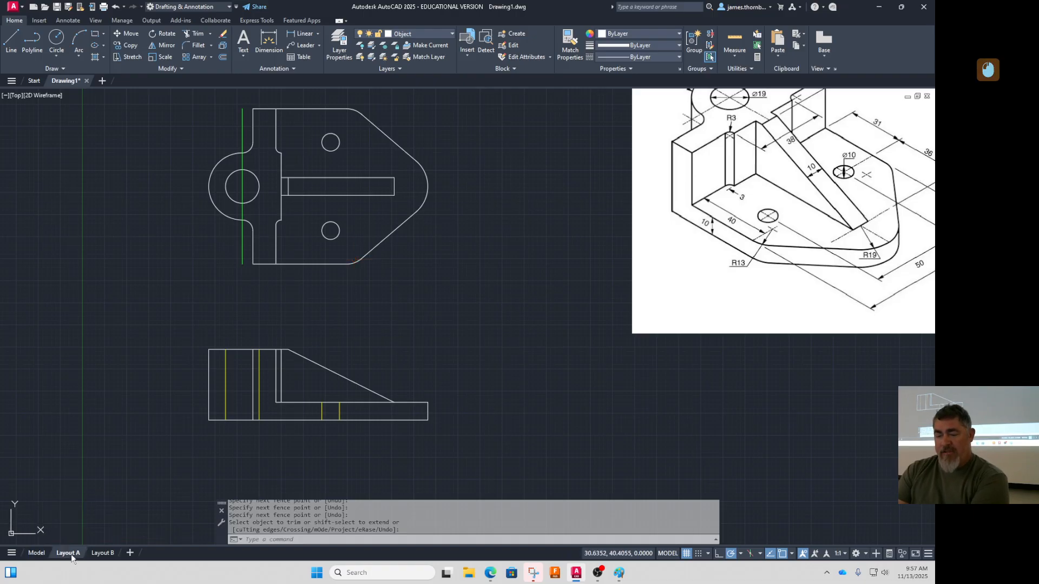
middle_click(270, 341)
middle_click(270, 340)
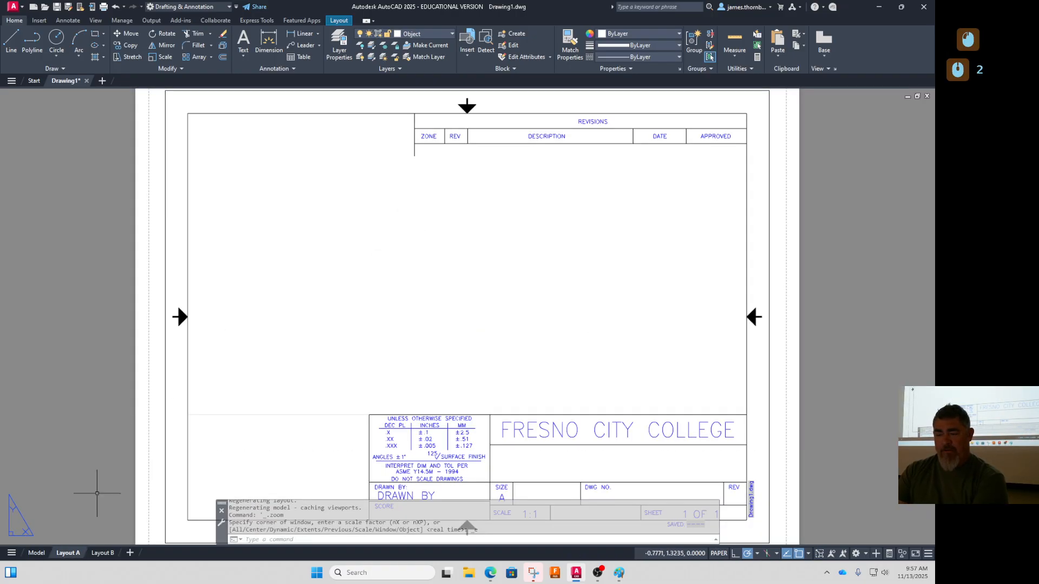
click(106, 553)
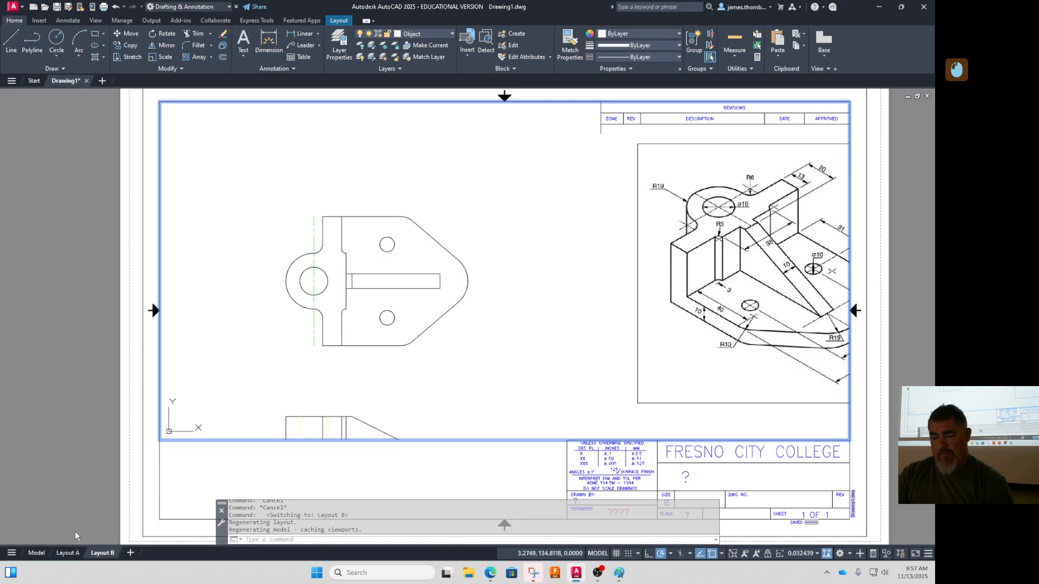
click(60, 554)
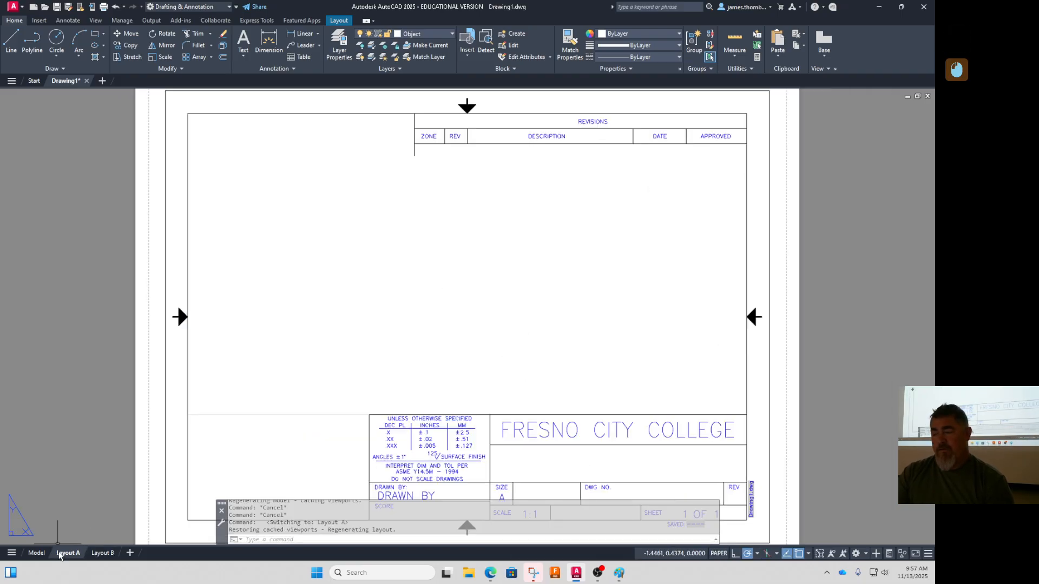
click(103, 553)
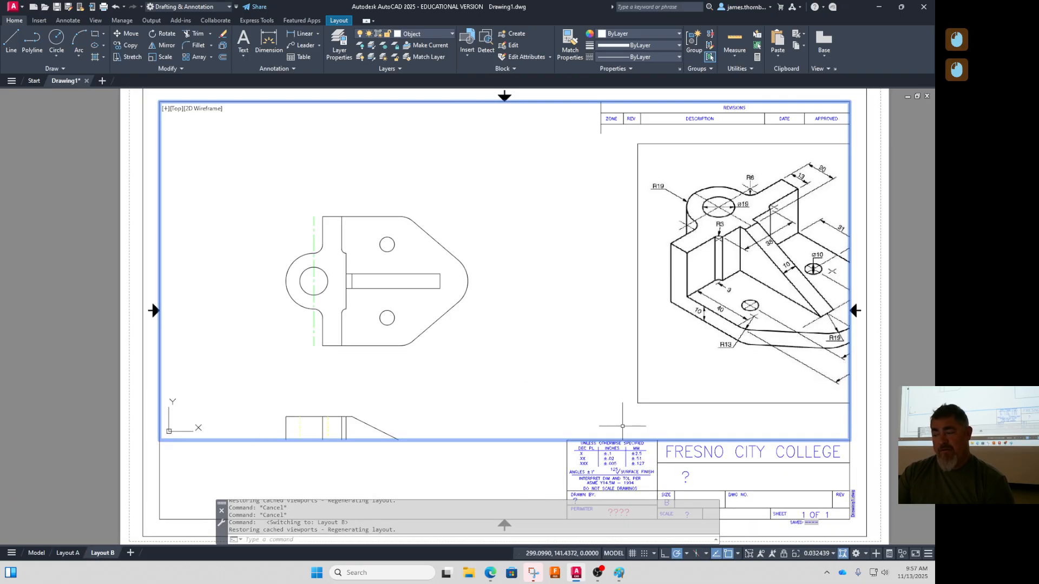
Check Layout B in paper space and through its viewport, comparing where the viewport cuts off the front view with model space
double_click(533, 474)
middle_drag(682, 429, 672, 402)
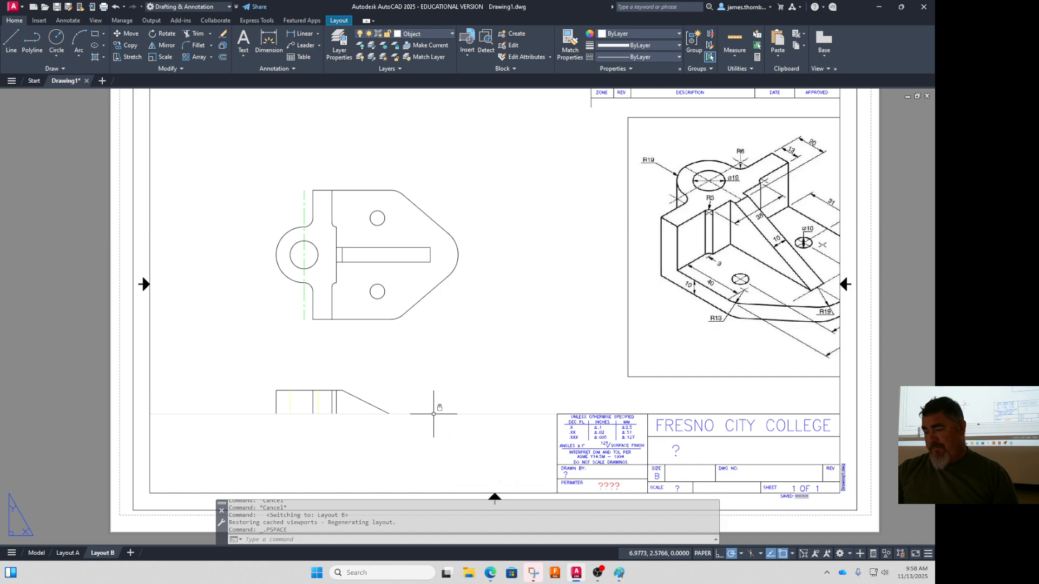
click(432, 414)
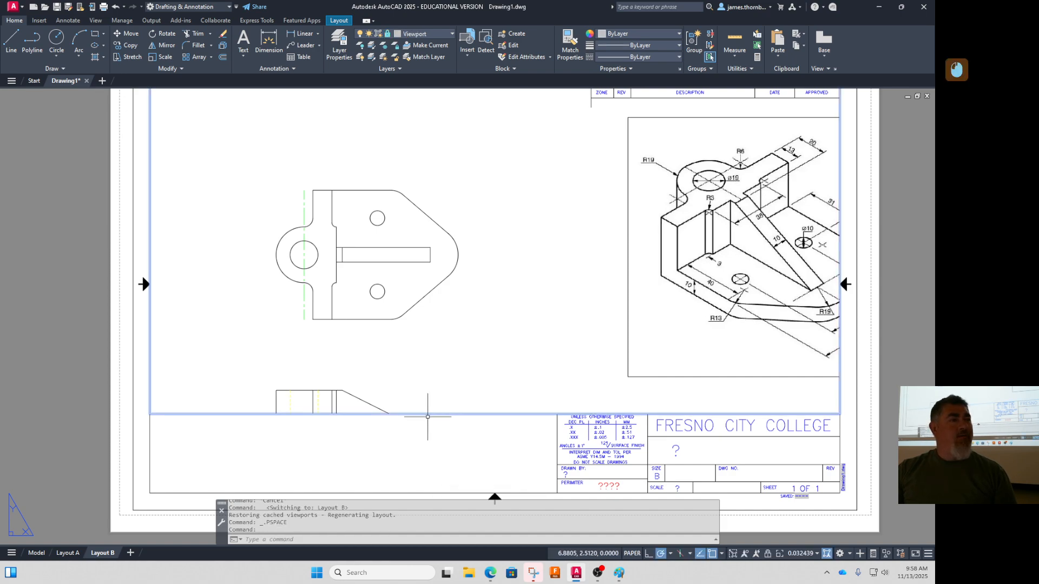
double_click(408, 405)
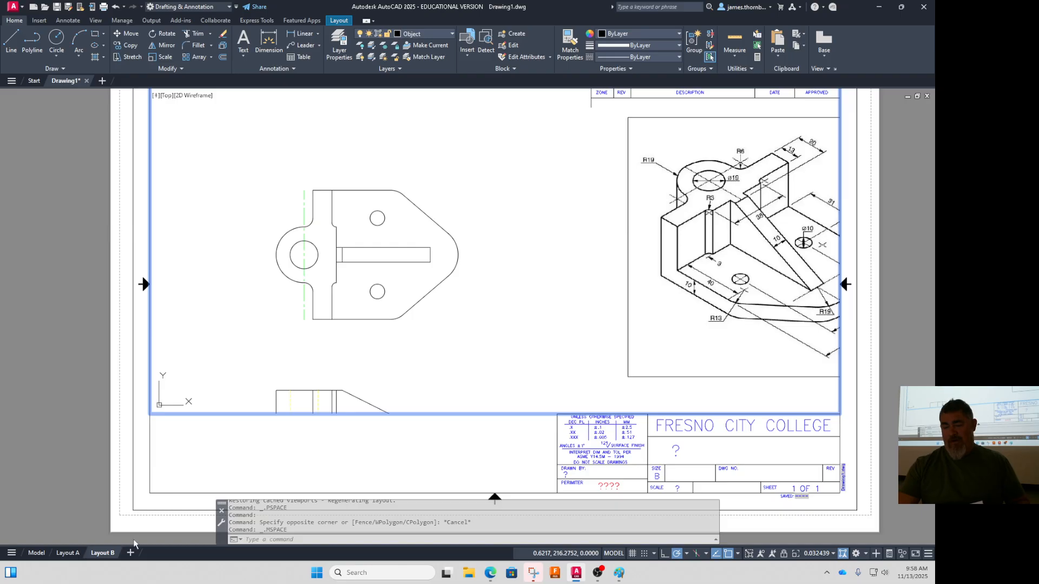
click(38, 553)
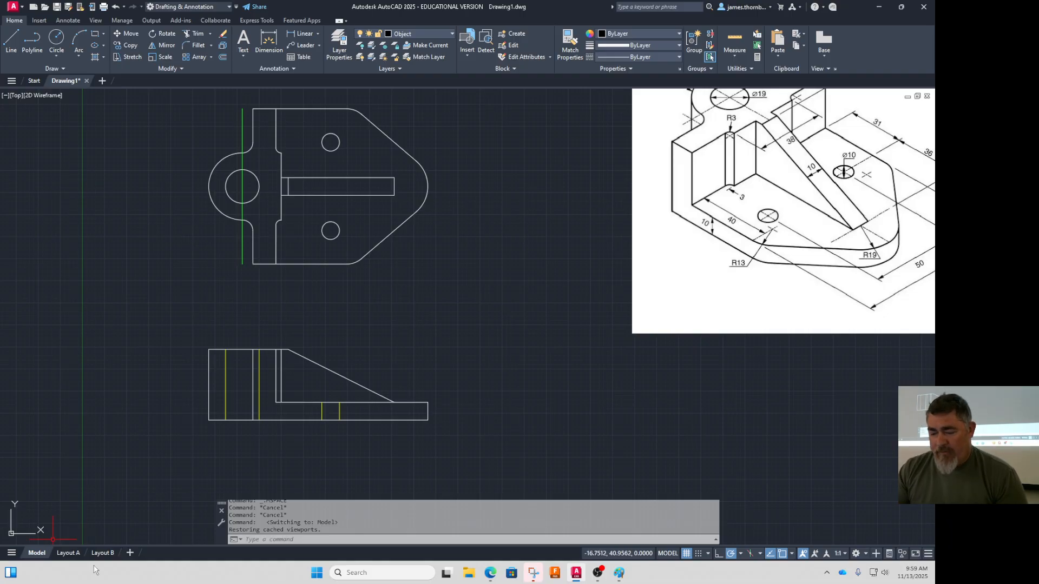
click(102, 552)
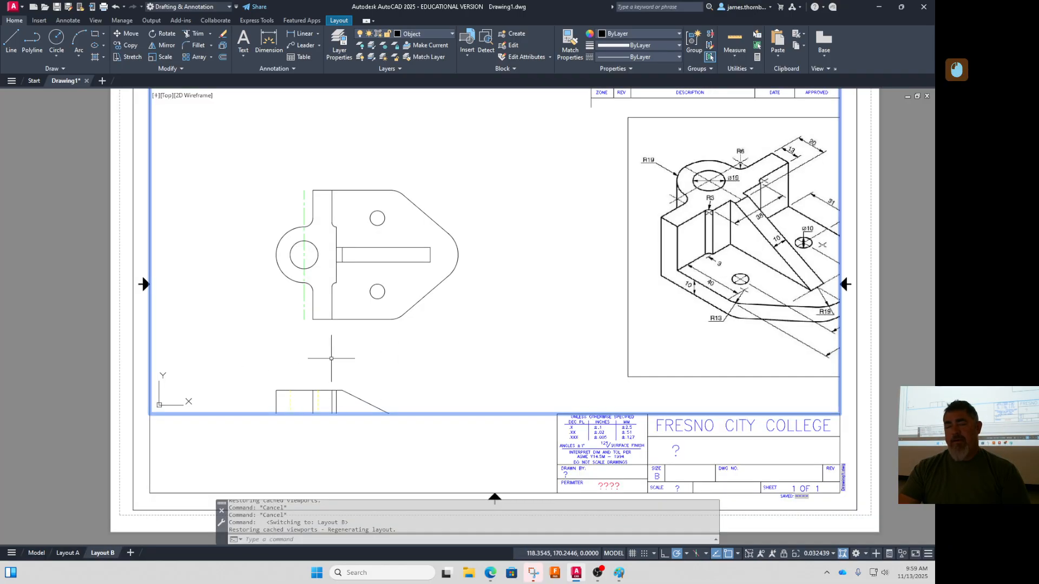
In Layout B's paper space, unlock the Viewport layer and stretch the viewport's bottom edge down just below the front view
double_click(323, 451)
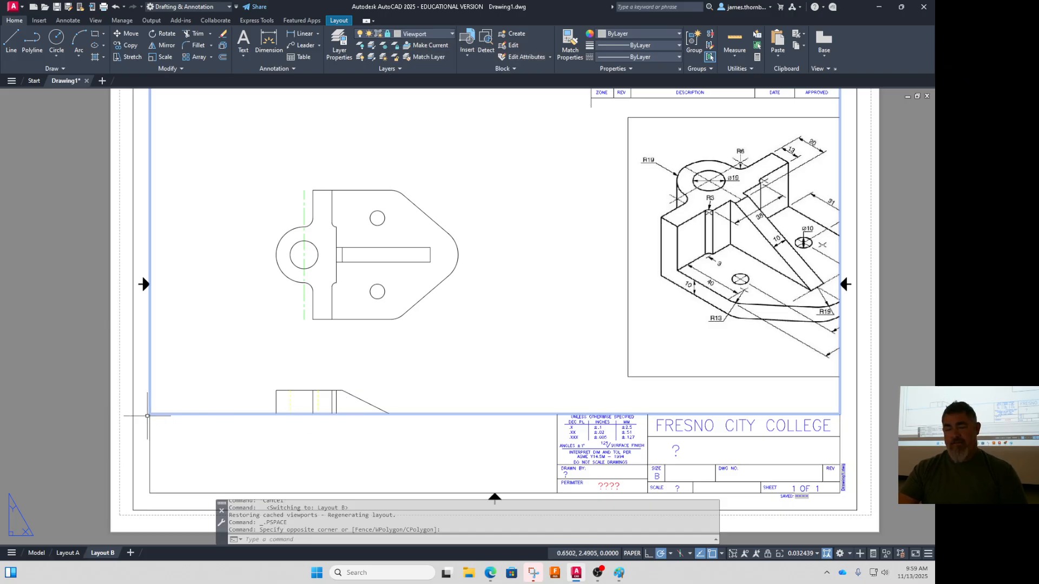
click(437, 34)
click(388, 150)
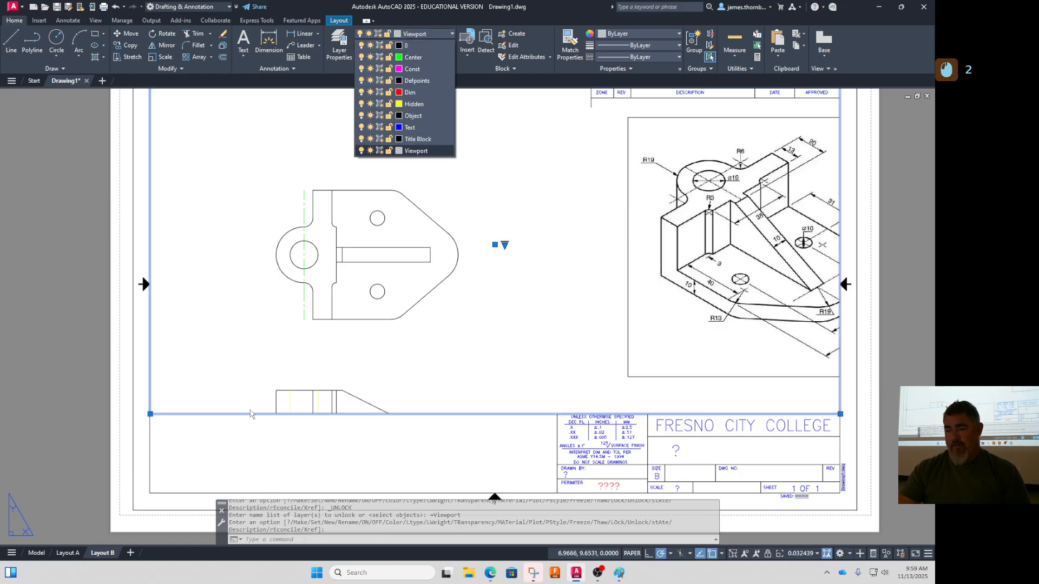
click(152, 419)
click(150, 414)
click(150, 455)
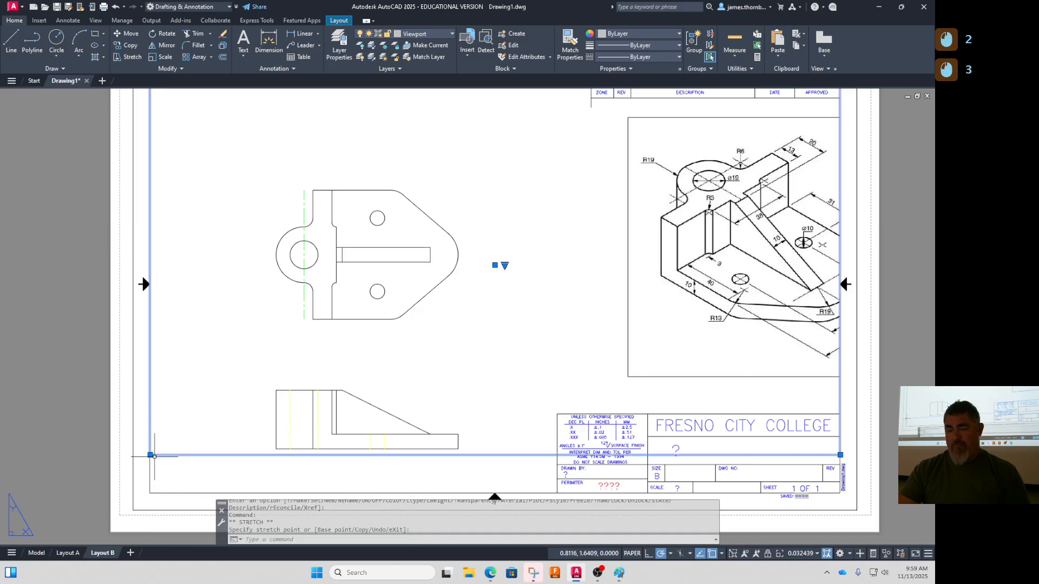
click(150, 454)
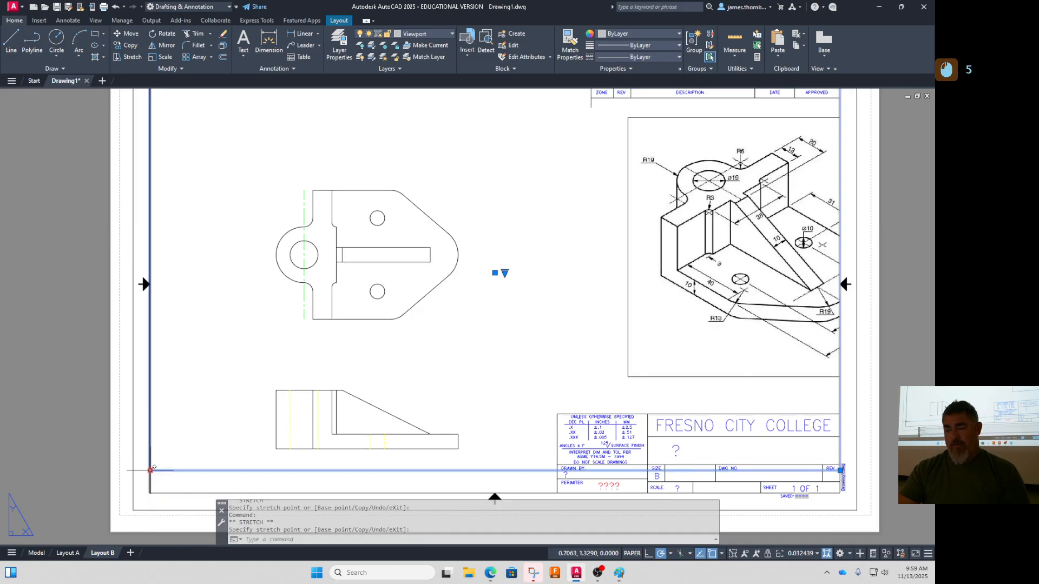
click(150, 458)
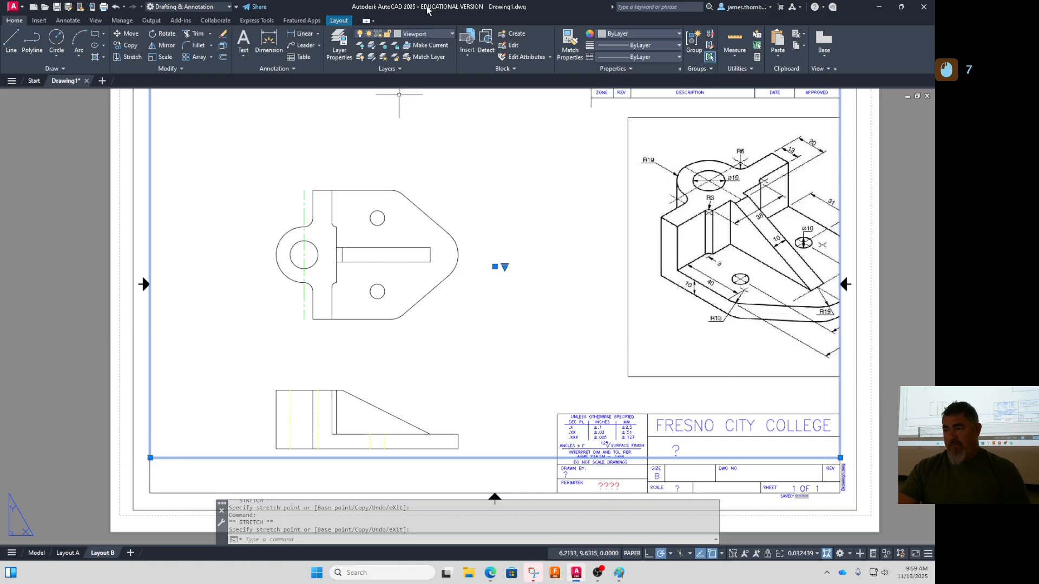
Lock the Viewport layer
click(436, 37)
click(389, 151)
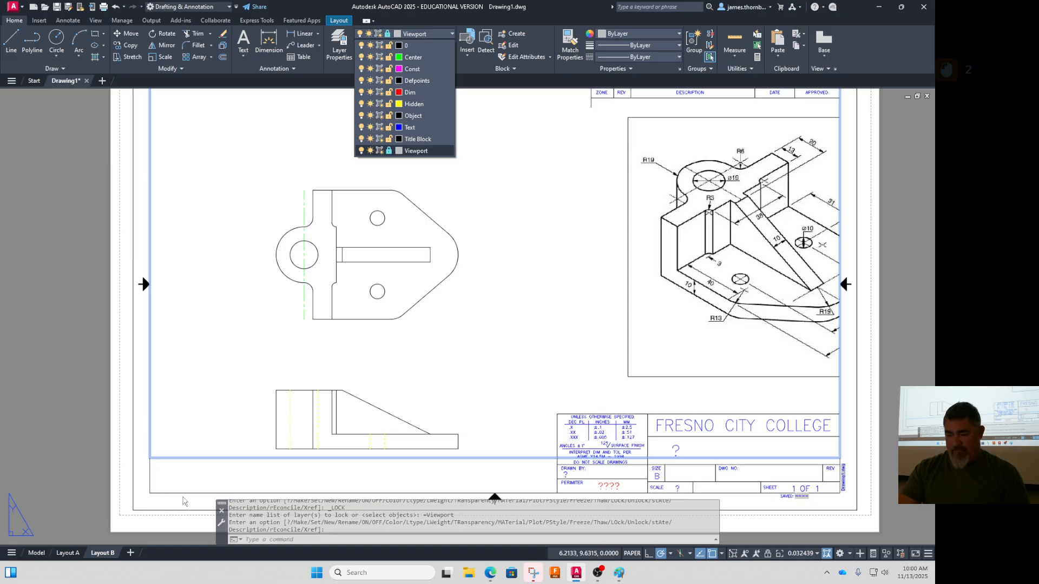
middle_click(301, 486)
middle_drag(310, 480, 348, 364)
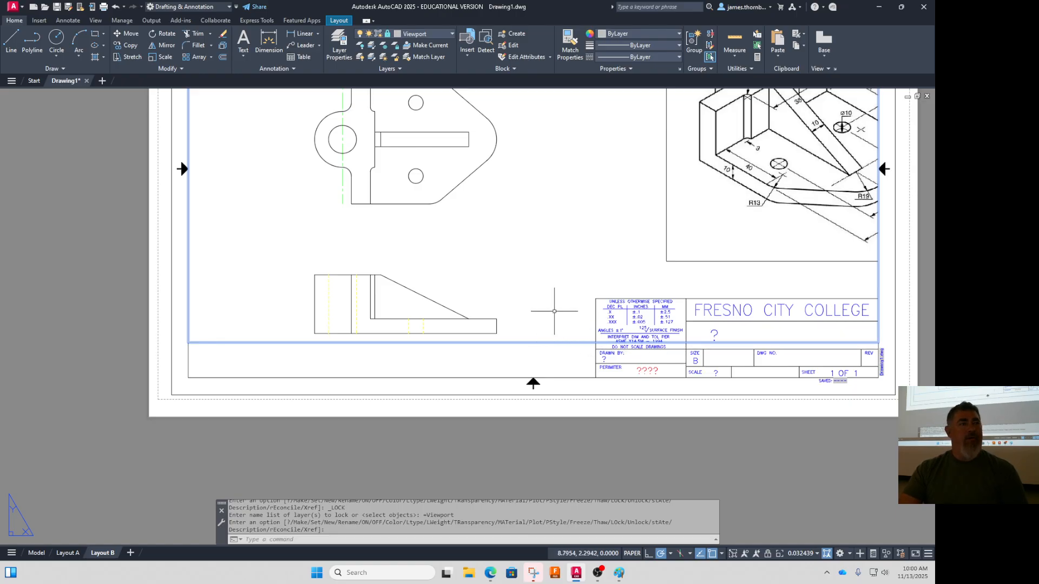
Unlock the Viewport layer and stretch the viewport's bottom edge down to the lower corner of the sheet border
click(554, 376)
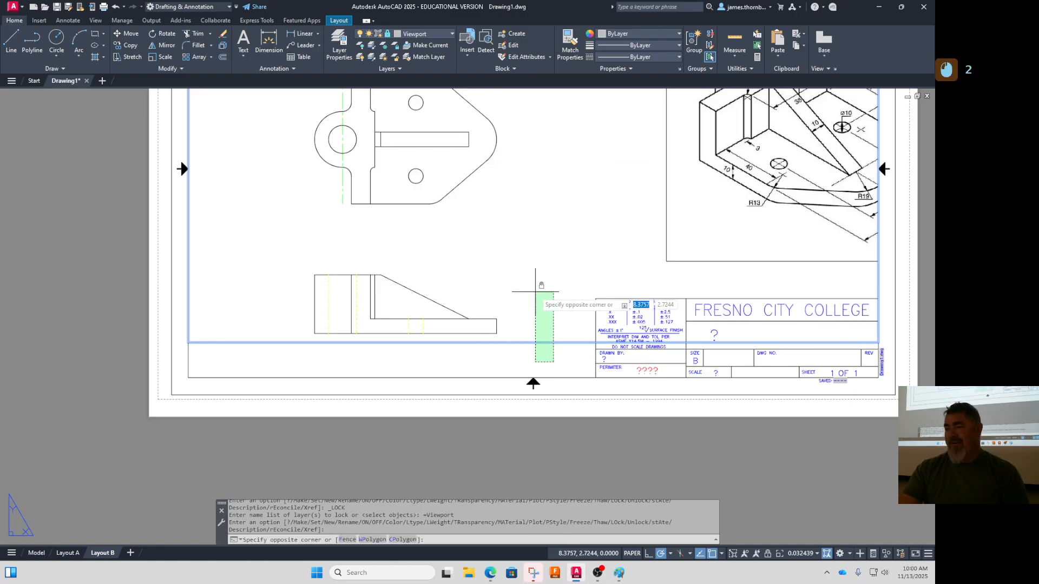
click(427, 34)
click(388, 153)
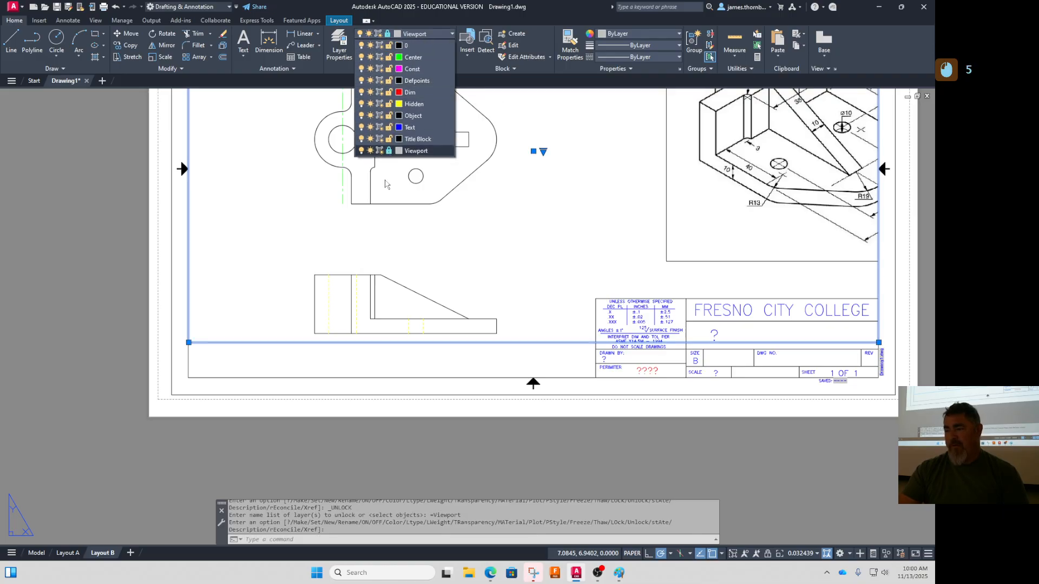
click(189, 347)
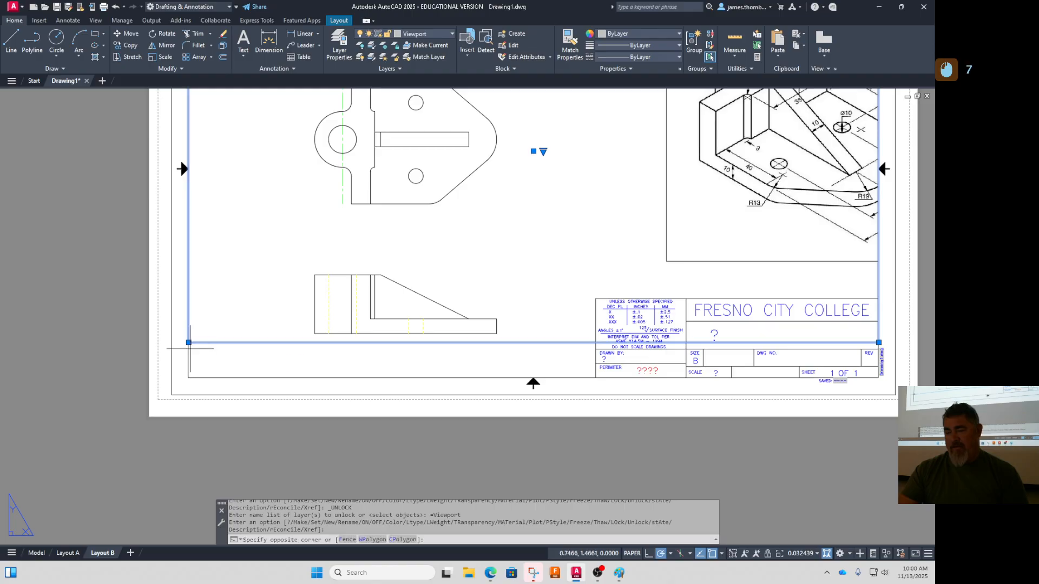
click(188, 343)
click(188, 342)
click(189, 377)
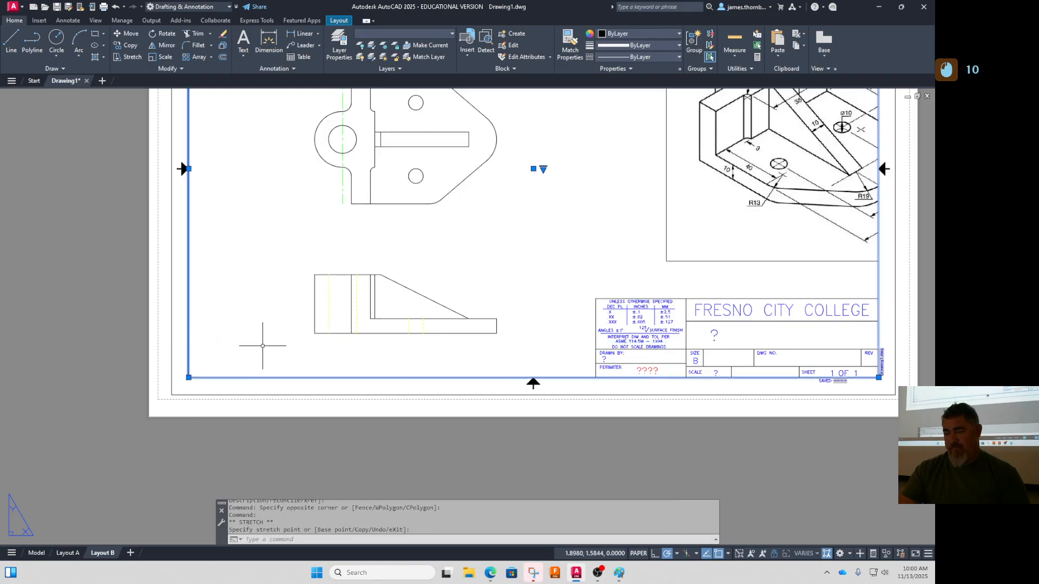
key(Escape)
Activate the viewport behind the title block's scale field, zoom its contents out and lock the viewport's view
scroll(750, 330, up, 4)
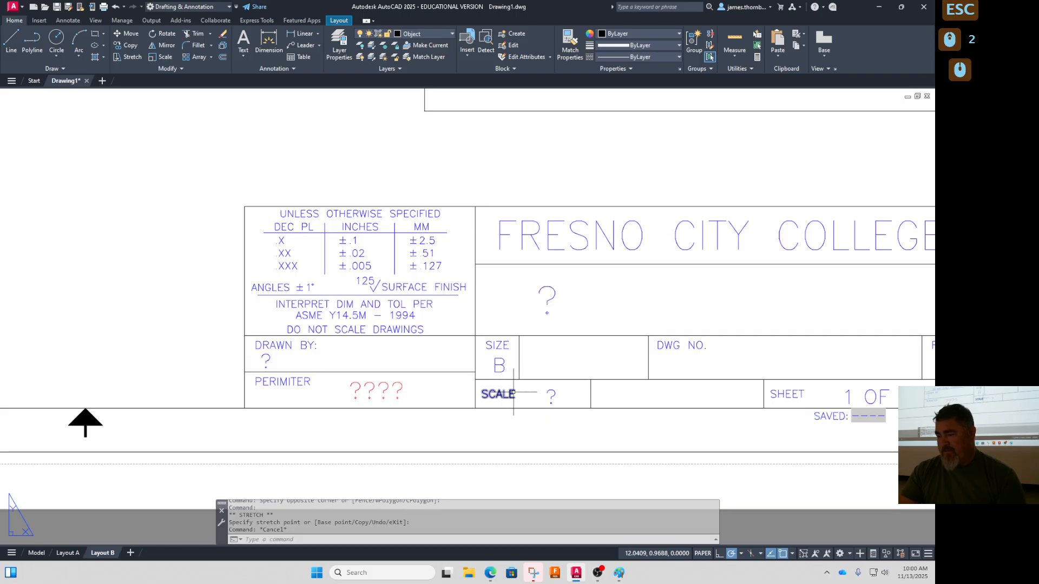
double_click(516, 394)
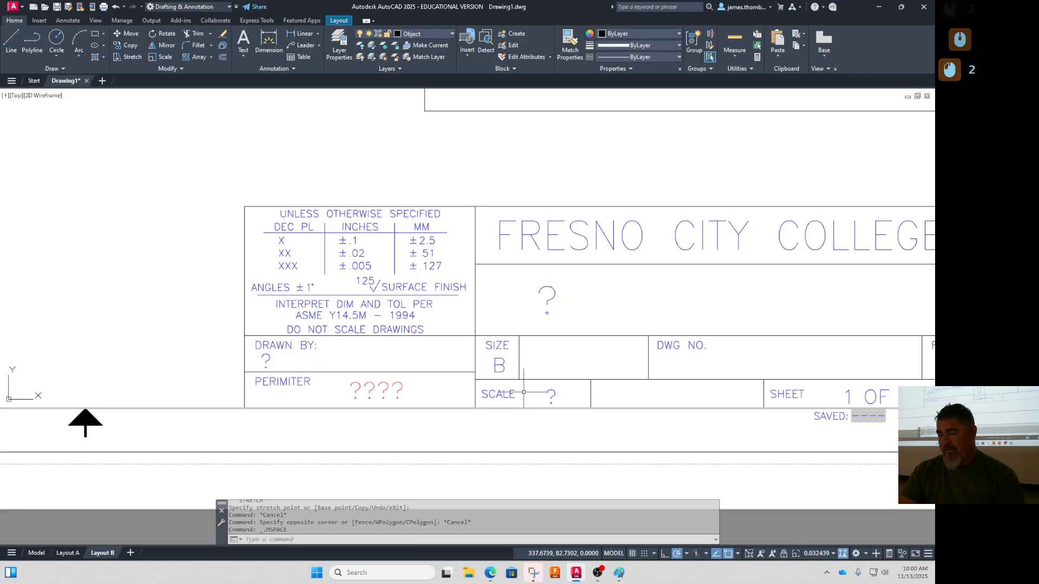
scroll(525, 394, down, 4)
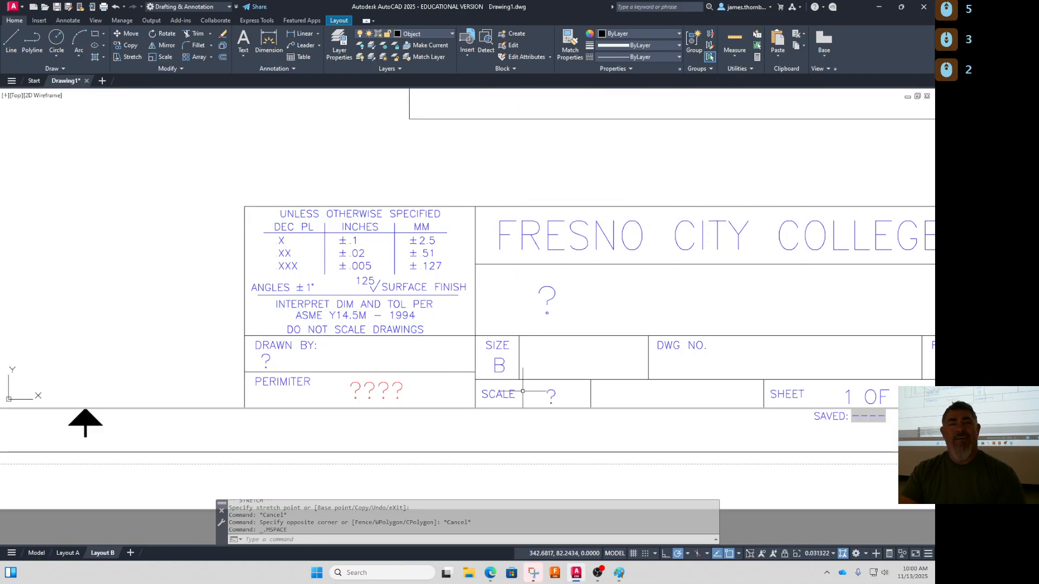
scroll(522, 387, down, 1)
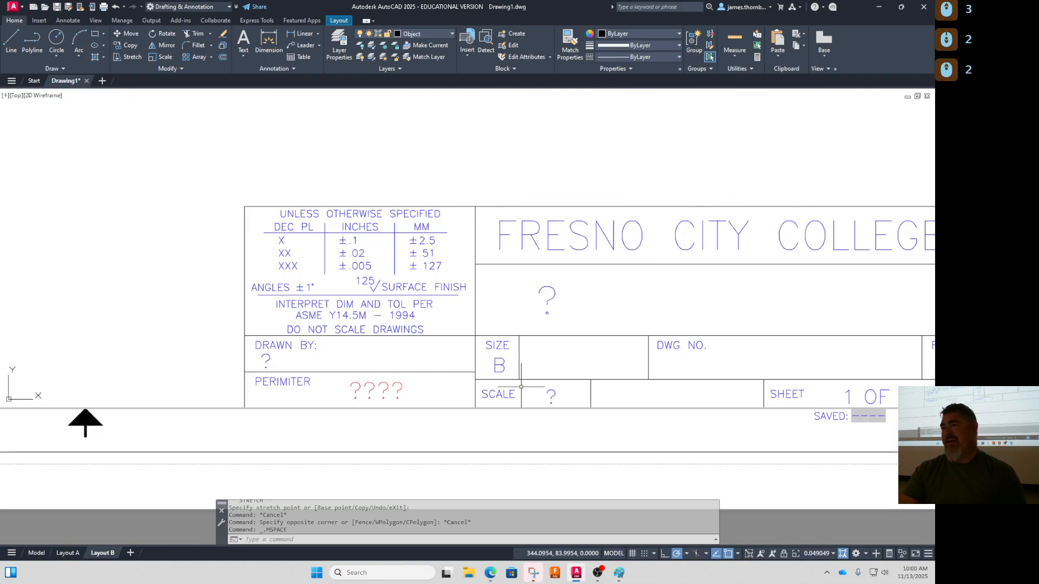
scroll(521, 388, up, 2)
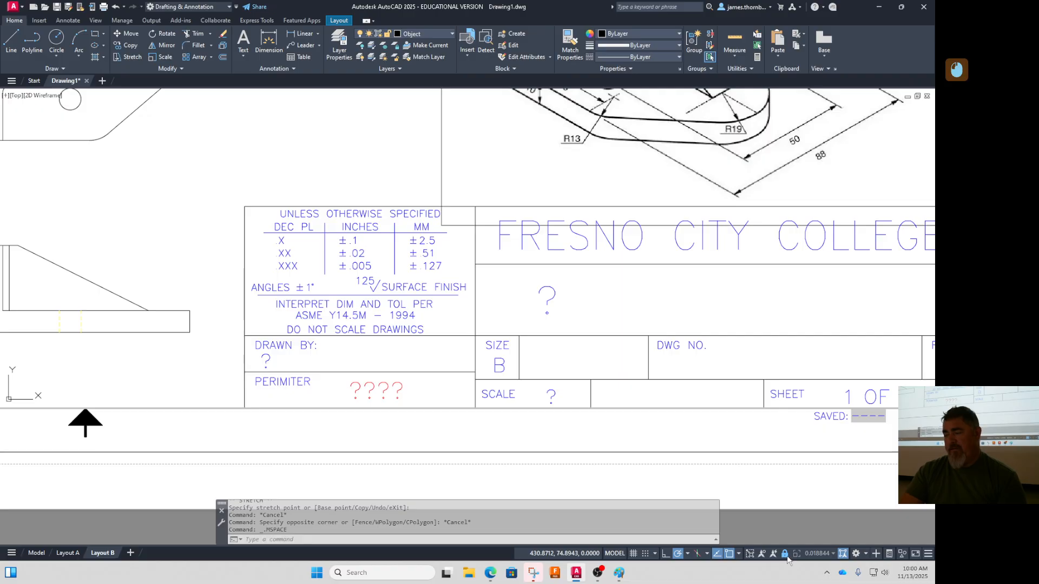
scroll(698, 381, down, 3)
scroll(696, 382, up, 1)
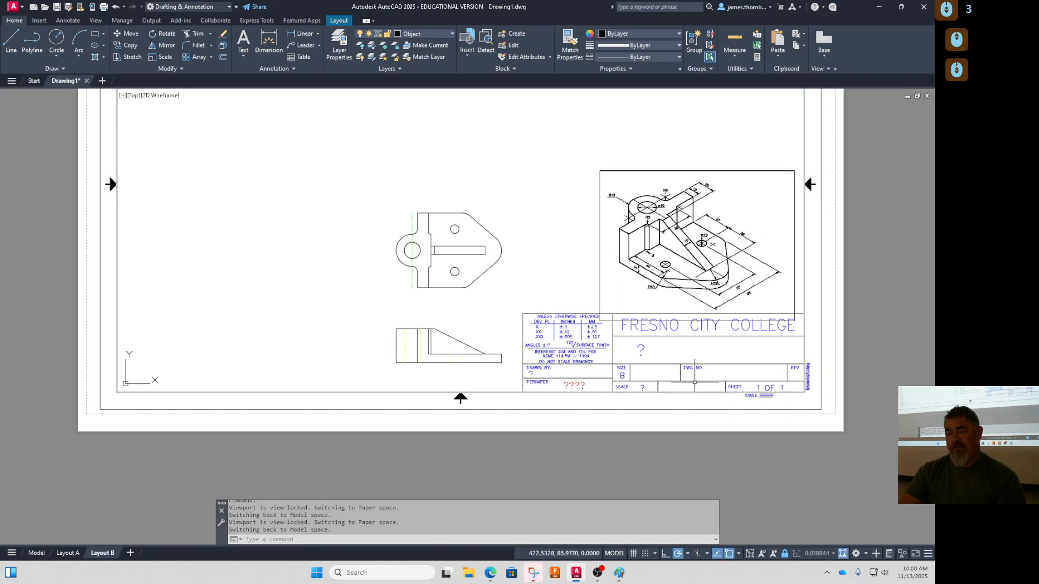
scroll(695, 382, down, 2)
click(462, 409)
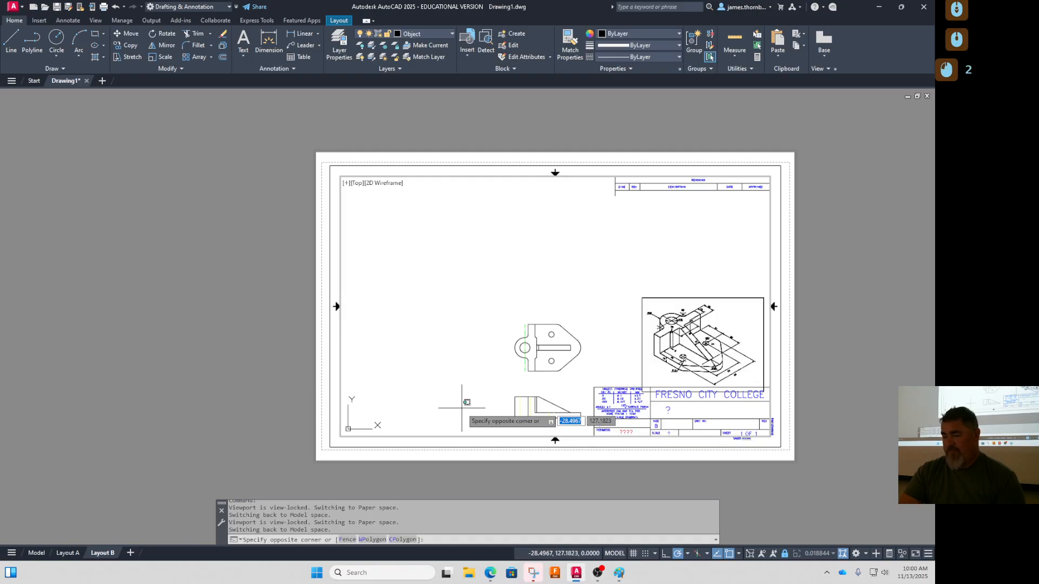
click(430, 427)
Undo the viewport lock, the zooming inside the viewport and the stretch to the sheet border
key(ctrl+z)
scroll(471, 390, up, 5)
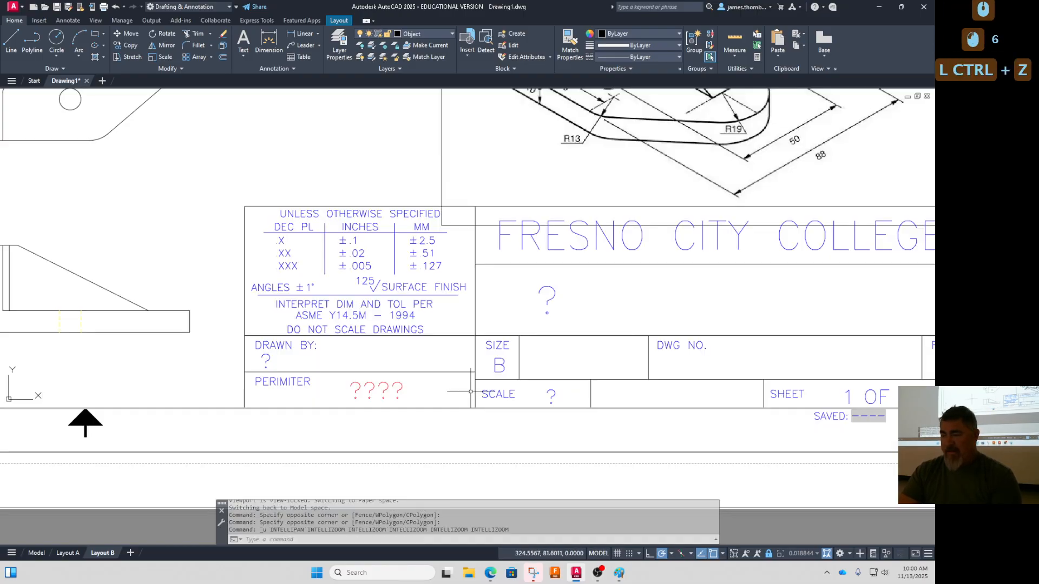
key(ctrl+z)
key(ctrl+z)
key(ctrl+z)
key(ctrl+z)
key(ctrl+z)
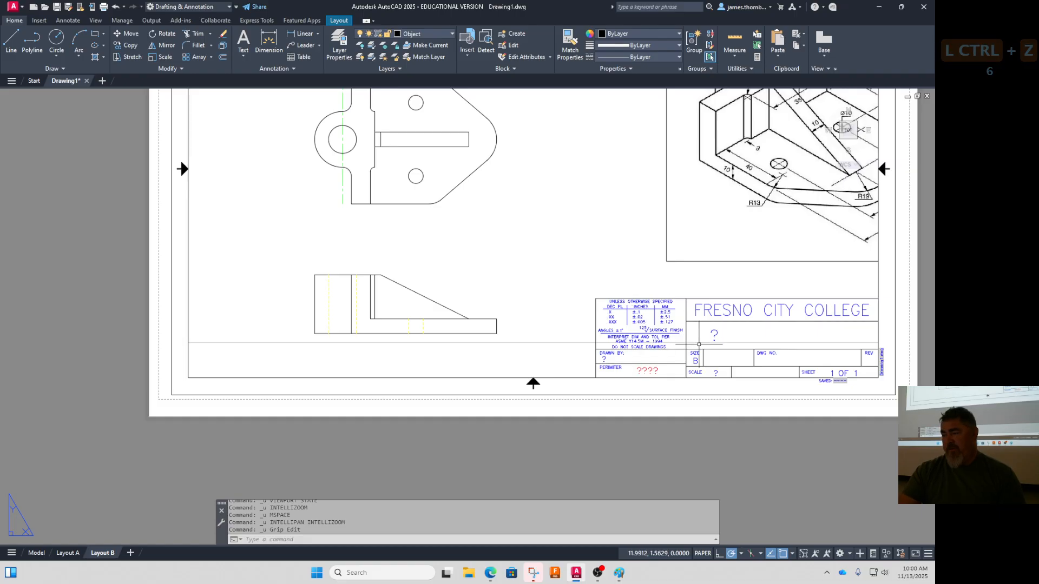
Stretch the viewport's bottom edge up to the base line of the front view
click(700, 344)
click(695, 337)
click(878, 343)
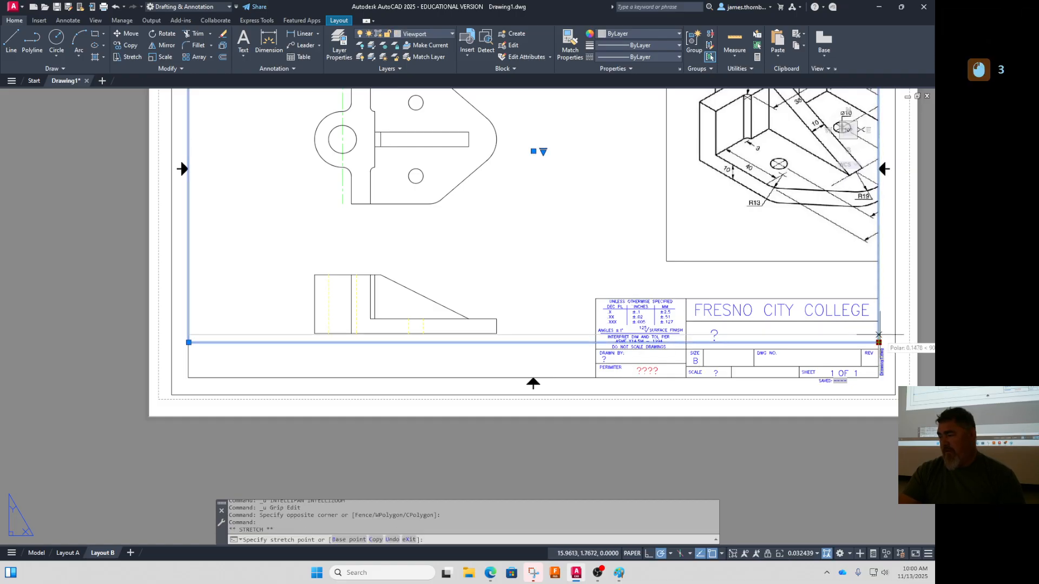
click(878, 334)
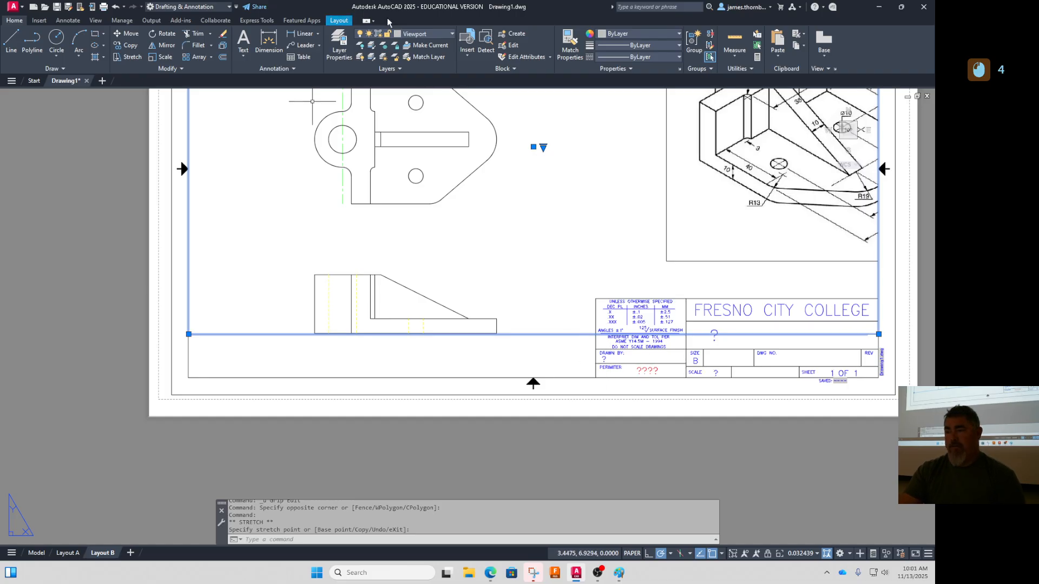
Lock the Viewport layer
click(403, 33)
click(389, 151)
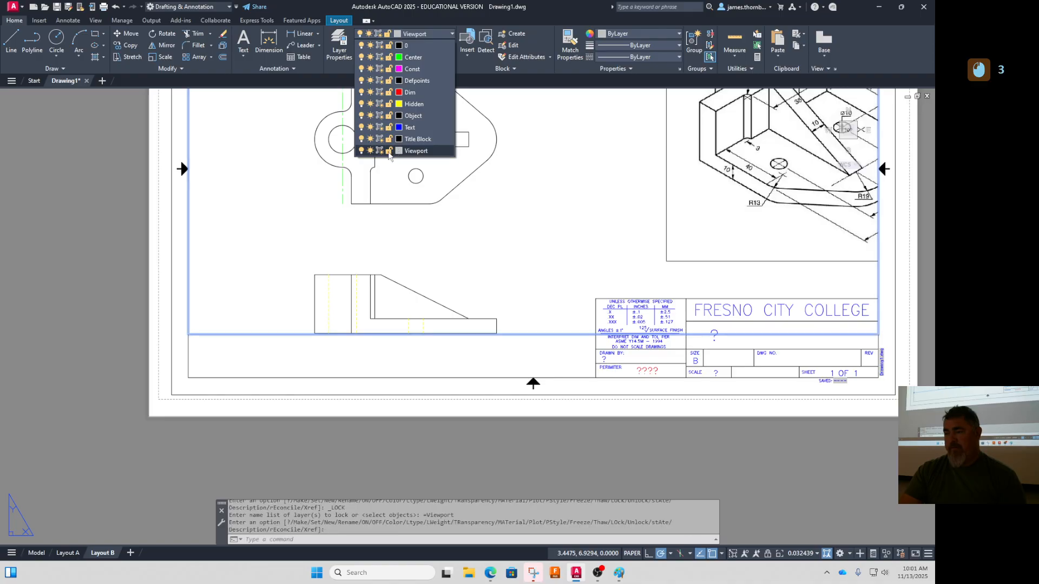
scroll(485, 265, down, 3)
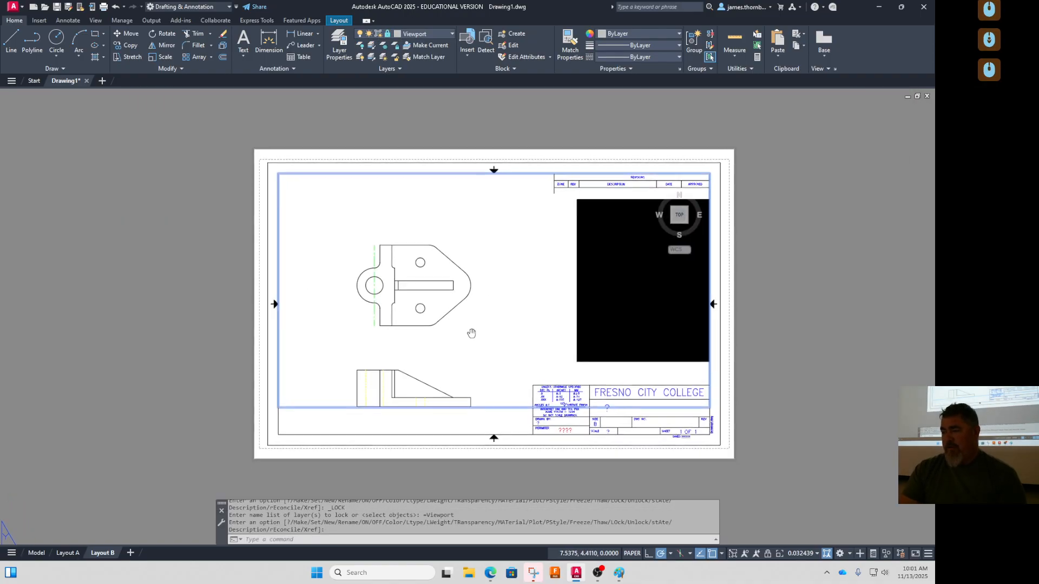
Activate the viewport and shift and zoom its contents so both views sit fully inside it, clear of the title block
double_click(504, 273)
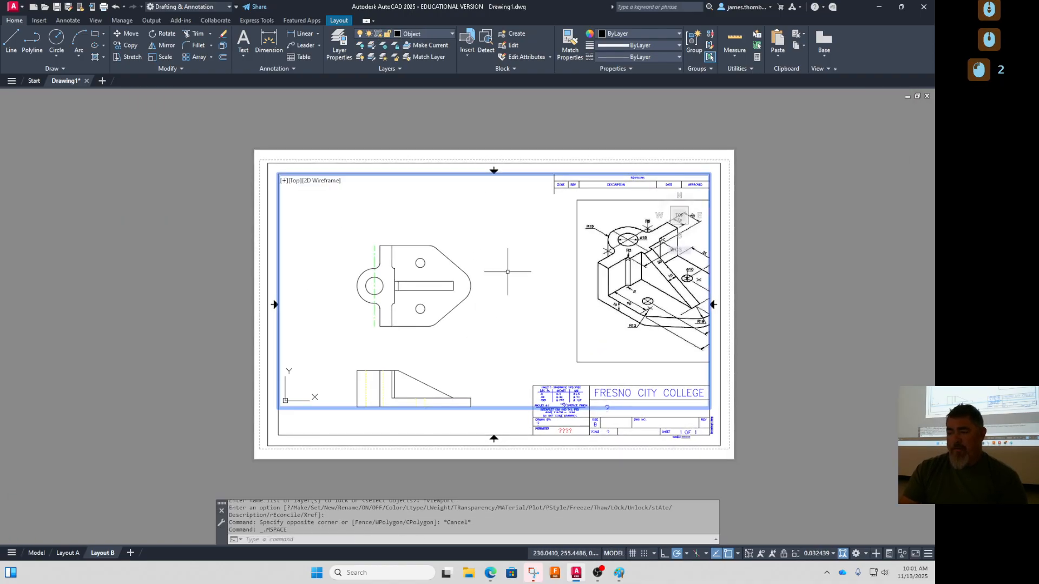
mouse_move(451, 293)
middle_down()
mouse_move(487, 239)
mouse_move(434, 271)
mouse_move(494, 255)
mouse_move(367, 259)
mouse_move(568, 270)
mouse_move(464, 252)
middle_up()
scroll(495, 256, down, 3)
scroll(495, 256, up, 5)
scroll(494, 255, down, 4)
scroll(495, 256, up, 2)
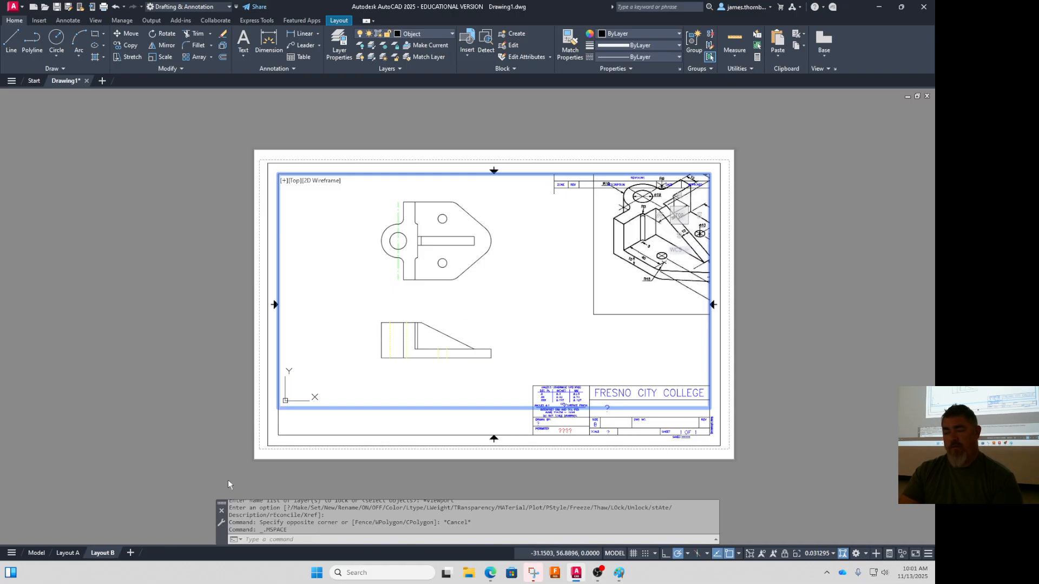
Move the front view about 17 mm straight down to widen the gap below the top view
click(499, 296)
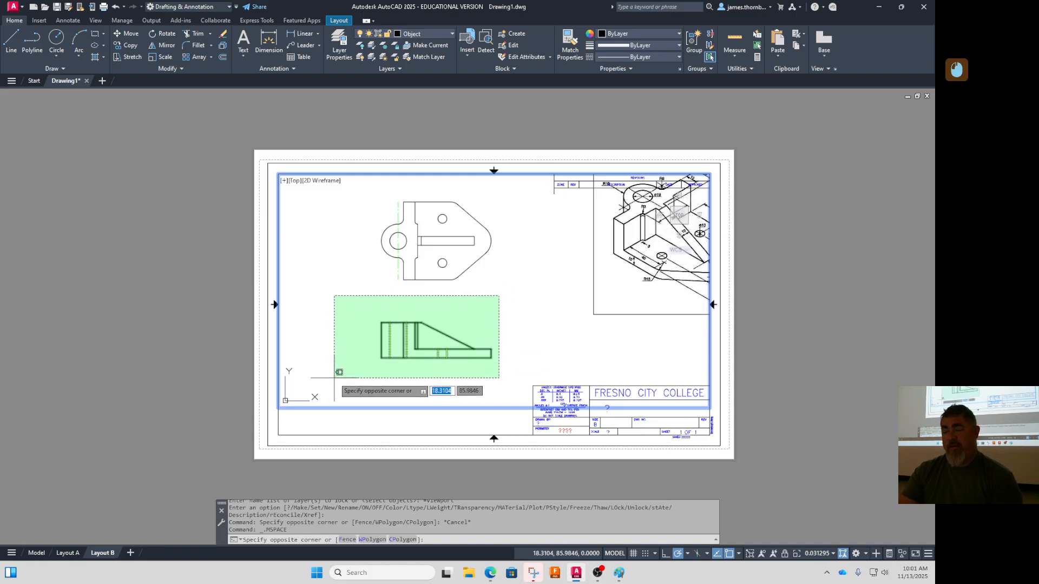
click(335, 378)
text(M)
key(Return)
click(531, 292)
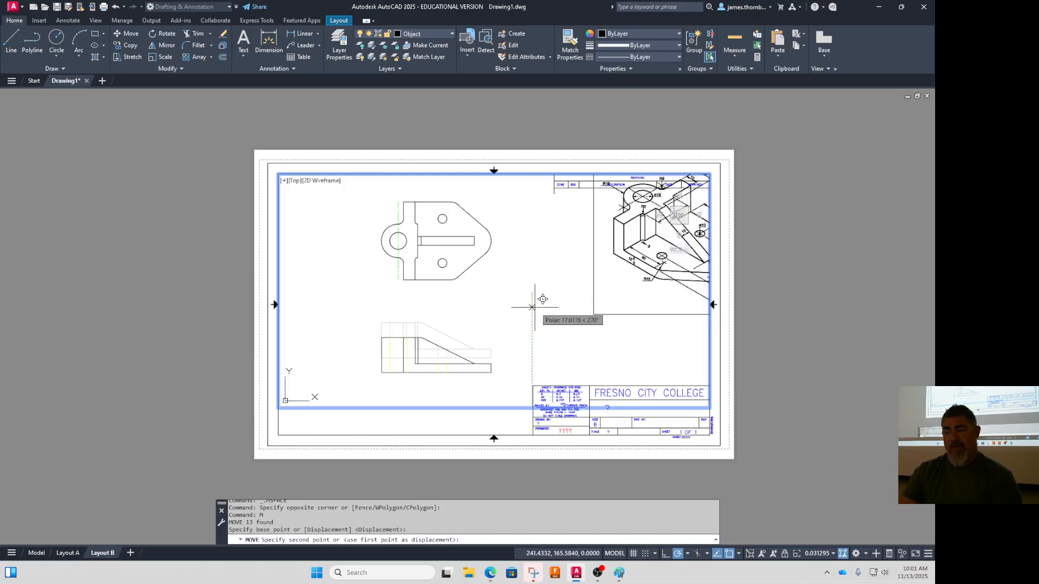
click(532, 307)
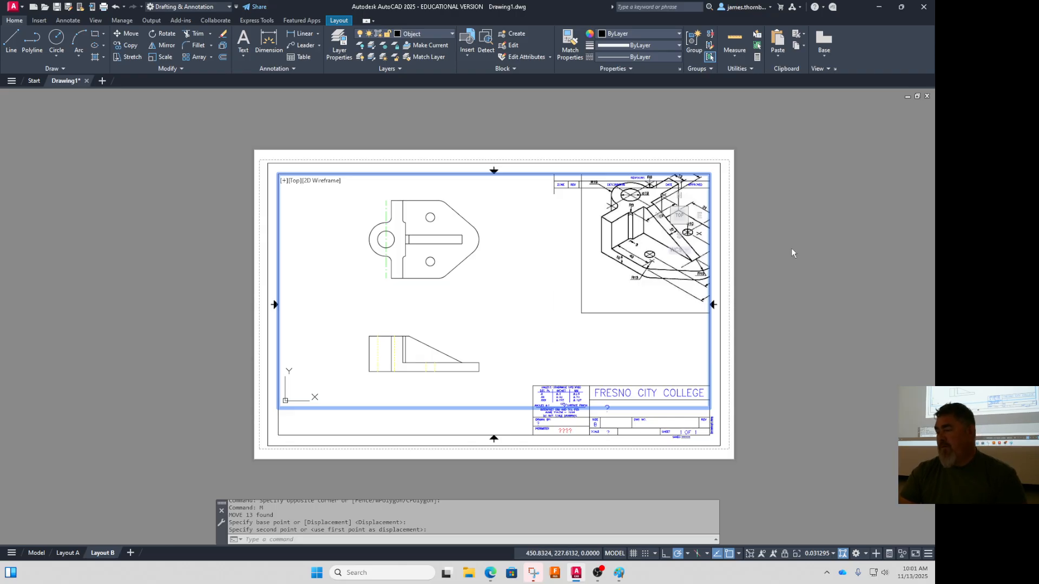
Delete the custom 1:1m scale from the drawing's scale list
click(824, 554)
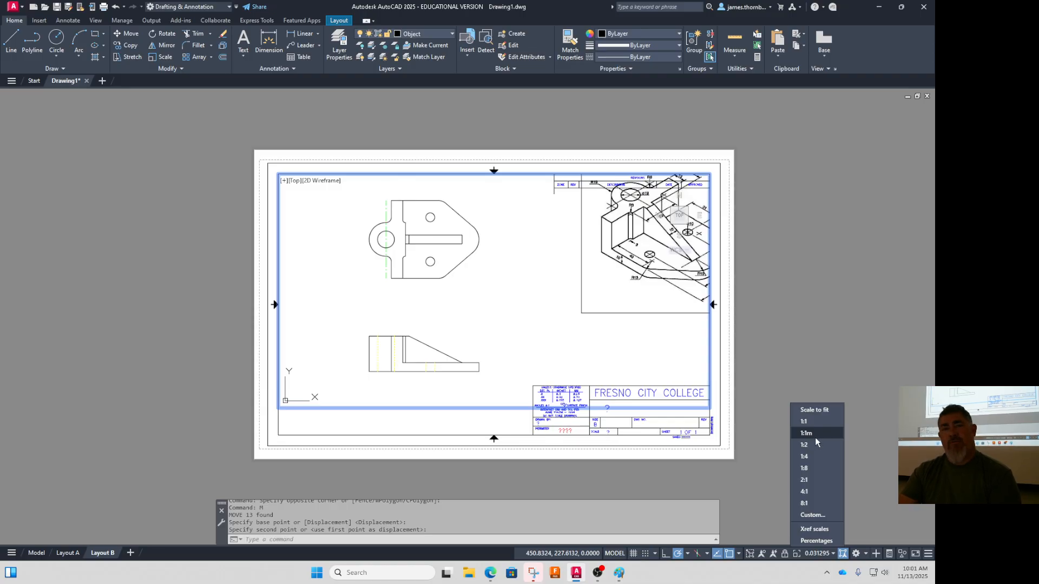
click(817, 515)
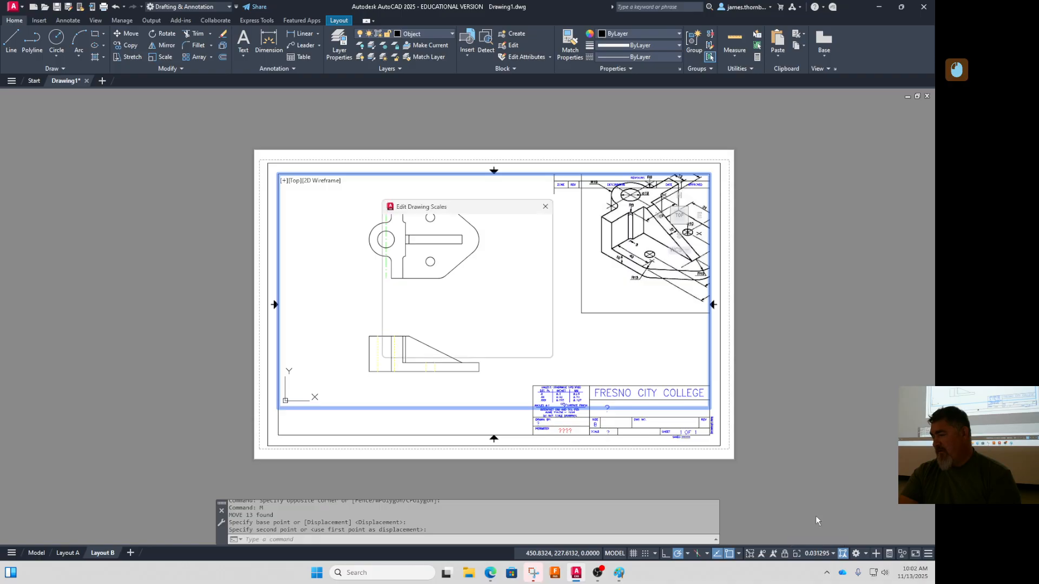
click(419, 242)
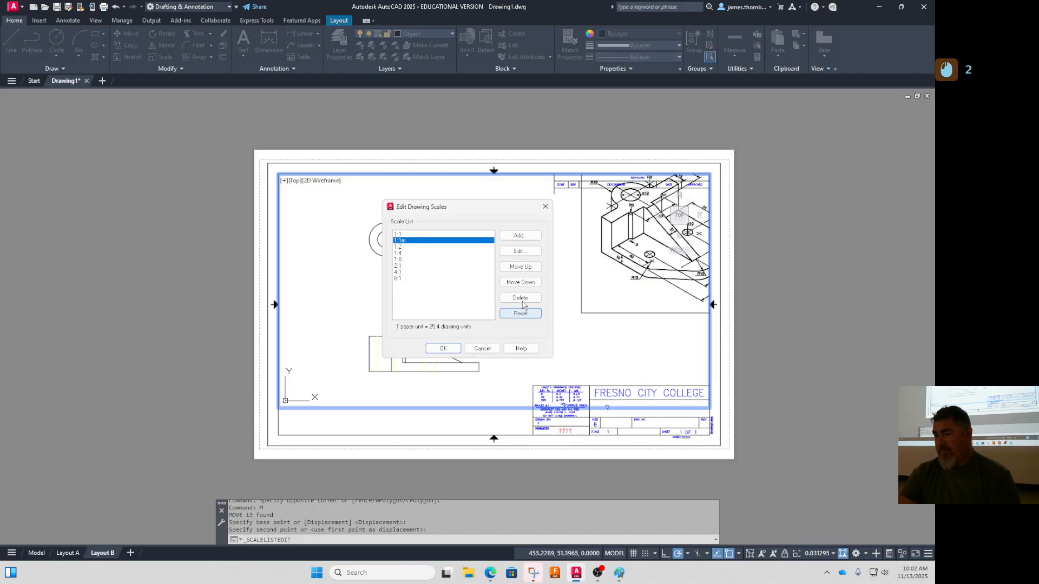
click(520, 297)
click(443, 349)
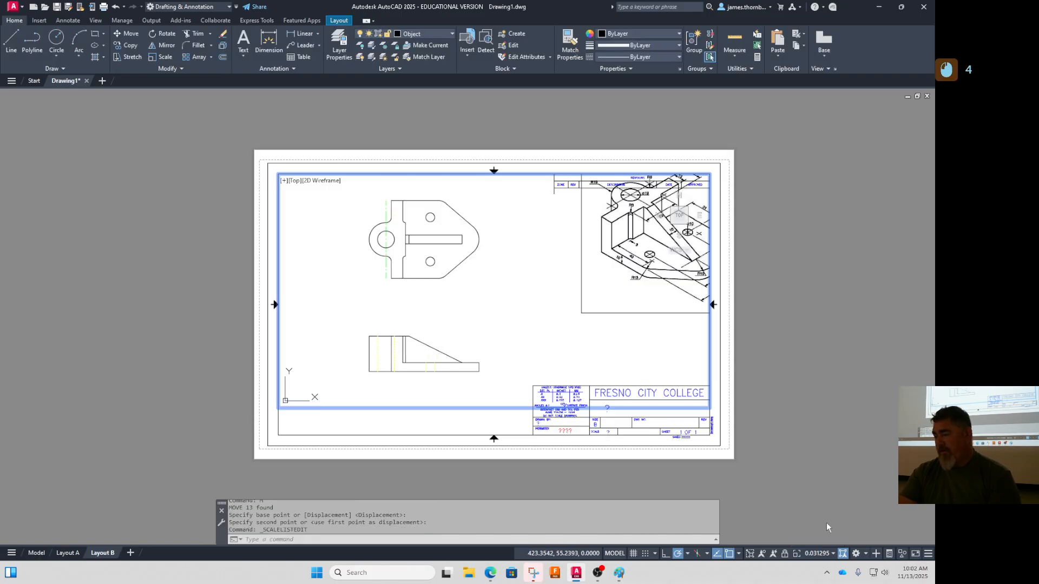
Add a custom scale named 1:1m to the scale list, with 1 paper unit equal to 25.4 drawing units
click(824, 555)
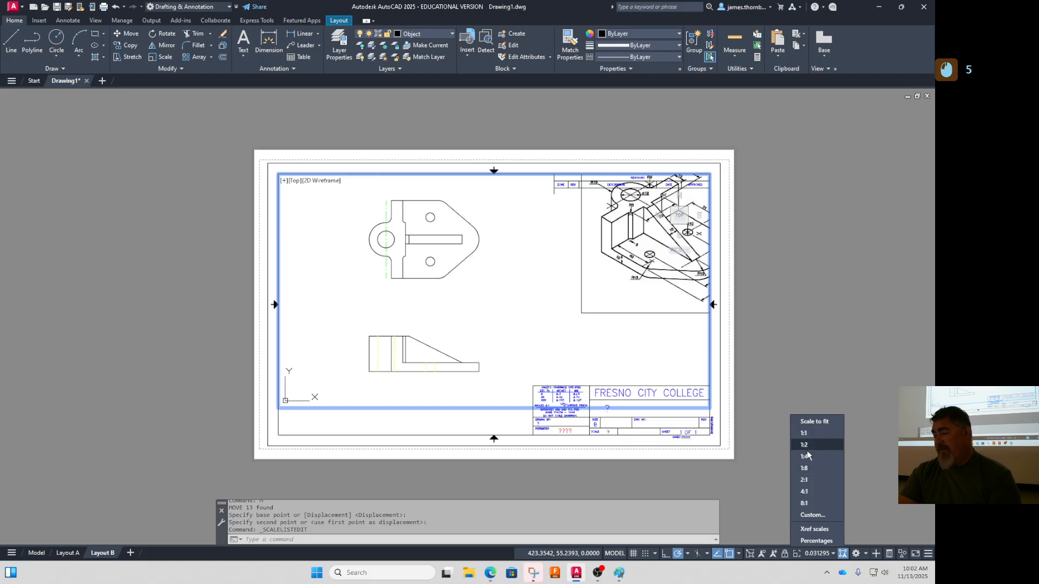
click(817, 516)
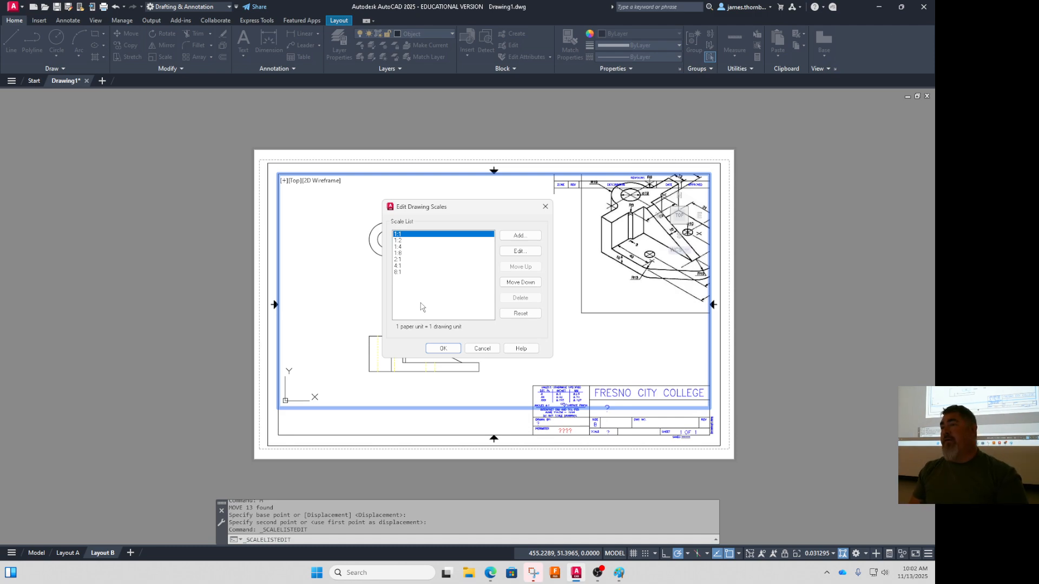
click(519, 236)
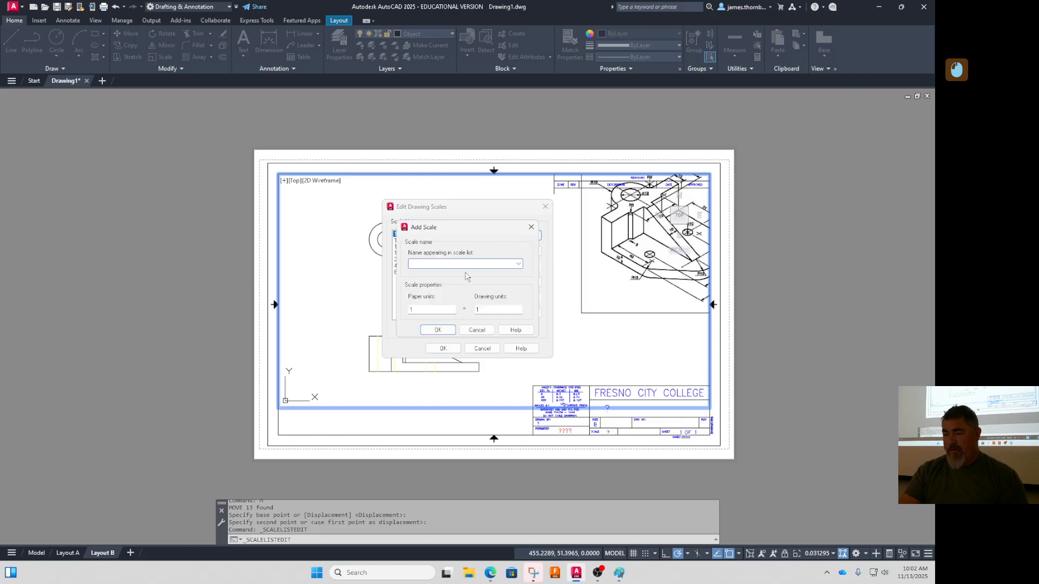
text(1:1)
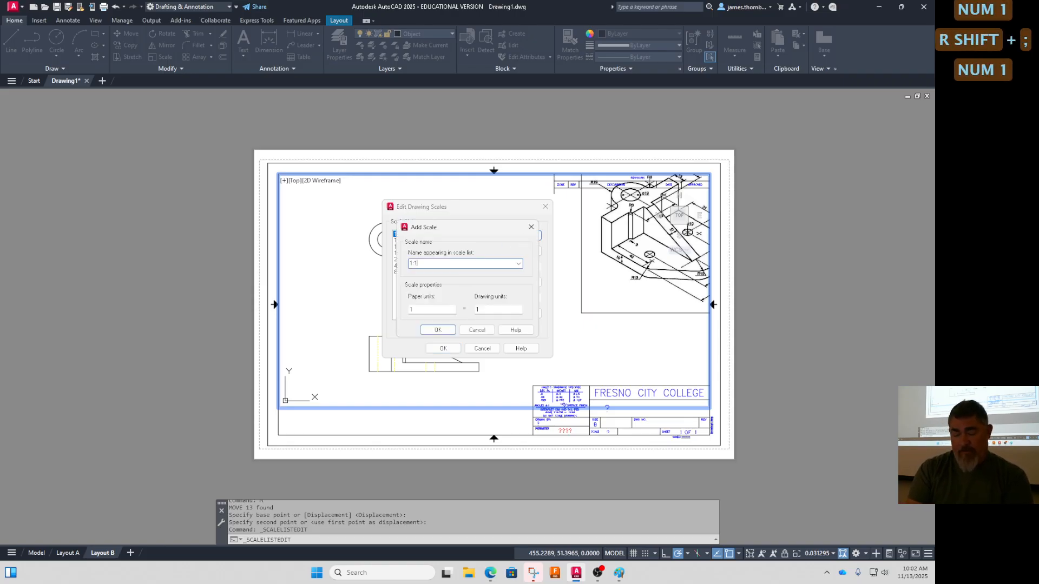
text(m)
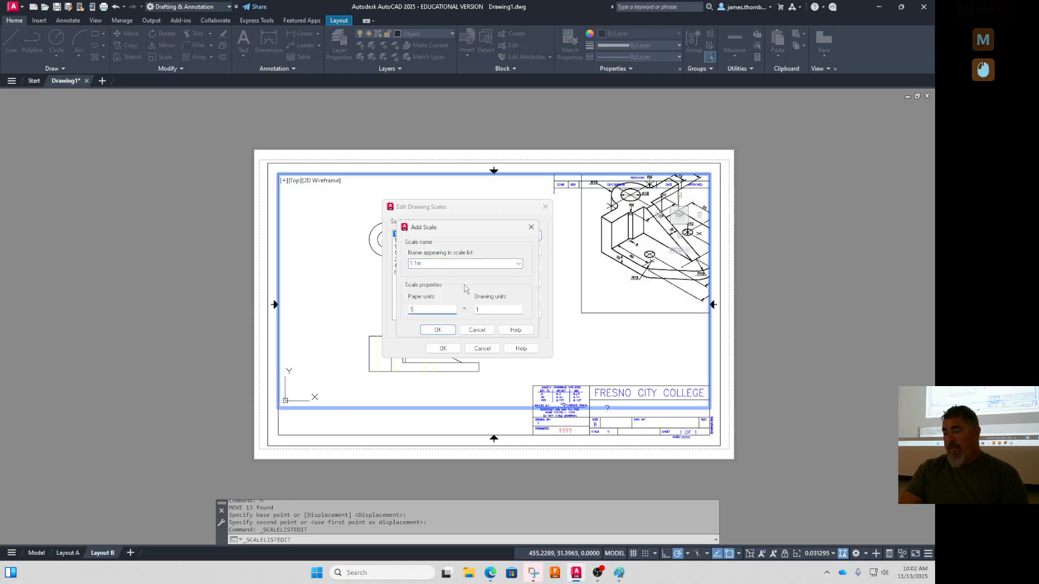
click(425, 311)
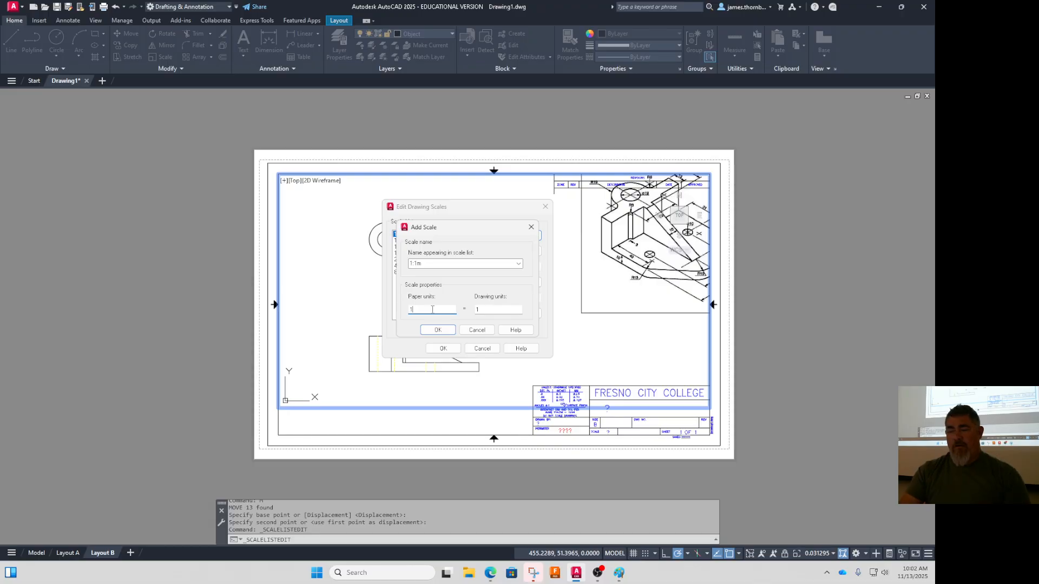
click(486, 310)
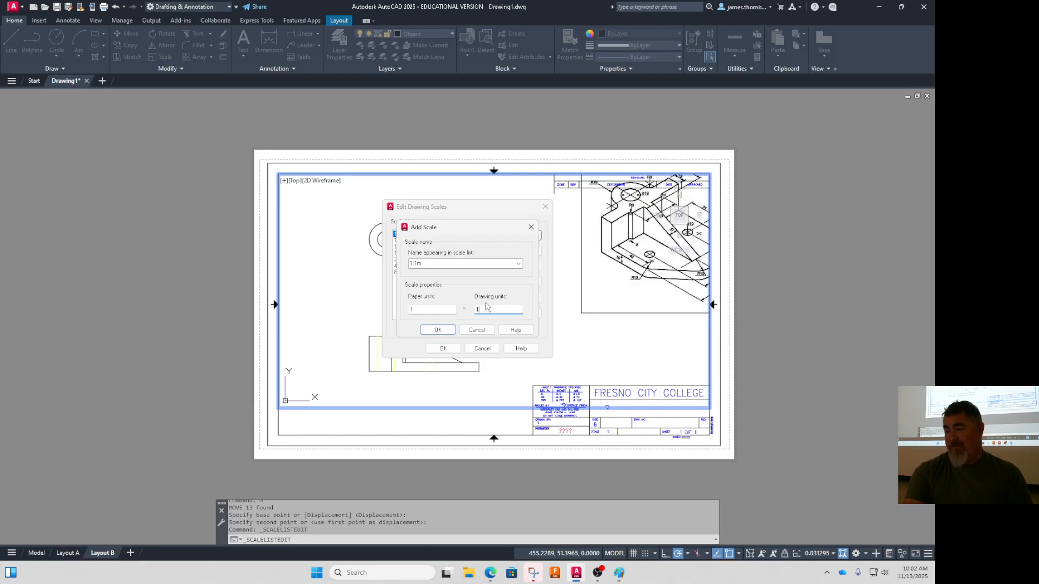
key(BackSpace)
text(25.4)
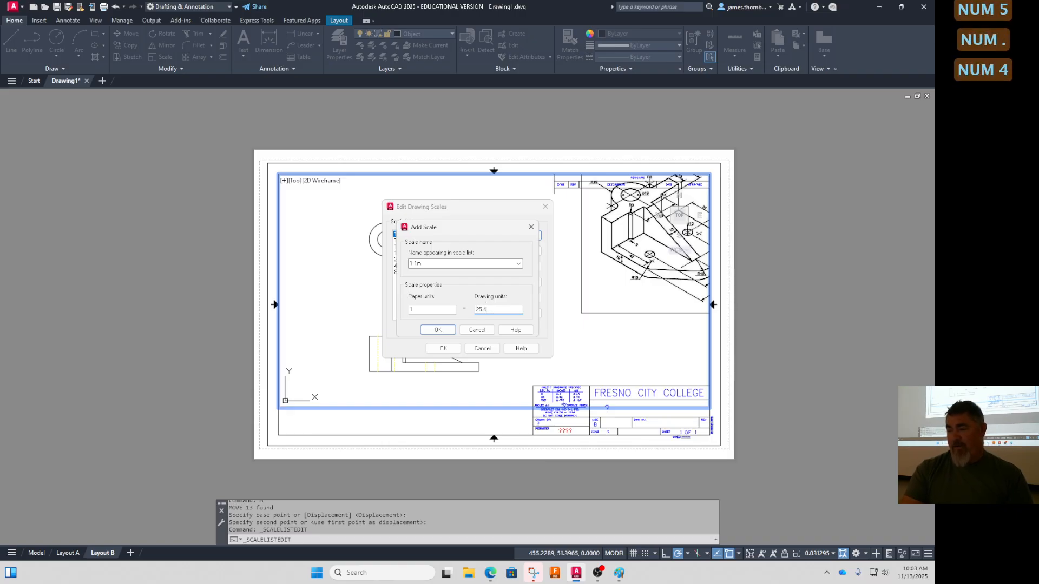
click(440, 331)
click(443, 349)
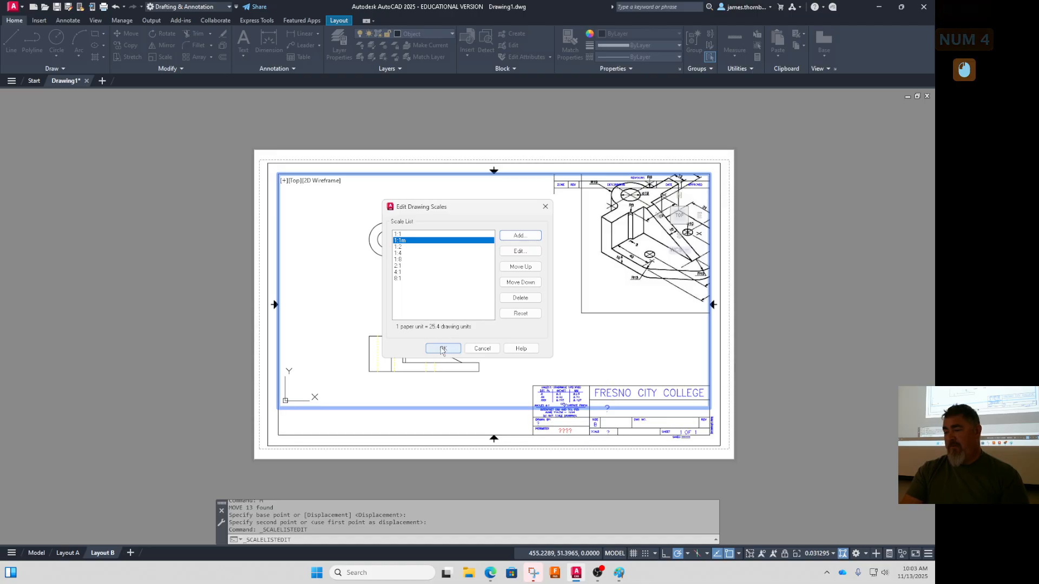
Set the viewport scale to 1:1m and shift the contents slightly down so both views fit inside it
click(834, 554)
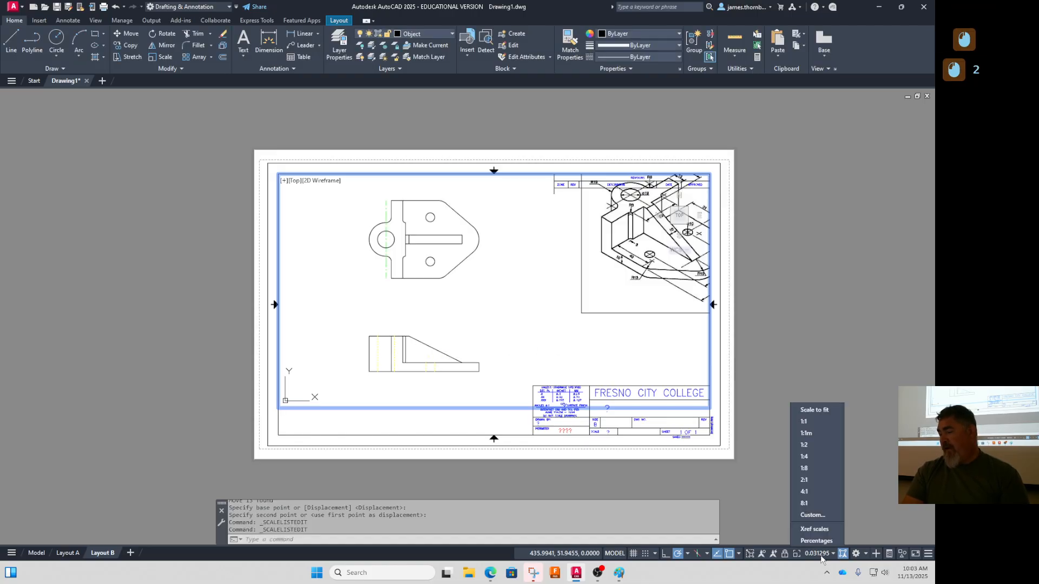
click(807, 433)
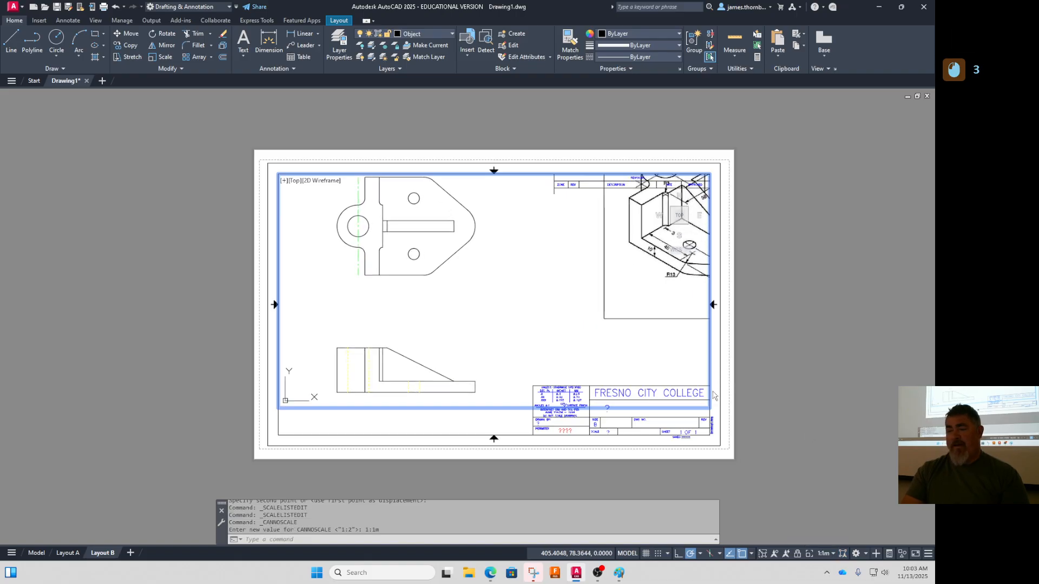
middle_drag(557, 295, 563, 304)
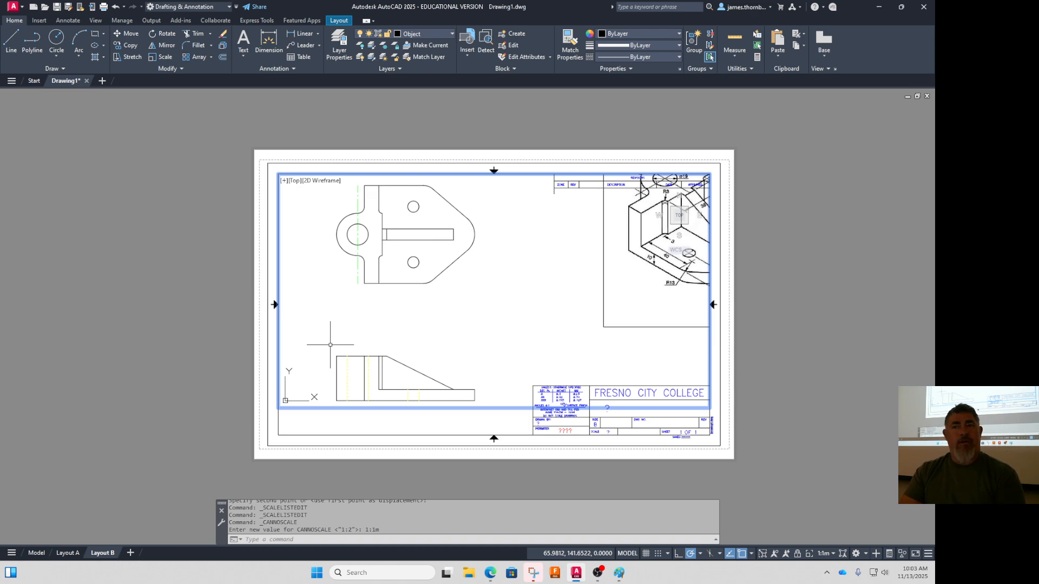
Add a custom scale named 1:2m to the scale list, with .5 paper units equal to 25.4 drawing units
click(823, 554)
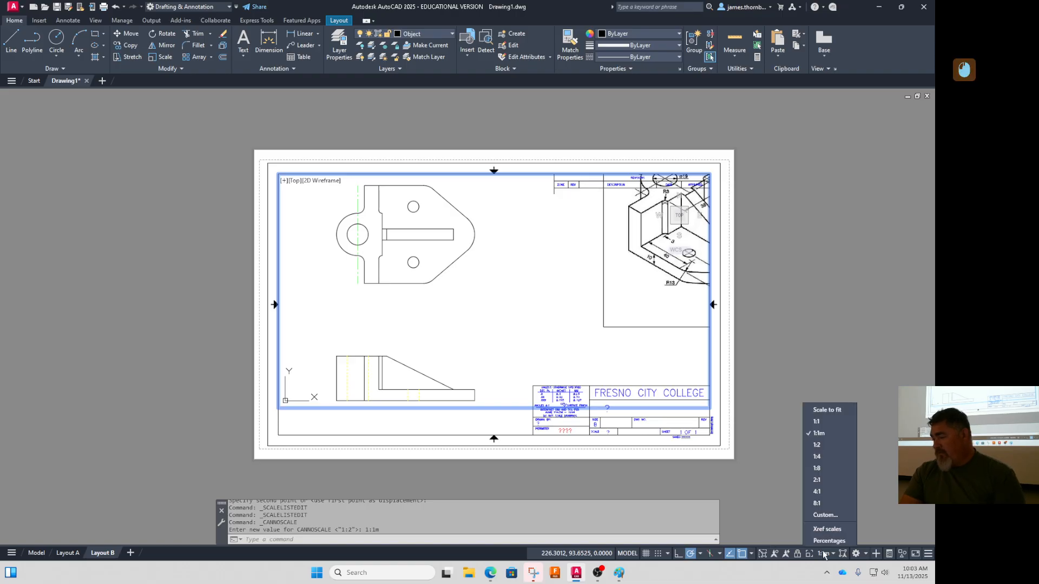
click(826, 515)
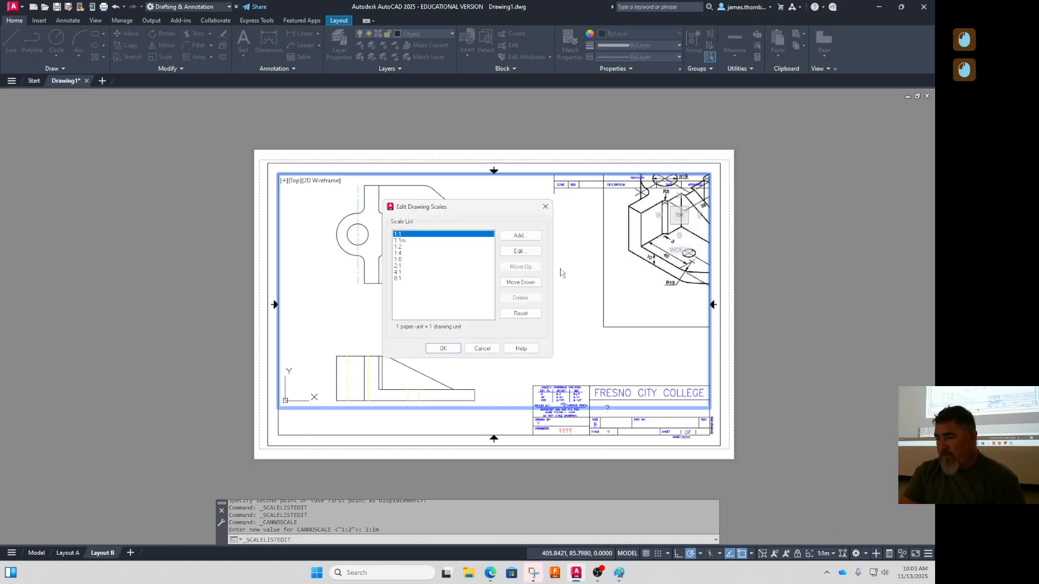
click(520, 236)
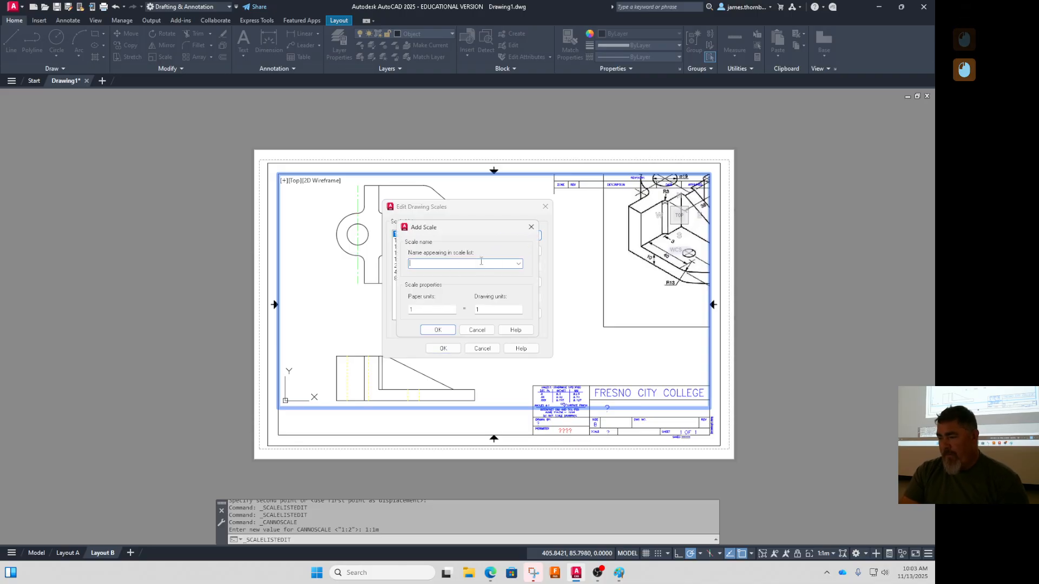
text(1:2)
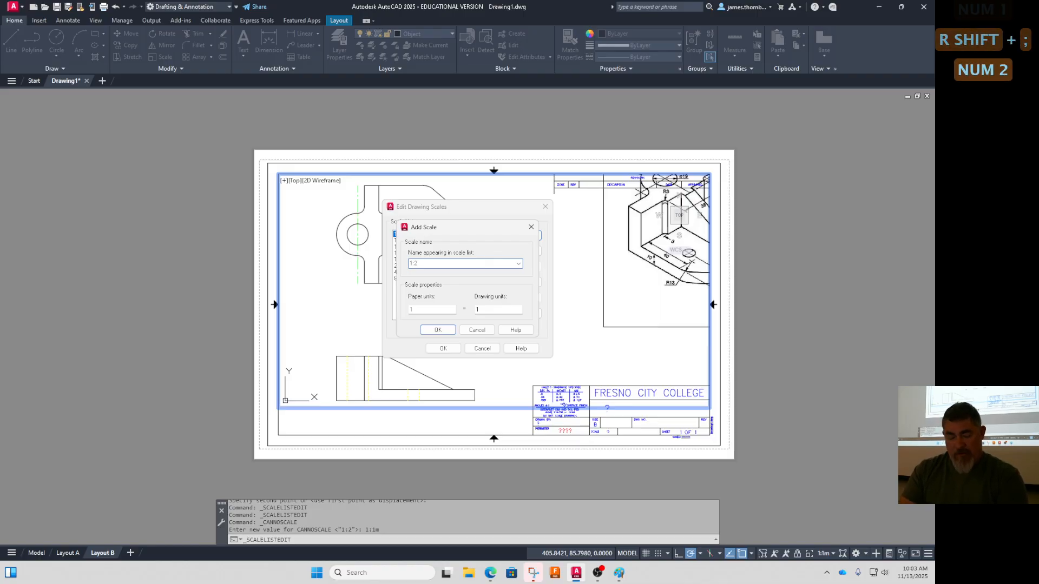
text(m)
click(427, 309)
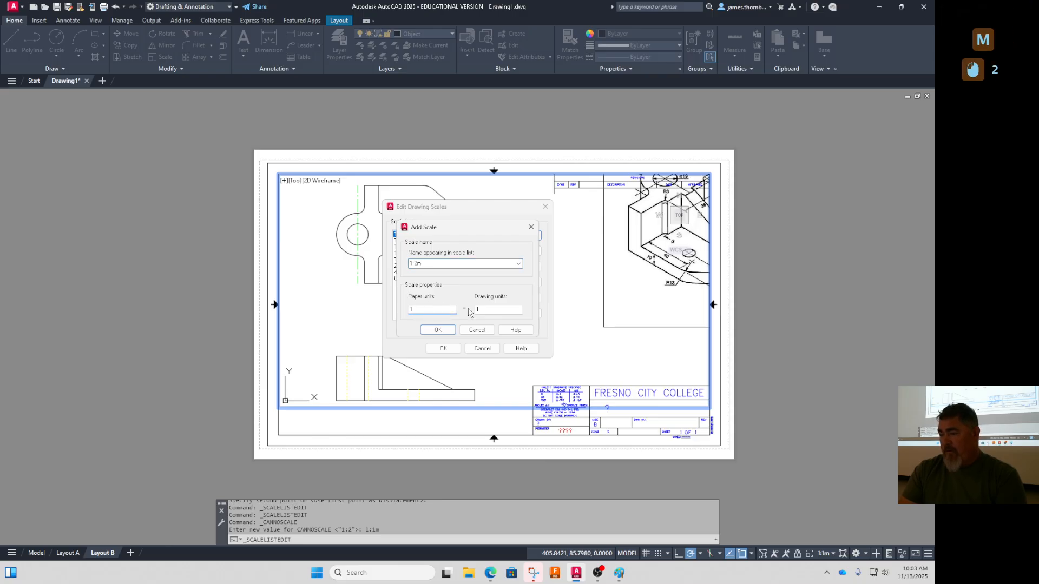
double_click(500, 312)
text(25.4)
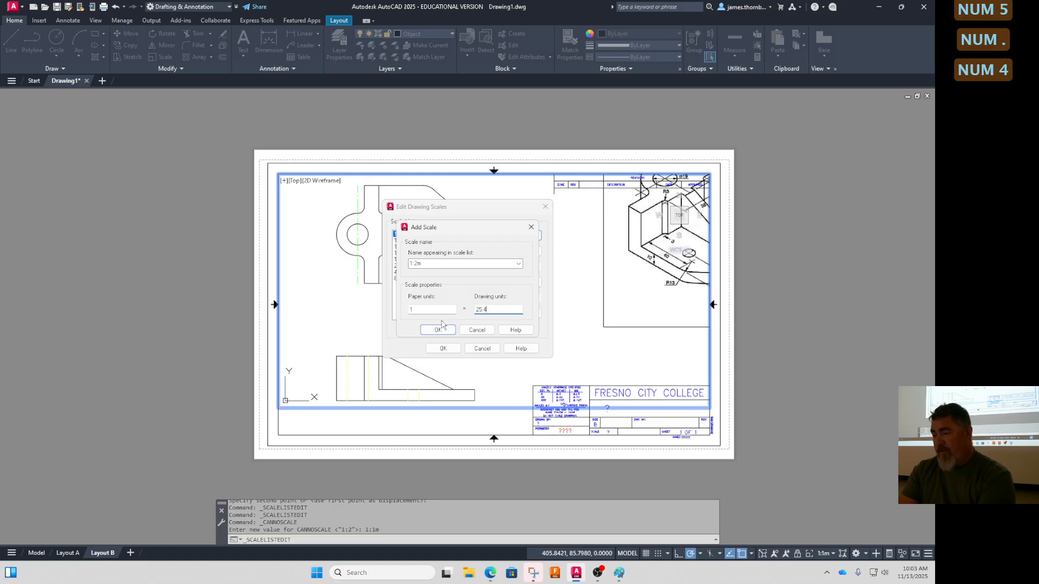
double_click(404, 308)
text(.5)
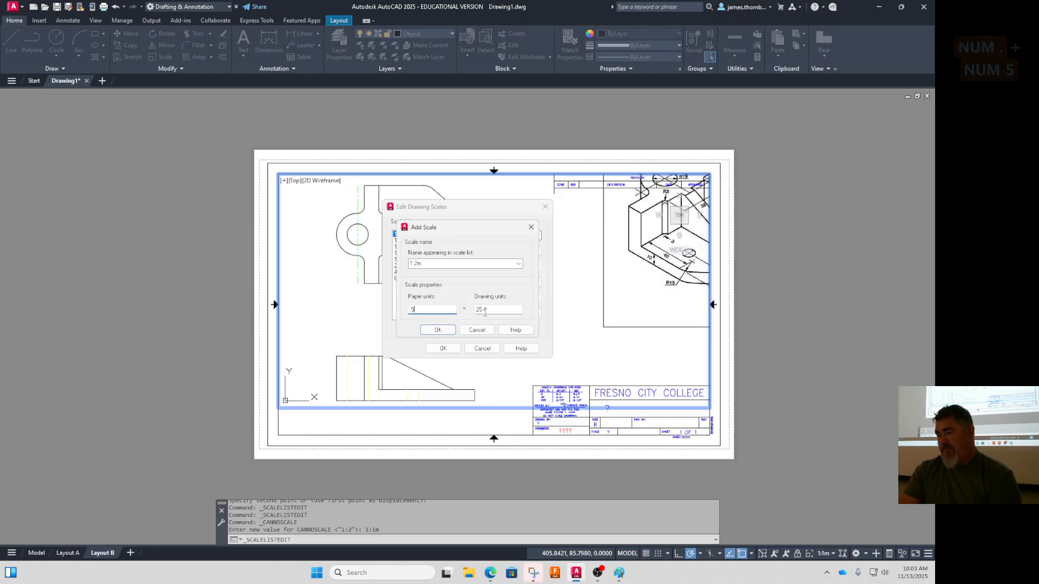
click(438, 331)
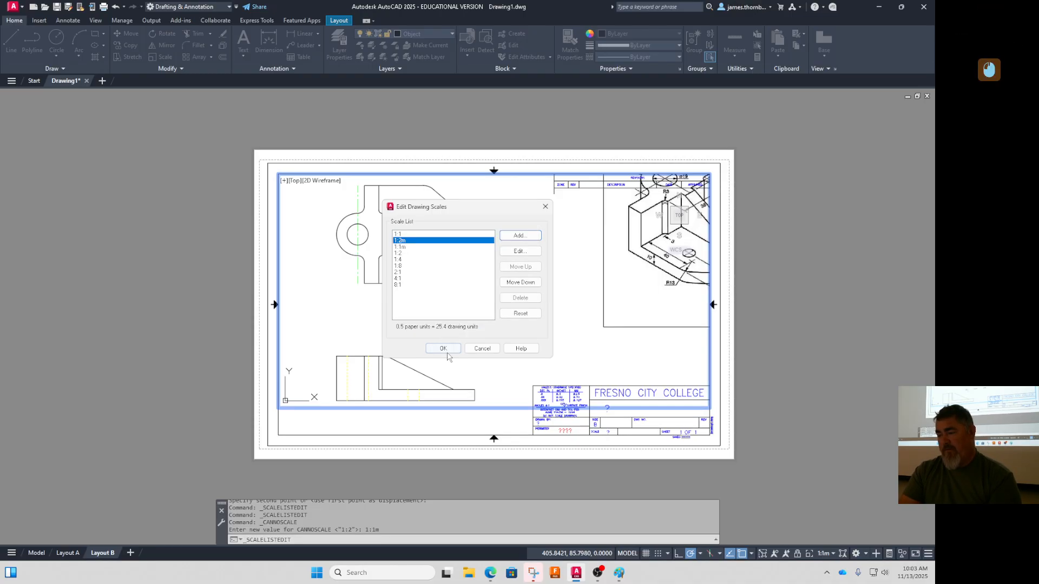
click(444, 348)
Try the viewport at the 1:2m scale and return it to 1:1m
click(823, 554)
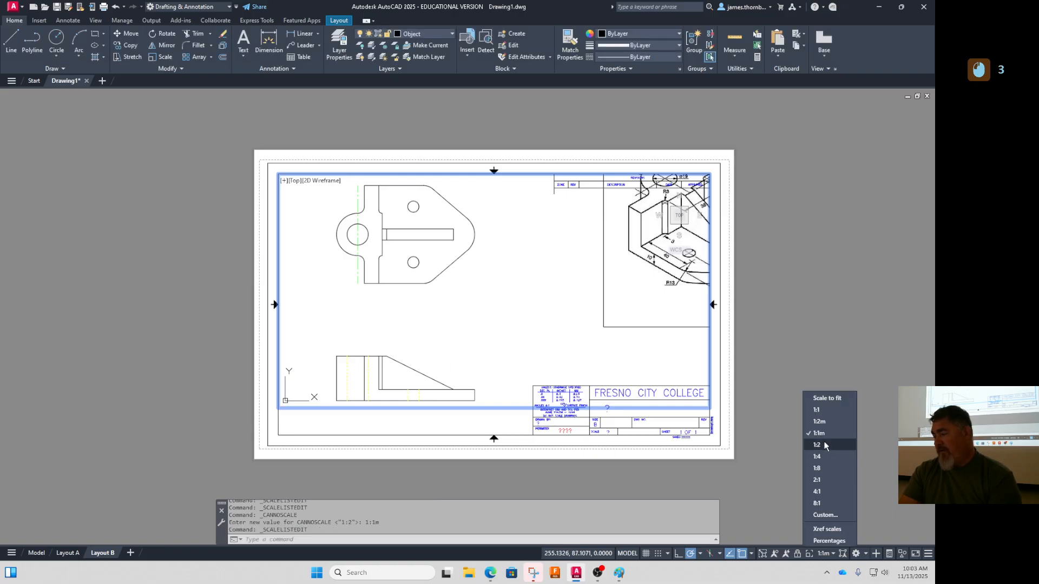
click(824, 423)
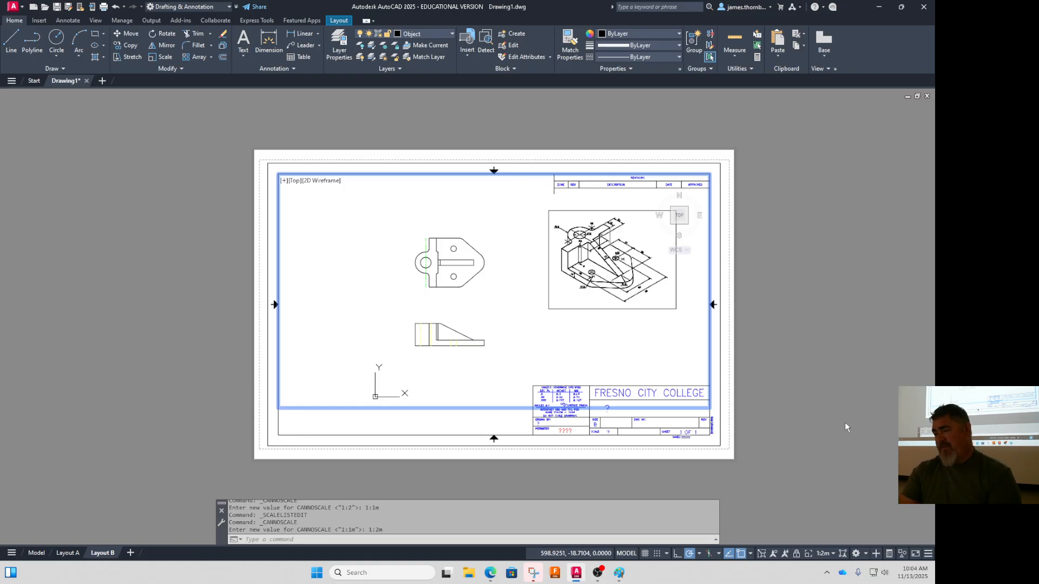
click(828, 554)
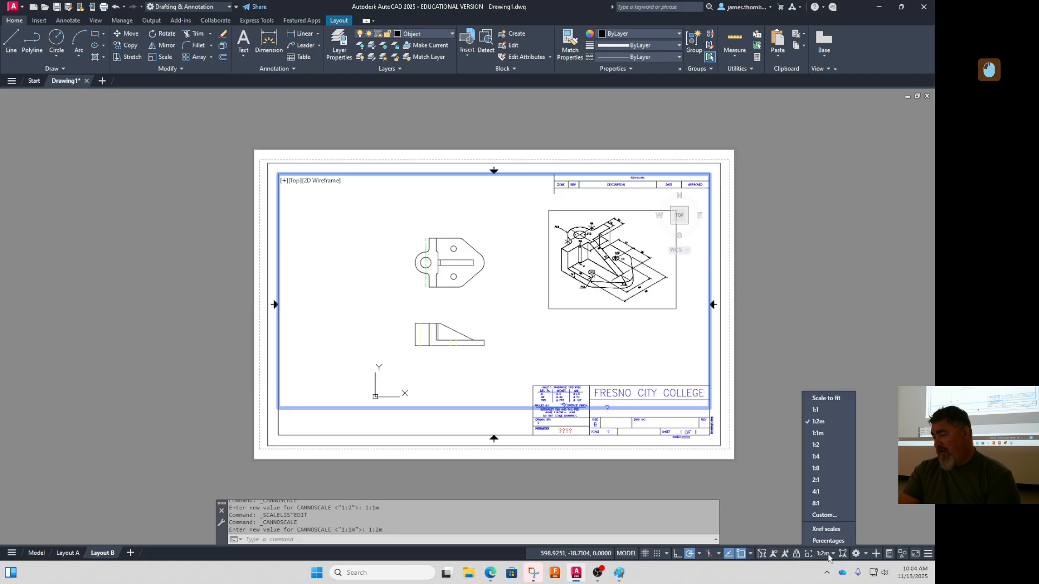
click(823, 433)
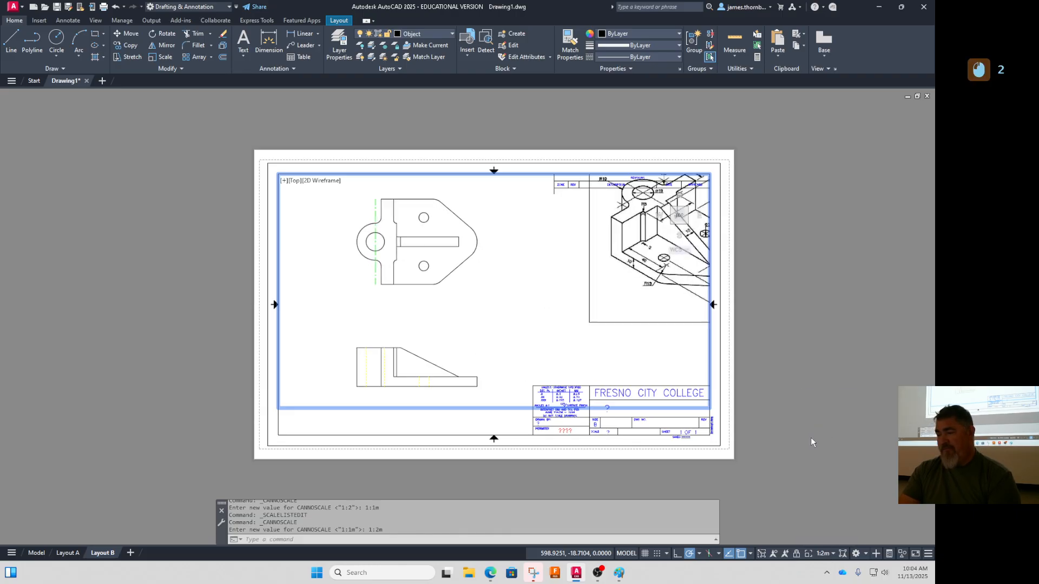
Return to paper space on the Layout B sheet and unlock the Viewport layer
click(317, 338)
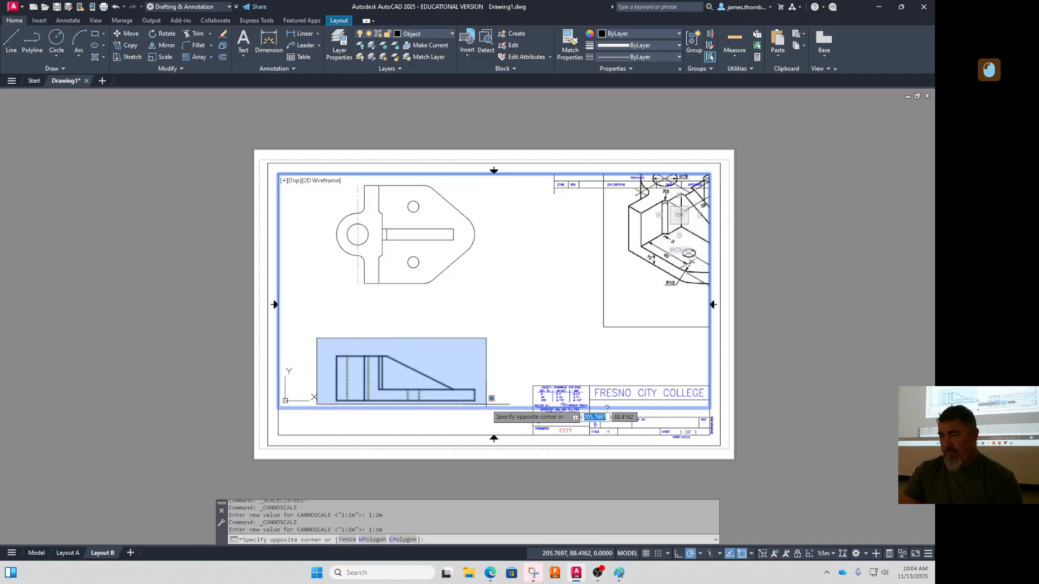
key(Escape)
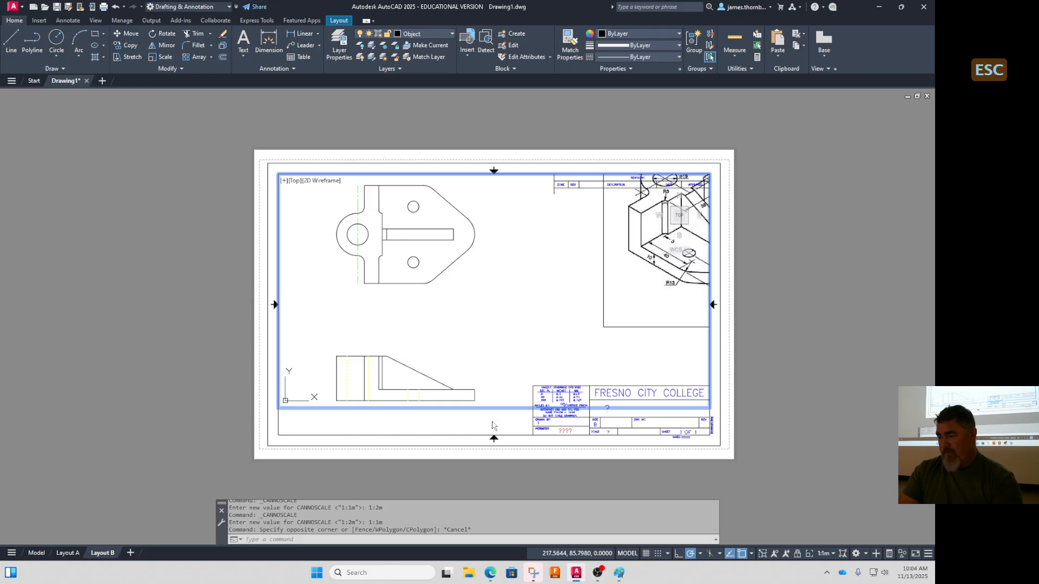
double_click(495, 425)
click(509, 396)
click(496, 423)
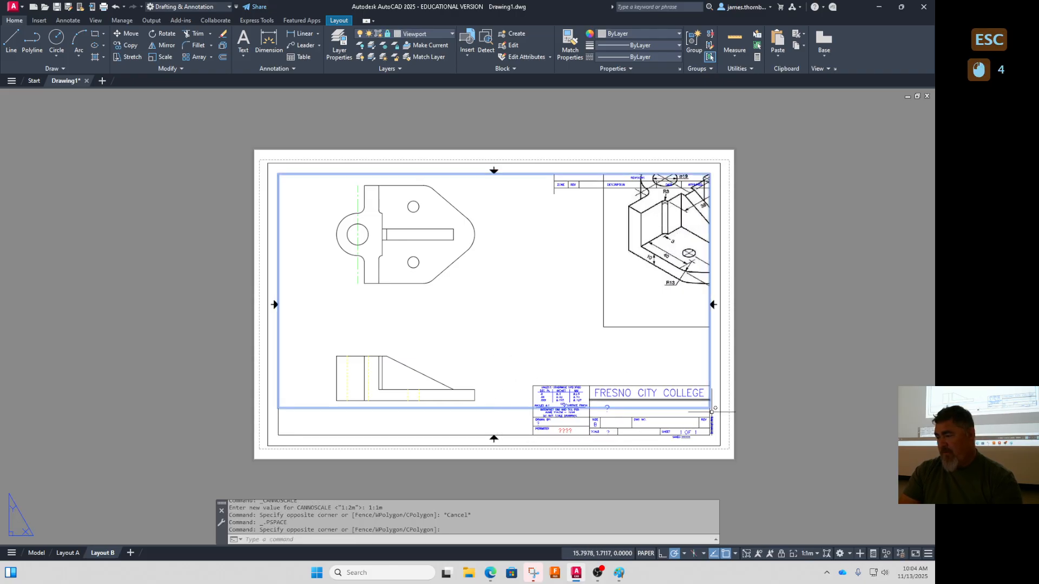
click(430, 33)
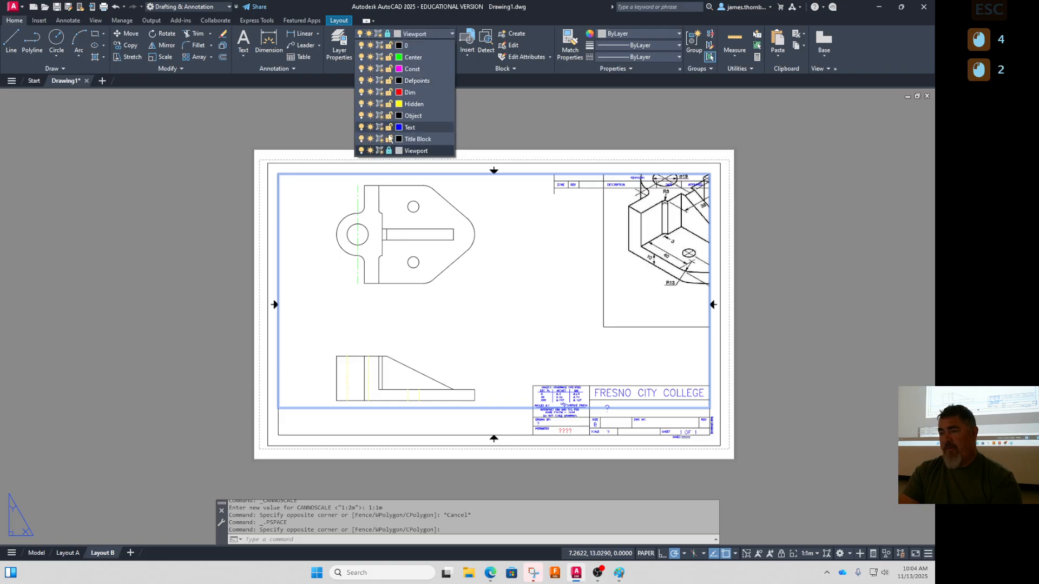
click(390, 151)
Stretch the viewport's lower-right corner to the title block's lower-left corner and reposition both views inside the resized viewport
click(710, 408)
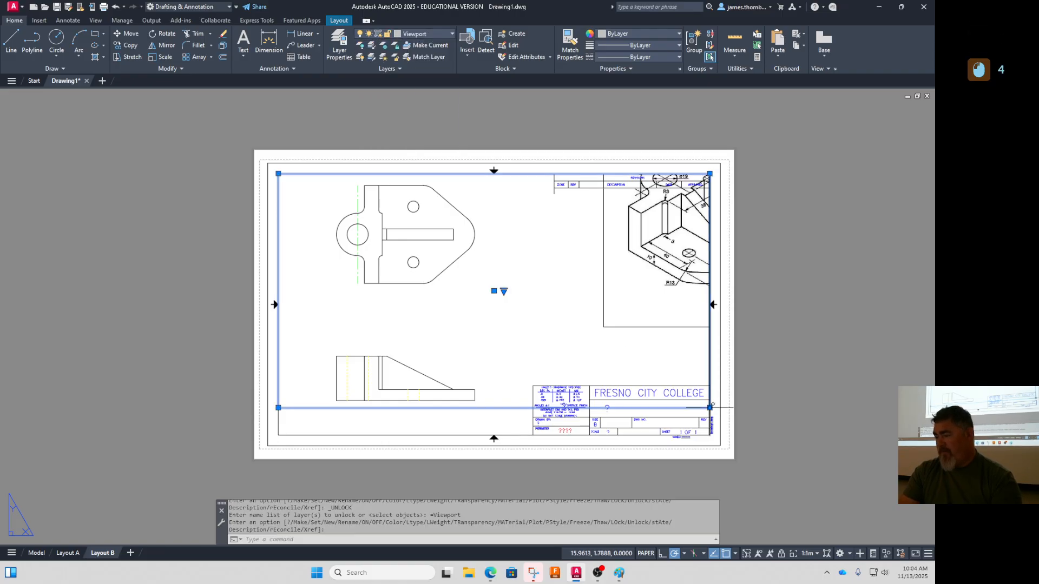
click(533, 434)
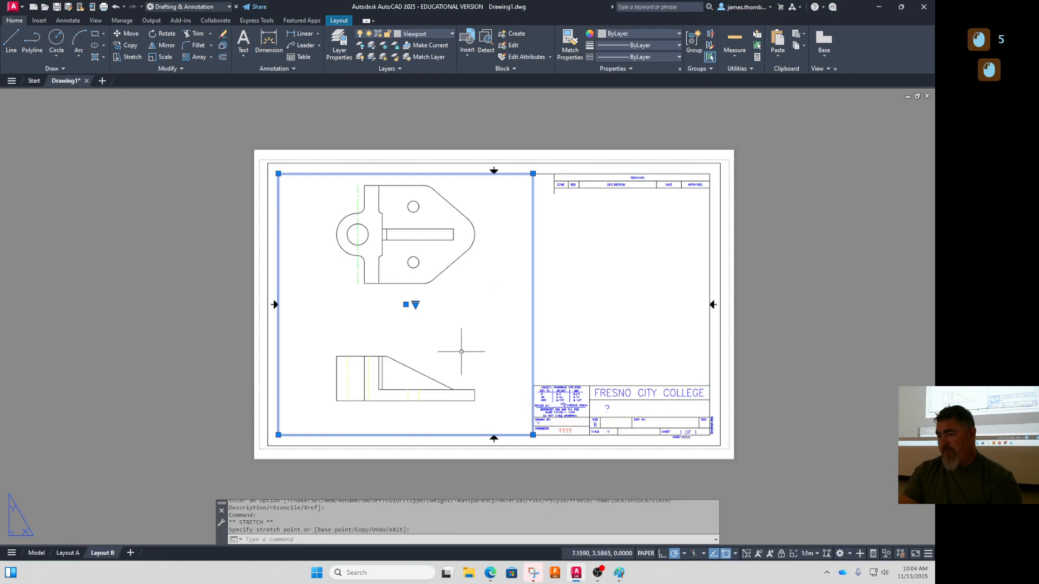
click(457, 326)
double_click(456, 328)
middle_drag(460, 314, 457, 327)
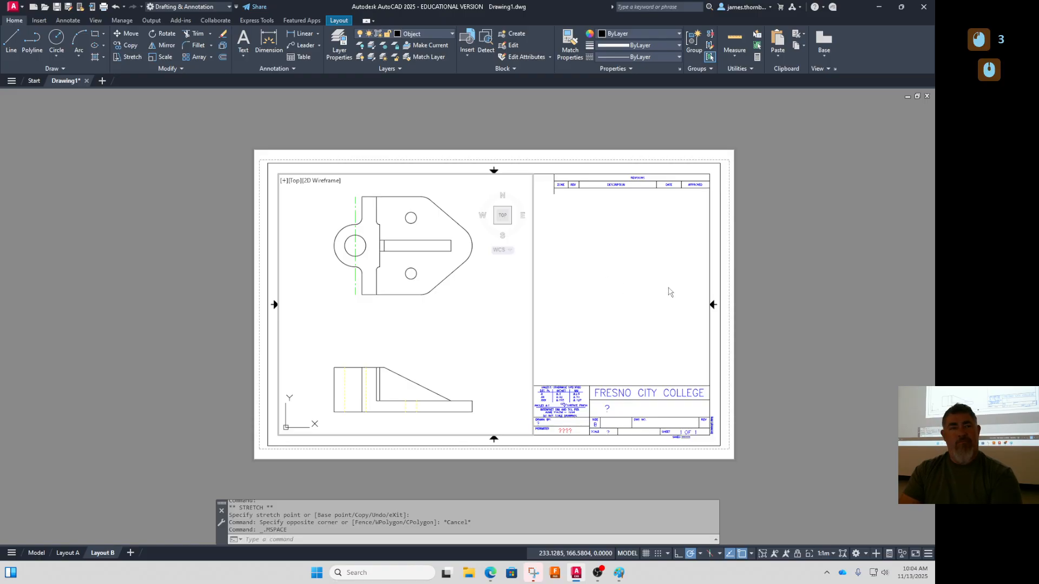
mouse_move(430, 320)
middle_down()
mouse_move(429, 336)
mouse_move(431, 316)
middle_up()
Move the front view straight up about 9 mm toward the top view and center both views in the viewport
click(504, 367)
click(308, 427)
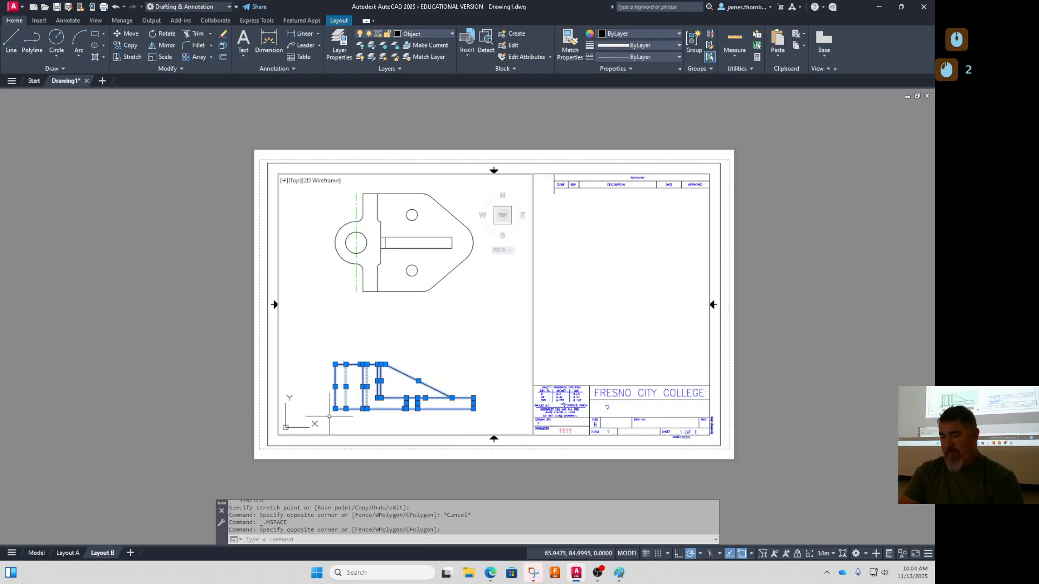
text(m)
key(Return)
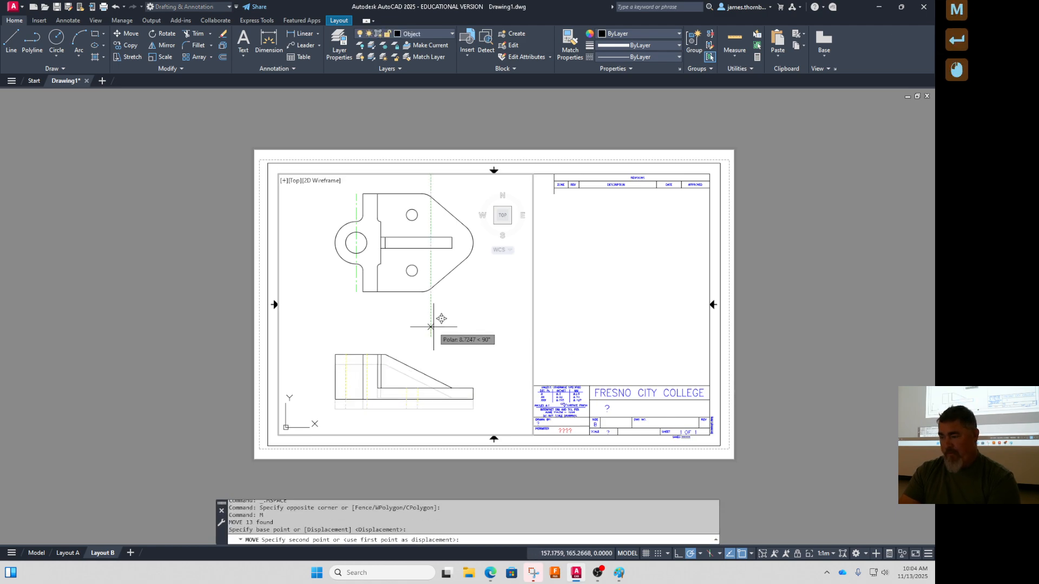
click(433, 327)
middle_drag(485, 323, 500, 332)
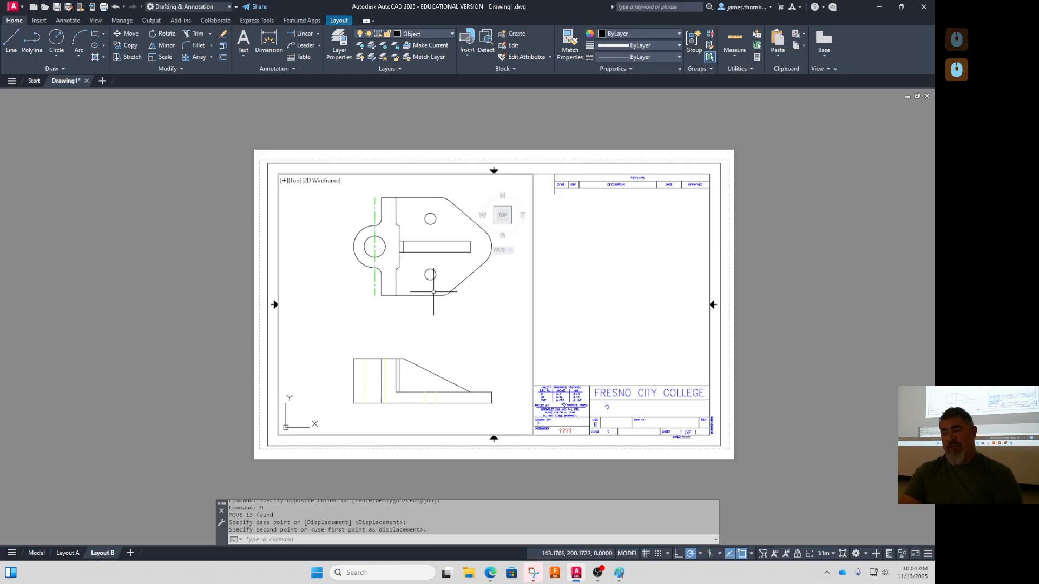
Restore the viewport scale to 1:1m after zooming inside it and recenter the two views
scroll(433, 291, down, 2)
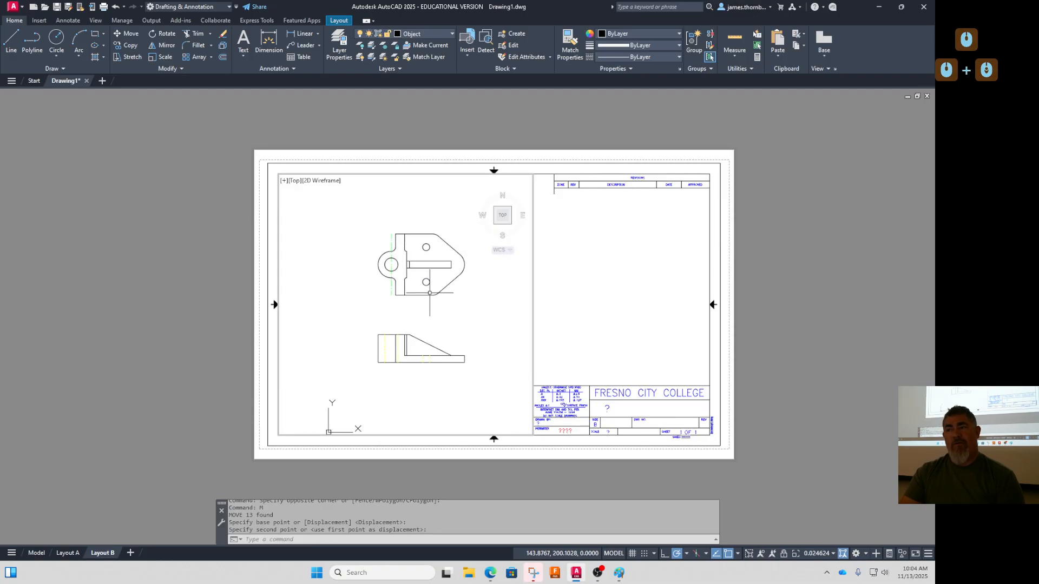
click(811, 556)
click(806, 435)
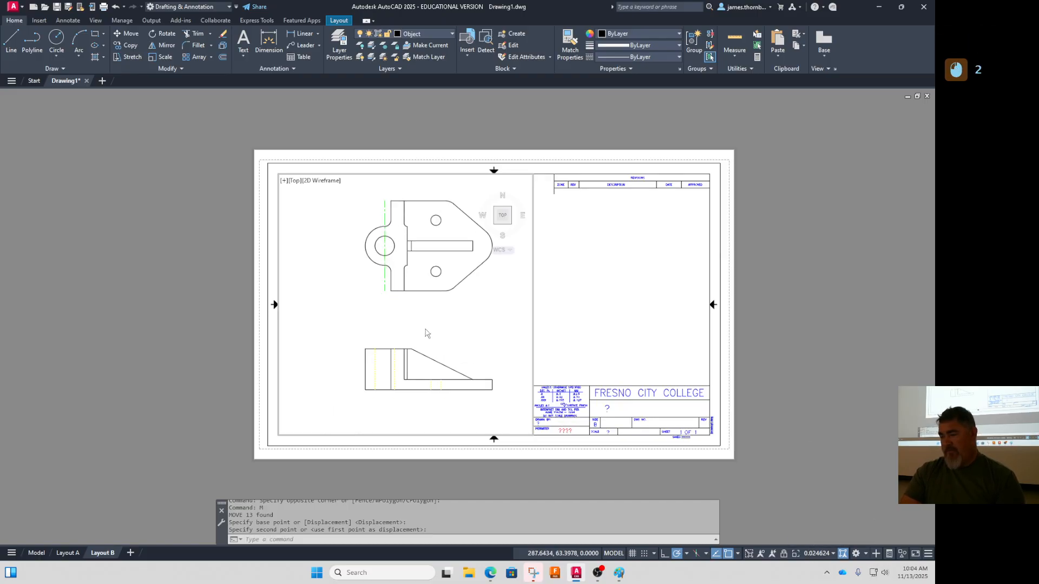
middle_drag(437, 326, 428, 329)
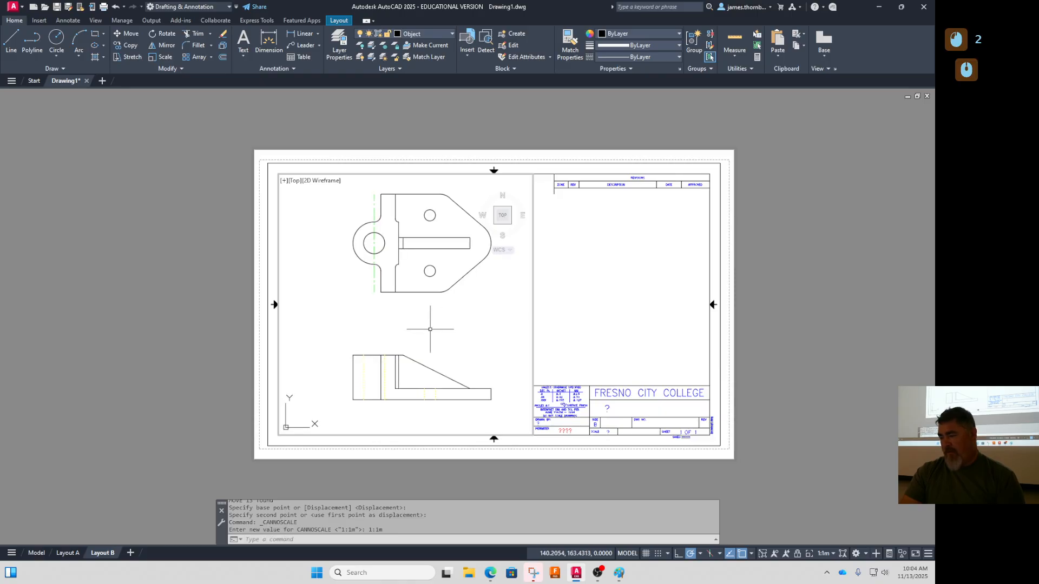
Lock the viewport and test the lock by zooming out and in over the sheet
click(798, 555)
scroll(490, 359, down, 2)
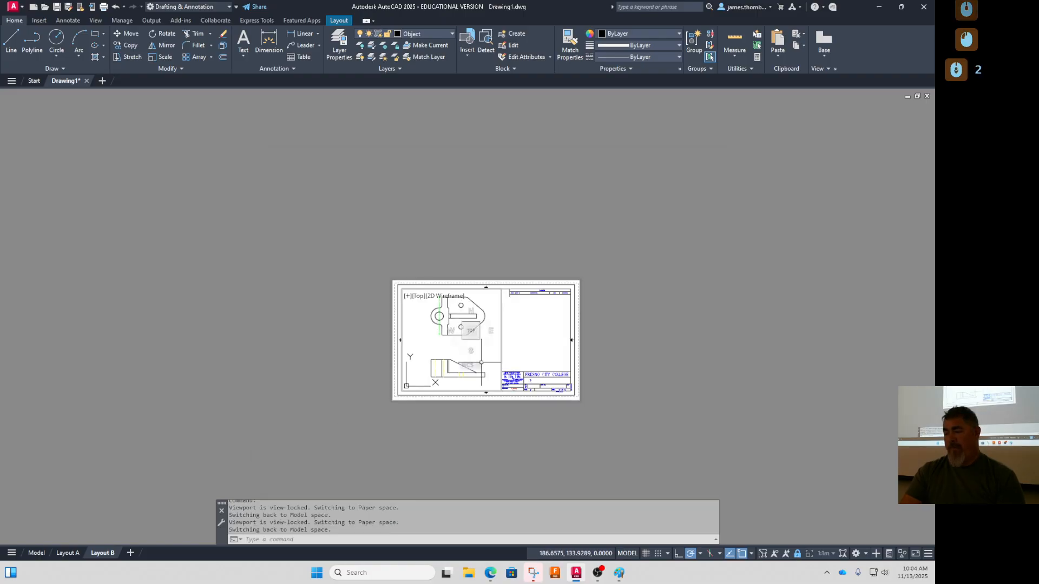
scroll(480, 359, up, 3)
scroll(481, 363, down, 3)
scroll(481, 362, up, 4)
scroll(484, 361, down, 2)
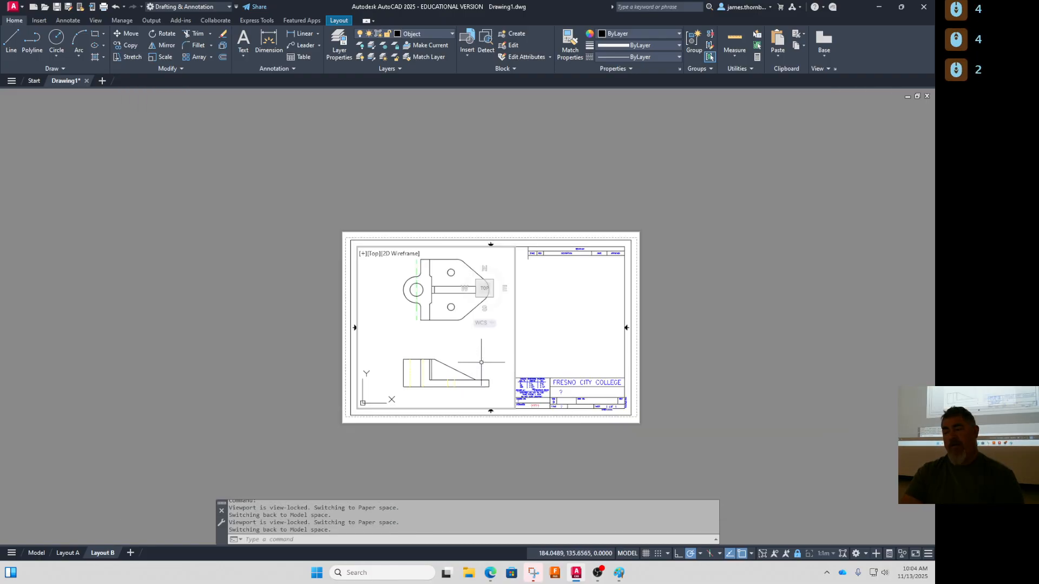
scroll(490, 358, up, 2)
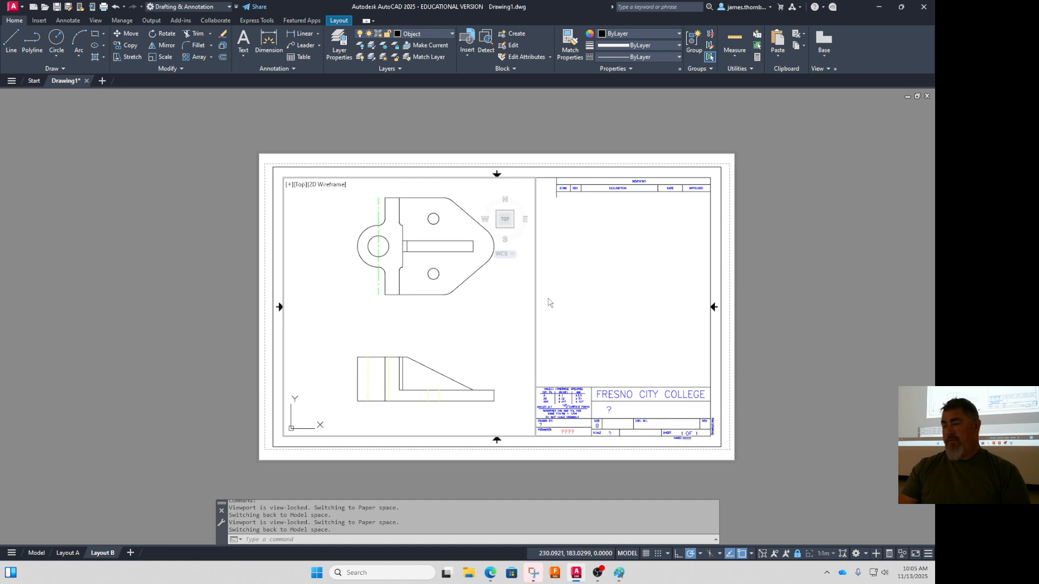
Make Dim the current layer and check that the Standard dimension style is annotative in the Dimension Style Manager
click(425, 34)
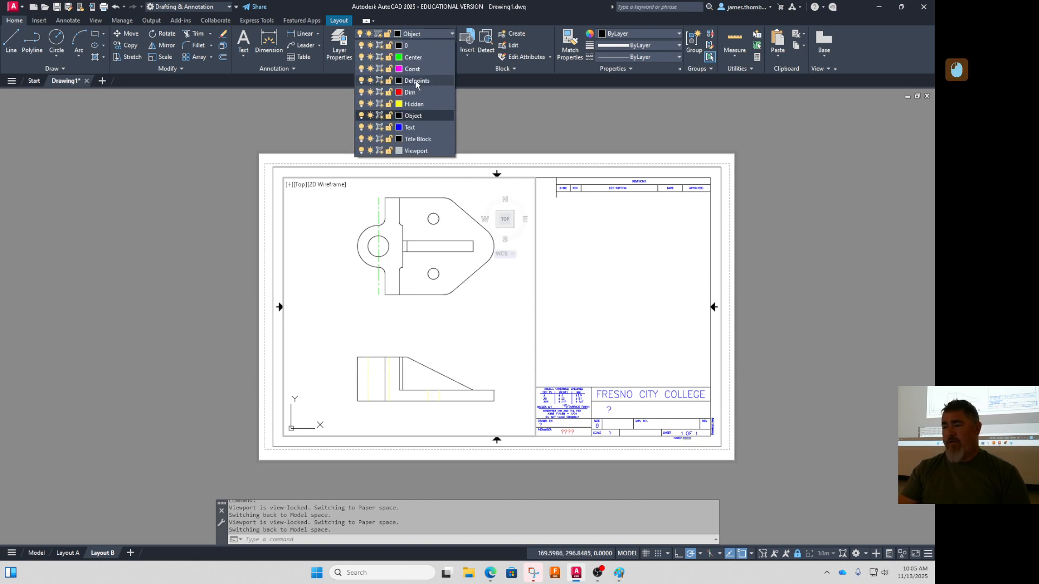
click(411, 93)
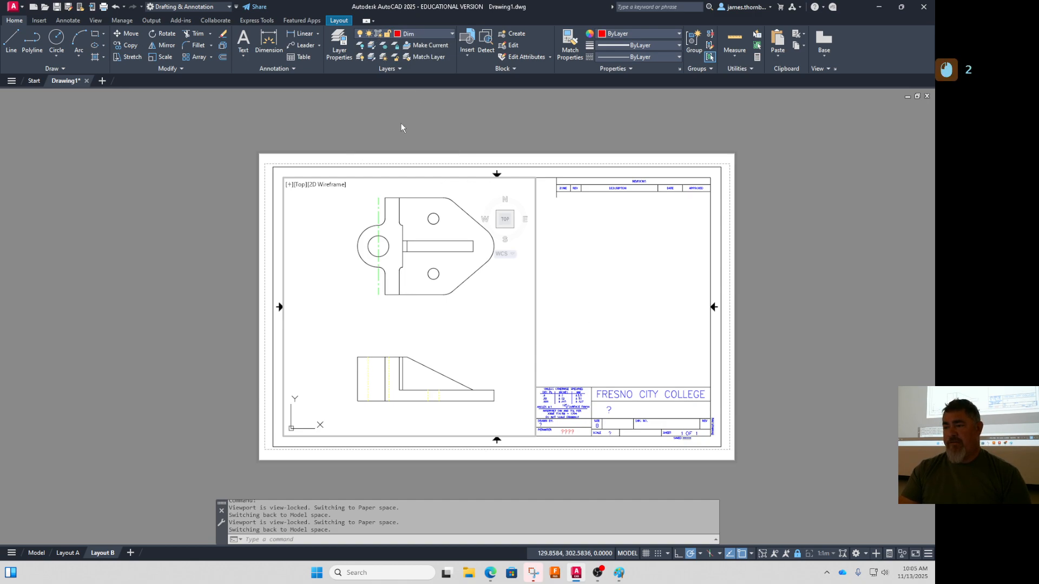
click(68, 21)
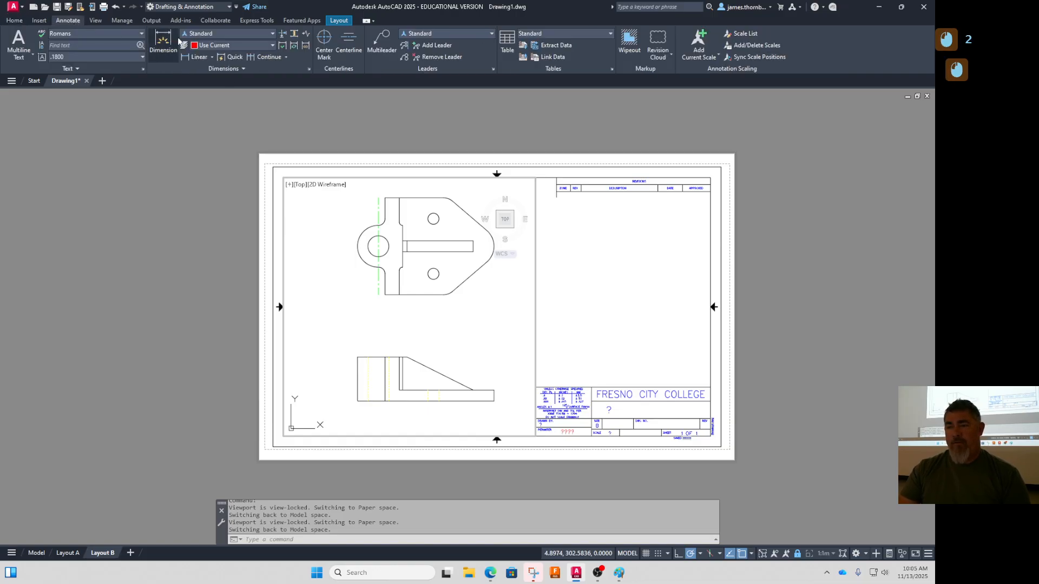
click(199, 33)
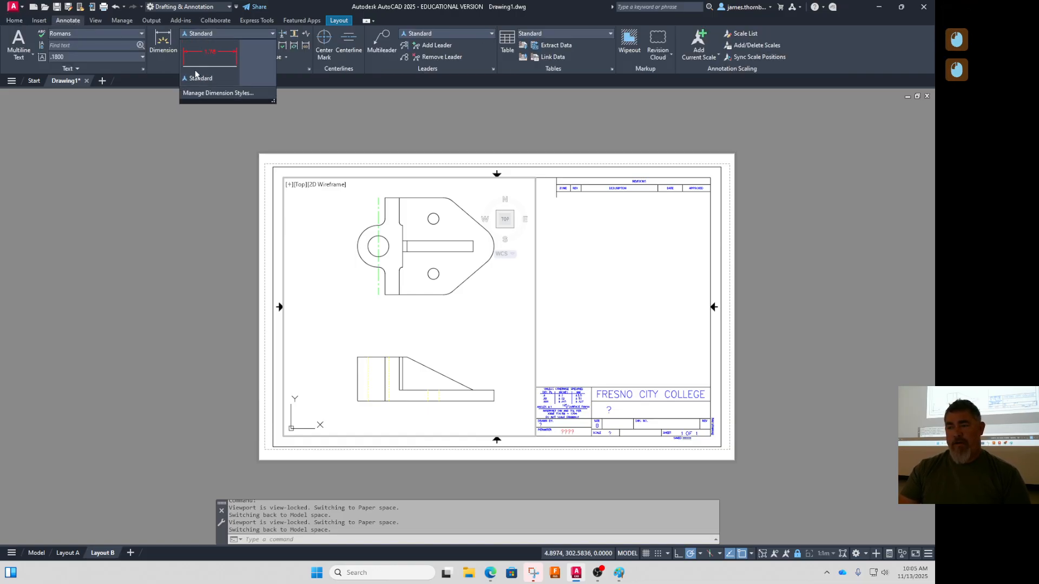
click(217, 93)
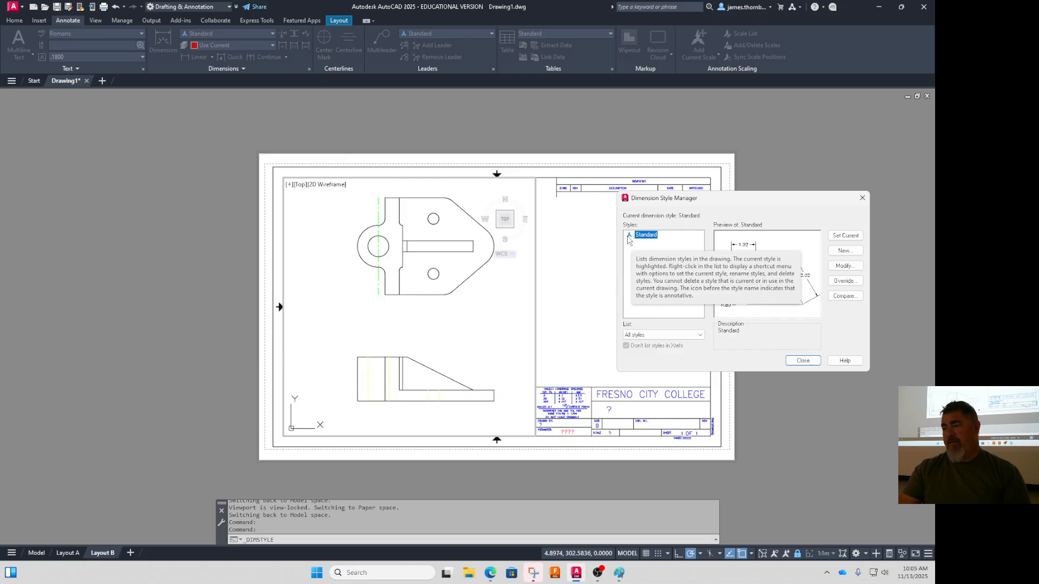
click(803, 360)
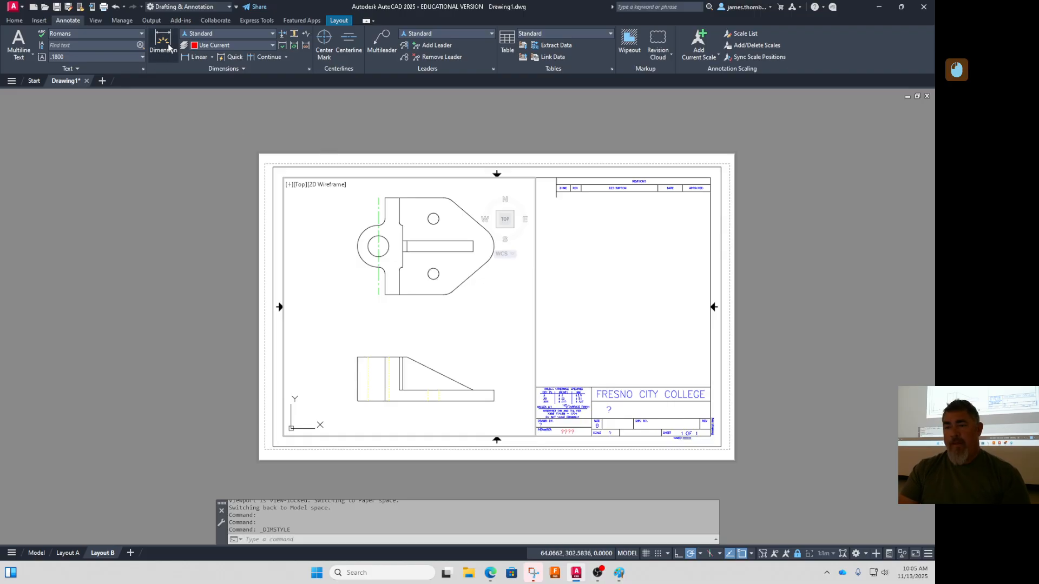
Add a radius dimension to the large outer arc around the hole in the top view, placed at its lower left
click(15, 20)
click(268, 41)
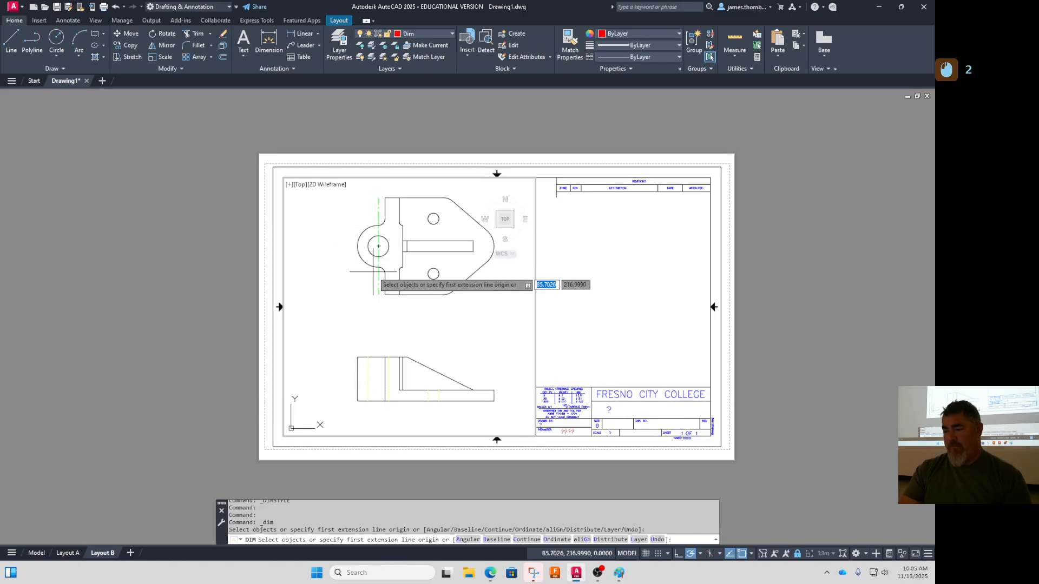
click(362, 258)
click(350, 267)
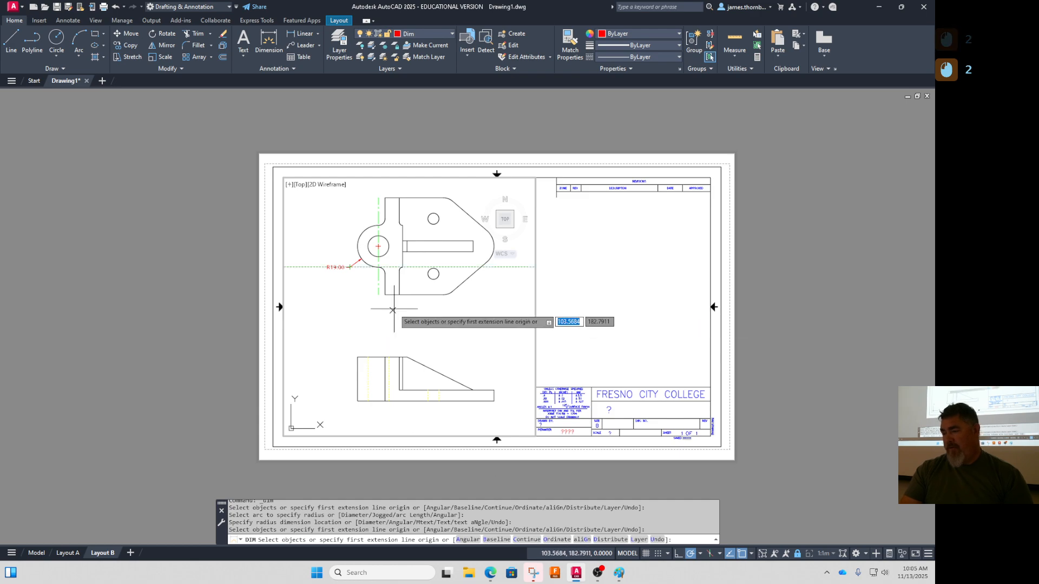
key(Escape)
With the viewport unlocked and set to 1:2m, dimension the front view's overall height beside its left edge
click(818, 554)
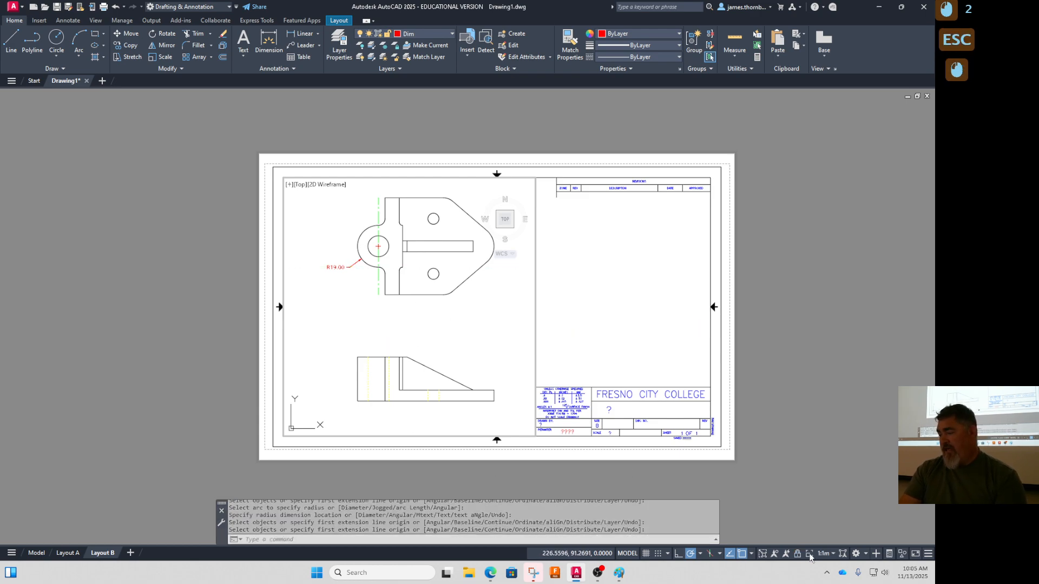
click(833, 423)
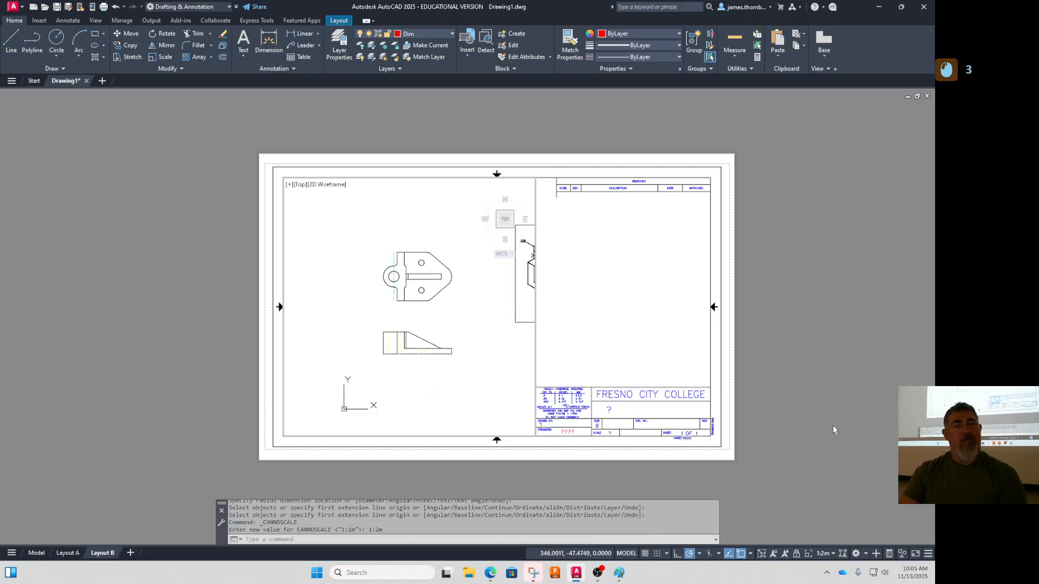
click(269, 41)
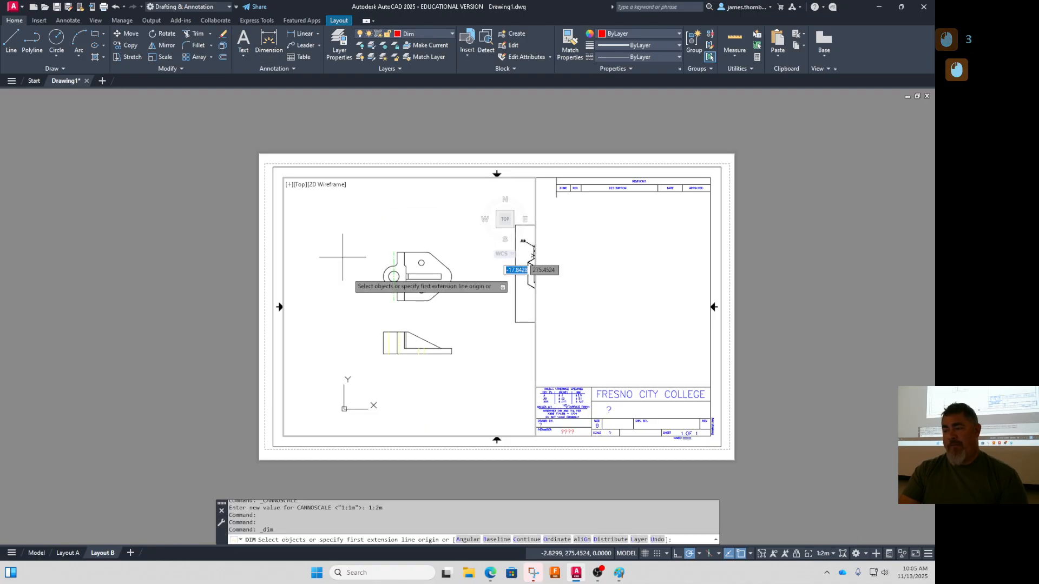
click(383, 342)
click(383, 354)
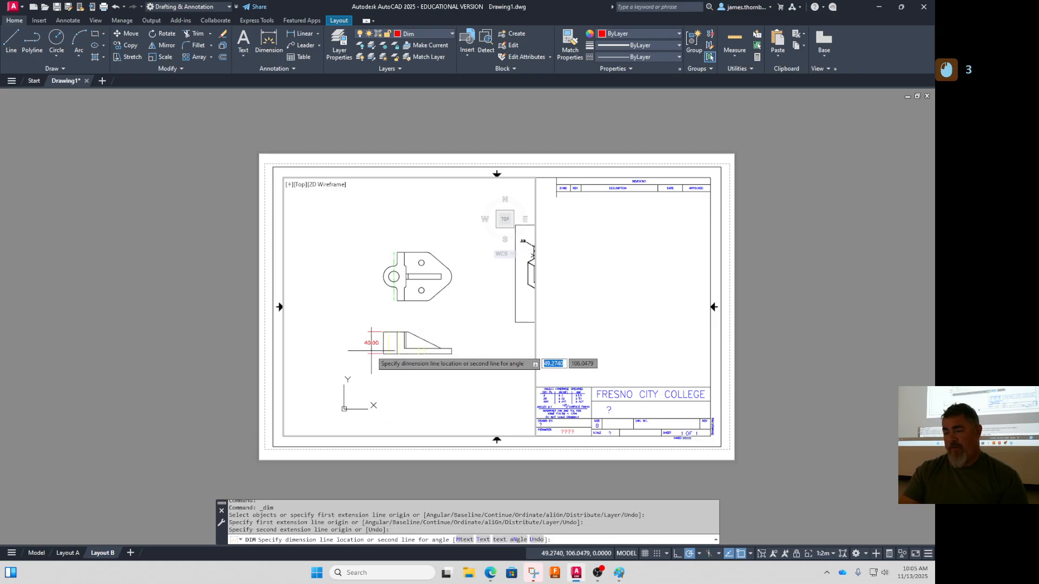
click(369, 344)
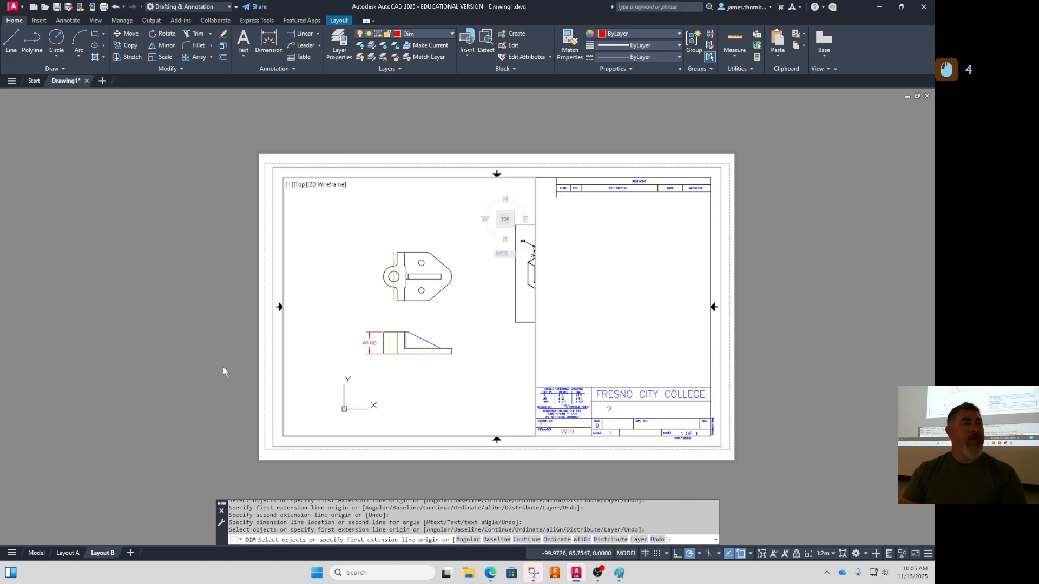
End the dimensioning and set the viewport scale back to 1:1m
click(822, 554)
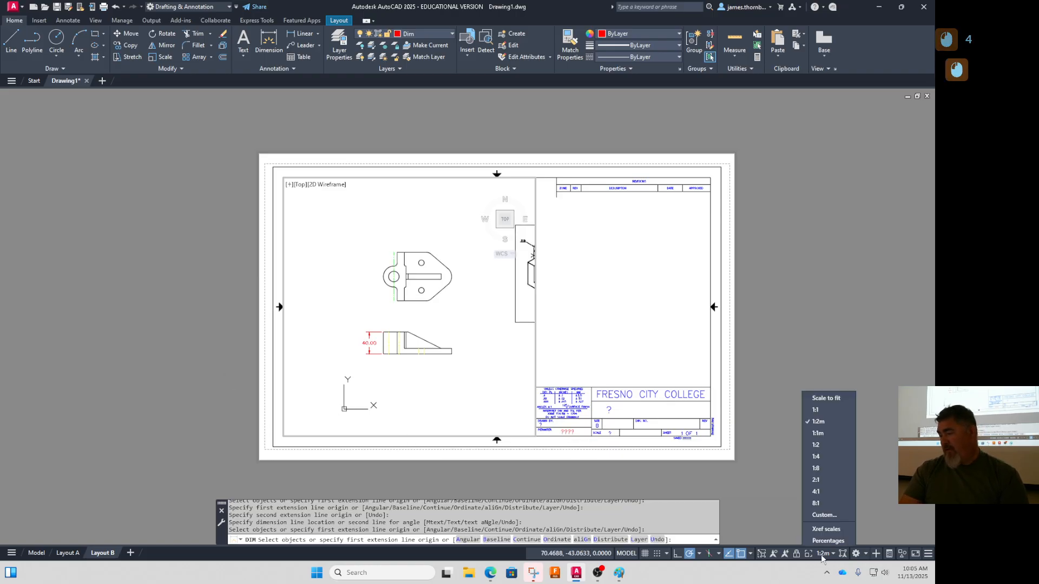
click(820, 431)
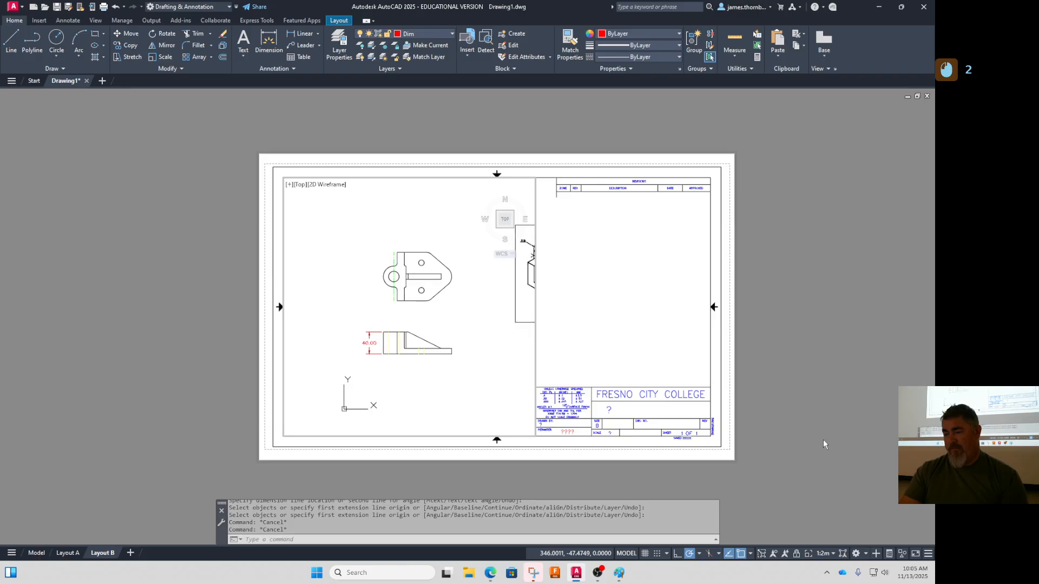
click(822, 554)
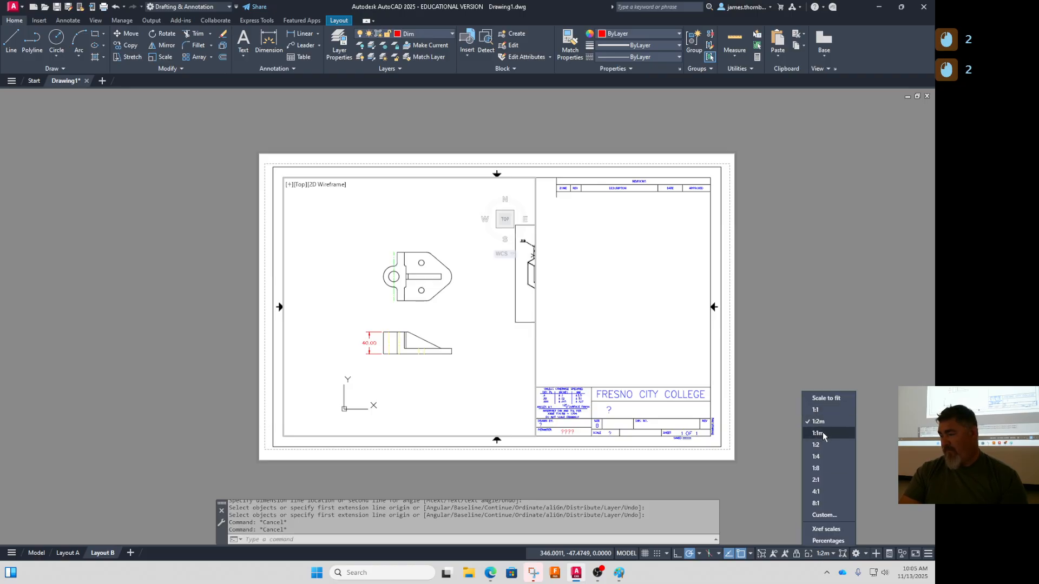
click(818, 433)
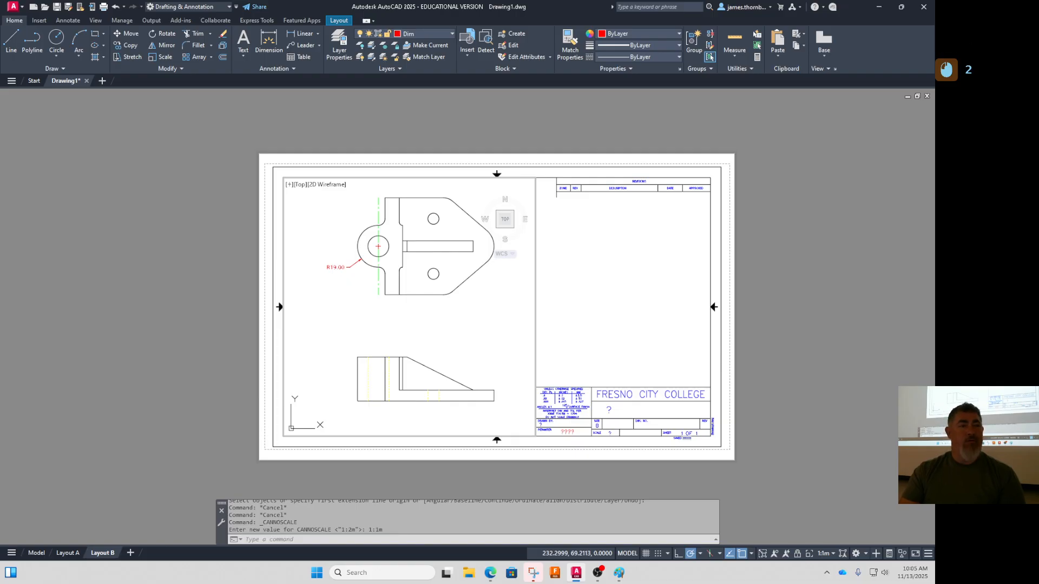
Switch to model space and toggle annotation visibility, leaving only annotative objects that support the current scale displayed
click(36, 553)
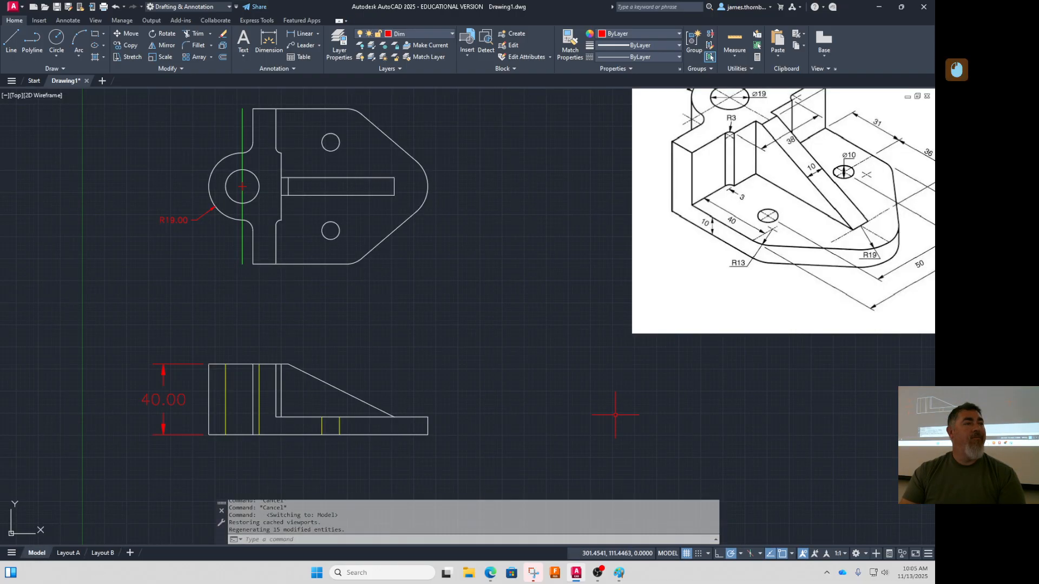
click(803, 554)
click(804, 554)
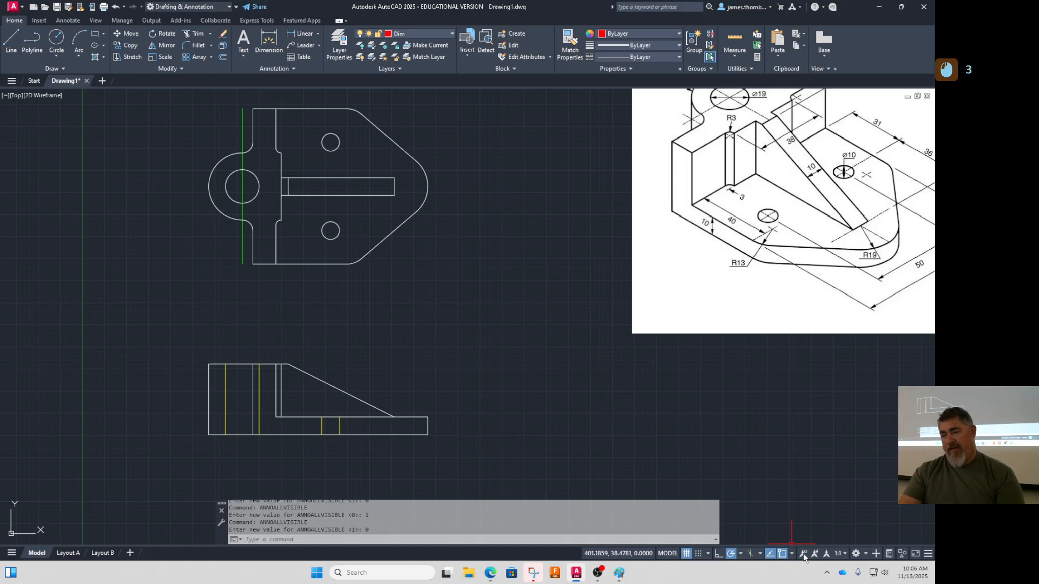
Set the model space annotation scale to 1:1m and after that to 1:2m to compare the dimensions each scale displays
click(837, 554)
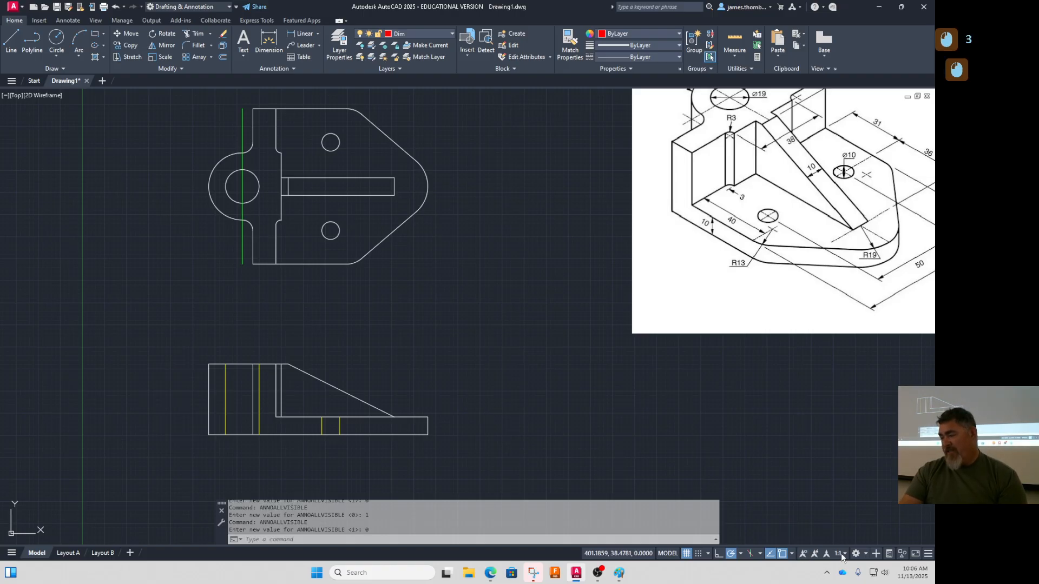
click(840, 434)
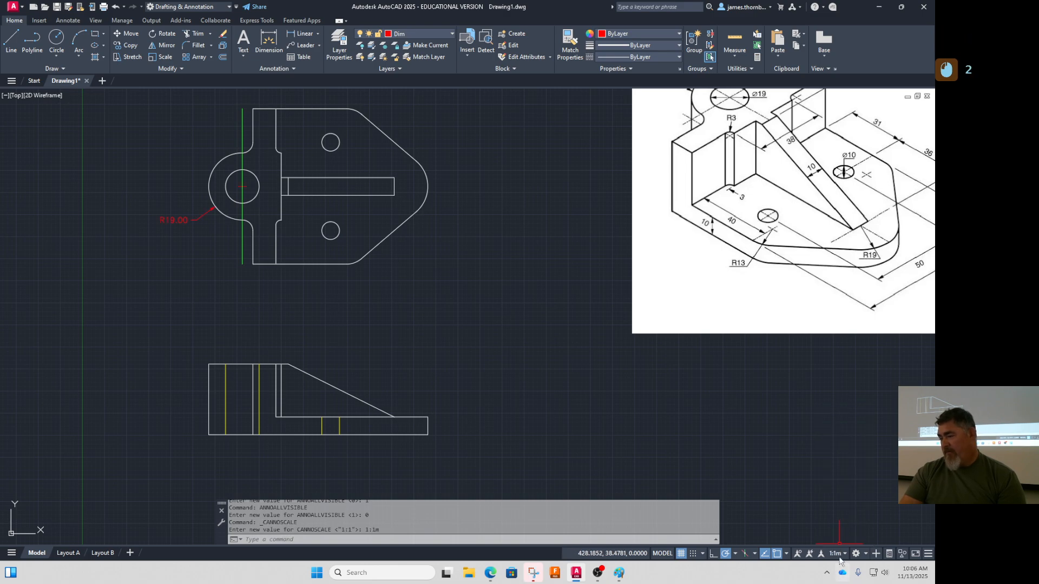
click(837, 553)
click(826, 430)
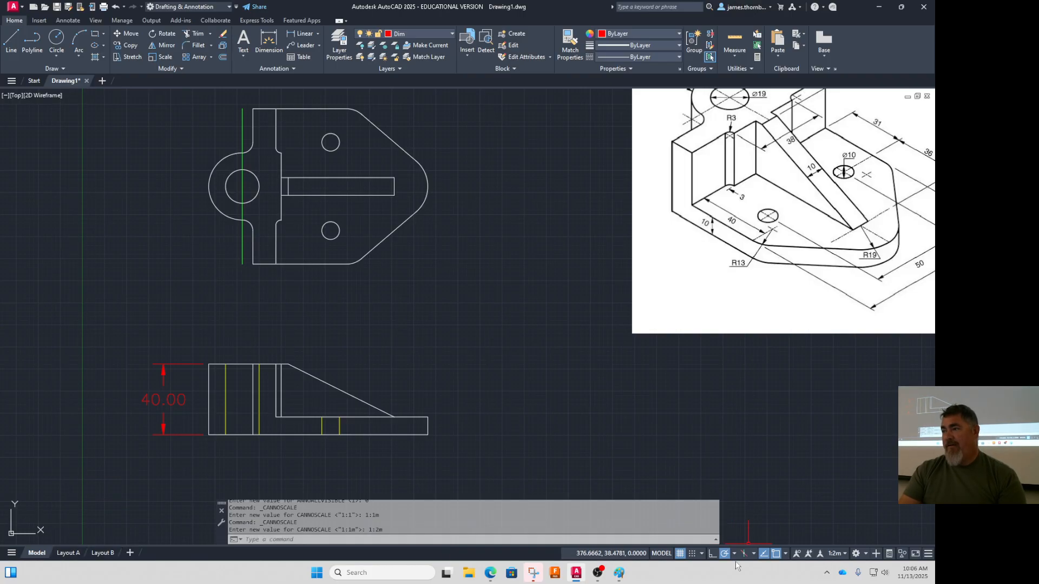
Return to Layout B, undo the accidental zoom inside the viewport and lock the viewport at 1:1m
click(103, 554)
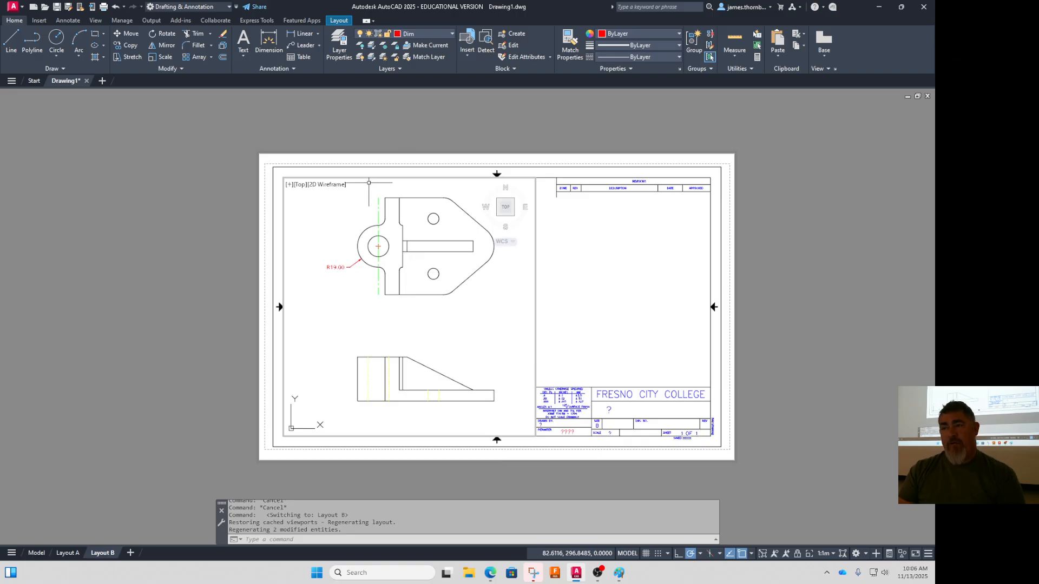
scroll(424, 225, up, 2)
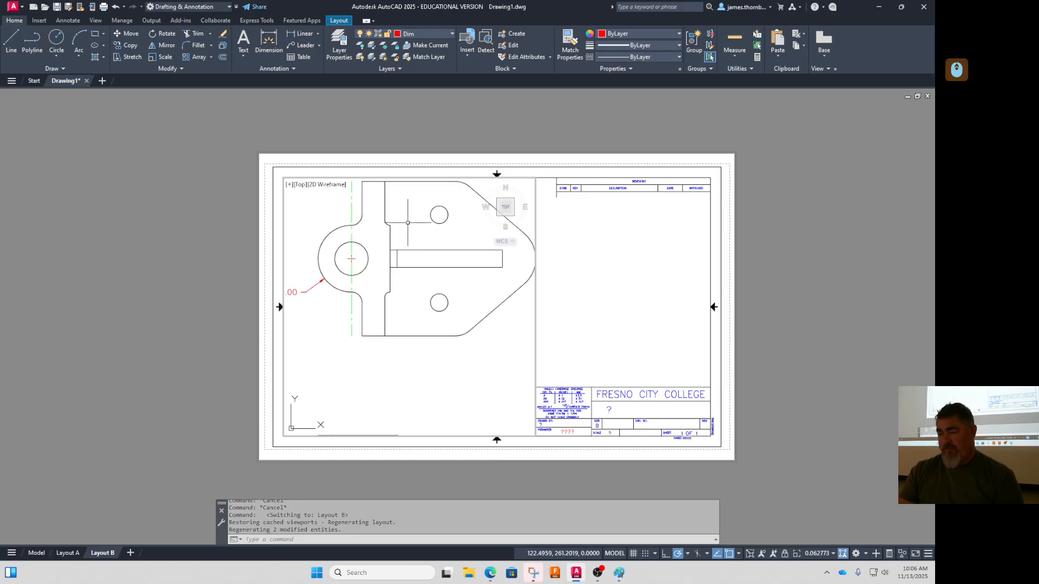
key(ctrl+z)
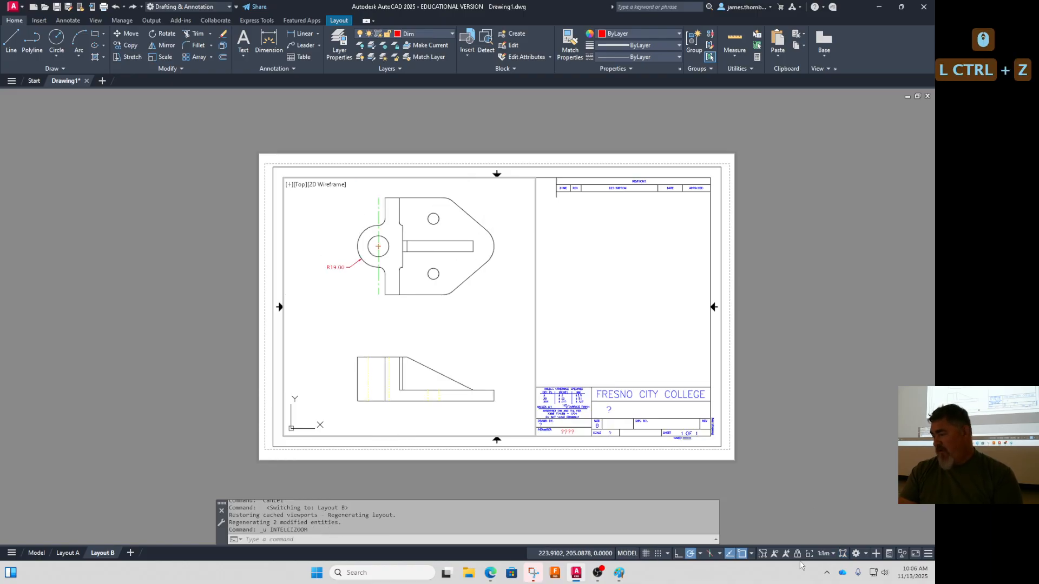
scroll(381, 227, up, 3)
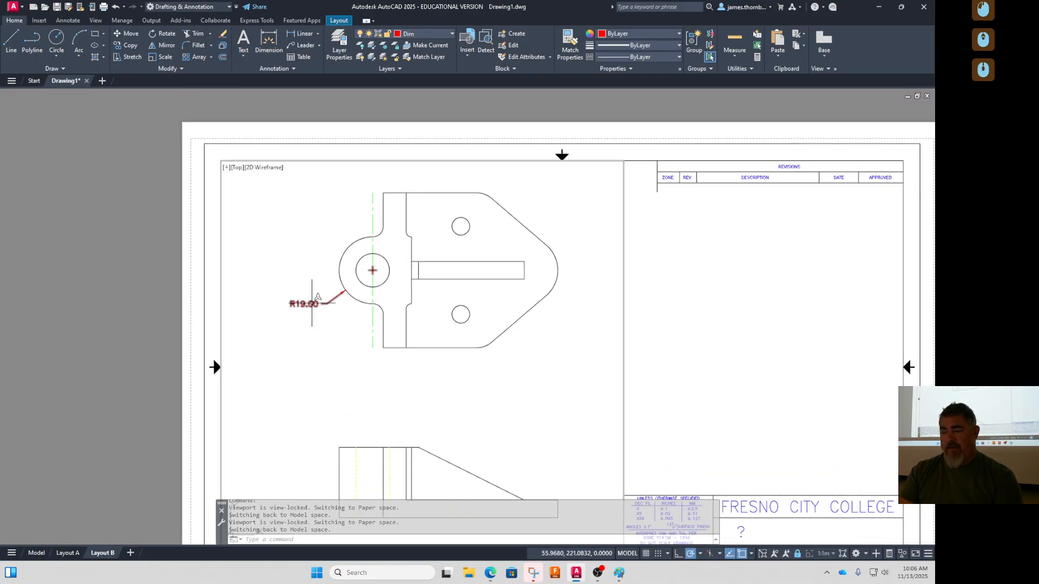
Try to reposition the radius dimension's text at the lower left of the large outer arc
click(308, 303)
click(305, 304)
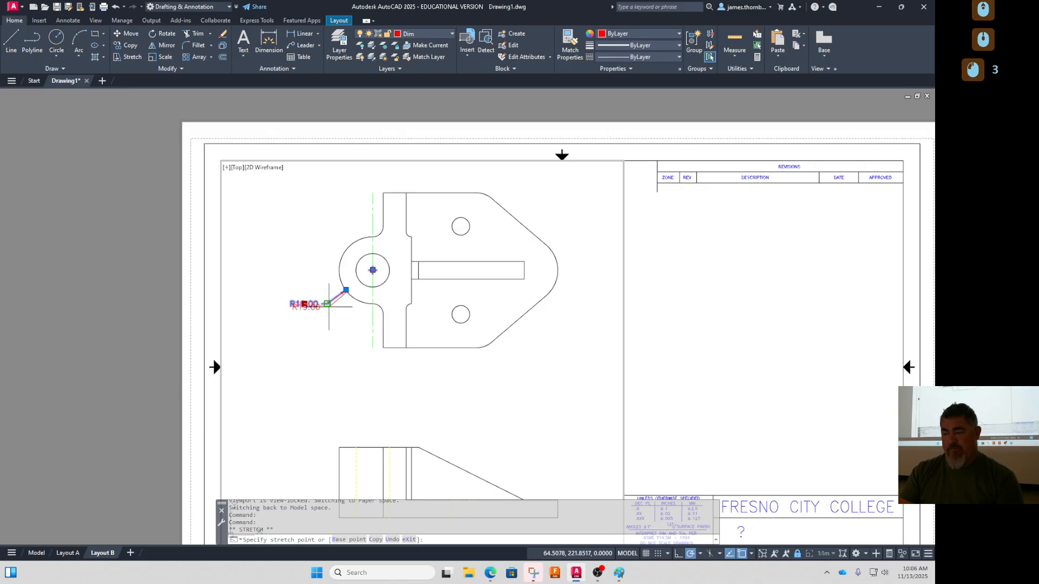
click(329, 305)
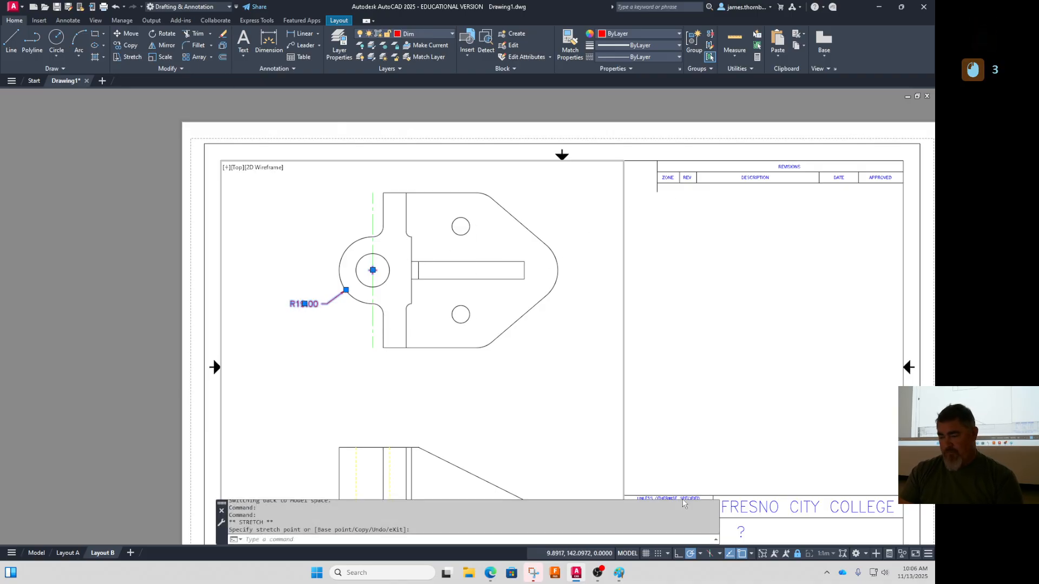
Switch to the browser to check the bracket's isometric reference drawing, return to AutoCAD and clear the selection
click(491, 573)
click(587, 530)
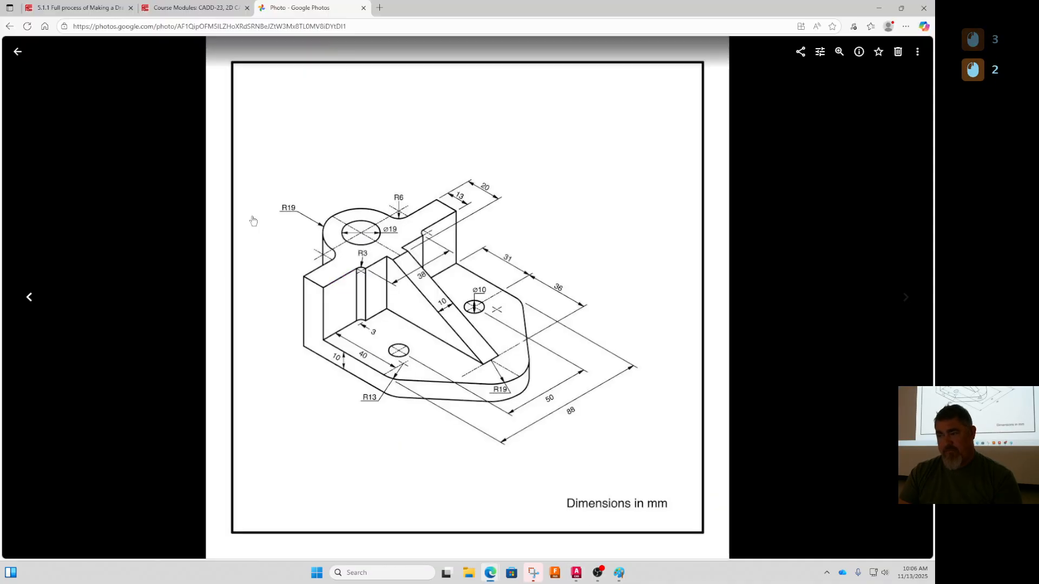
key(alt+Tab)
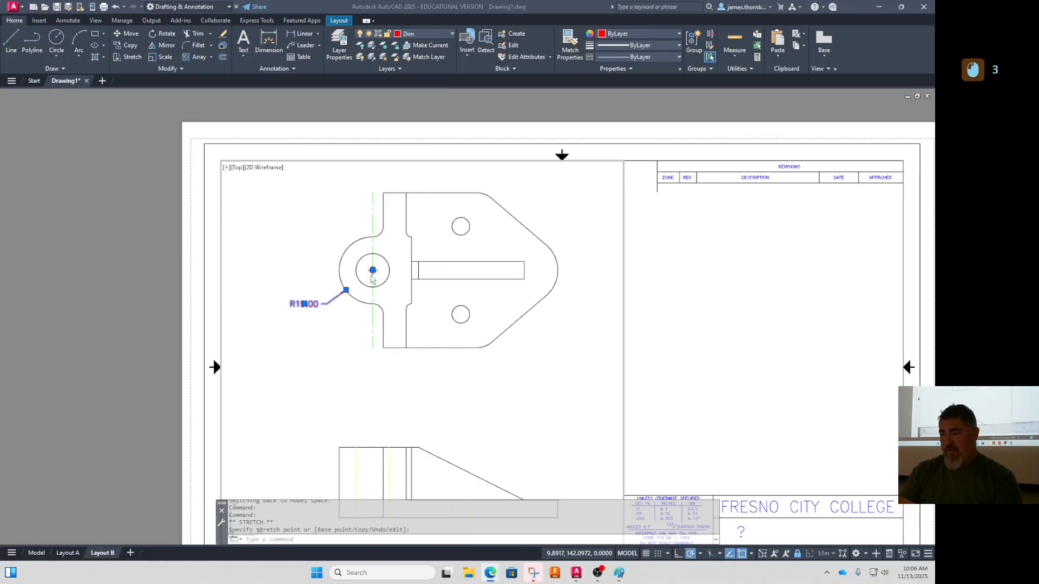
key(Escape)
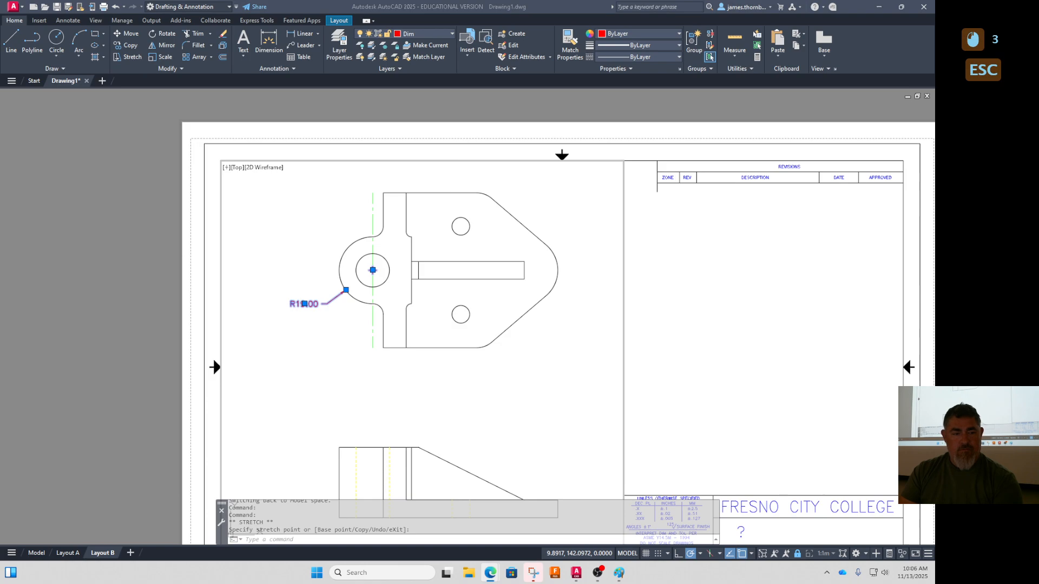
key(Escape)
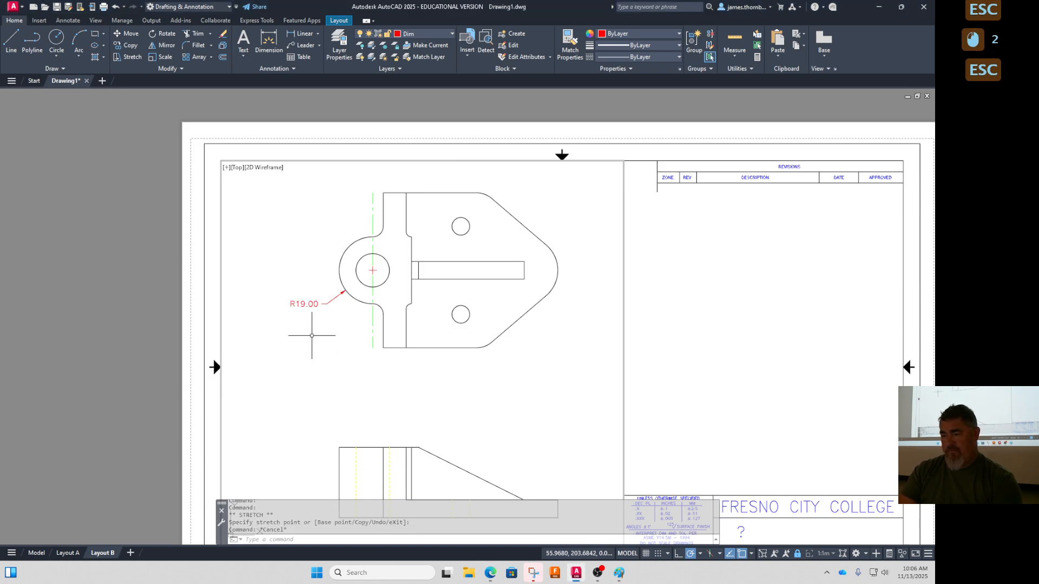
Dimension the top view's overall vertical size beside its left edge and the upright wall's thickness above the view
click(269, 42)
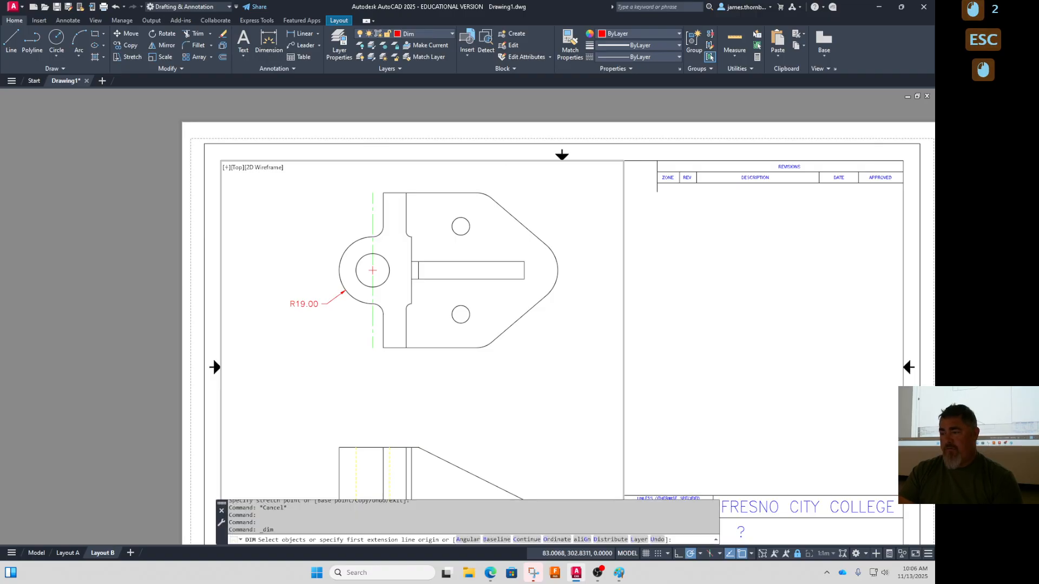
click(383, 193)
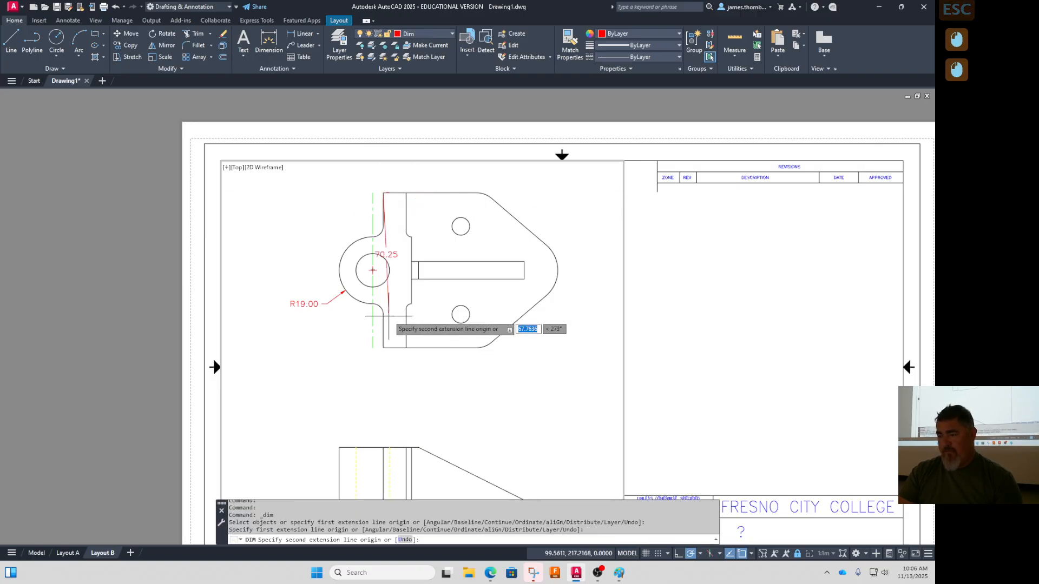
click(383, 347)
click(281, 332)
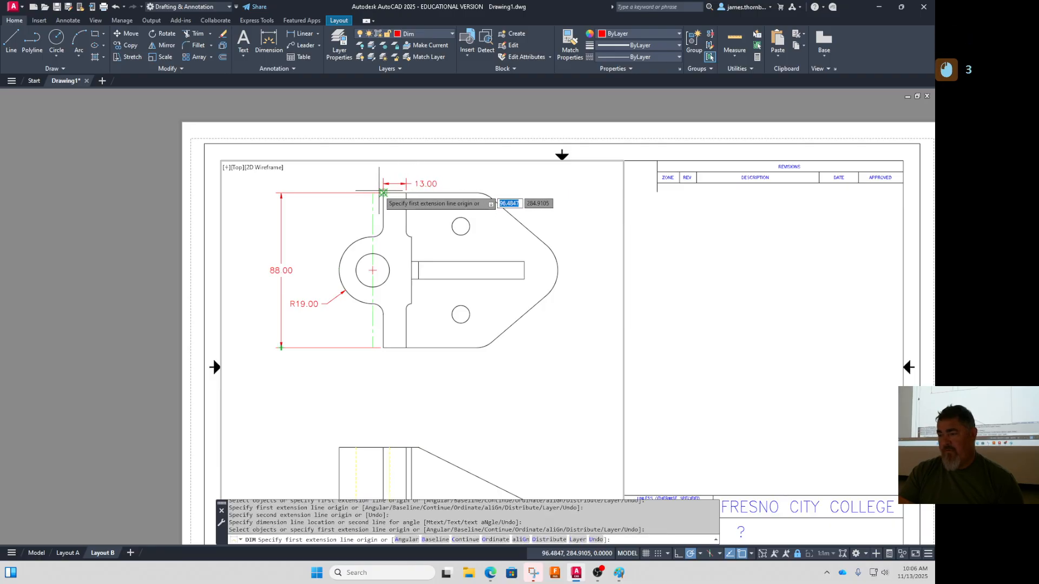
Dimension from the upright wall's back edge to its raised inner edge, stacked above the wall thickness dimension in the top view
click(384, 193)
click(411, 232)
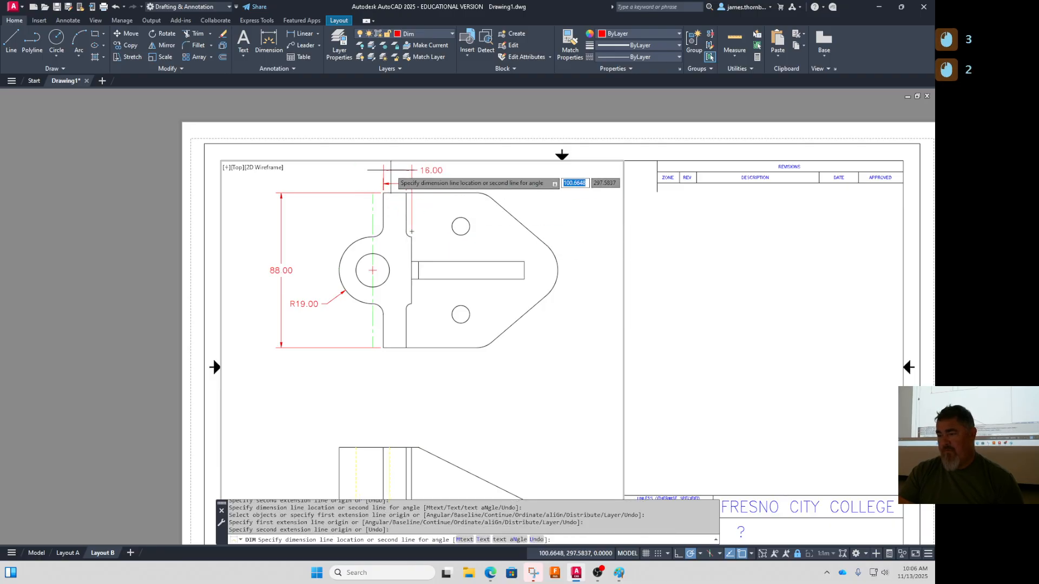
click(392, 173)
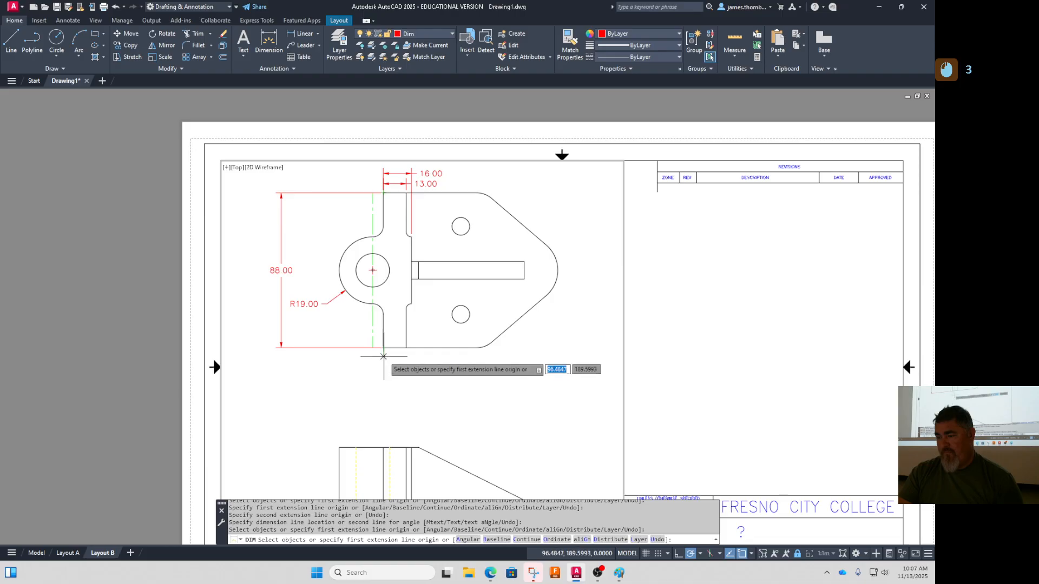
Dimension from the upright wall's back edge to the short line across the rib, placed below the top view, and end dimensioning
click(384, 348)
click(419, 280)
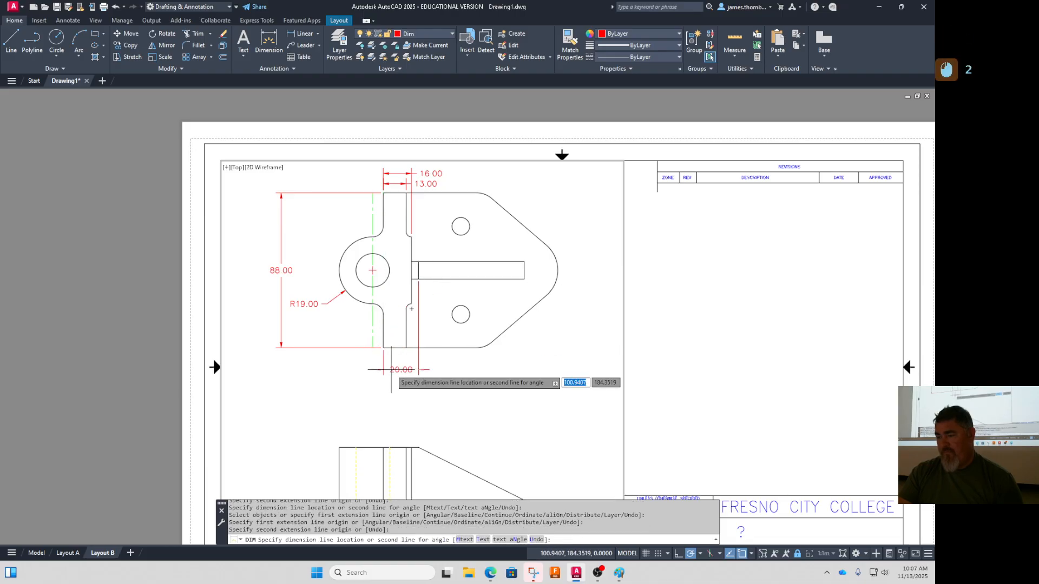
click(419, 360)
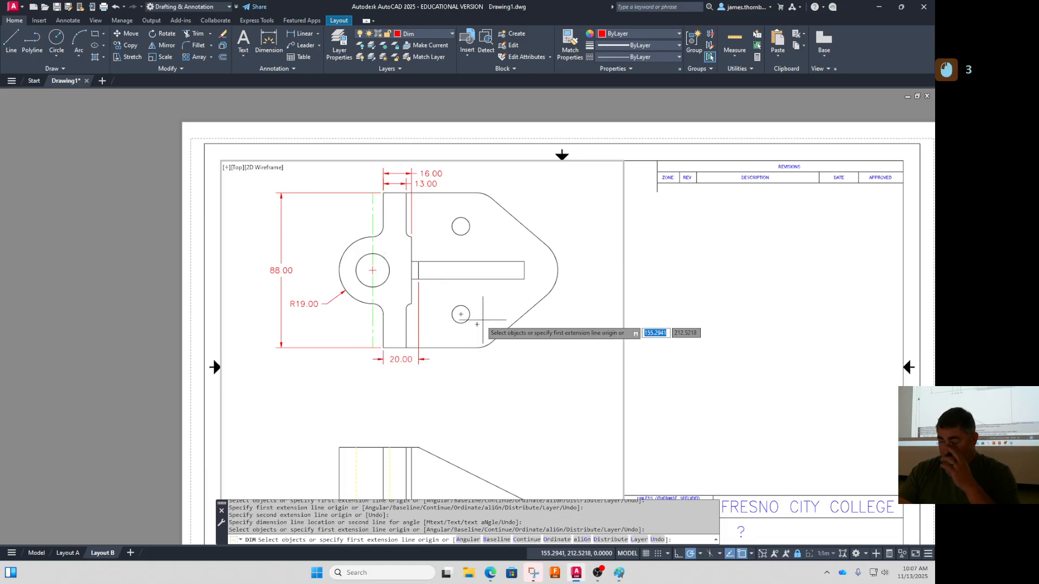
key(Escape)
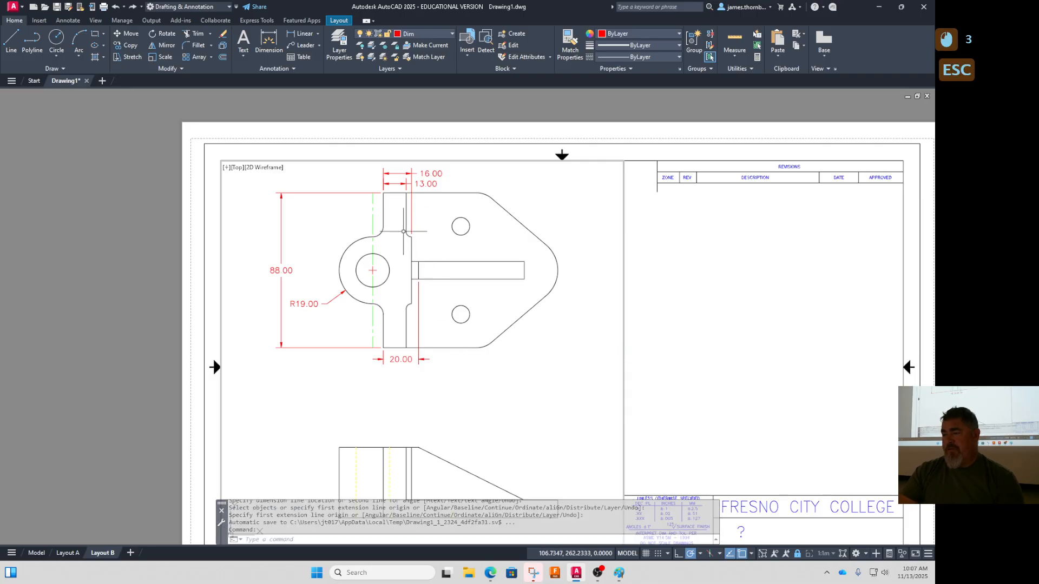
Move the text of the two stacked dimensions above the top view in between their extension lines
click(443, 185)
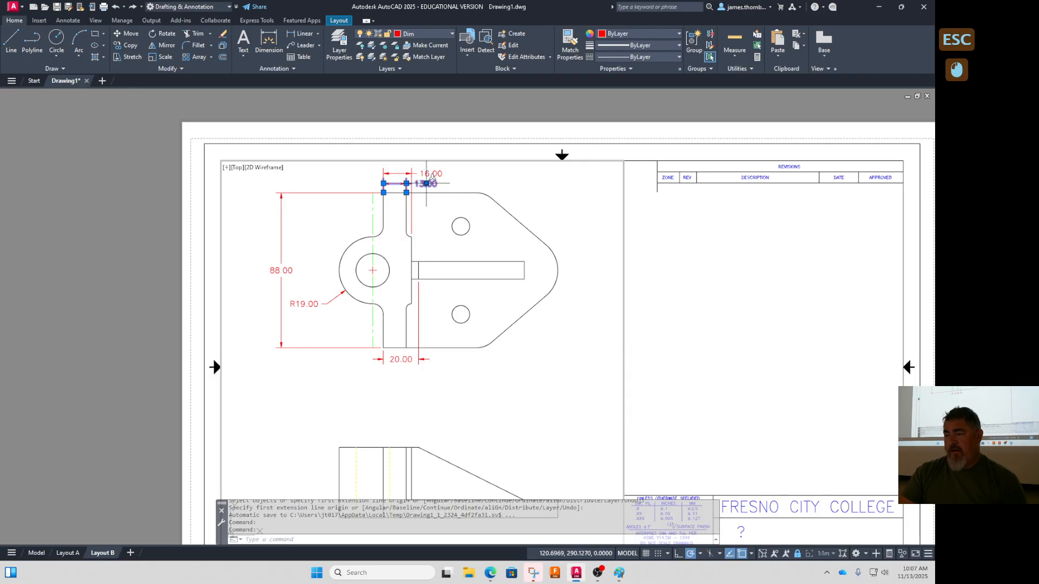
click(426, 184)
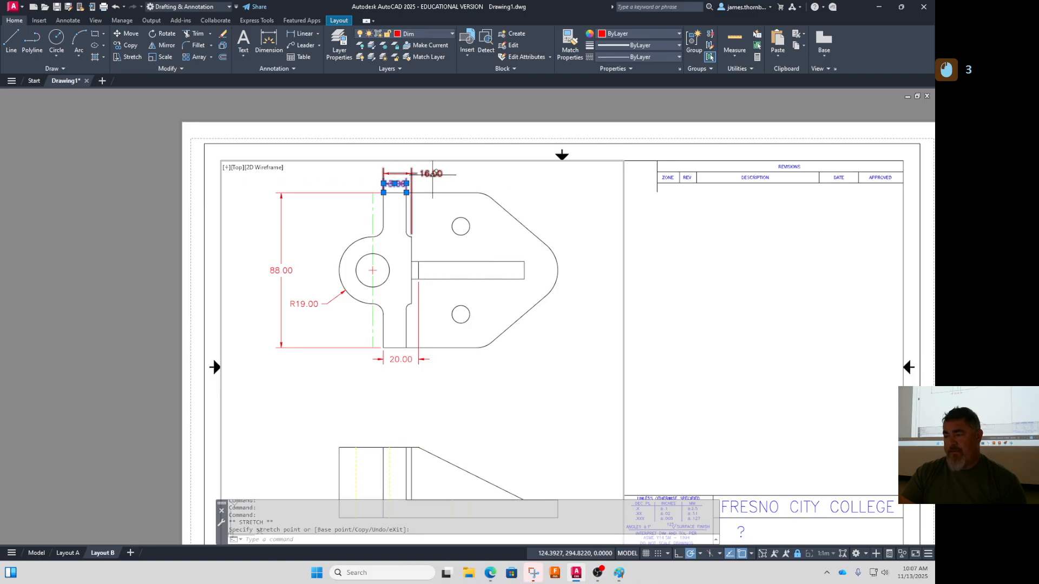
click(432, 174)
click(431, 173)
click(398, 173)
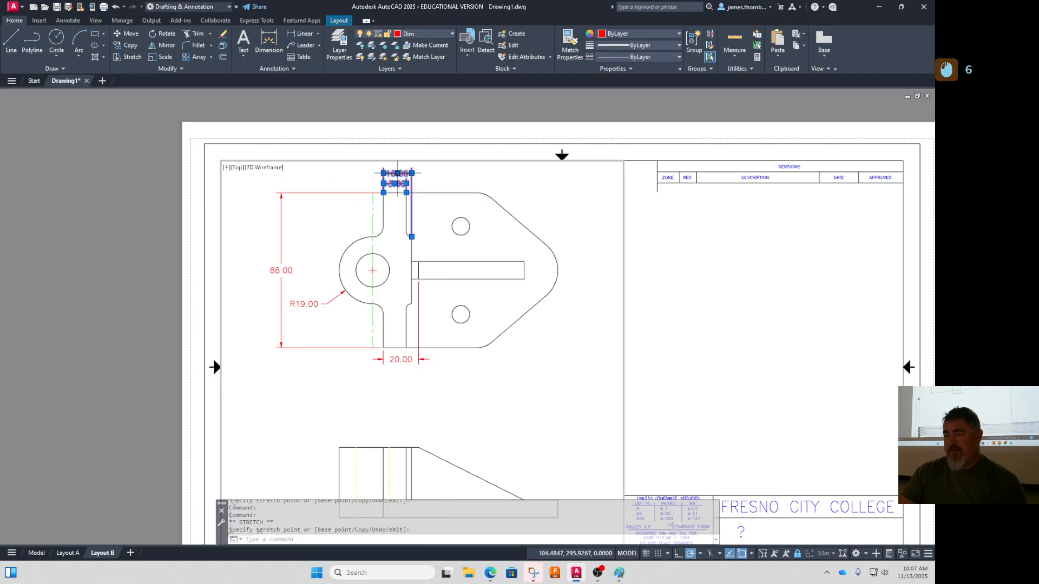
key(Escape)
Raise the upper of the two stacked dimensions slightly, centring its text between the extension lines with the arrows outside
scroll(387, 181, up, 2)
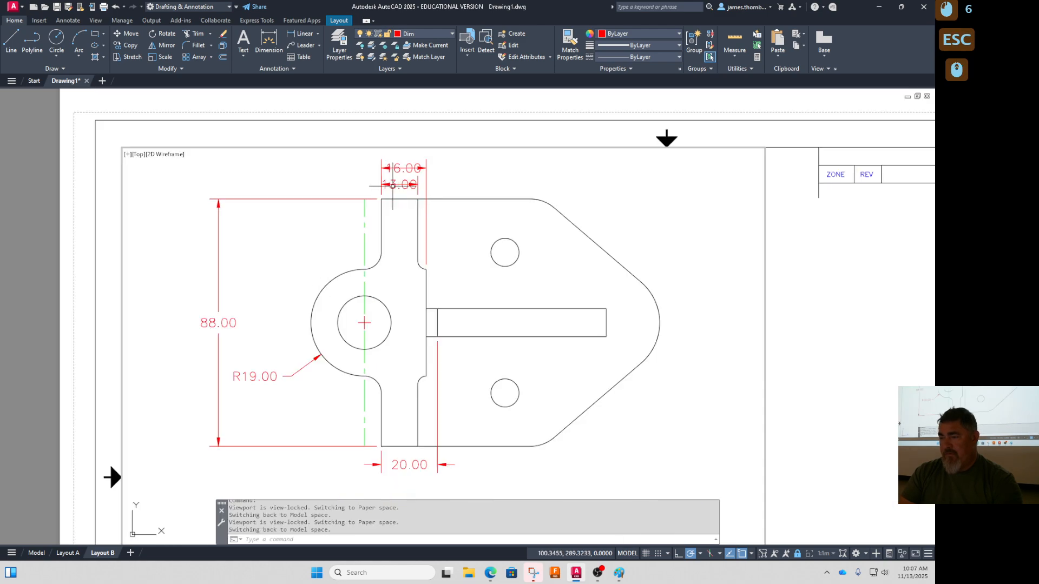
click(400, 170)
key(Escape)
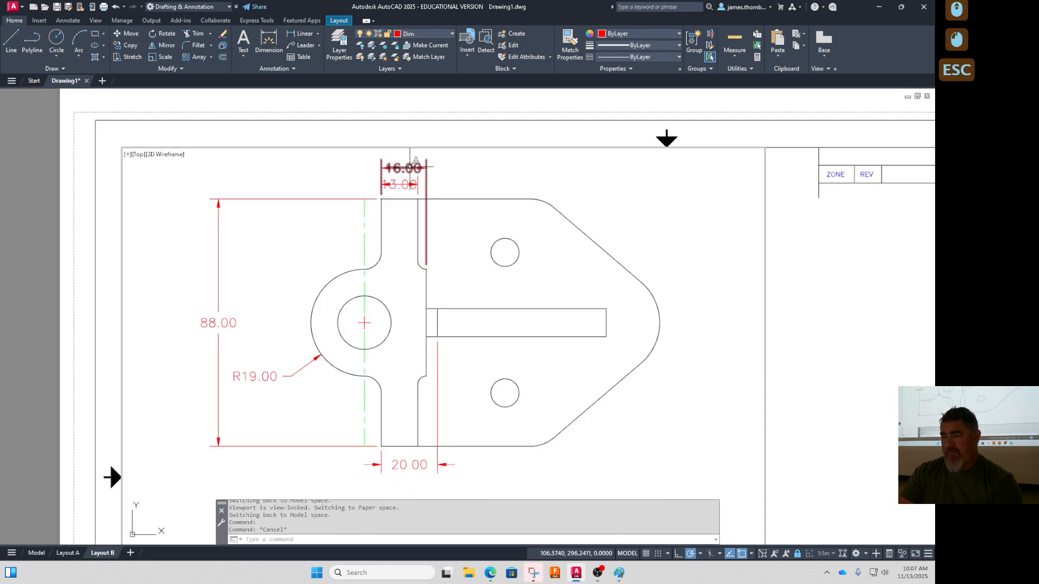
click(404, 168)
click(403, 168)
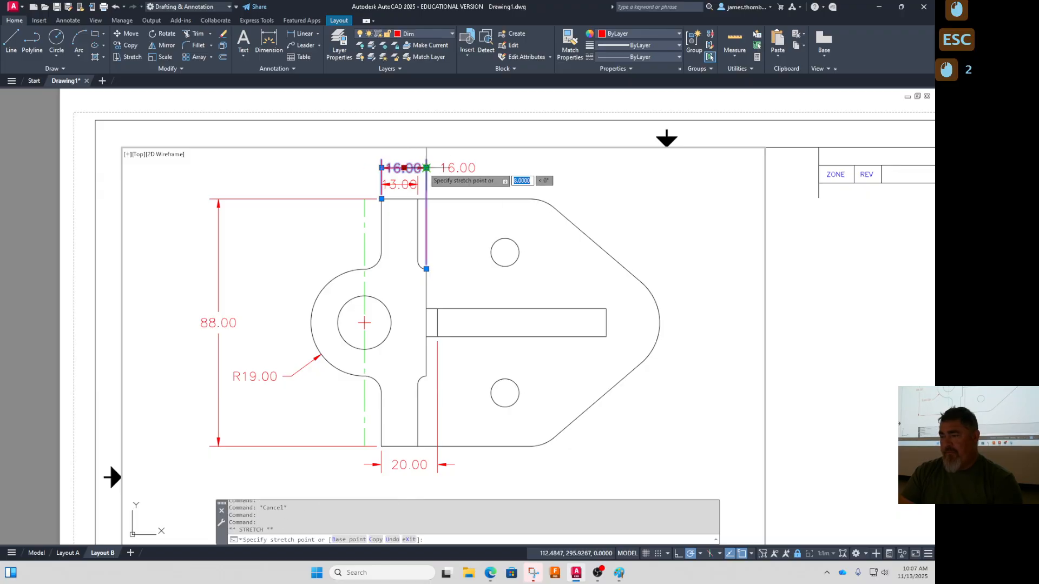
click(416, 168)
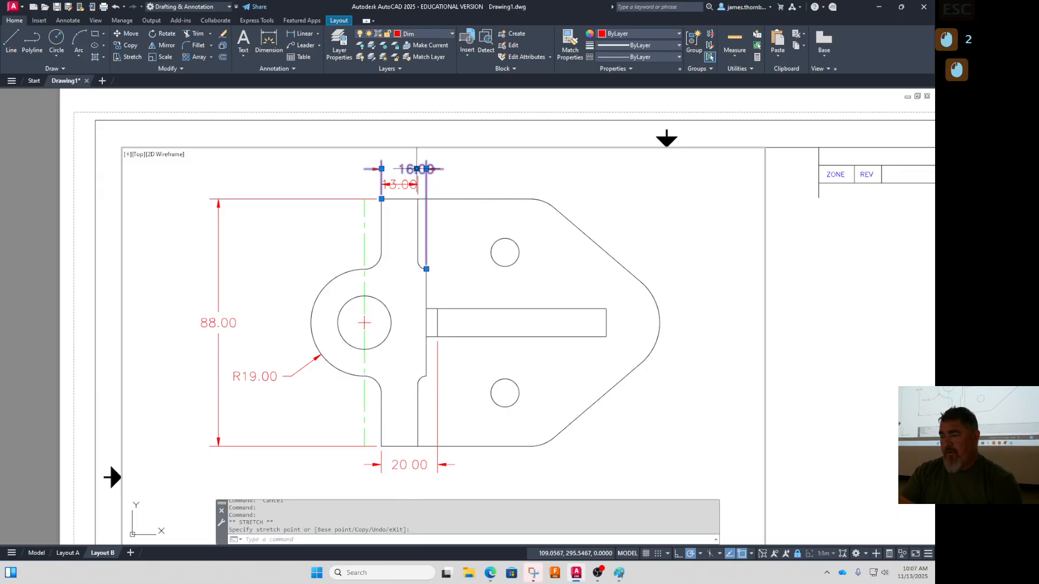
click(417, 168)
click(406, 169)
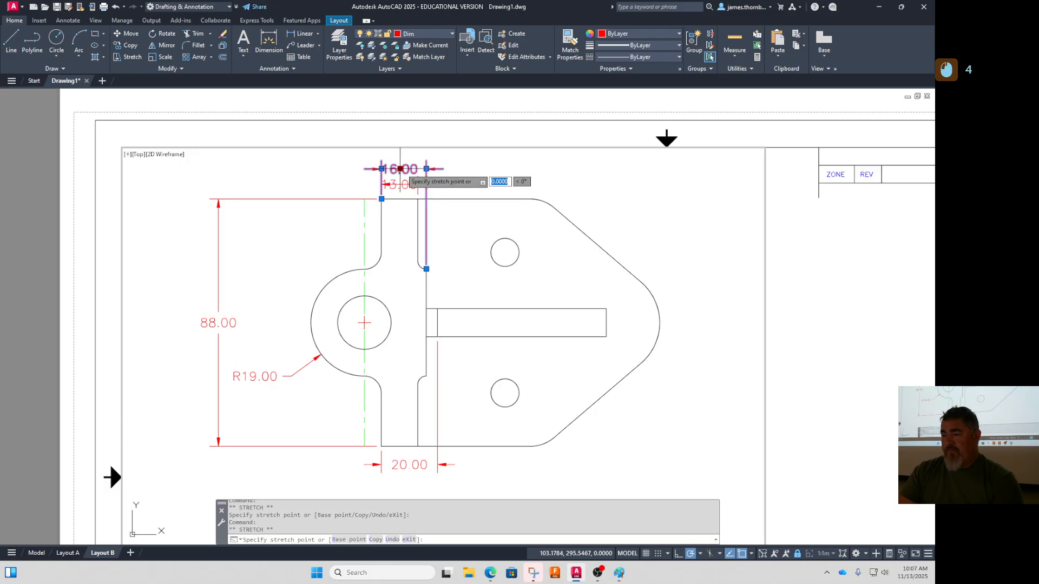
click(406, 169)
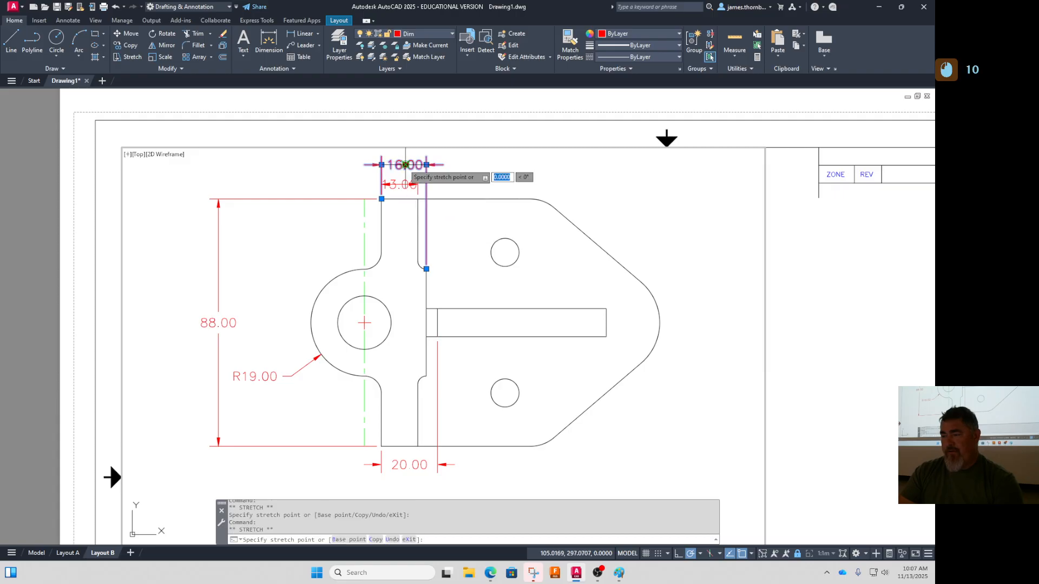
key(Escape)
Try small shifts of the wall thickness dimension's text between its extension lines to clear the overlapping arrows
click(405, 186)
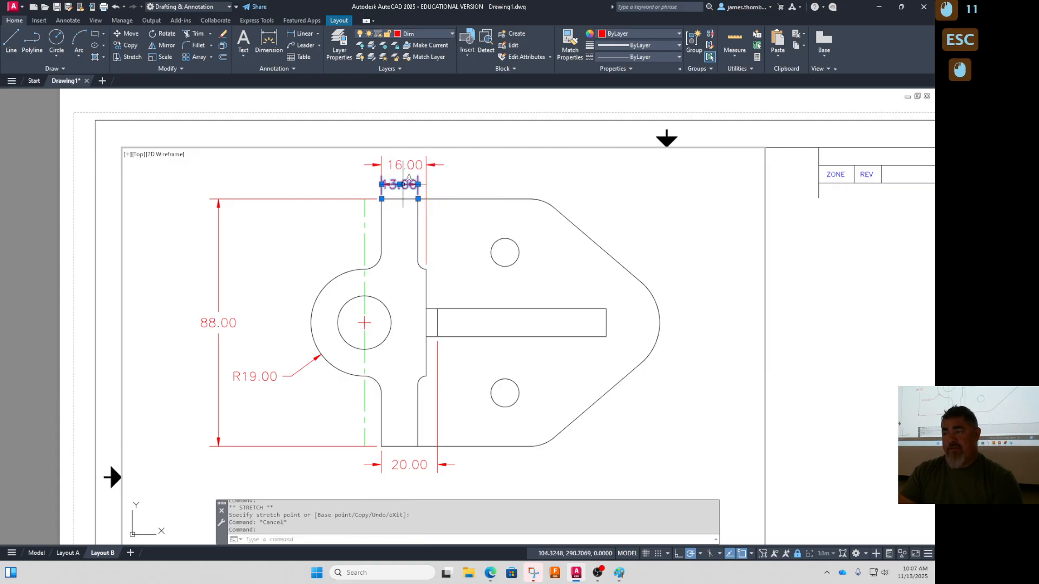
click(399, 185)
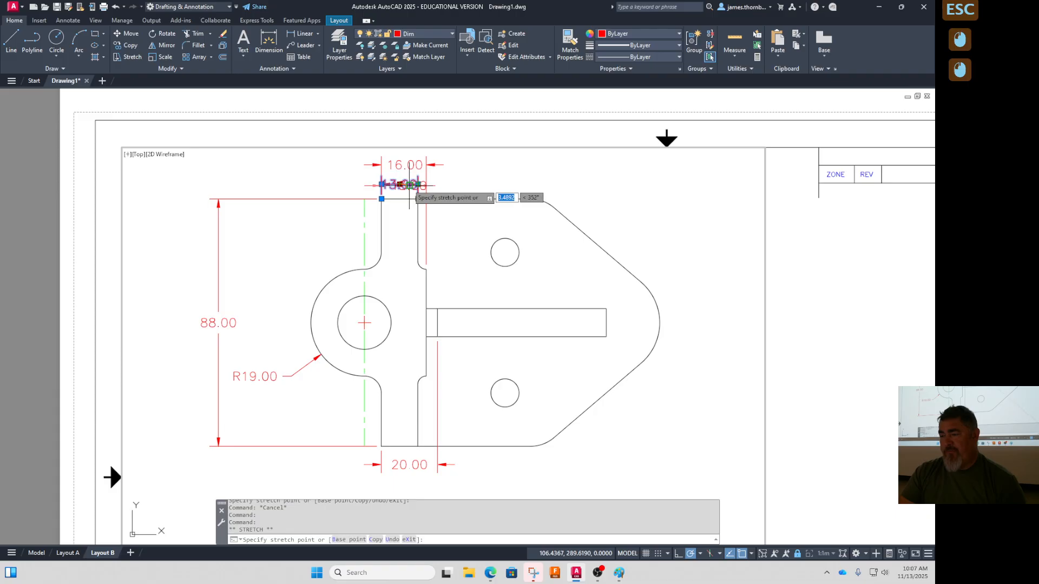
click(410, 185)
click(404, 186)
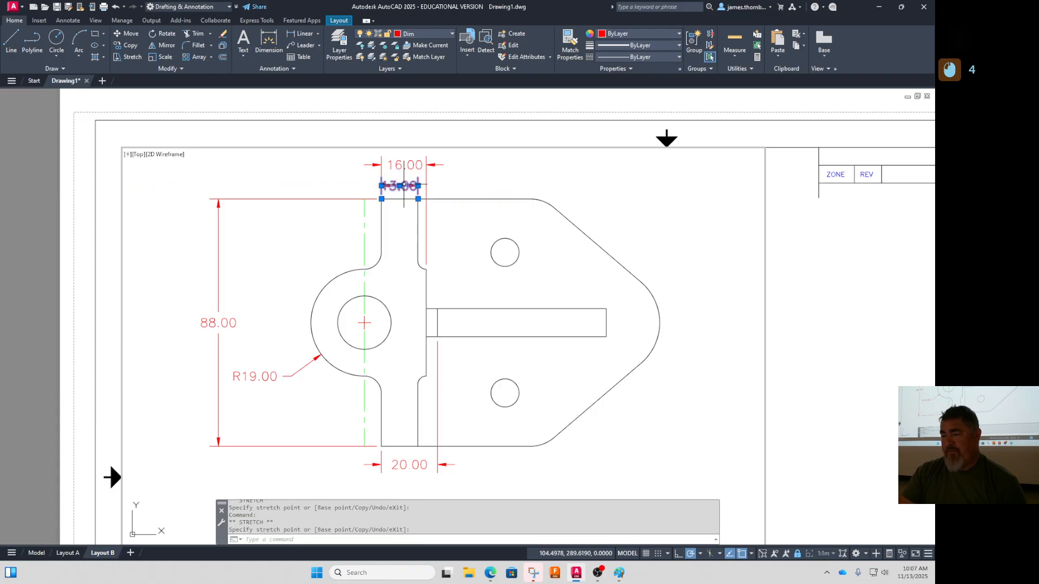
Set the text offset of the upright wall's thickness dimension above the top view to .5 and close its properties
click(680, 69)
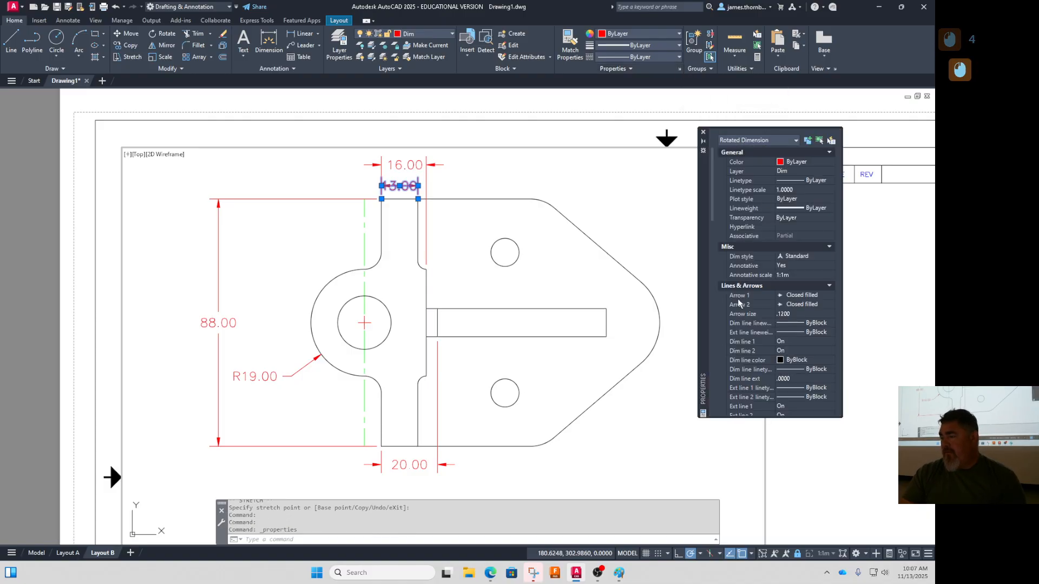
drag(712, 211, 712, 293)
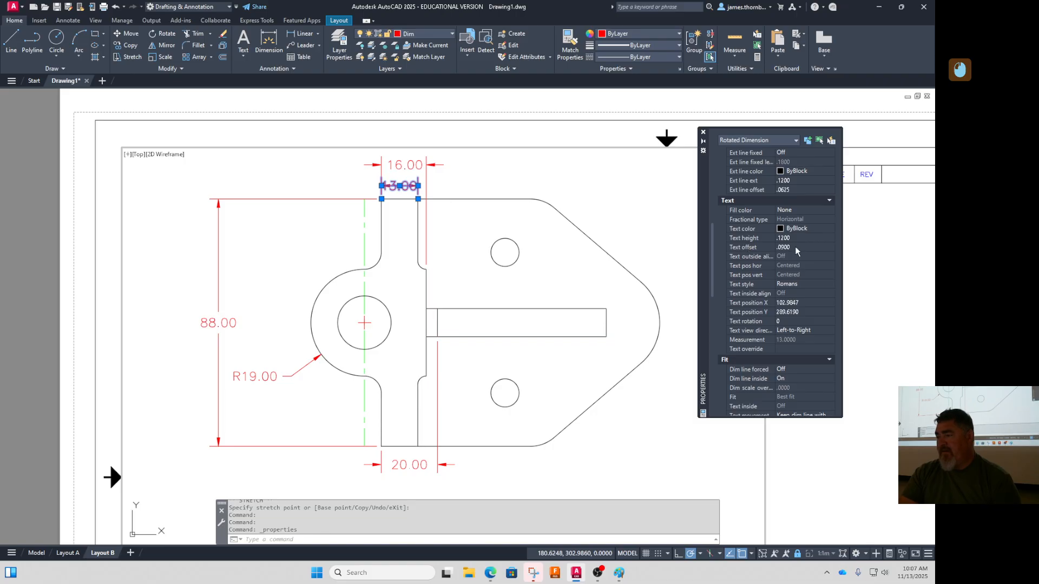
click(799, 248)
text(.5)
key(KP_Enter)
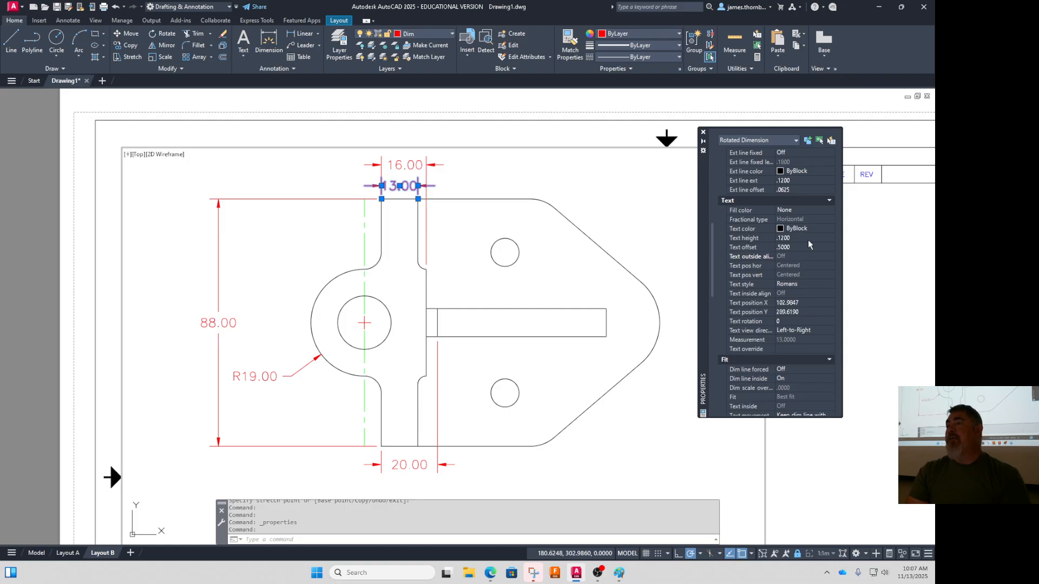
key(Escape)
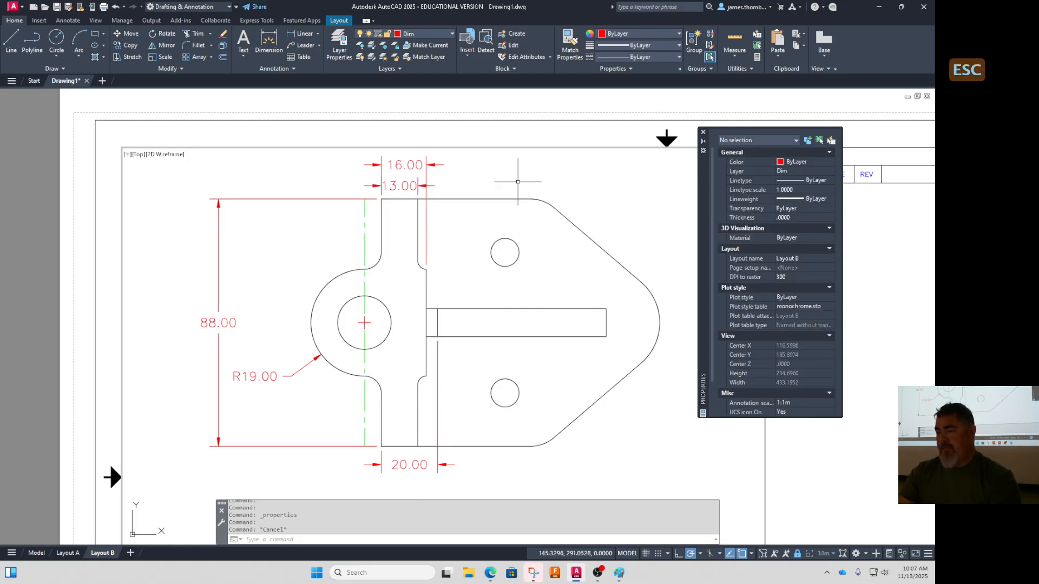
click(704, 132)
Switch Layout B to paper space, re-enter the viewport's model space, and return to paper space
scroll(548, 289, down, 3)
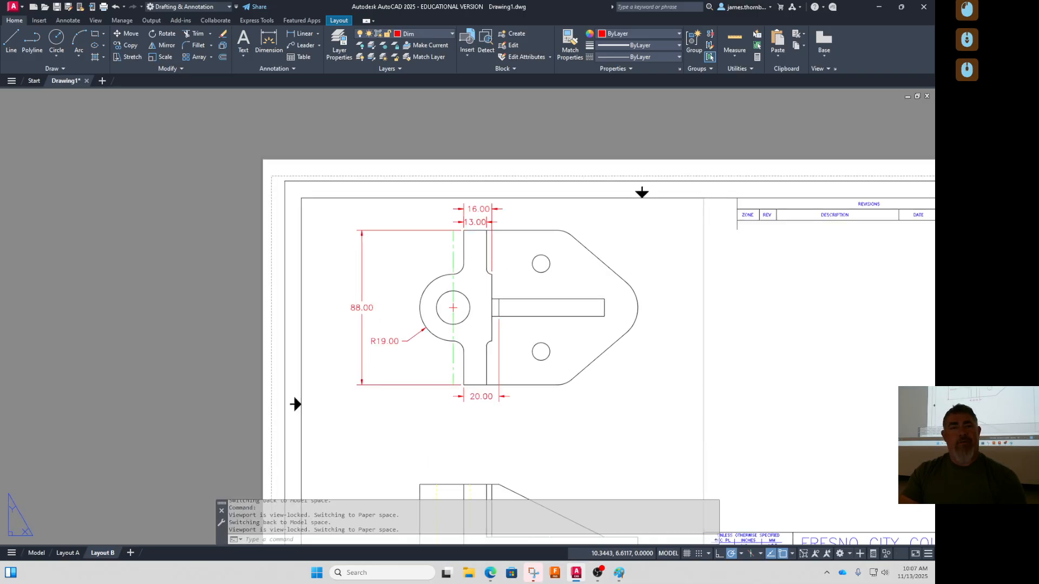
scroll(685, 325, up, 1)
middle_drag(685, 325, 690, 289)
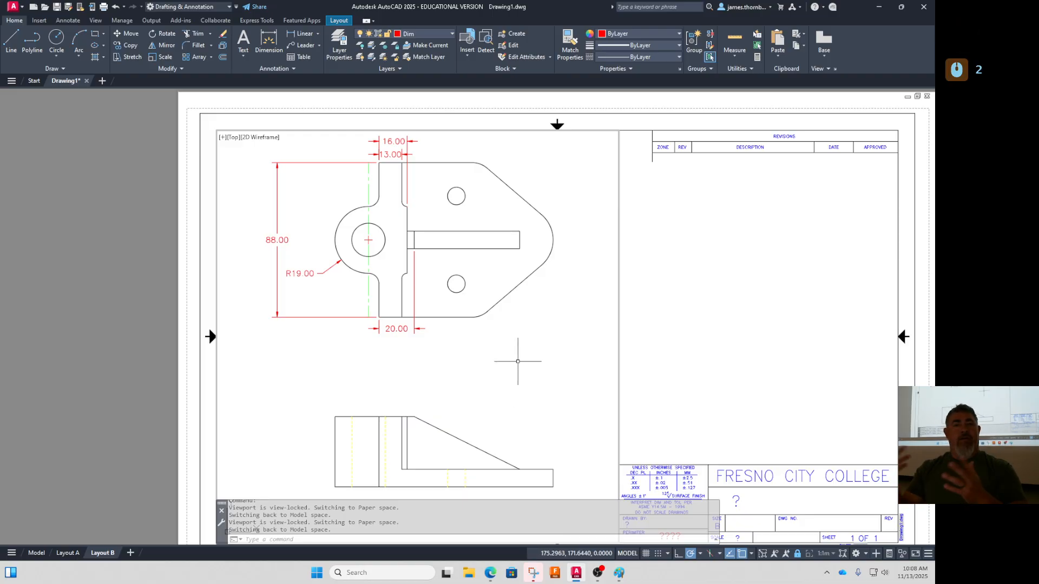
middle_drag(670, 359, 565, 281)
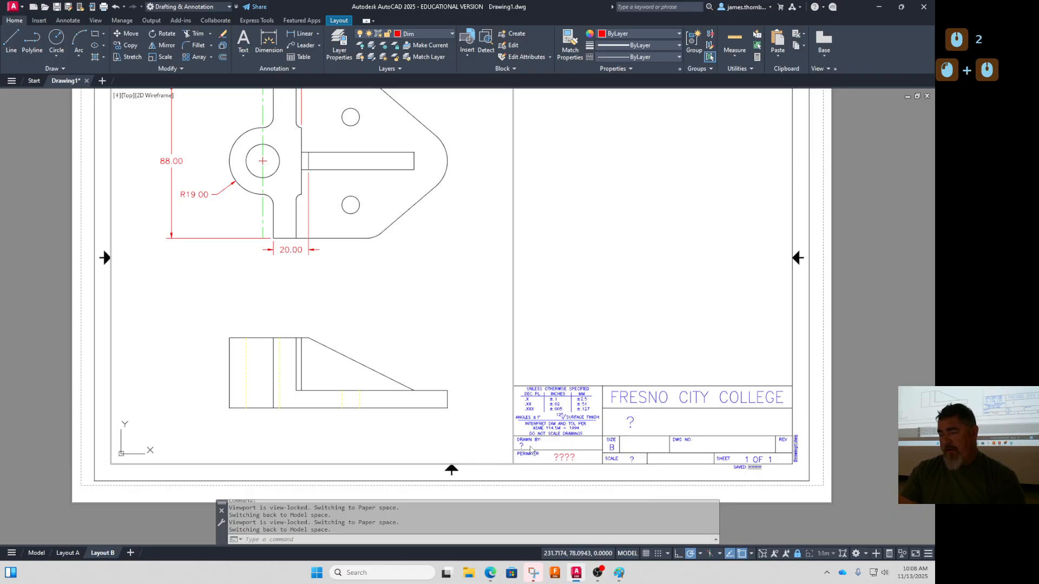
double_click(533, 263)
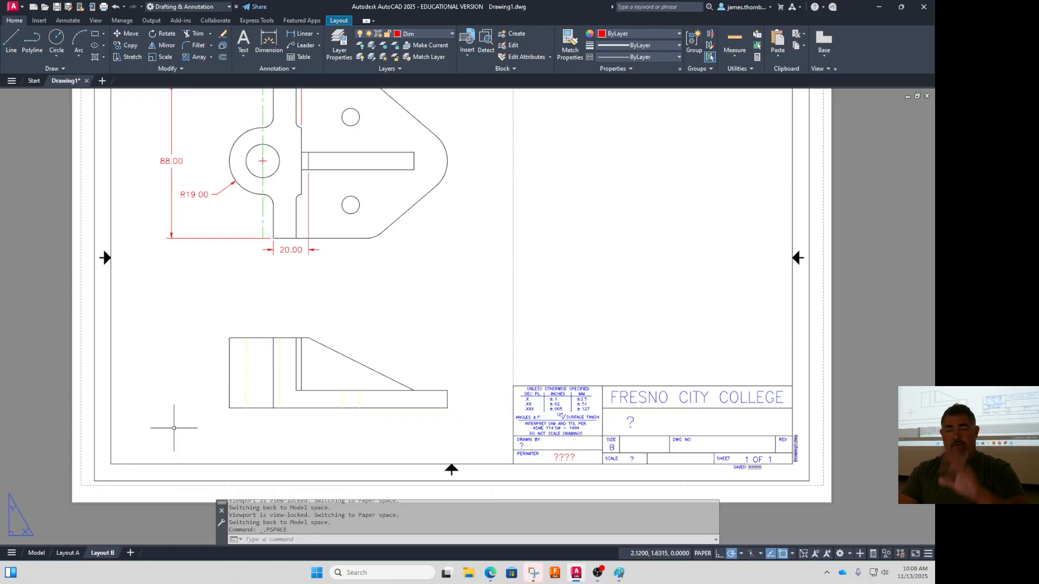
double_click(174, 428)
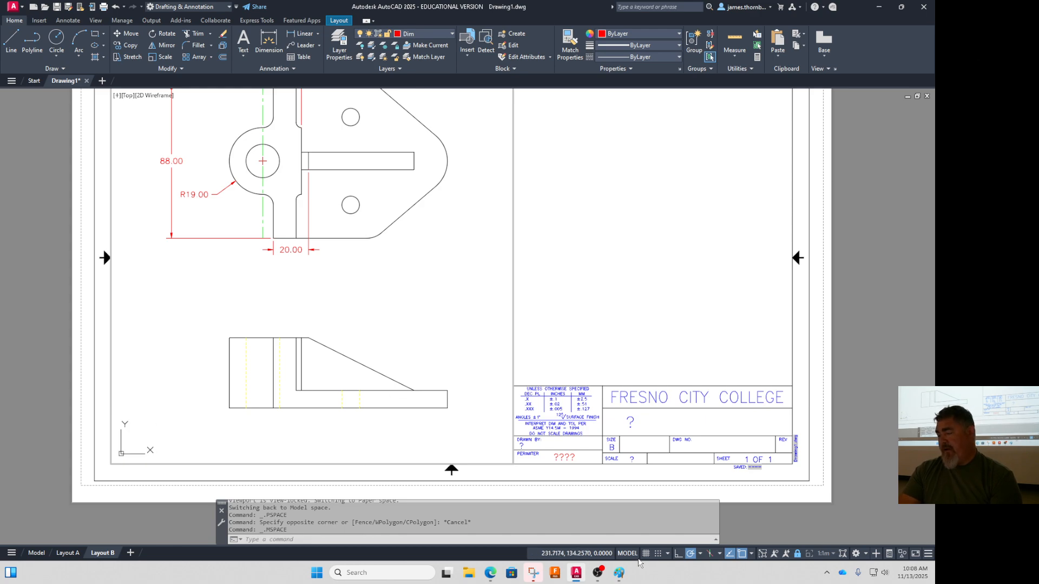
click(629, 554)
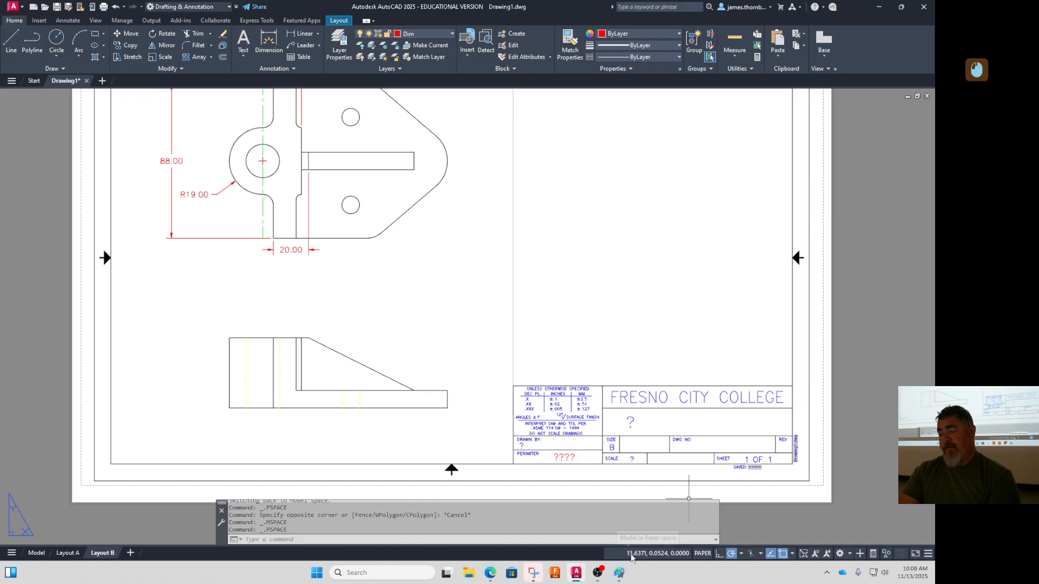